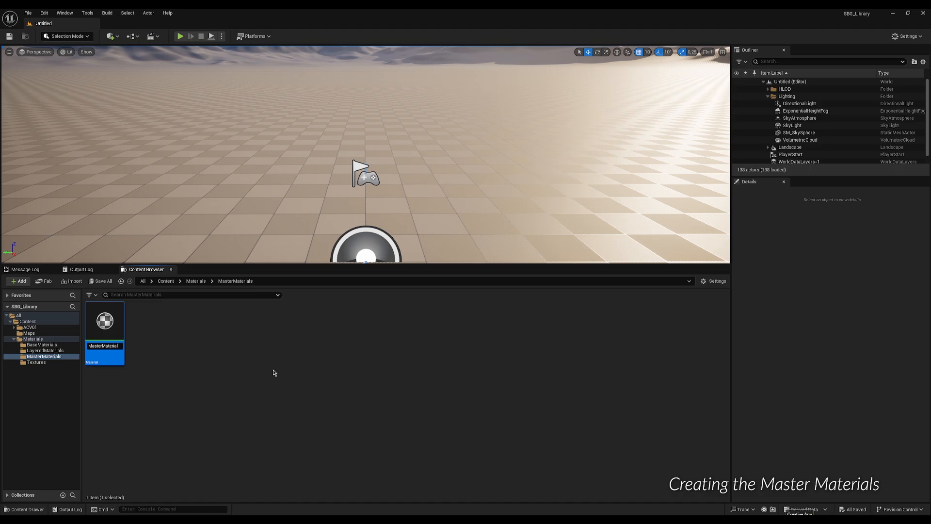
Step: Name the new material in the MasterMaterials folder M_MasterMaterial_01
{"action": "type", "text": "_01"}
{"action": "key", "text": "Return"}
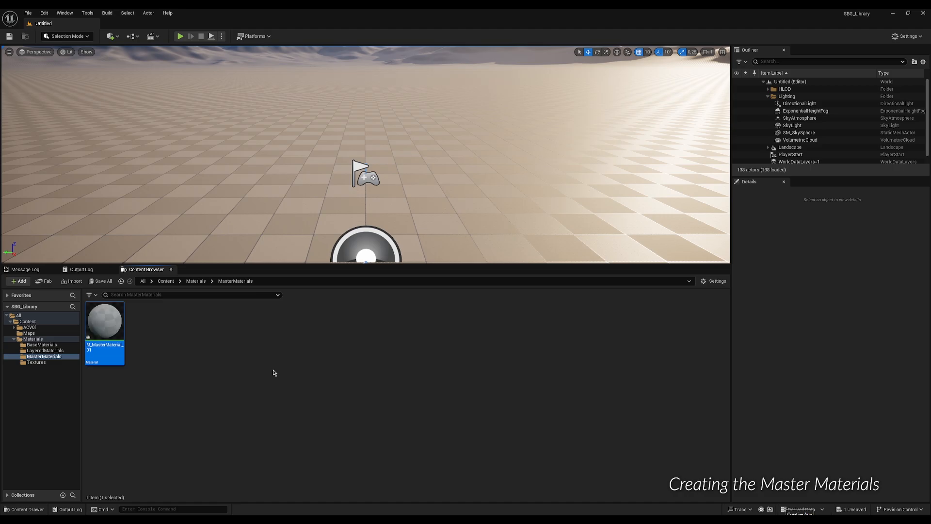
Step: Open M_MasterMaterial_01, enable Use Material Attributes, and shift its output node to leave space for an incoming node
{"action": "key", "text": "Return"}
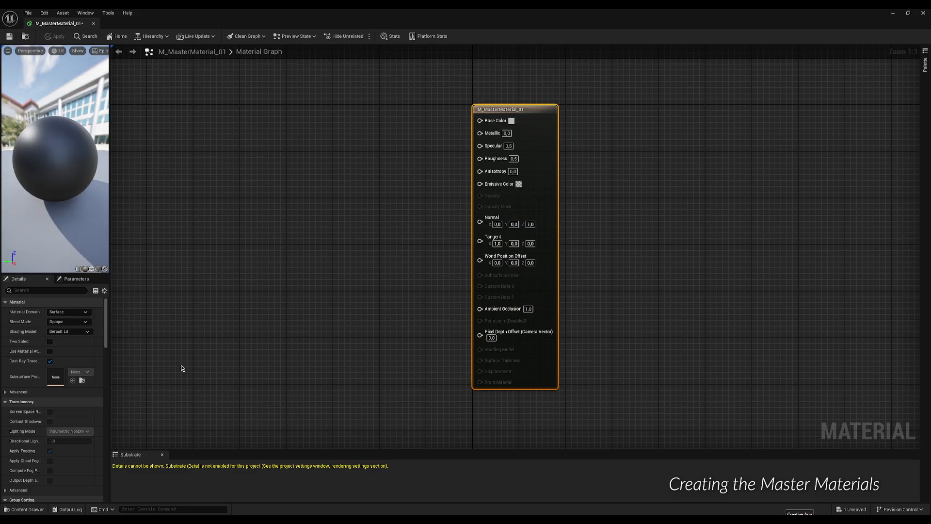
{"action": "left_click", "coordinate": [50, 351]}
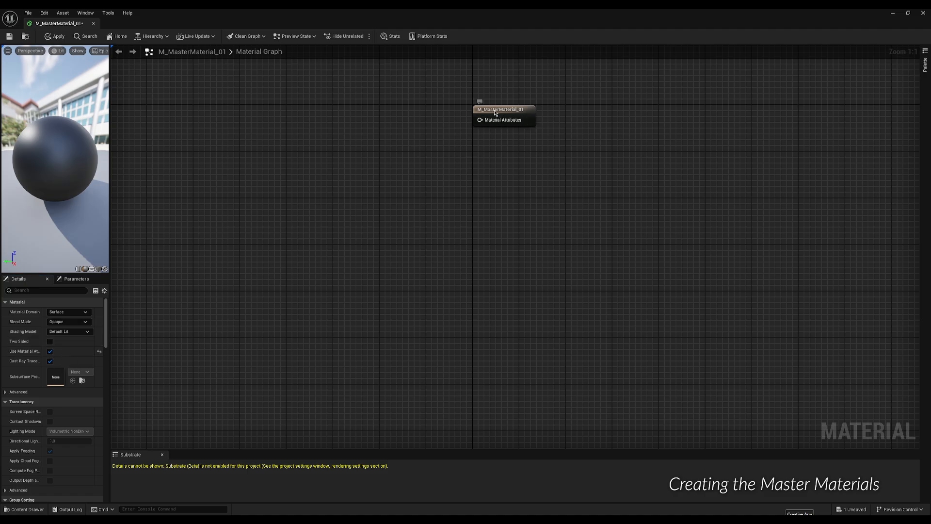
{"action": "left_click_drag", "start_coordinate": [496, 111], "coordinate": [618, 170]}
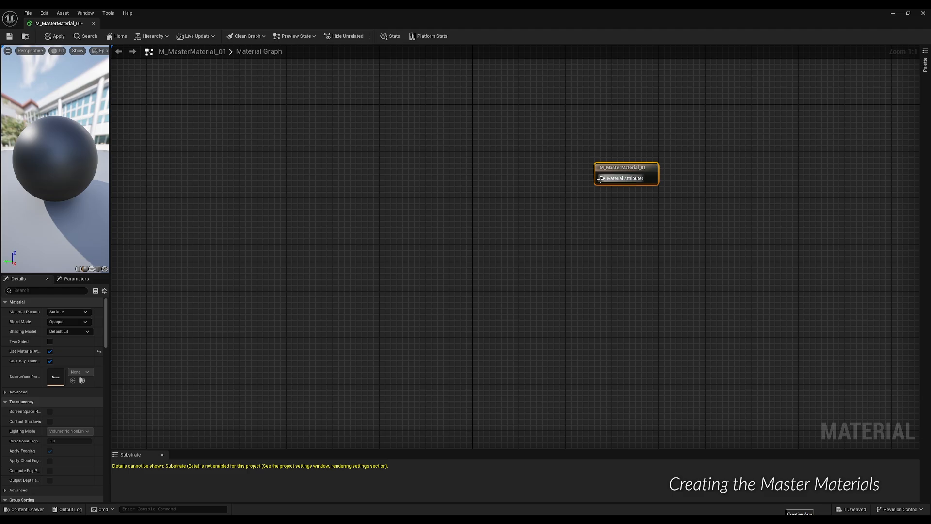
Step: Add a MaterialAttributeLayers node feeding the output's Material Attributes input, and save and close the material
{"action": "left_click_drag", "start_coordinate": [601, 178], "coordinate": [523, 181]}
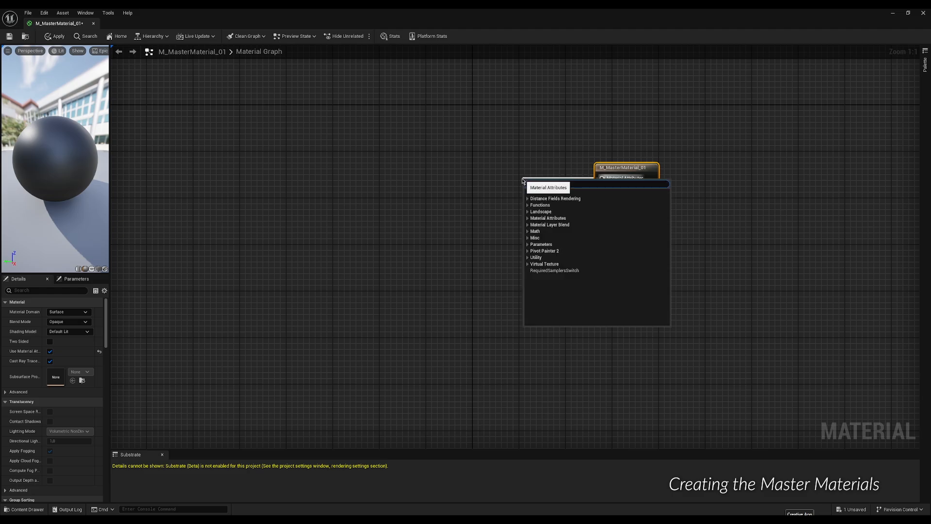
{"action": "type", "text": "materi"}
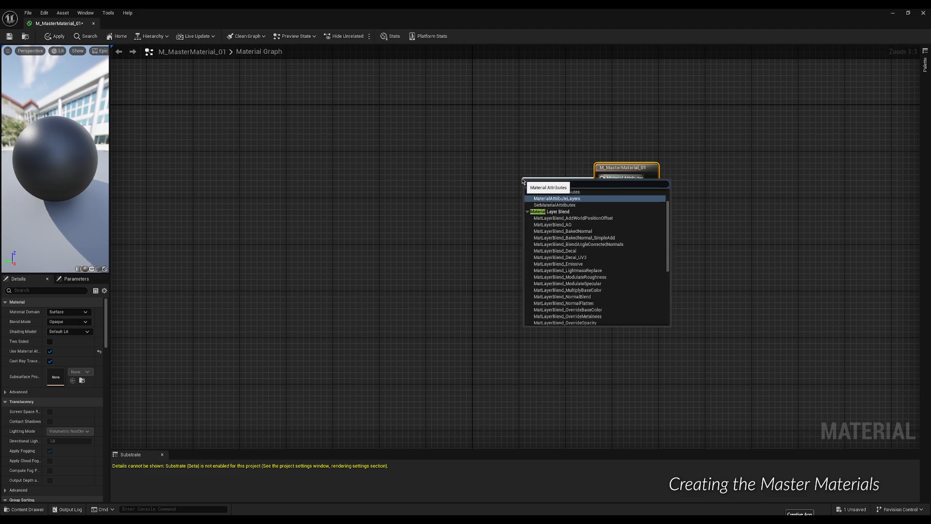
{"action": "type", "text": "al attribute layer"}
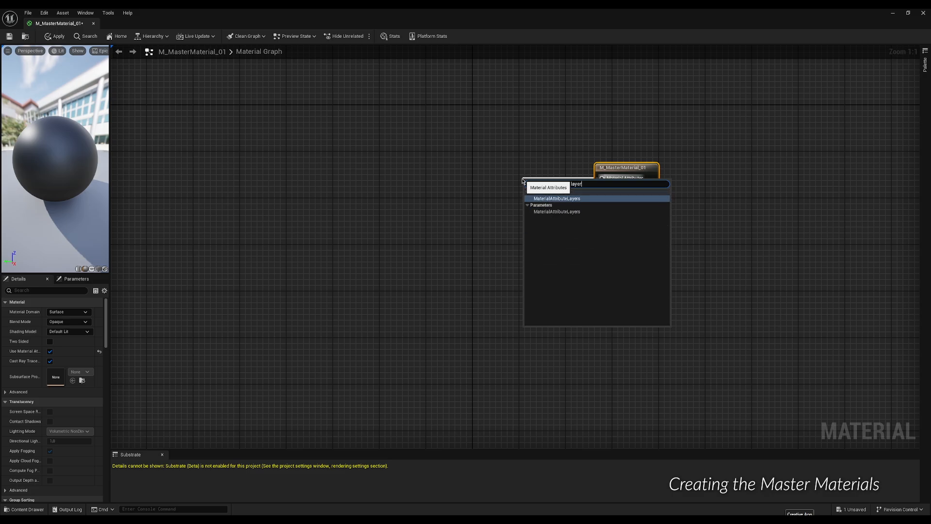
{"action": "left_click", "coordinate": [574, 212]}
{"action": "left_click_drag", "start_coordinate": [553, 183], "coordinate": [495, 168]}
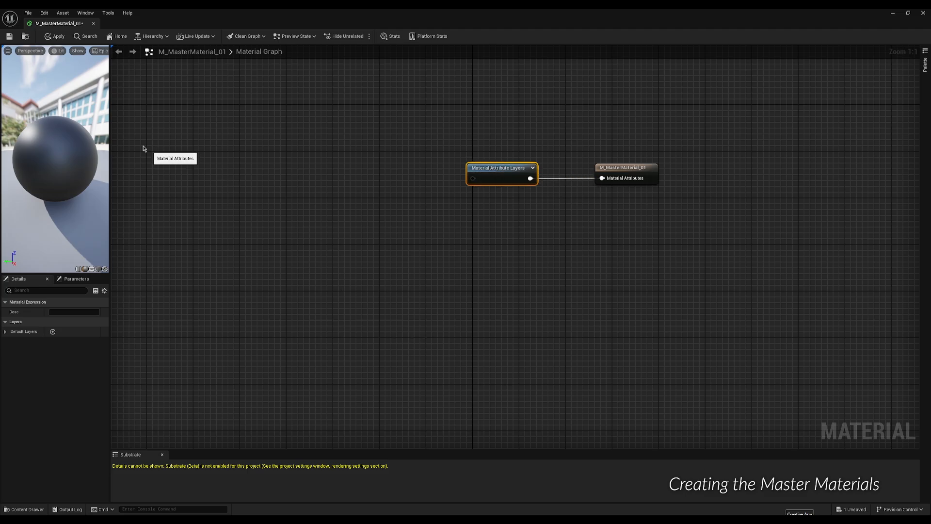
{"action": "left_click", "coordinate": [9, 36]}
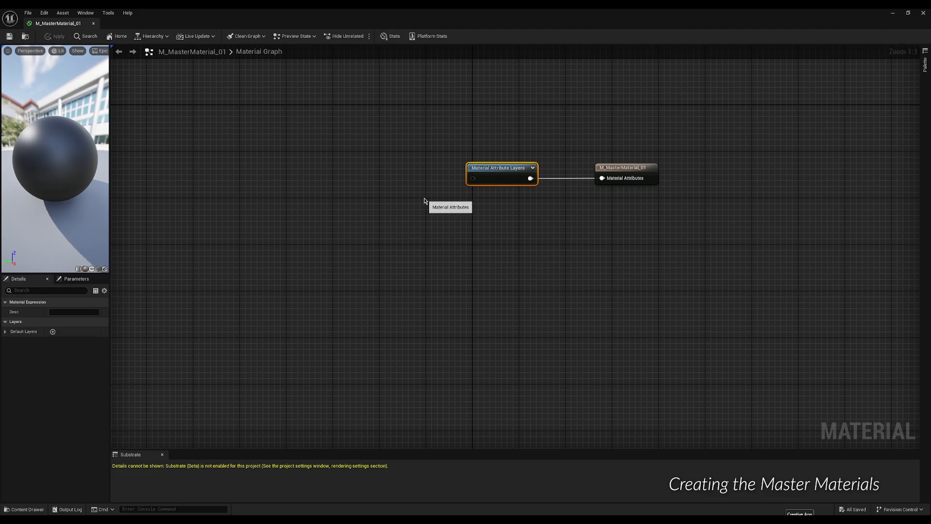
{"action": "left_click", "coordinate": [925, 15]}
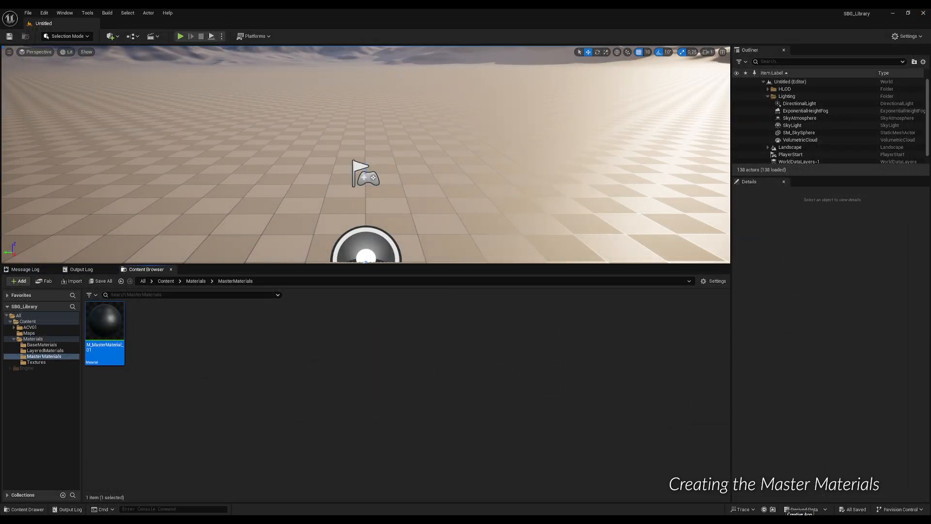
Step: Create a Material Layer Blend named MLB_MaterailBlend_01 in the MasterMaterials folder and open it
{"action": "right_click", "coordinate": [196, 343]}
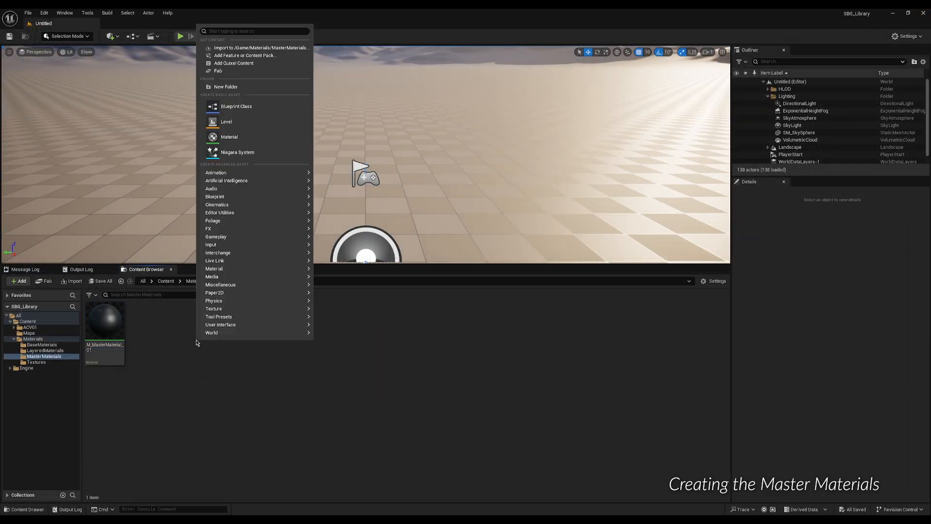
{"action": "type", "text": "material la"}
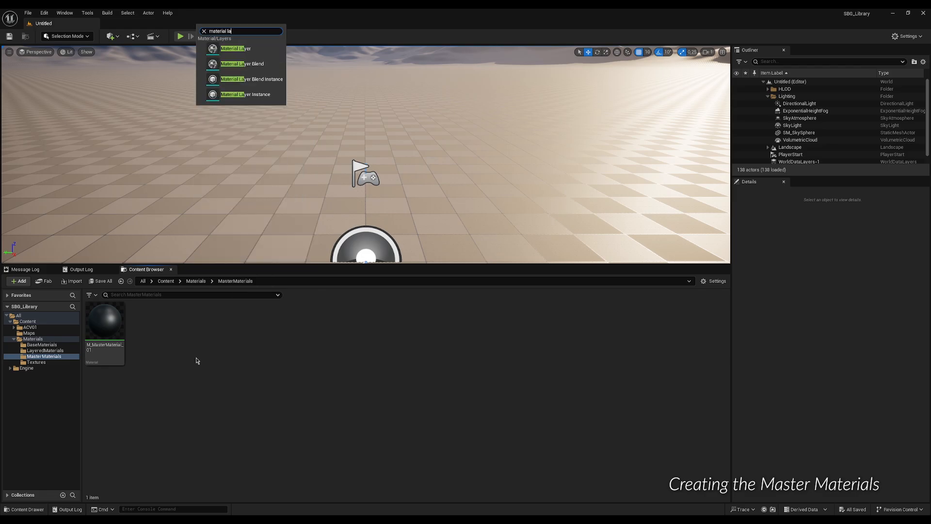
{"action": "left_click", "coordinate": [255, 68]}
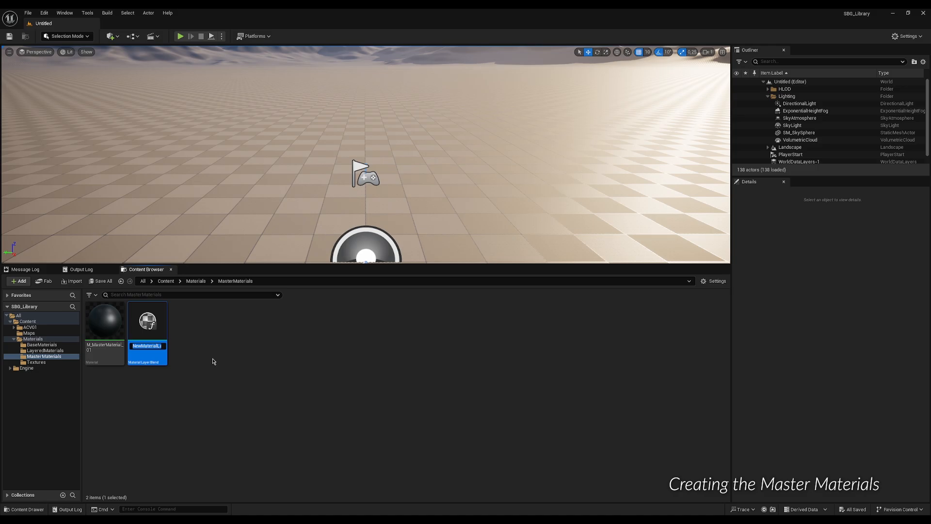
{"action": "type", "text": "M"}
{"action": "type", "text": "LB_MaterailBlend"}
{"action": "type", "text": "_01"}
{"action": "key", "text": "Return"}
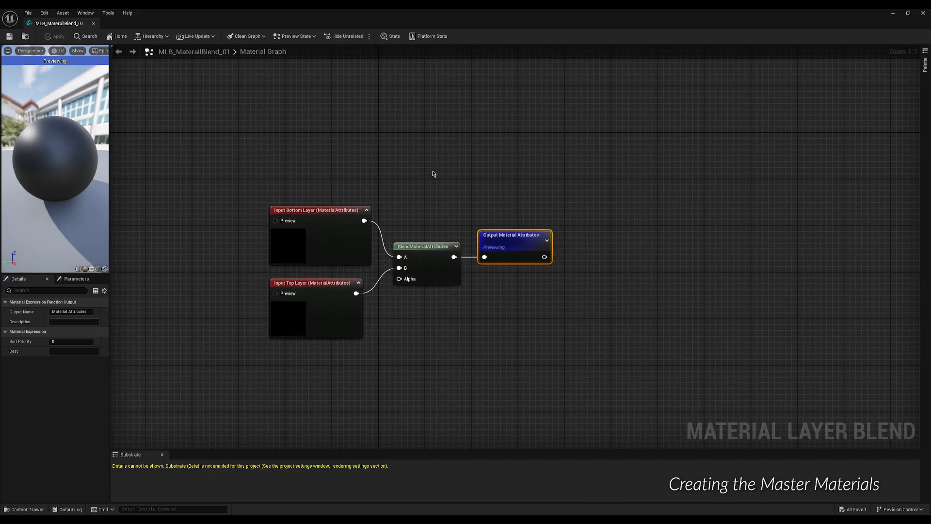
Step: Spread out the blend graph by moving the Input Bottom Layer and Input Top Layer nodes far from BlendMaterialAttributes
{"action": "right_click_drag", "start_coordinate": [432, 172], "coordinate": [713, 107]}
{"action": "scroll", "coordinate": [712, 107], "scroll_direction": "down", "scroll_amount": 2}
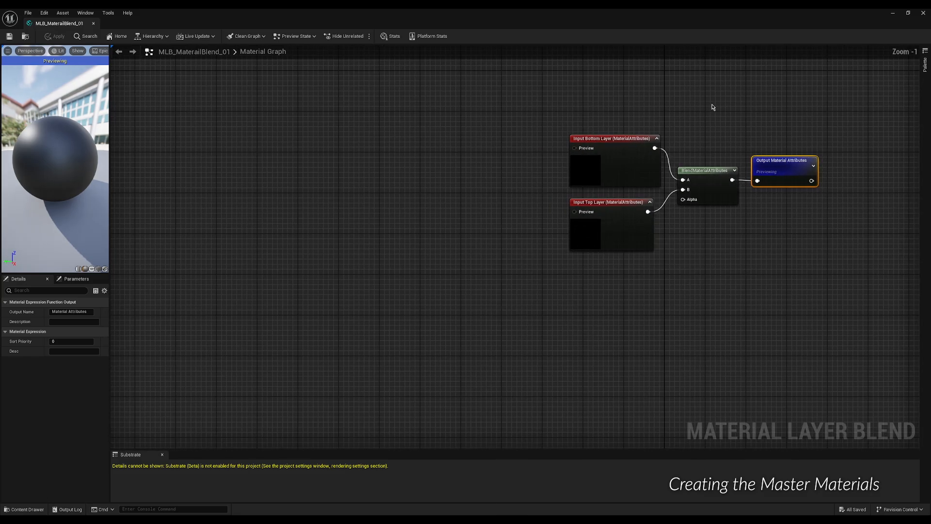
{"action": "left_click_drag", "start_coordinate": [598, 96], "coordinate": [699, 274]}
{"action": "left_click_drag", "start_coordinate": [706, 164], "coordinate": [687, 161]}
{"action": "left_click_drag", "start_coordinate": [562, 110], "coordinate": [617, 258]}
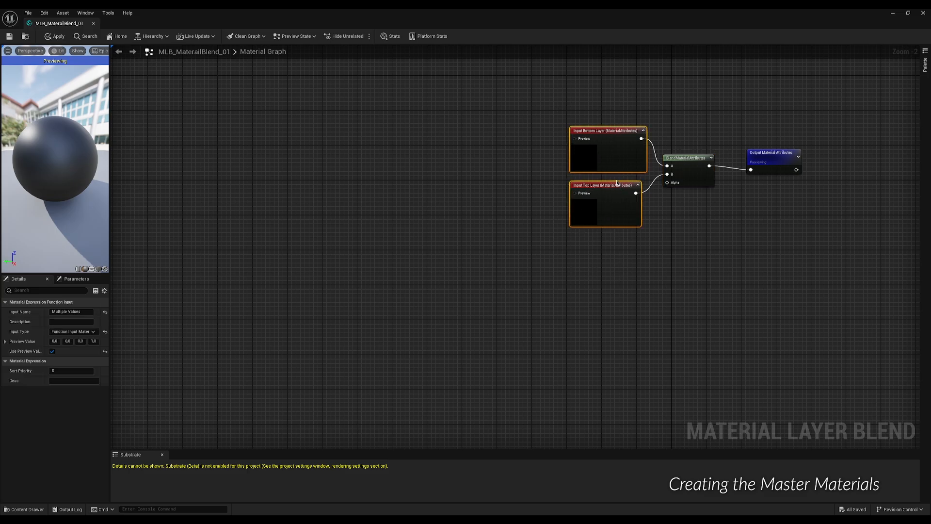
{"action": "left_click_drag", "start_coordinate": [615, 185], "coordinate": [200, 172]}
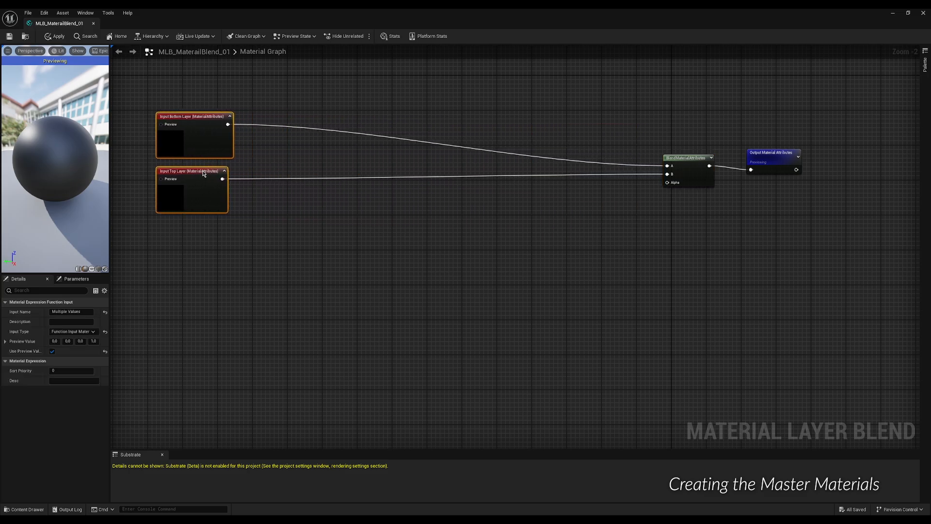
{"action": "left_click", "coordinate": [433, 284]}
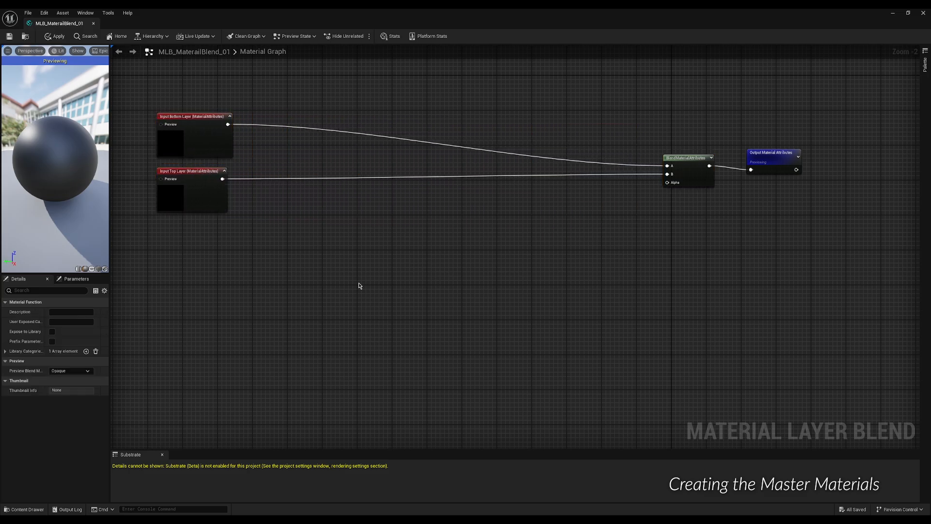
Step: Add a TextureSample node to the blend graph below the Input Top Layer node
{"action": "right_click", "coordinate": [291, 277]}
{"action": "type", "text": "textu"}
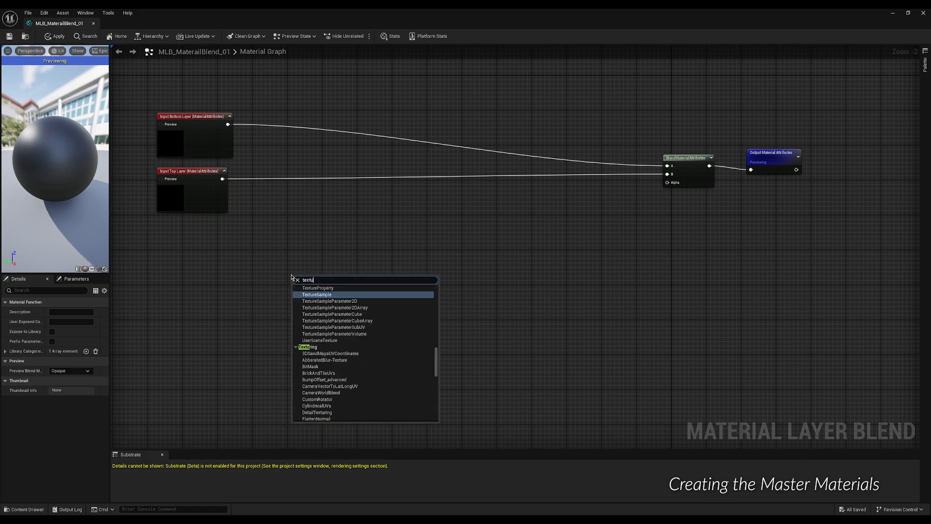
{"action": "left_click", "coordinate": [310, 295]}
{"action": "left_click_drag", "start_coordinate": [313, 277], "coordinate": [196, 262]}
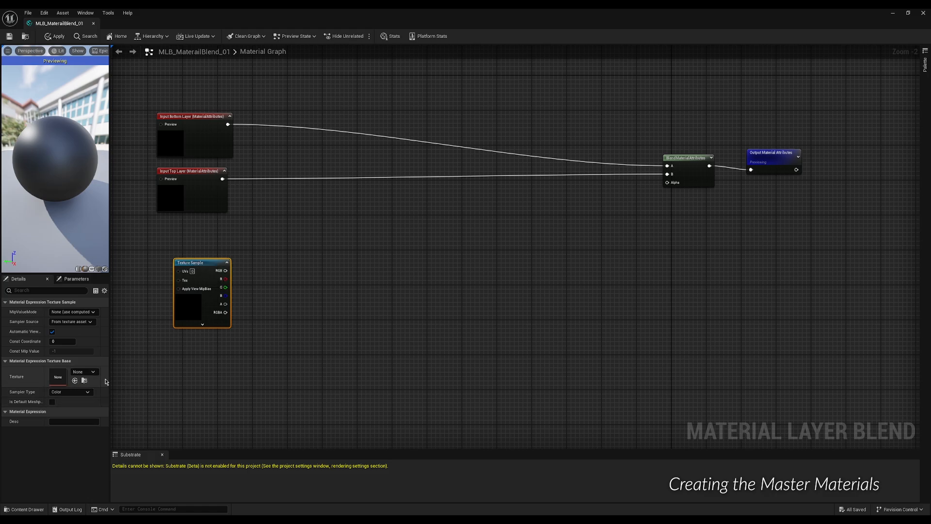
Step: Convert the texture sample to a parameter named Mask, reset its texture to the default, and align it under the input nodes
{"action": "right_click", "coordinate": [194, 263]}
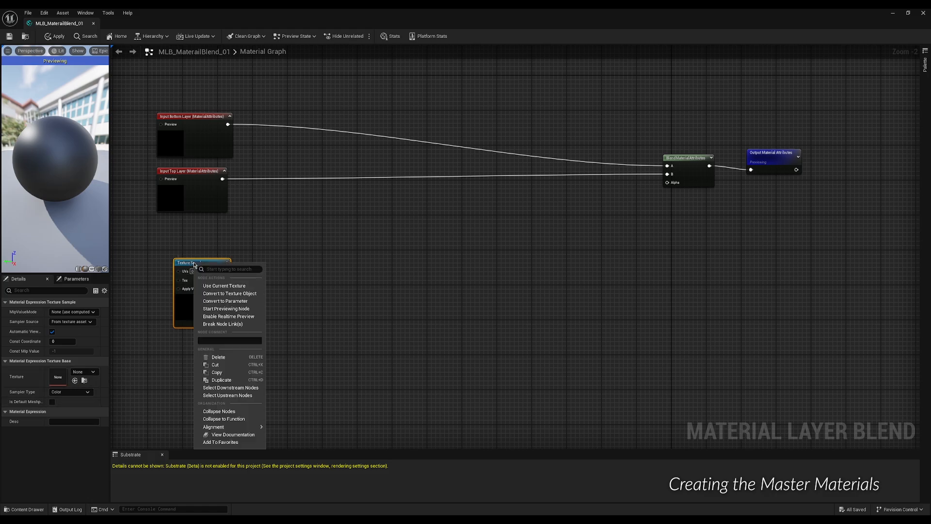
{"action": "left_click", "coordinate": [228, 300]}
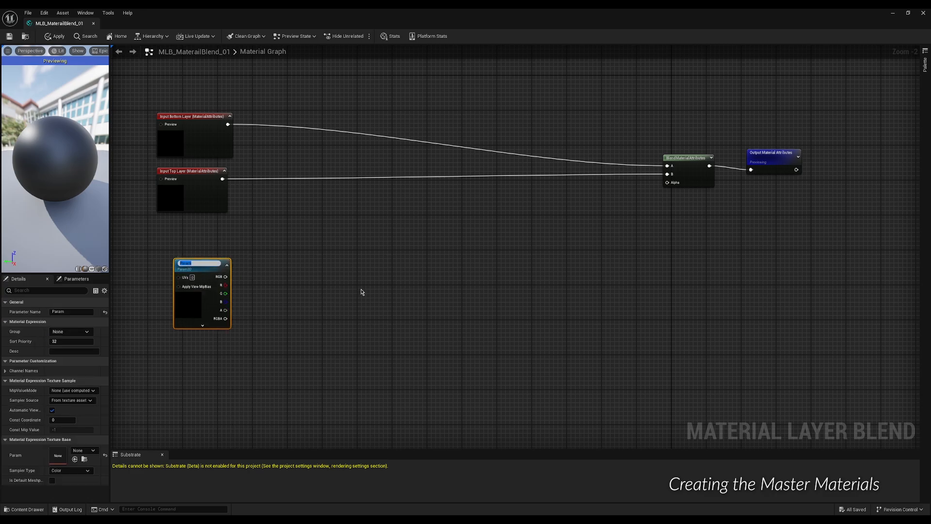
{"action": "type", "text": "Mask"}
{"action": "key", "text": "Return"}
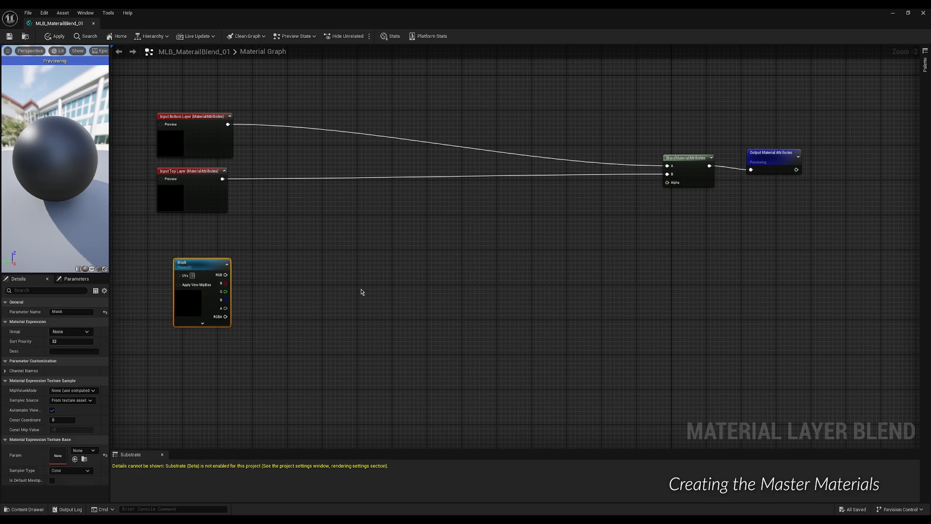
{"action": "left_click", "coordinate": [105, 458]}
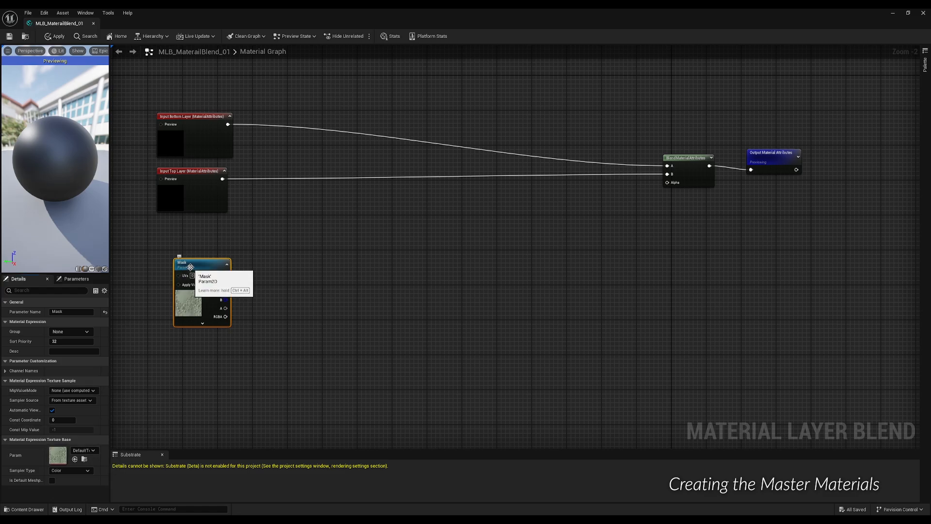
{"action": "left_click_drag", "start_coordinate": [189, 269], "coordinate": [172, 260]}
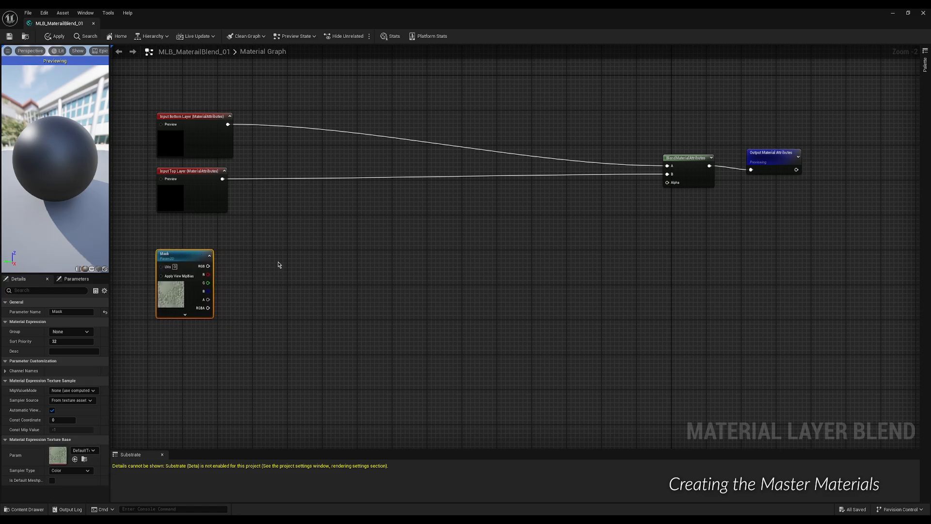
Step: Add a ChannelMaskParameter node named Channel and place it beside the Mask node
{"action": "right_click", "coordinate": [324, 305]}
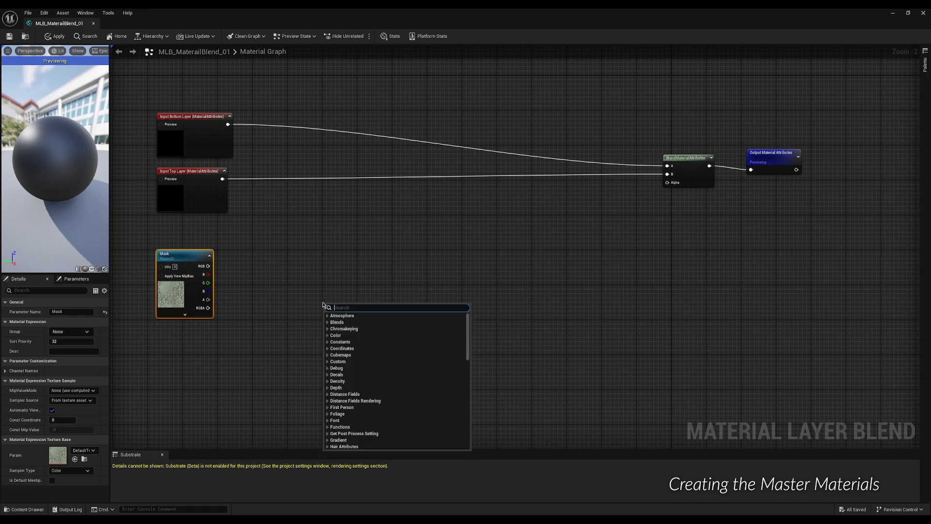
{"action": "type", "text": "channel"}
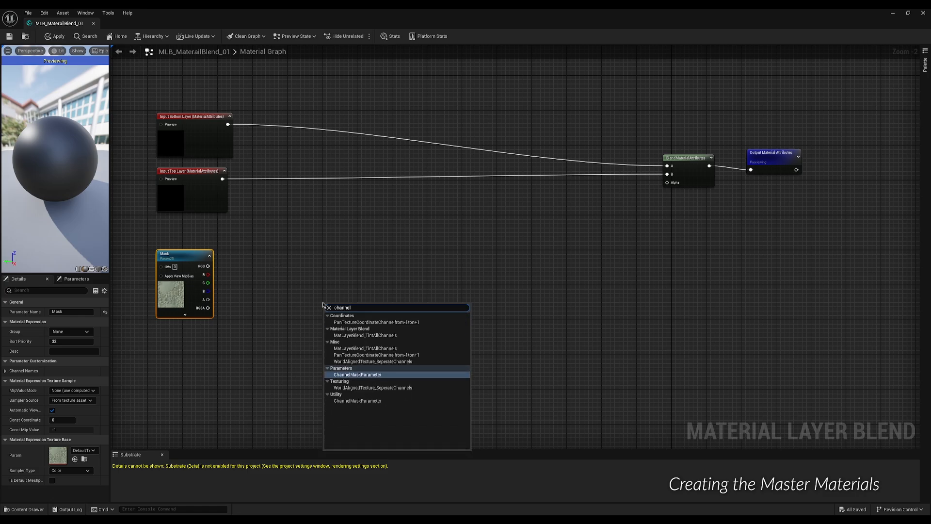
{"action": "left_click", "coordinate": [357, 374]}
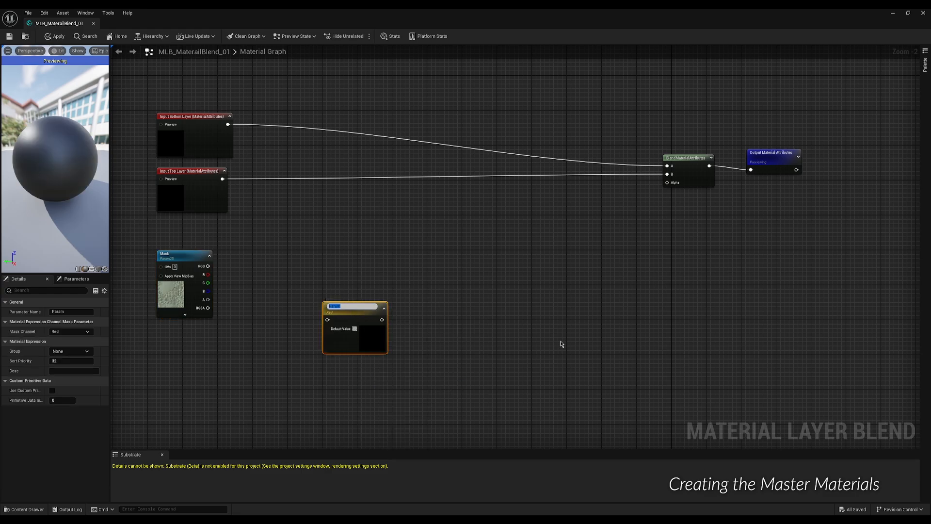
{"action": "type", "text": "Channel"}
{"action": "key", "text": "Return"}
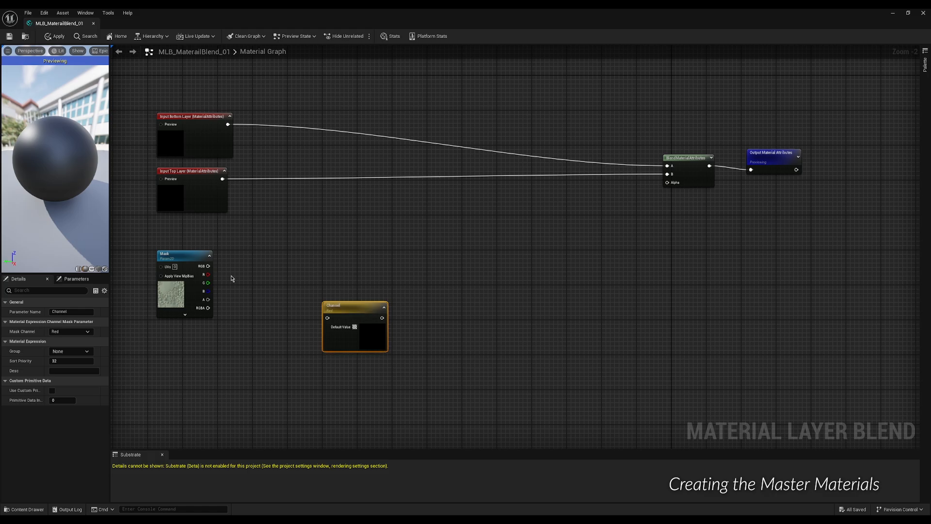
{"action": "left_click_drag", "start_coordinate": [343, 308], "coordinate": [338, 277]}
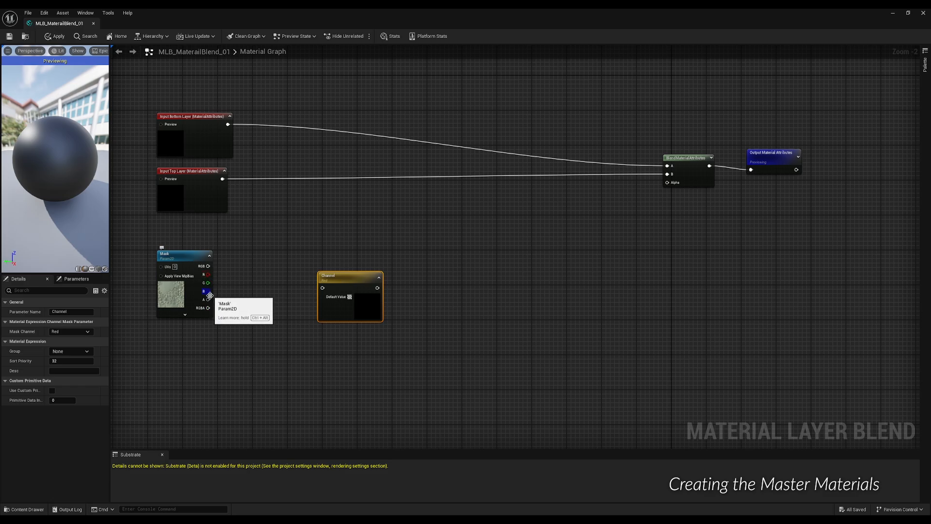
Step: Connect Mask's RGBA output to the Channel node, and the Channel output to the Alpha input of BlendMaterialAttributes
{"action": "left_click_drag", "start_coordinate": [208, 309], "coordinate": [351, 295]}
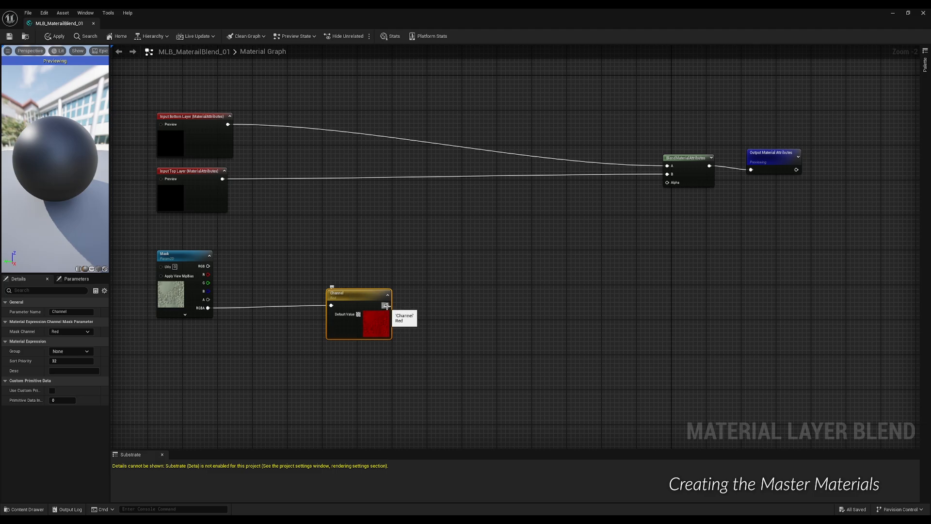
{"action": "left_click_drag", "start_coordinate": [386, 306], "coordinate": [667, 182]}
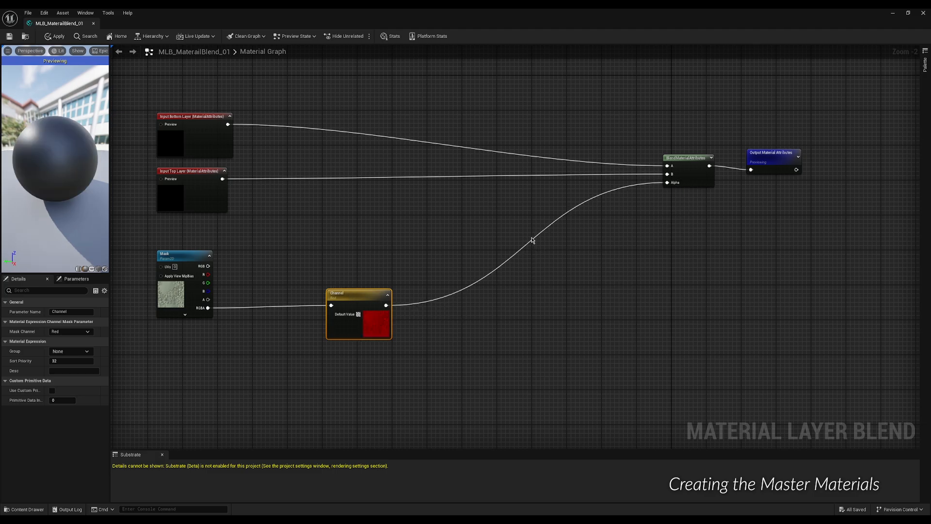
Step: Add a reroute point on the Alpha wire below the layer wires and straighten the connections through the Channel node
{"action": "double_click", "coordinate": [530, 243]}
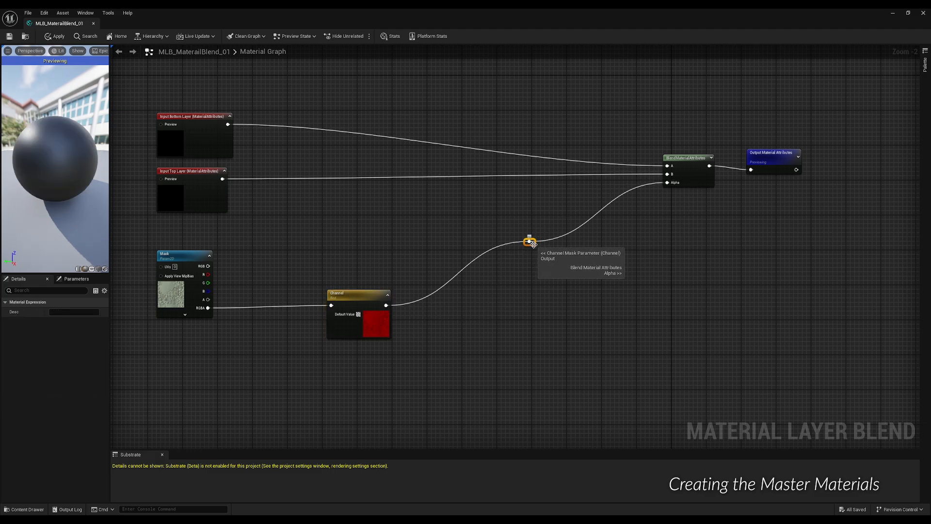
{"action": "left_click_drag", "start_coordinate": [535, 247], "coordinate": [568, 315]}
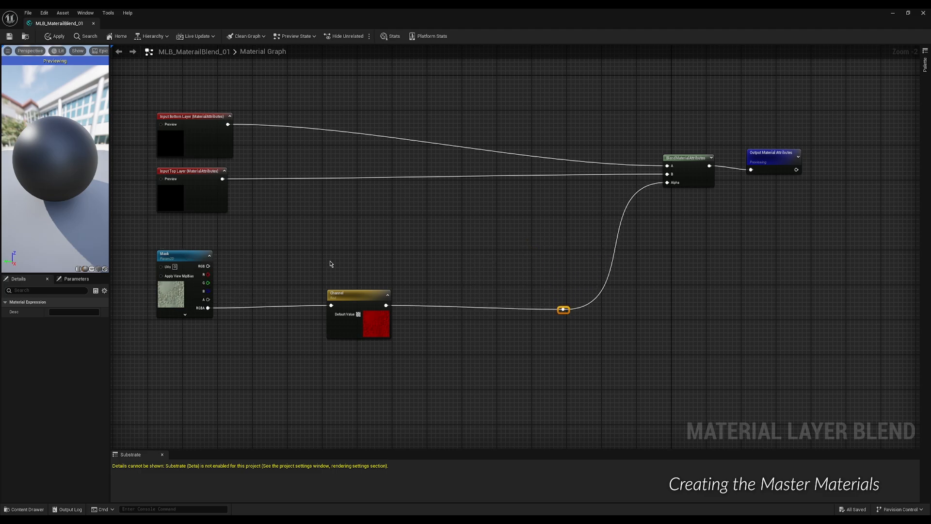
{"action": "left_click_drag", "start_coordinate": [330, 264], "coordinate": [408, 322]}
{"action": "key", "text": "q"}
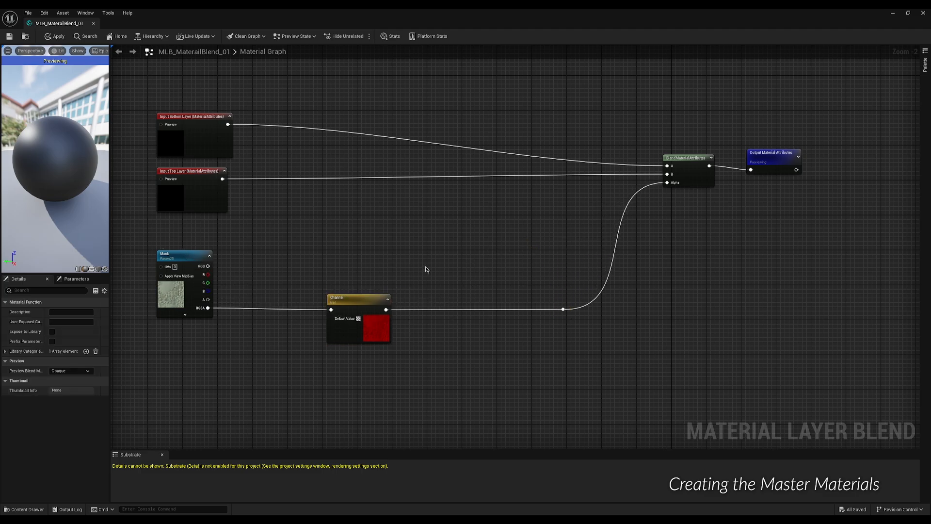
Step: Add a Constant node and place it in the open area between the Input Top Layer wire and the Channel node
{"action": "right_click_drag", "start_coordinate": [426, 233], "coordinate": [447, 258]}
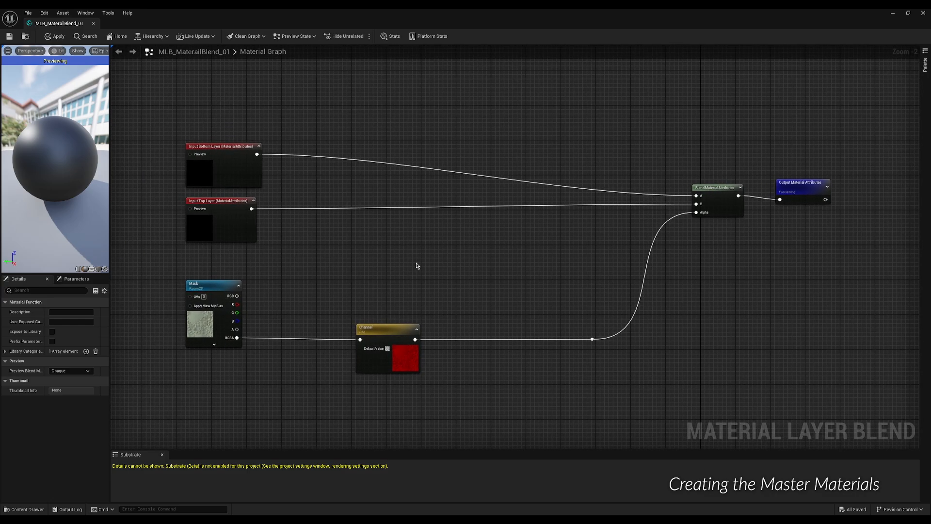
{"action": "right_click", "coordinate": [396, 270]}
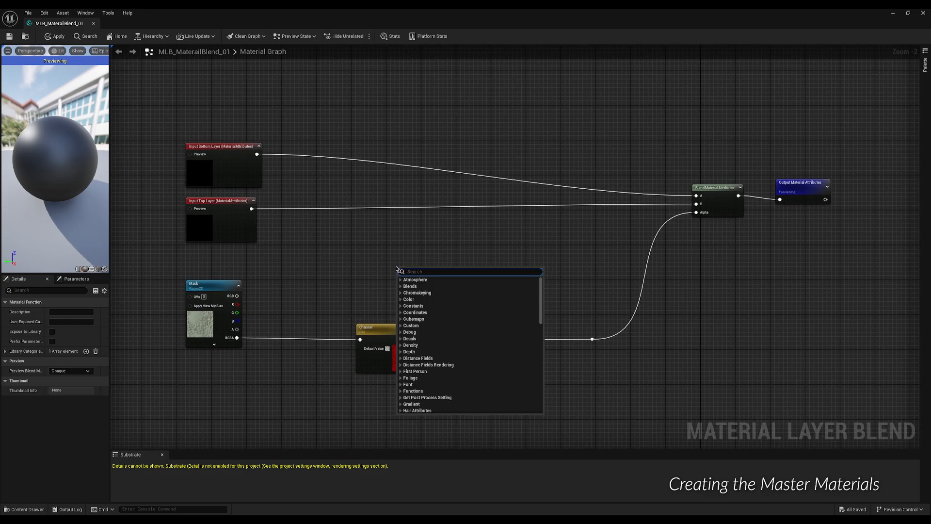
{"action": "type", "text": "constant"}
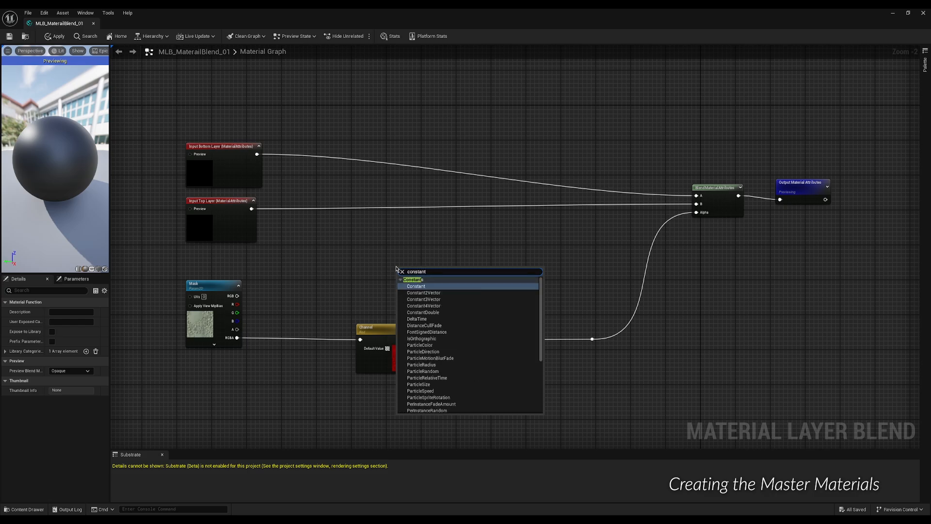
{"action": "left_click", "coordinate": [410, 287]}
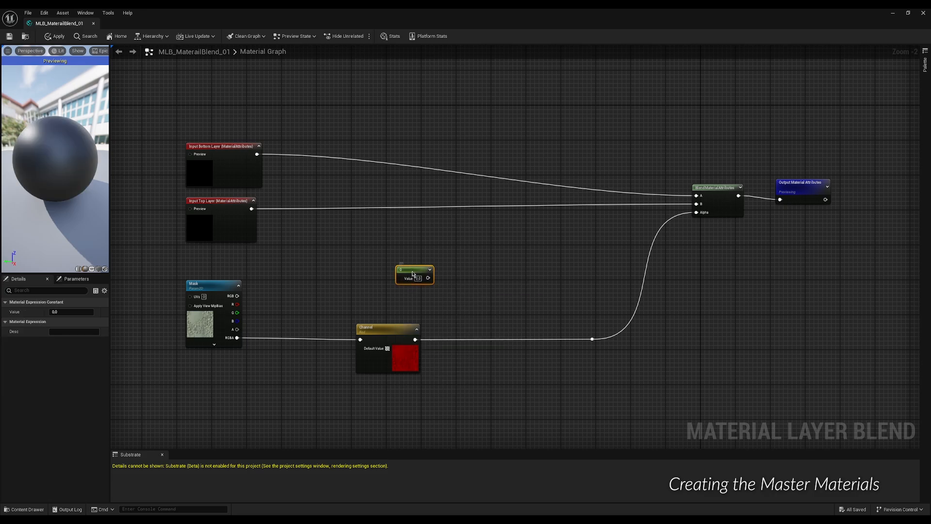
{"action": "left_click_drag", "start_coordinate": [412, 274], "coordinate": [376, 238]}
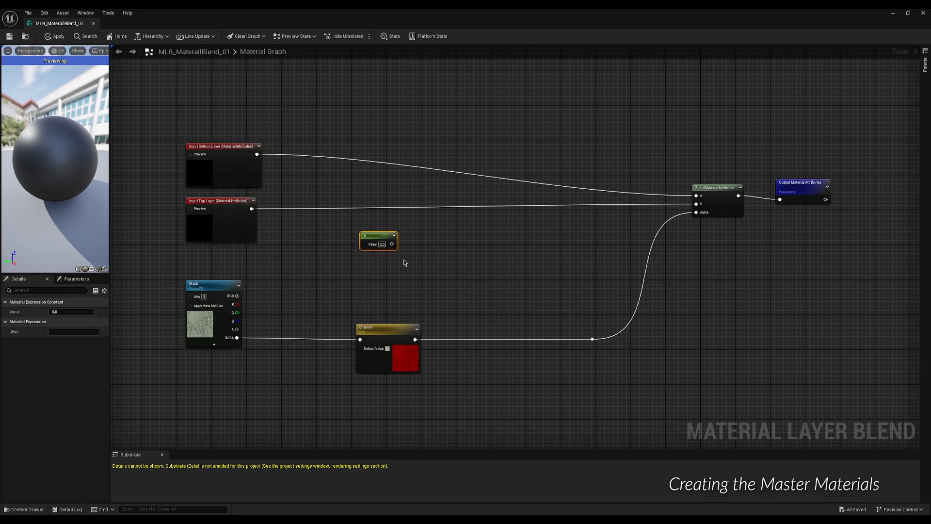
Step: Add a GetMaterialAttributes node and place it above the Input Bottom Layer wire
{"action": "right_click", "coordinate": [440, 235]}
{"action": "type", "text": "get mate"}
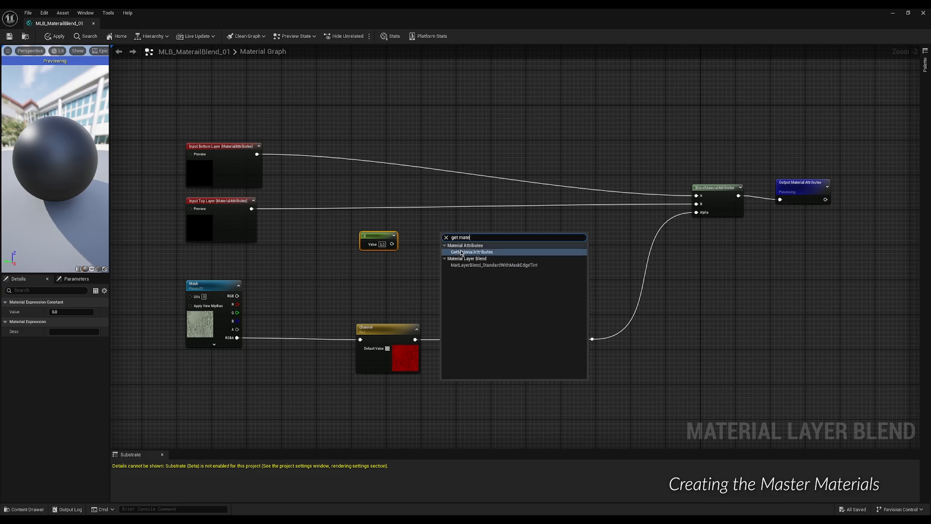
{"action": "left_click", "coordinate": [461, 252]}
{"action": "left_click_drag", "start_coordinate": [461, 234], "coordinate": [381, 135]}
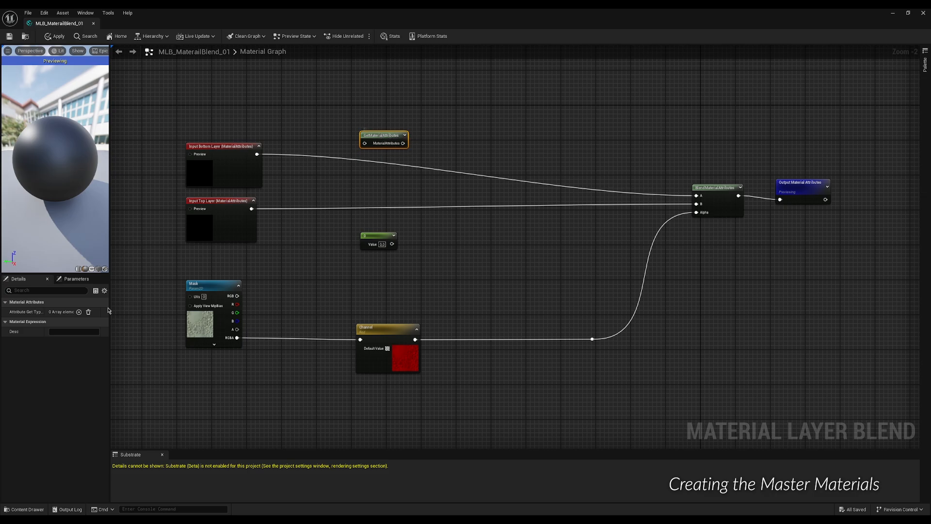
Step: Give the GetMaterialAttributes node BaseColor and Normal attribute outputs and shift it slightly clear of the layer wire
{"action": "left_click", "coordinate": [79, 312]}
{"action": "left_click", "coordinate": [78, 312]}
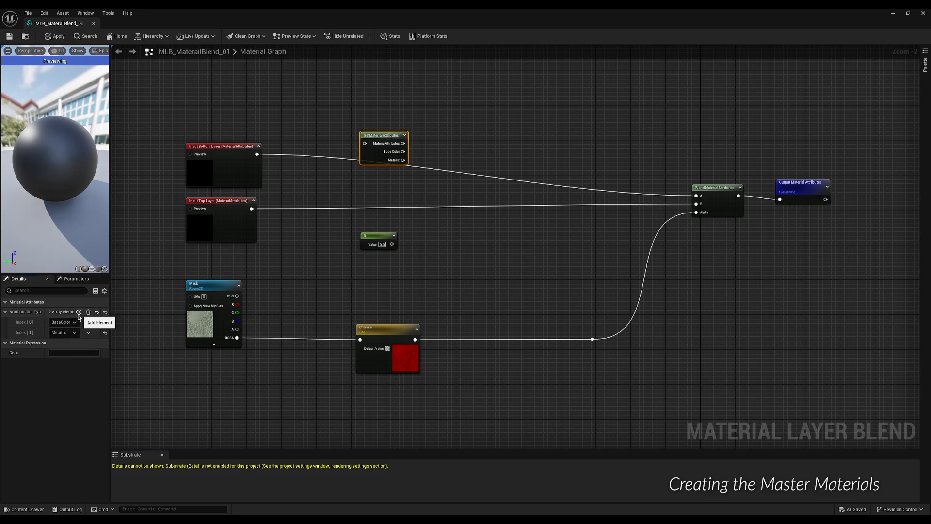
{"action": "left_click", "coordinate": [76, 333]}
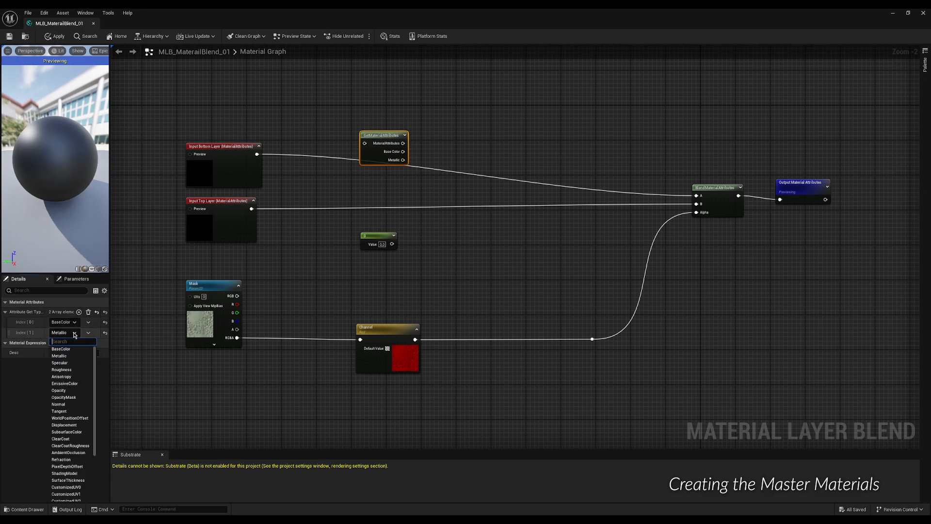
{"action": "left_click", "coordinate": [70, 404]}
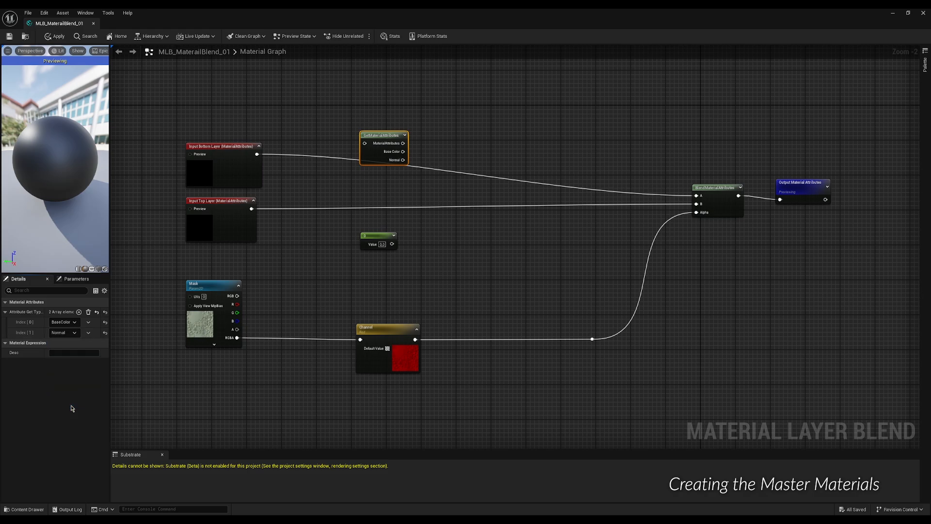
{"action": "left_click_drag", "start_coordinate": [377, 139], "coordinate": [395, 134]}
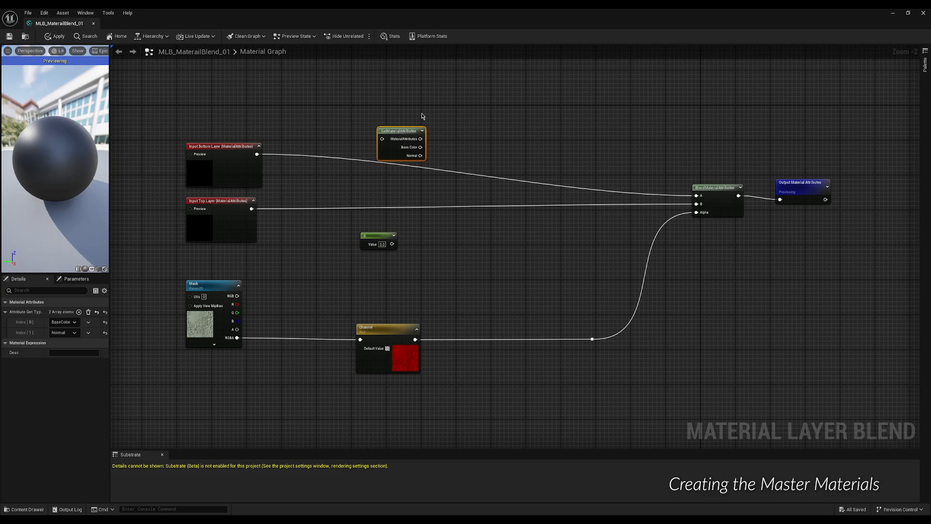
Step: Duplicate GetMaterialAttributes below the original, and connect Input Bottom Layer to the upper node and Input Top Layer to the lower one
{"action": "key", "text": "ctrl+d"}
{"action": "left_click_drag", "start_coordinate": [407, 174], "coordinate": [397, 176]}
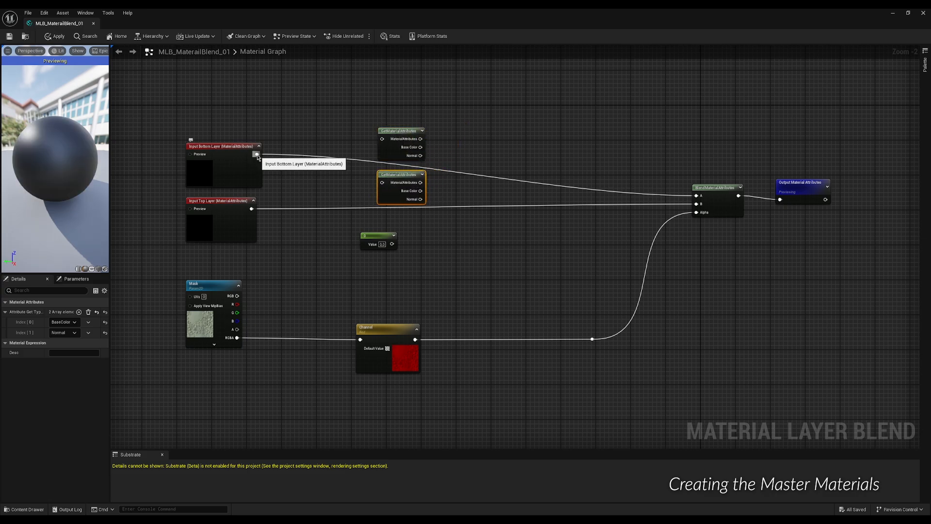
{"action": "left_click_drag", "start_coordinate": [257, 154], "coordinate": [382, 139]}
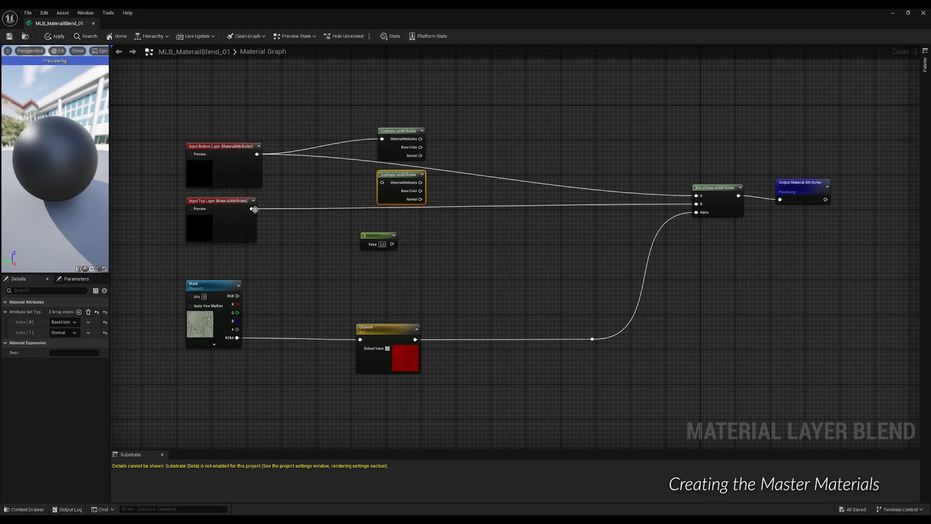
{"action": "left_click_drag", "start_coordinate": [253, 209], "coordinate": [382, 184]}
{"action": "left_click", "coordinate": [472, 192]}
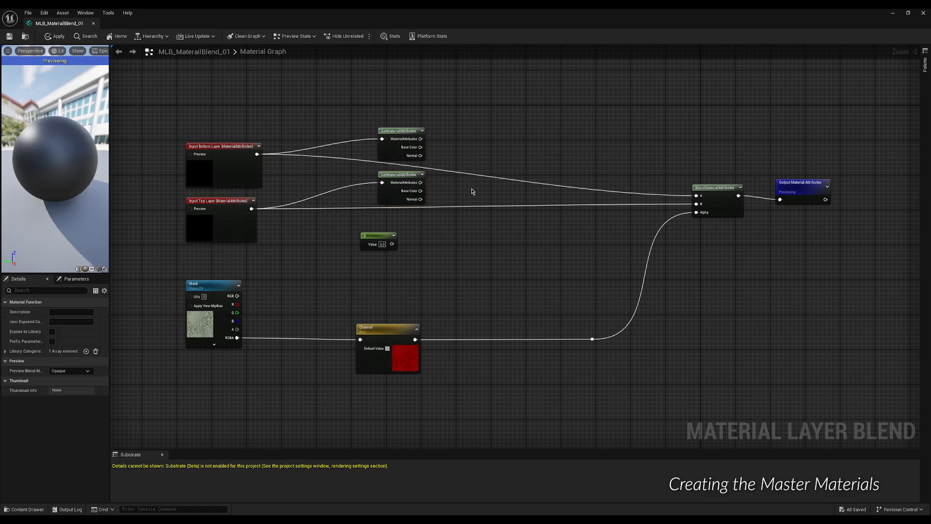
Step: Add a LinearInterpolate node and connect the upper GetMaterialAttributes Base Color to A and the lower one's Base Color to B
{"action": "right_click", "coordinate": [471, 192]}
{"action": "type", "text": "linear"}
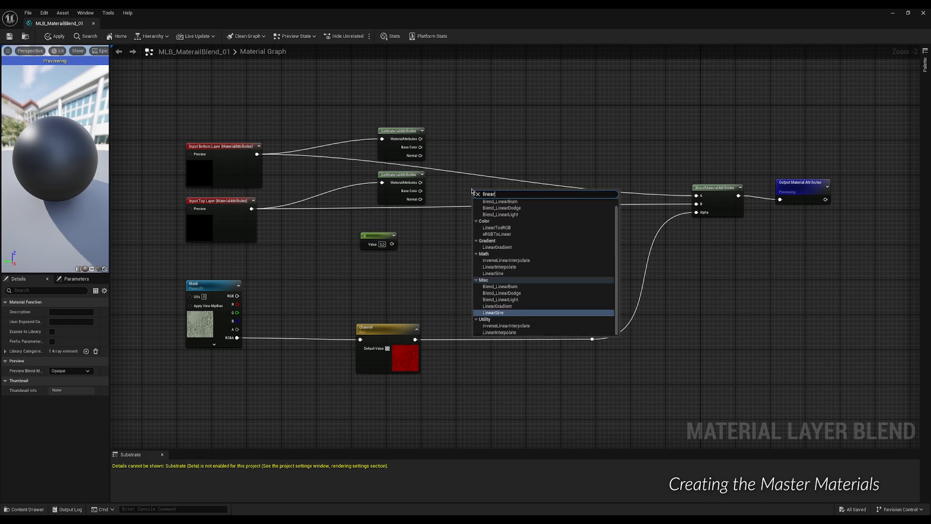
{"action": "type", "text": " inter"}
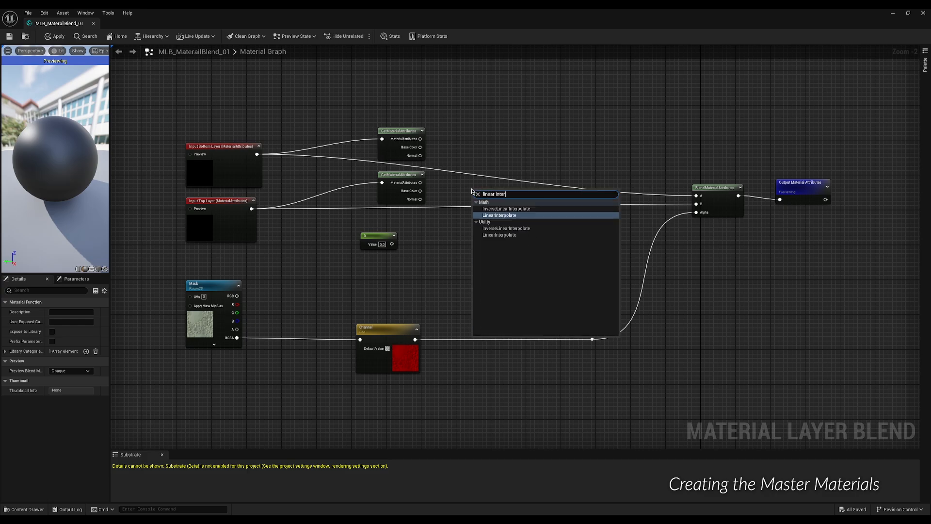
{"action": "left_click", "coordinate": [485, 215]}
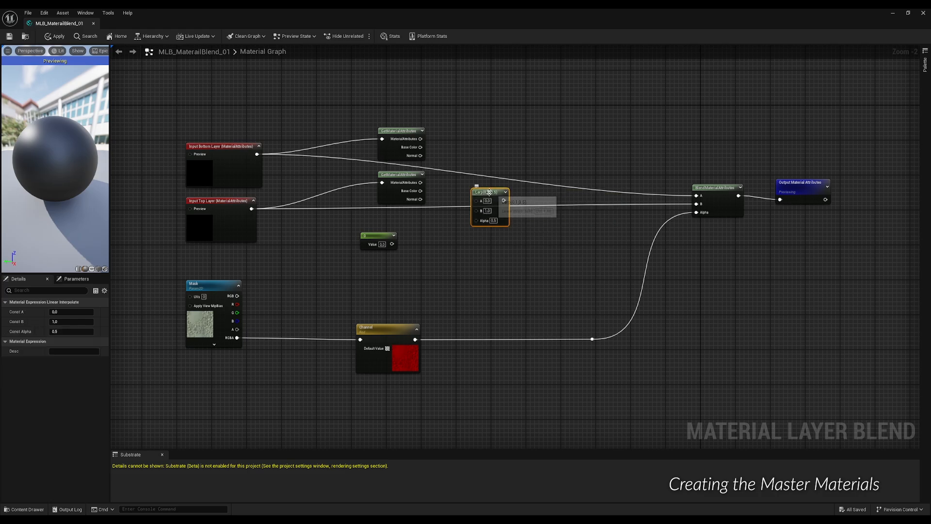
{"action": "left_click_drag", "start_coordinate": [497, 189], "coordinate": [498, 144]}
{"action": "left_click_drag", "start_coordinate": [499, 138], "coordinate": [499, 134]}
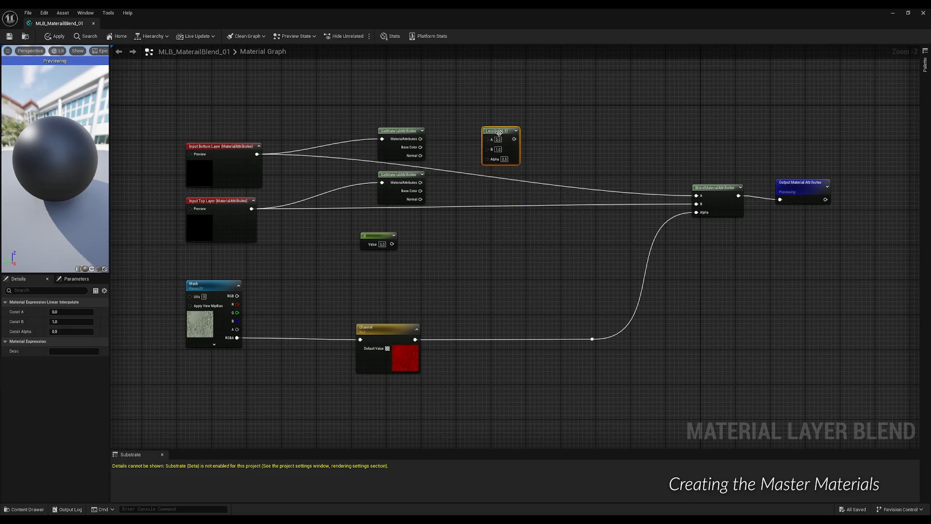
{"action": "left_click_drag", "start_coordinate": [420, 147], "coordinate": [488, 140]}
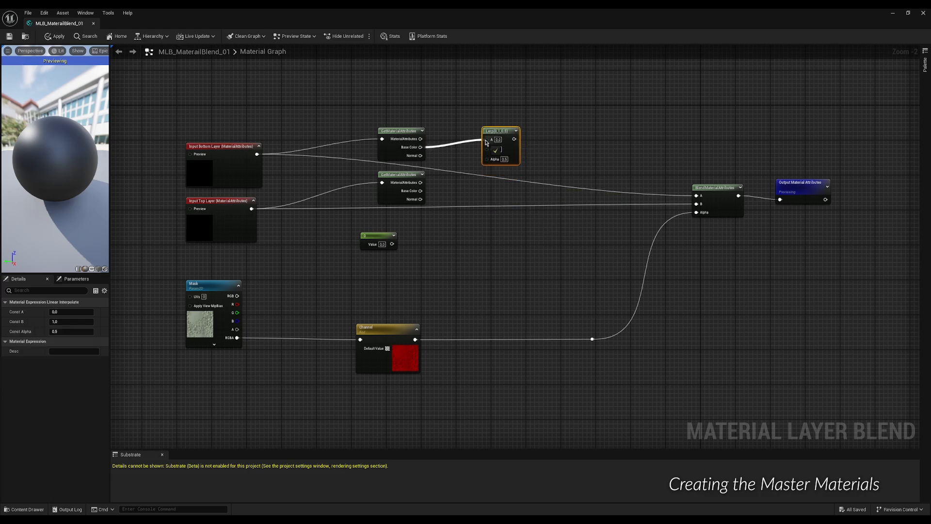
{"action": "left_click_drag", "start_coordinate": [422, 190], "coordinate": [488, 148]}
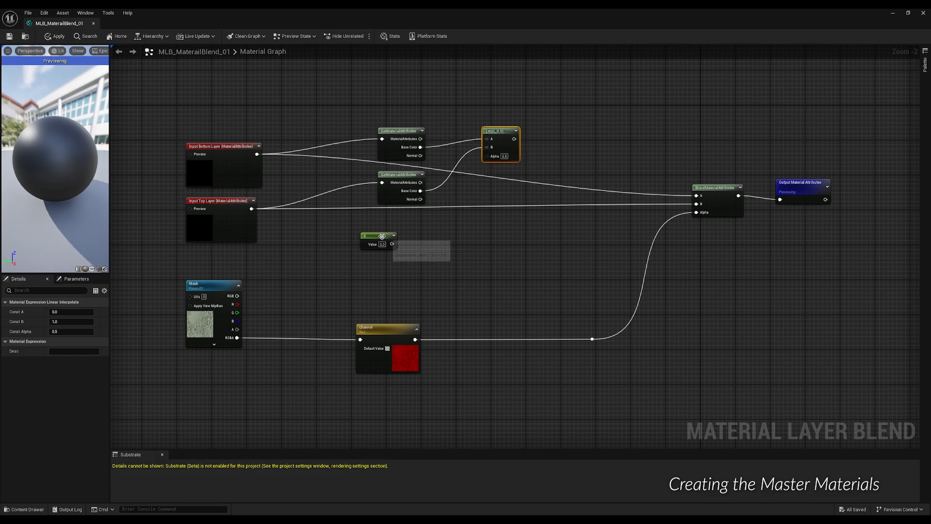
Step: Place the Constant node under the GetMaterialAttributes nodes and convert it to a parameter named Color Opacity
{"action": "left_click_drag", "start_coordinate": [380, 236], "coordinate": [401, 227]}
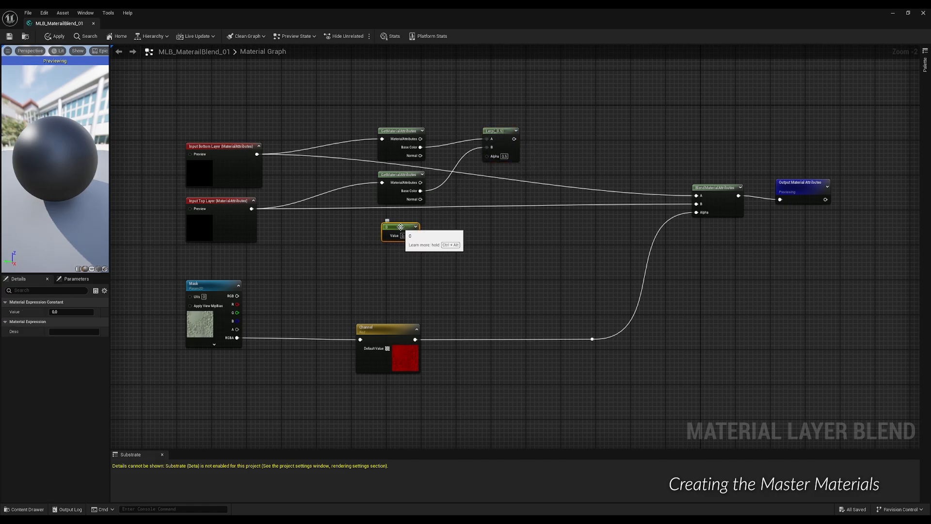
{"action": "right_click", "coordinate": [401, 228]}
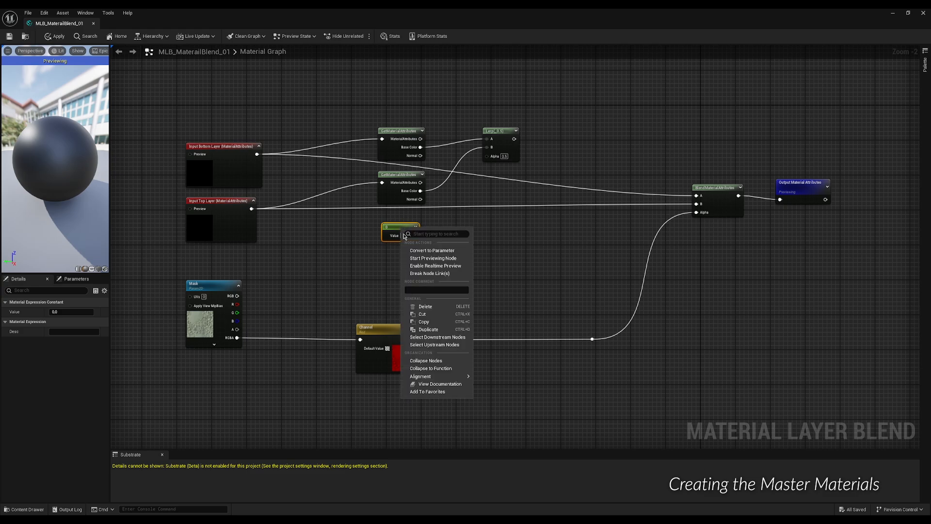
{"action": "left_click", "coordinate": [418, 251]}
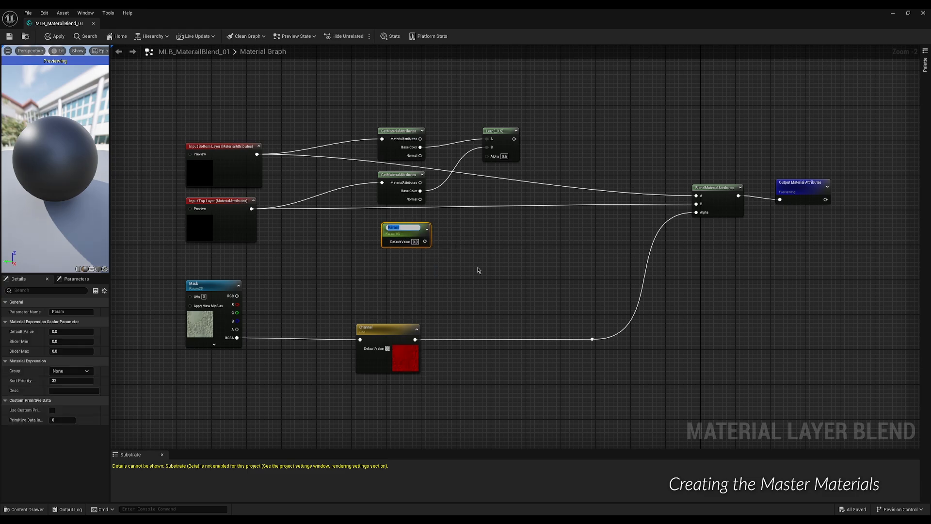
{"action": "type", "text": "Color Opacity"}
{"action": "key", "text": "Return"}
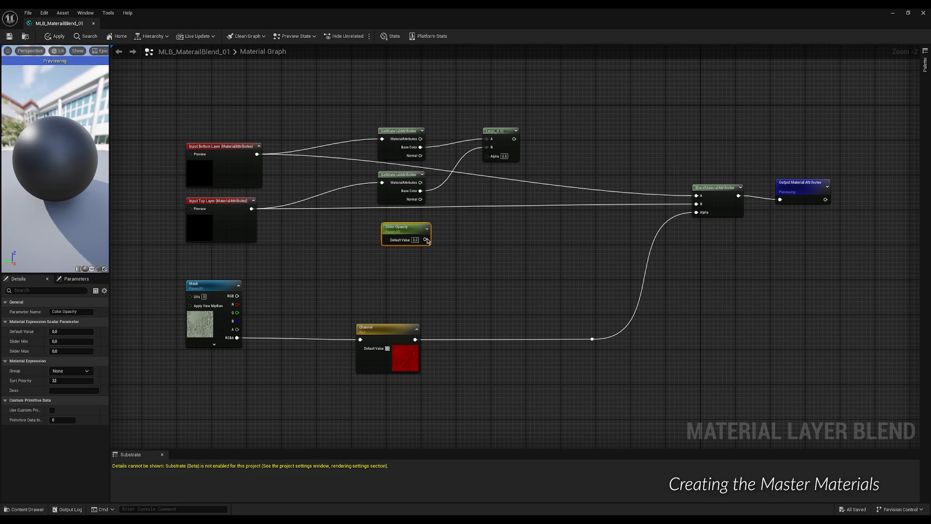
Step: Connect Color Opacity to the Lerp's Alpha, set its default value to 1.0, and move the Lerp farther from the attribute nodes
{"action": "left_click_drag", "start_coordinate": [425, 240], "coordinate": [487, 156]}
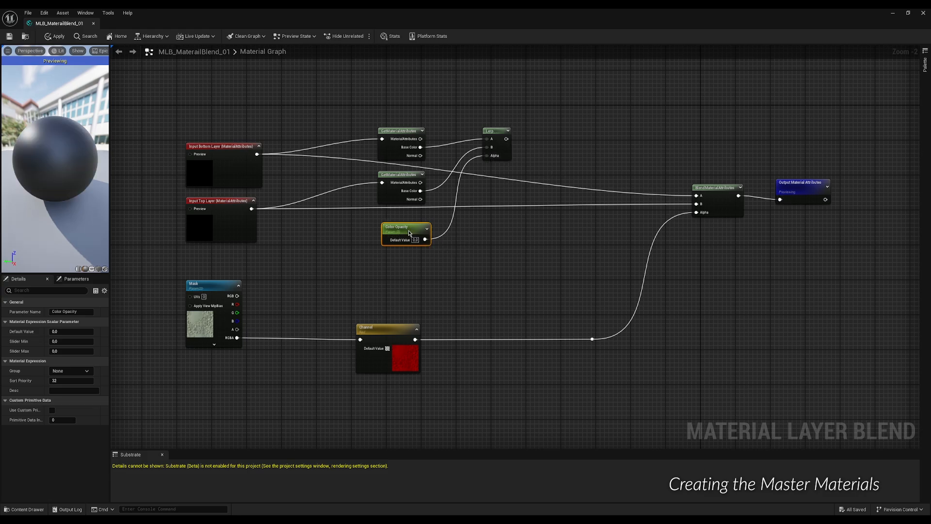
{"action": "left_click_drag", "start_coordinate": [409, 229], "coordinate": [404, 230]}
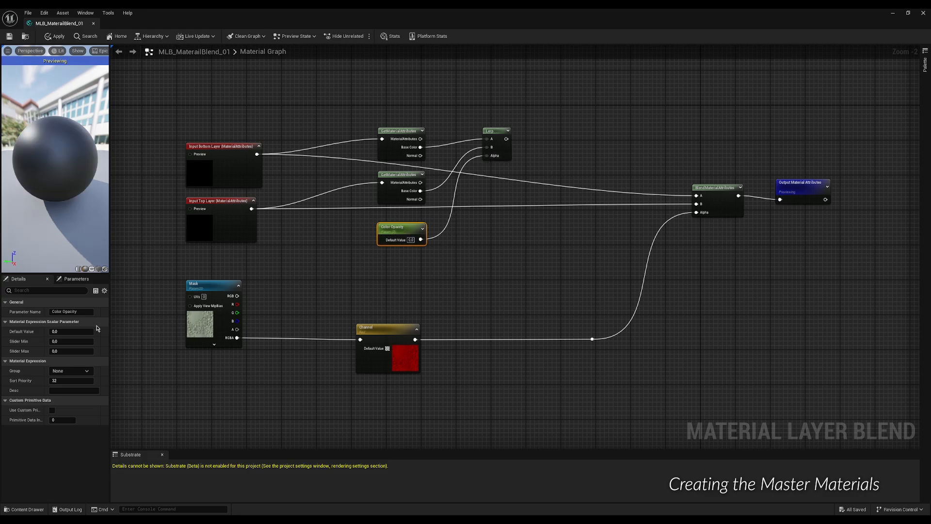
{"action": "left_click", "coordinate": [71, 331]}
{"action": "left_click_drag", "start_coordinate": [493, 135], "coordinate": [550, 144]}
Step: Add a BlendAngleCorrectedNormals node below the Lerp, wiring the upper attribute node's Normal to BaseNormal and the lower's to AdditionalNormal
{"action": "left_click", "coordinate": [543, 237]}
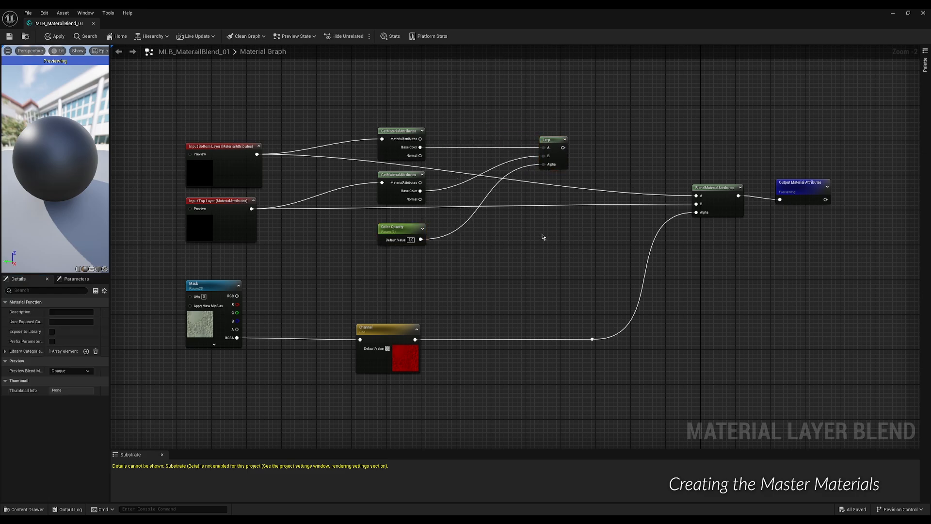
{"action": "right_click", "coordinate": [543, 236]}
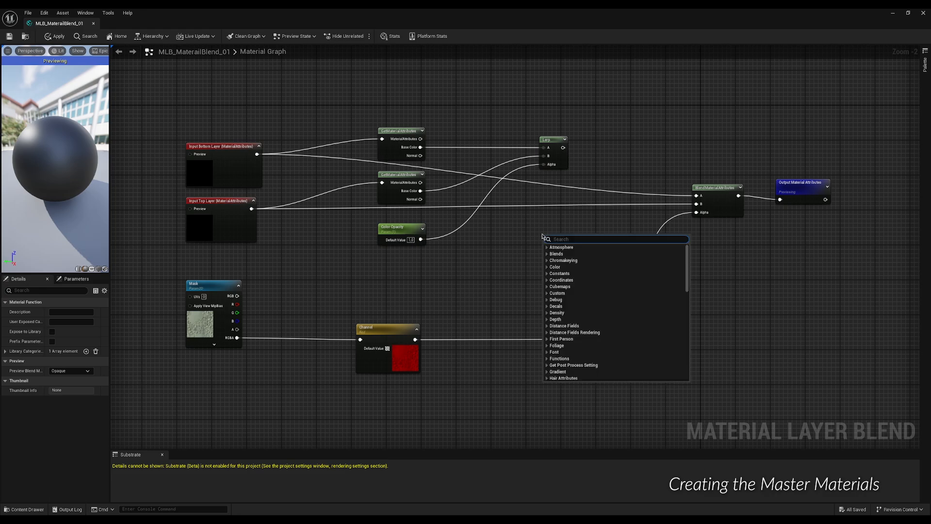
{"action": "type", "text": "blend a"}
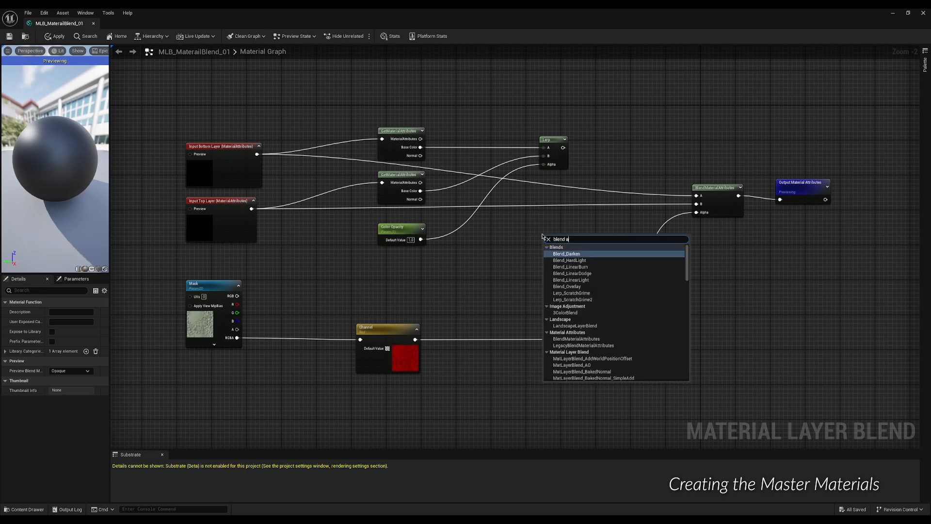
{"action": "type", "text": "ngle"}
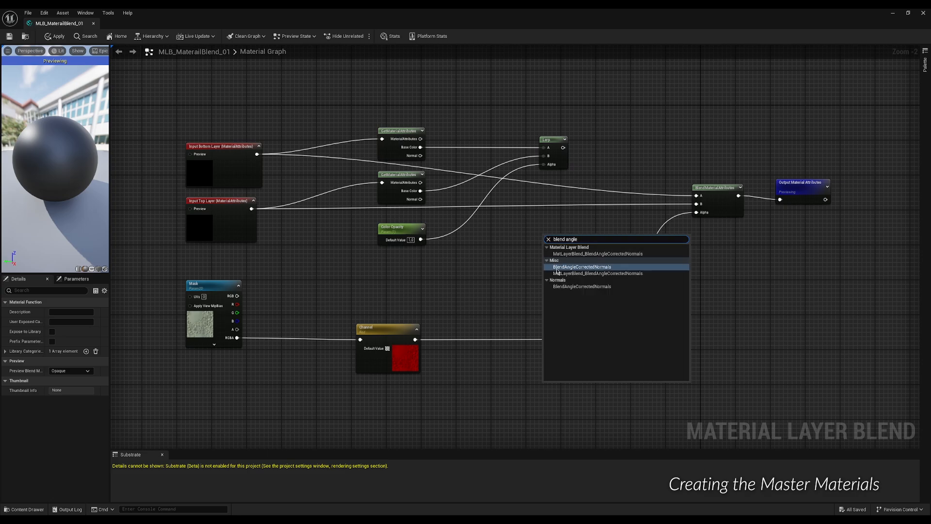
{"action": "left_click", "coordinate": [561, 266]}
{"action": "left_click_drag", "start_coordinate": [560, 241], "coordinate": [544, 235]}
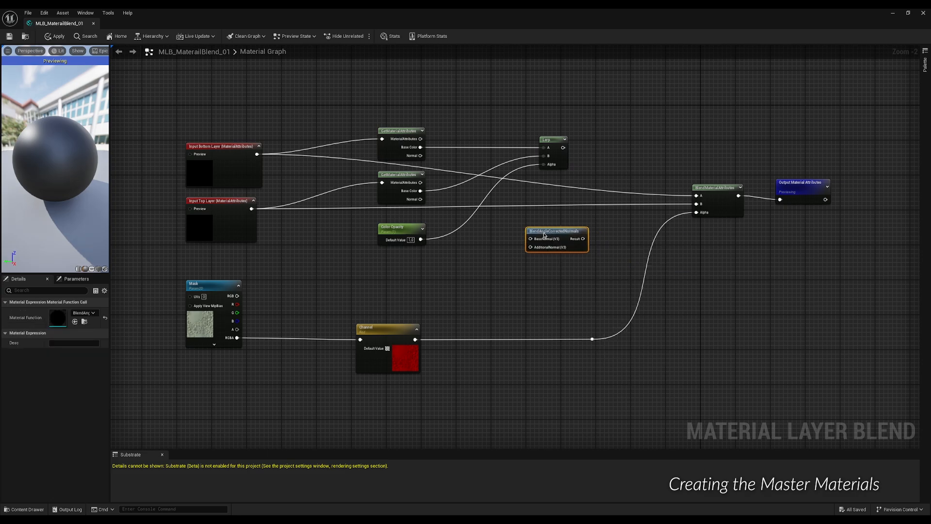
{"action": "left_click_drag", "start_coordinate": [420, 155], "coordinate": [530, 241]}
{"action": "left_click_drag", "start_coordinate": [420, 199], "coordinate": [531, 247]}
Step: Add a SetMaterialAttributes node beside BlendAngleCorrectedNormals and give it two attribute inputs, BaseColor and Normal
{"action": "right_click", "coordinate": [609, 217]}
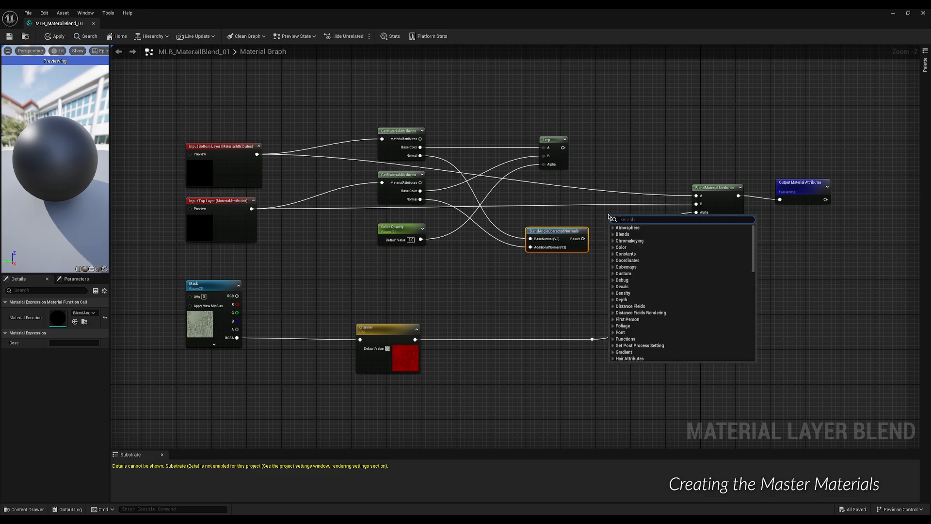
{"action": "type", "text": "set mat"}
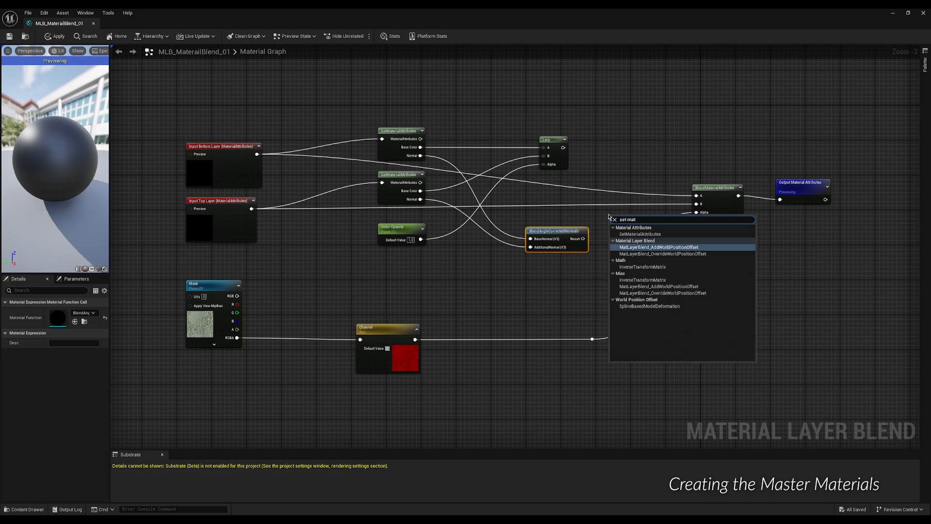
{"action": "left_click", "coordinate": [638, 234]}
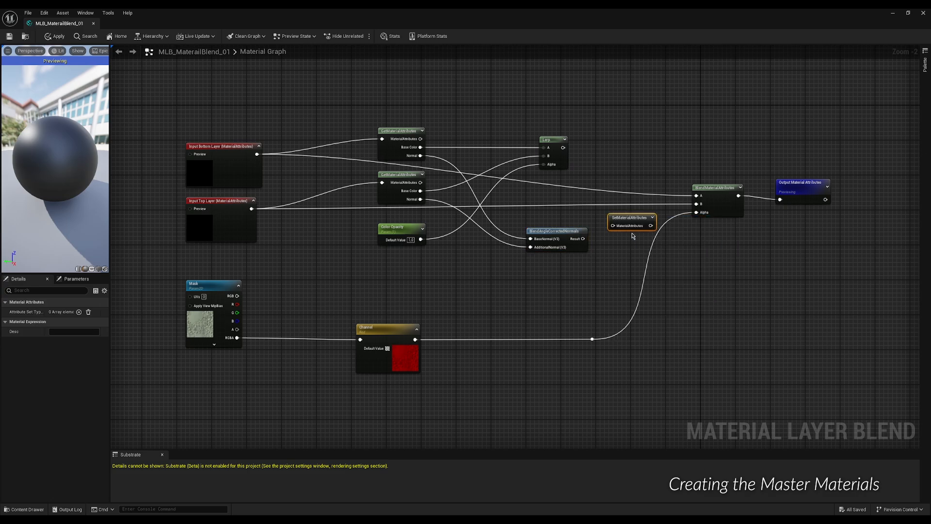
{"action": "left_click", "coordinate": [79, 312]}
{"action": "left_click", "coordinate": [79, 312]}
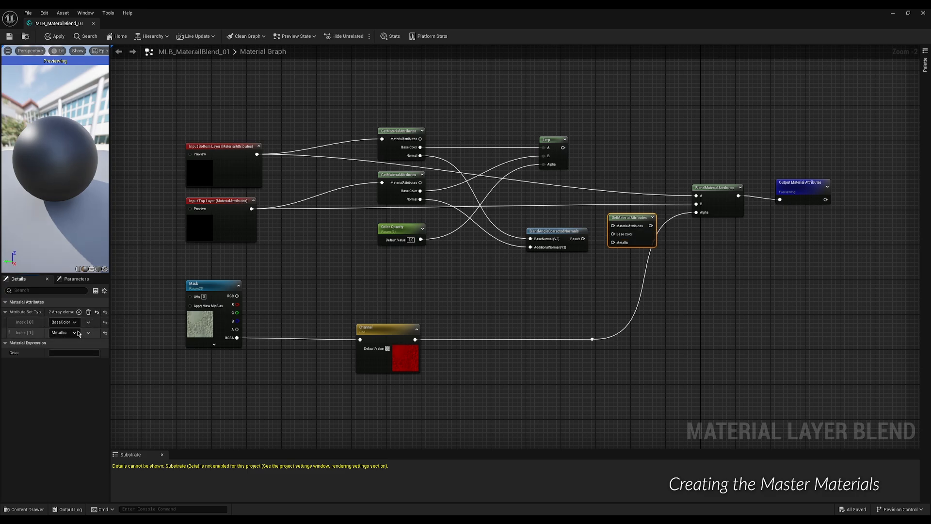
{"action": "left_click", "coordinate": [68, 332]}
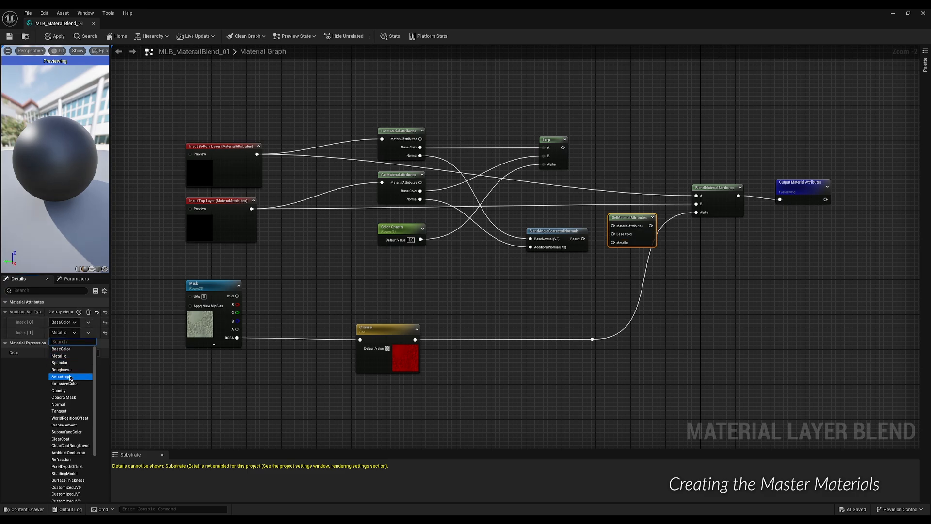
{"action": "left_click", "coordinate": [64, 405]}
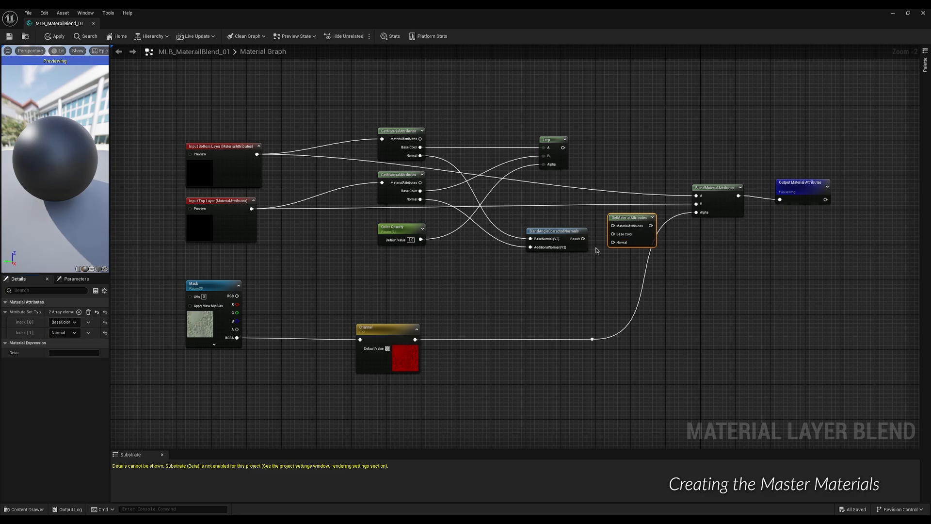
Step: Wire the blended normal and the Lerp into SetMaterialAttributes' Normal and Base Color, and its output into BlendMaterialAttributes' B, aligning the node with it
{"action": "left_click_drag", "start_coordinate": [585, 239], "coordinate": [614, 242]}
{"action": "left_click_drag", "start_coordinate": [564, 147], "coordinate": [696, 204]}
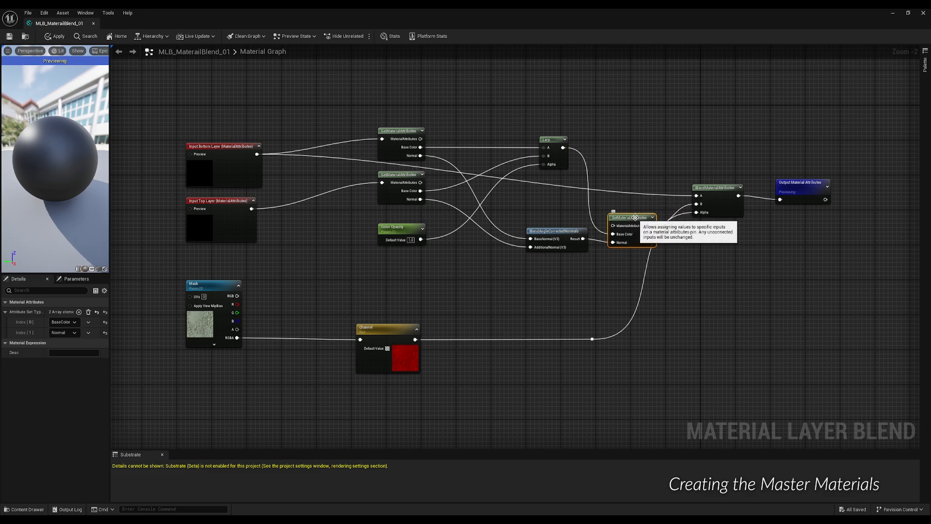
{"action": "left_click_drag", "start_coordinate": [635, 220], "coordinate": [640, 200]}
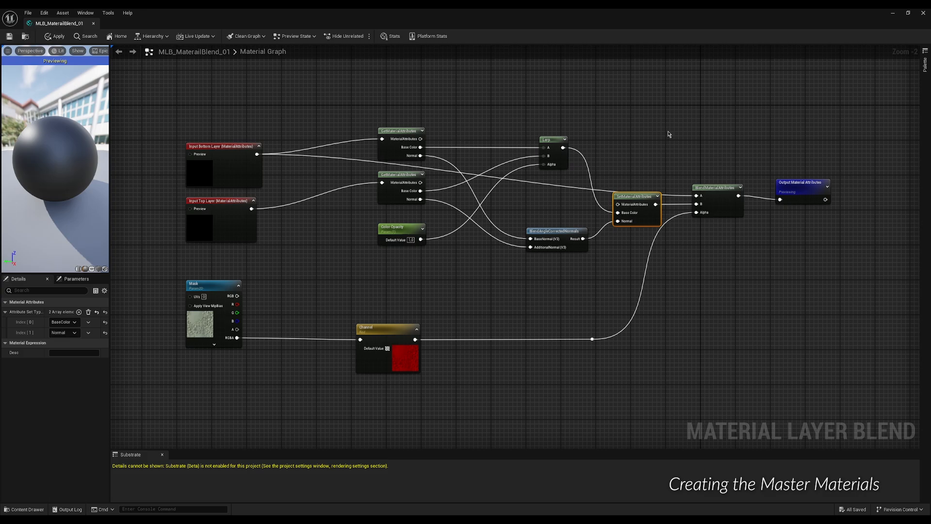
Step: Insert two reroute nodes on the Input Bottom Layer wire to BlendMaterialAttributes and raise them above the Lerp and GetMaterialAttributes nodes
{"action": "double_click", "coordinate": [572, 188]}
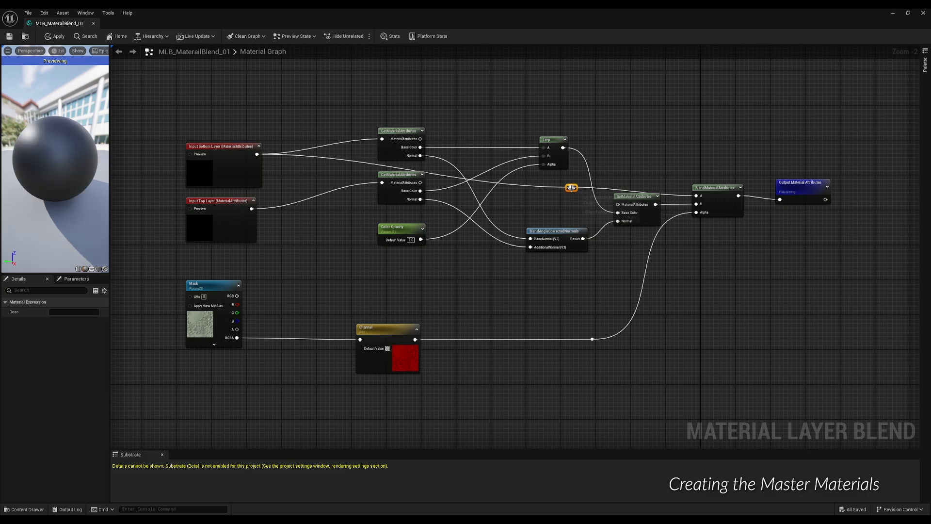
{"action": "left_click_drag", "start_coordinate": [572, 188], "coordinate": [593, 121]}
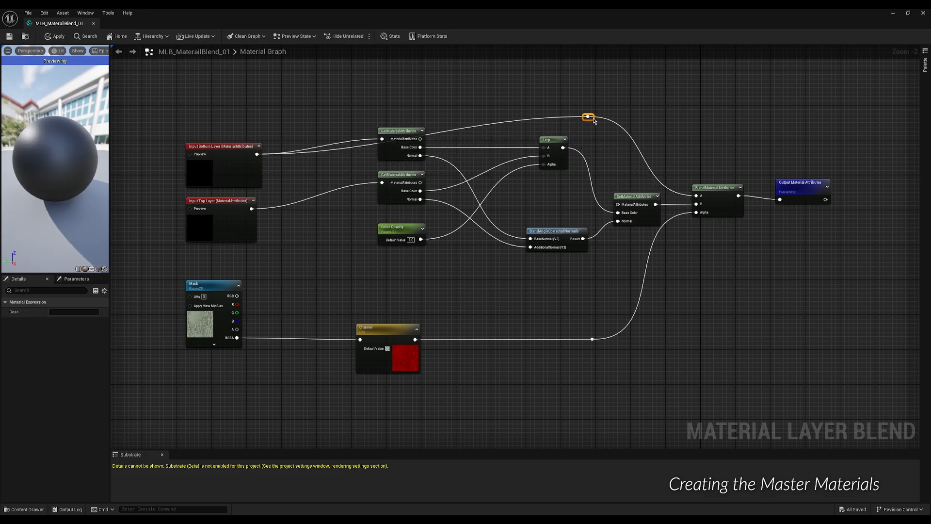
{"action": "double_click", "coordinate": [490, 124]}
{"action": "left_click_drag", "start_coordinate": [490, 123], "coordinate": [518, 124]}
{"action": "left_click", "coordinate": [588, 117], "text": "shift"}
{"action": "key", "text": "Down"}
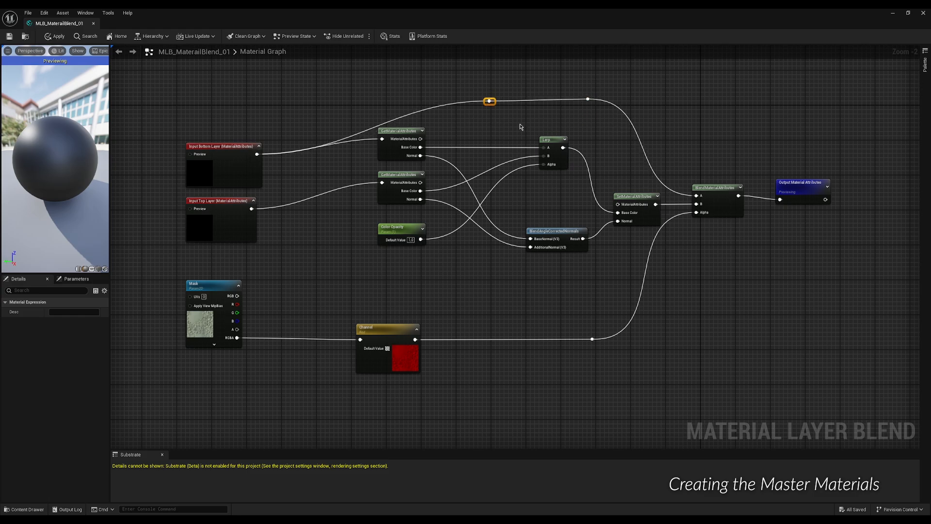
Step: Shift the first reroute node back toward Input Bottom Layer until it sits just before and above the upper GetMaterialAttributes node
{"action": "key", "text": "Left"}
{"action": "key", "text": "Up"}
{"action": "key", "text": "Left"}
{"action": "key", "text": "Left"}
{"action": "key", "text": "Left"}
{"action": "key", "text": "Left"}
{"action": "key", "text": "Left"}
{"action": "key", "text": "Left"}
{"action": "key", "text": "Left"}
{"action": "key", "text": "Left"}
{"action": "key", "text": "Left"}
{"action": "key", "text": "Left"}
{"action": "key", "text": "Left"}
{"action": "key", "text": "Left"}
{"action": "key", "text": "Left"}
{"action": "key", "text": "Left"}
{"action": "key", "text": "Left"}
{"action": "key", "text": "Left"}
{"action": "key", "text": "Left"}
{"action": "key", "text": "Left"}
{"action": "key", "text": "Left"}
{"action": "key", "text": "Left"}
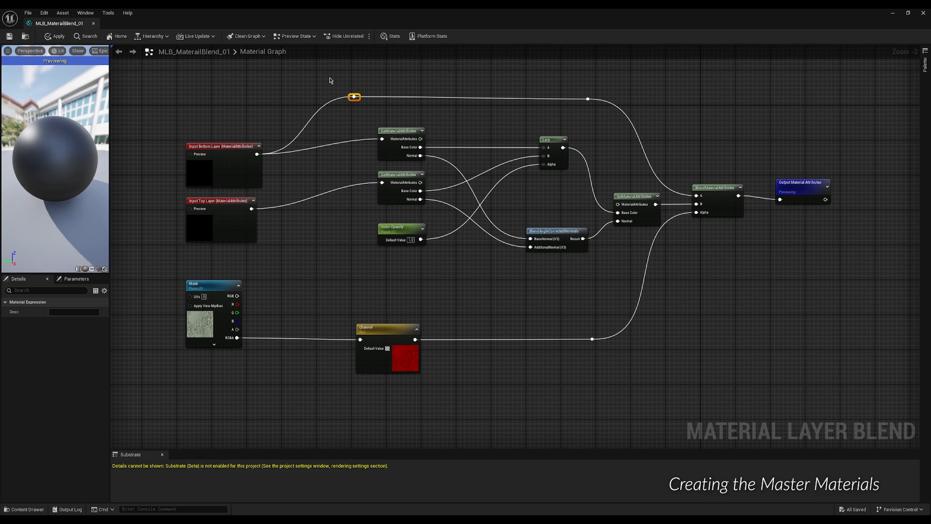
Step: Align the two reroute nodes above the graph with Align Top
{"action": "left_click_drag", "start_coordinate": [330, 80], "coordinate": [616, 113]}
{"action": "right_click", "coordinate": [589, 99]}
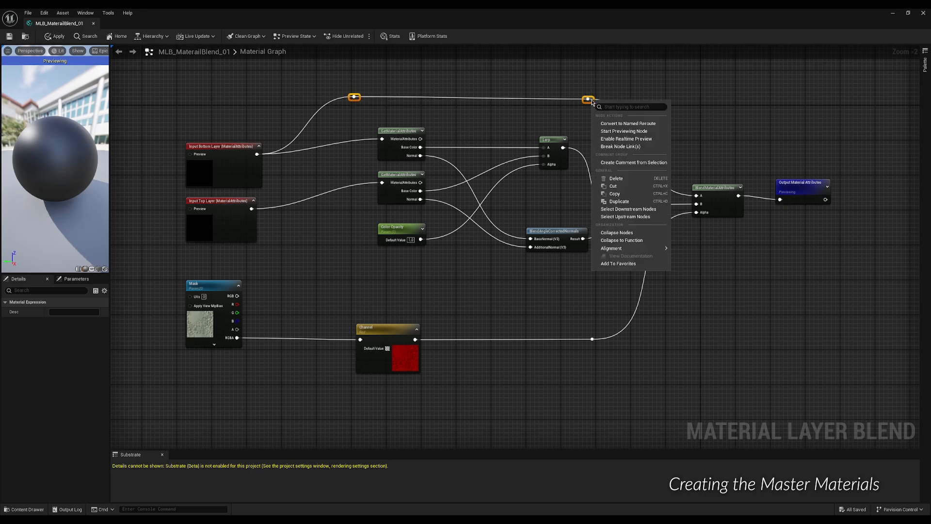
{"action": "mouse_move", "coordinate": [630, 247]}
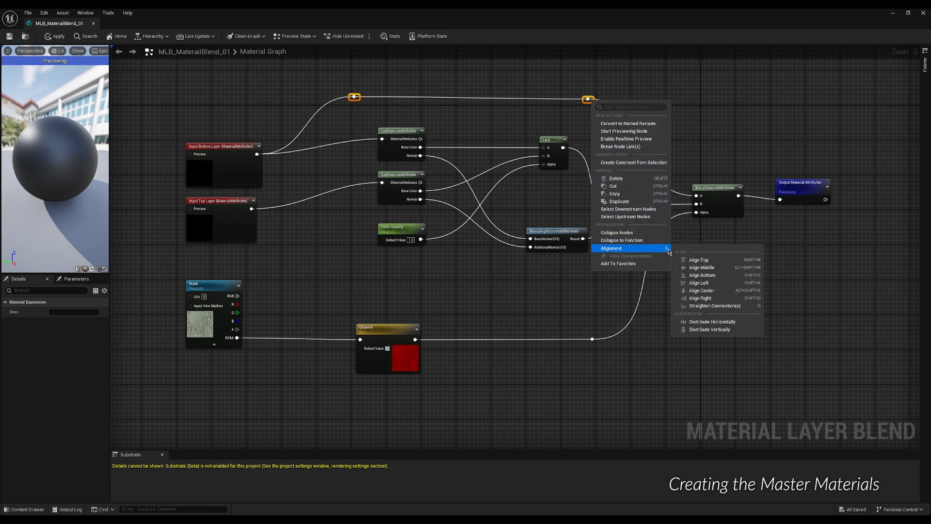
{"action": "left_click", "coordinate": [703, 261]}
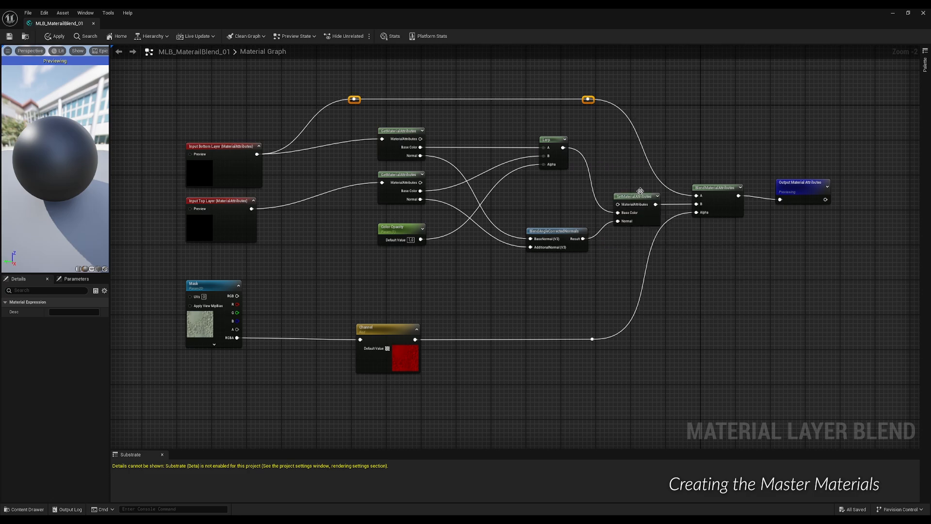
{"action": "left_click", "coordinate": [505, 118]}
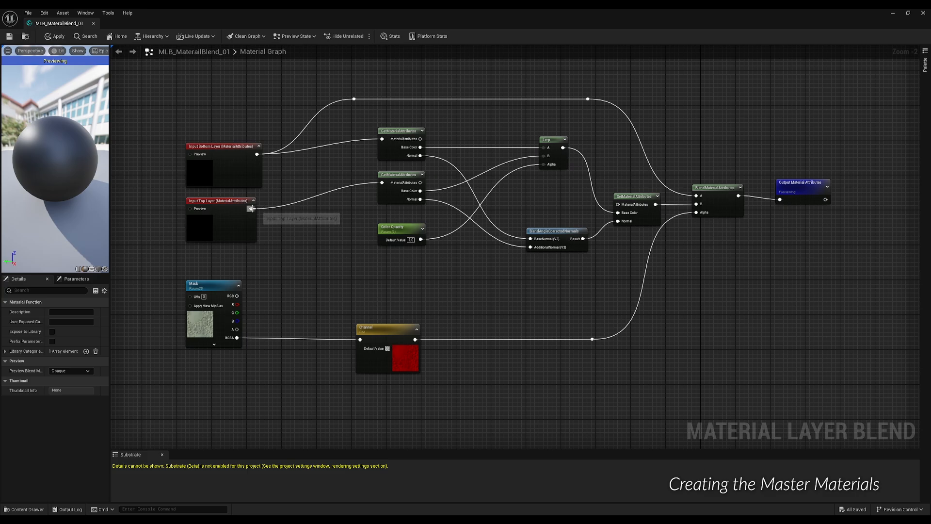
Step: Connect Input Top Layer to SetMaterialAttributes' MaterialAttributes input and slightly lower the Color Opacity, BlendAngleCorrectedNormals and SetMaterialAttributes nodes
{"action": "left_click_drag", "start_coordinate": [251, 208], "coordinate": [618, 204]}
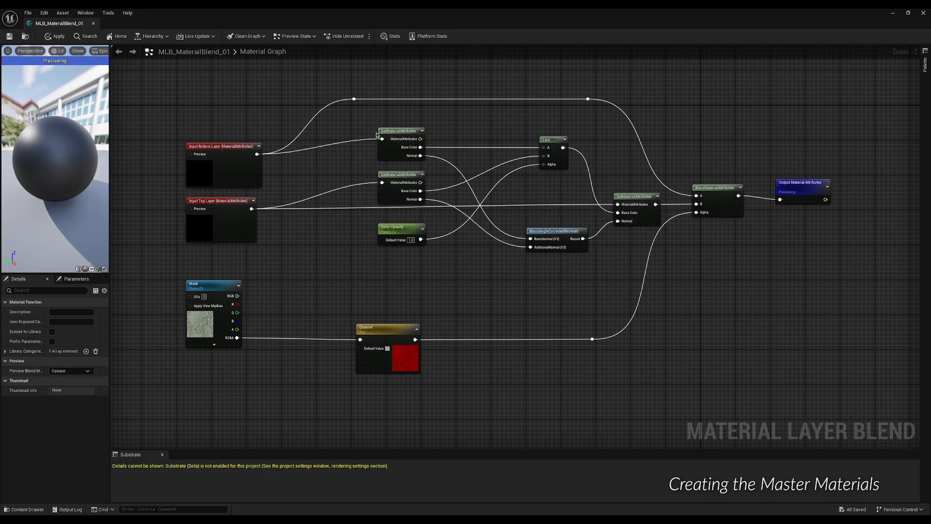
{"action": "left_click_drag", "start_coordinate": [376, 135], "coordinate": [624, 268]}
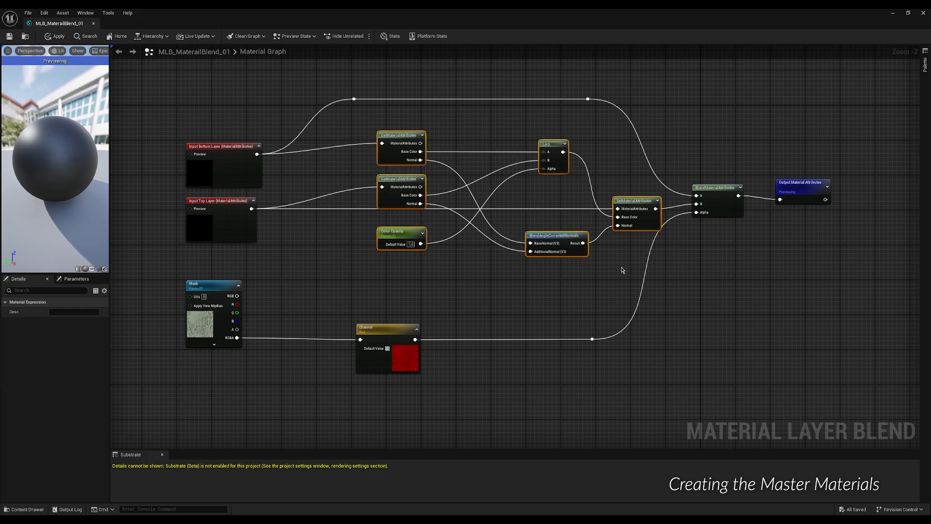
{"action": "left_click", "coordinate": [359, 138]}
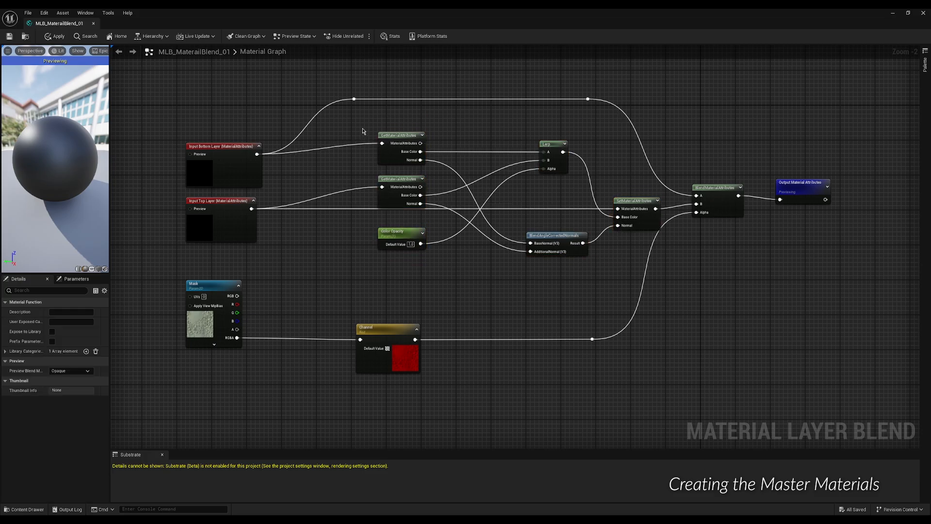
{"action": "left_click_drag", "start_coordinate": [363, 131], "coordinate": [564, 204]}
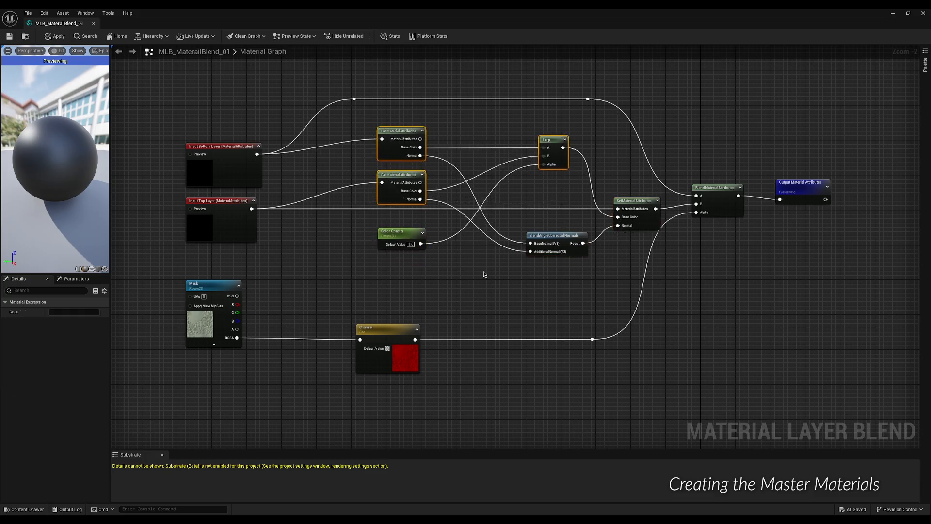
Step: Level the Output Material Attributes node with BlendMaterialAttributes and shift both farther from the SetMaterialAttributes node
{"action": "left_click_drag", "start_coordinate": [798, 183], "coordinate": [796, 179]}
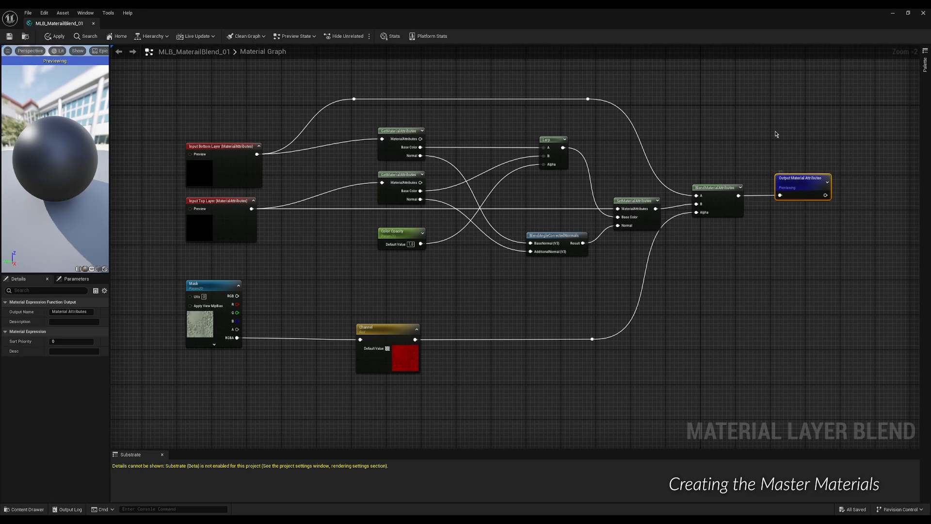
{"action": "left_click_drag", "start_coordinate": [699, 146], "coordinate": [857, 263]}
{"action": "key", "text": "Right"}
{"action": "key", "text": "Right"}
{"action": "key", "text": "Right"}
{"action": "left_click", "coordinate": [858, 264]}
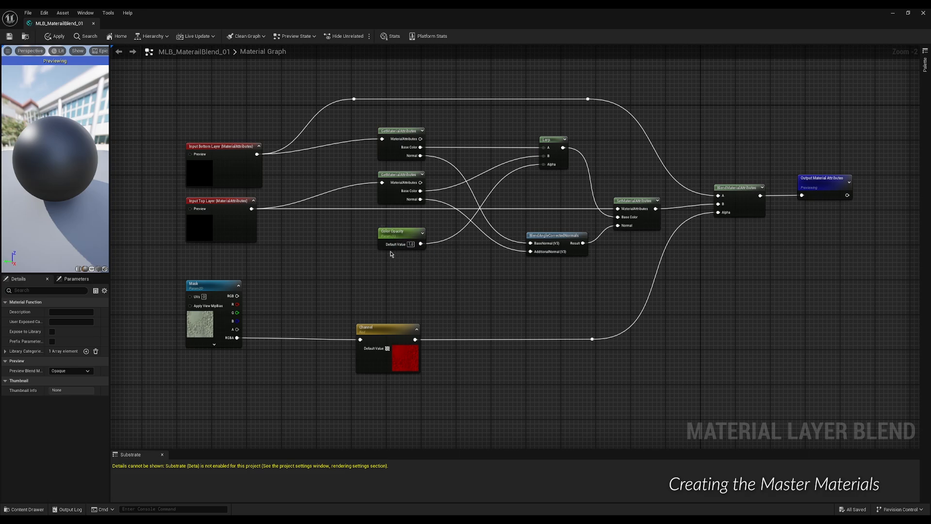
Step: Save the material layer blend and close its editor
{"action": "left_click", "coordinate": [9, 38]}
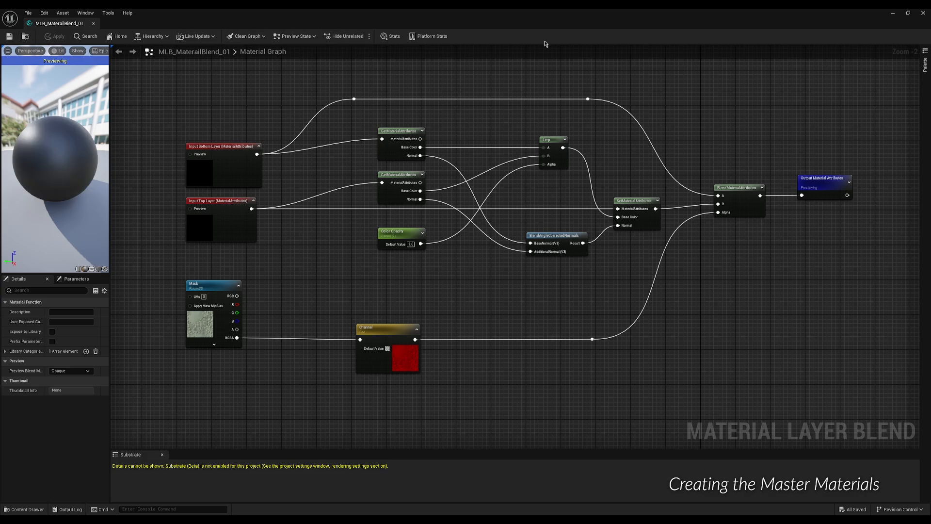
{"action": "left_click", "coordinate": [922, 13]}
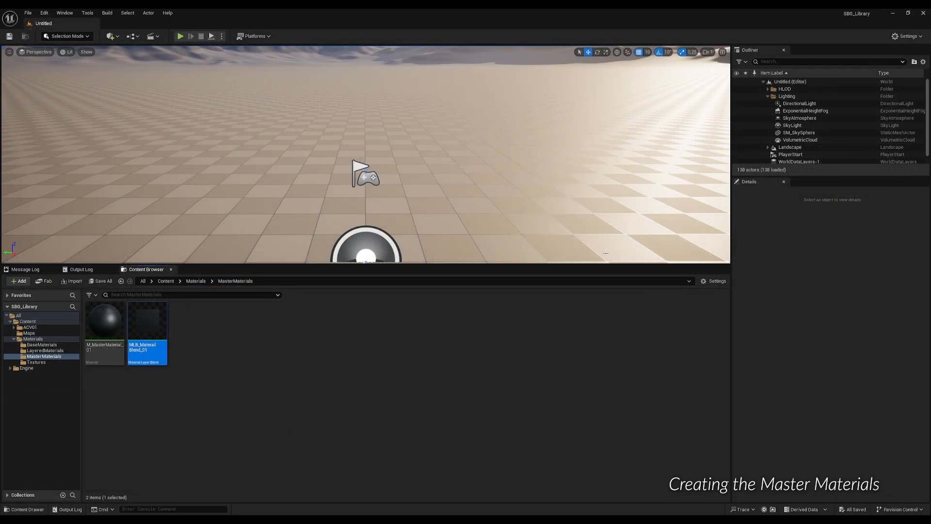
{"action": "left_click", "coordinate": [306, 337]}
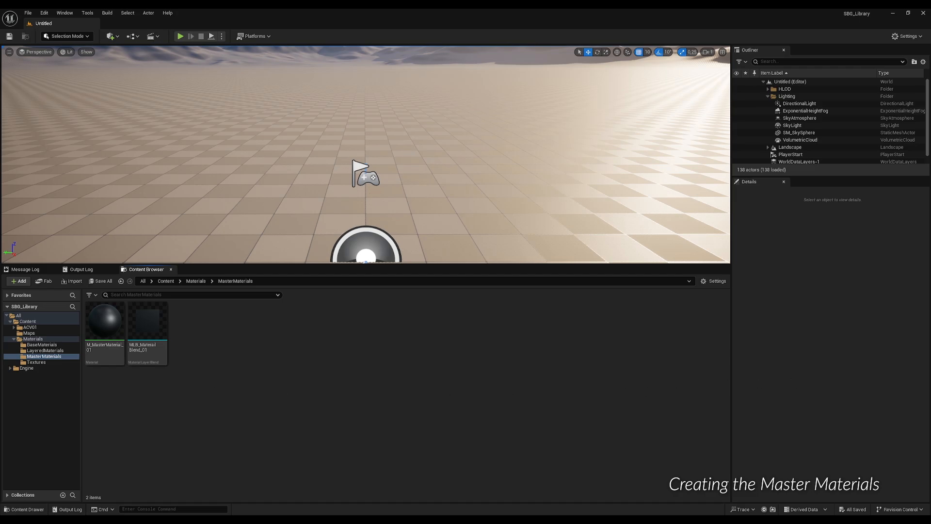
Step: Create a new material named M_PBR_01 in the MasterMaterials folder and open it for editing
{"action": "right_click", "coordinate": [304, 353]}
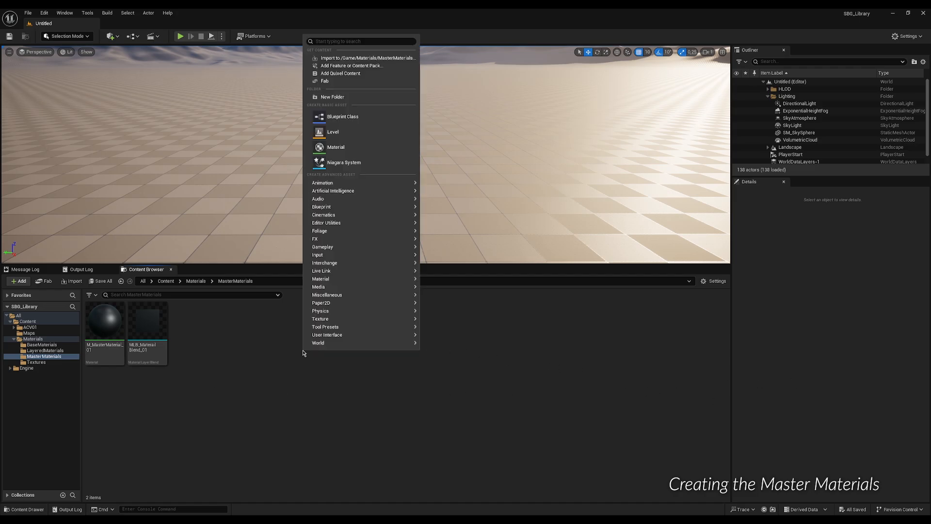
{"action": "left_click", "coordinate": [364, 148]}
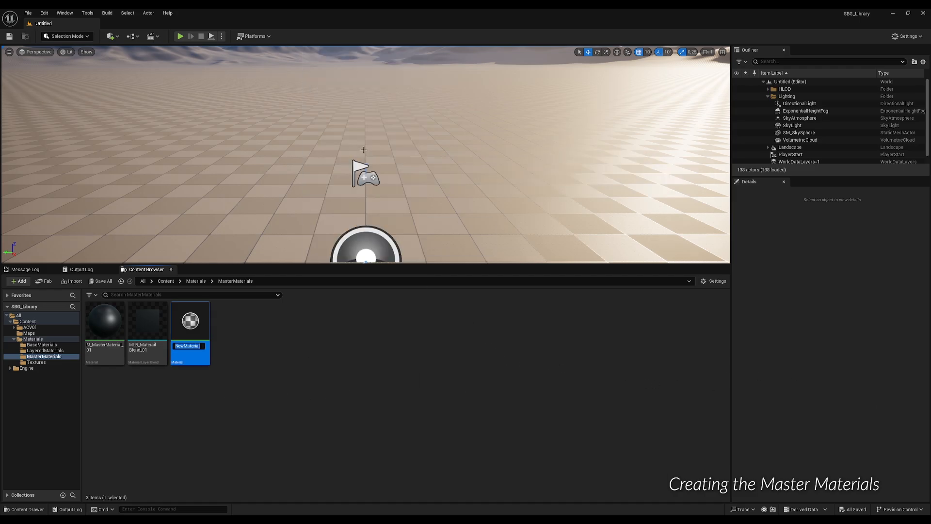
{"action": "type", "text": "M_PBR_01"}
{"action": "key", "text": "Return"}
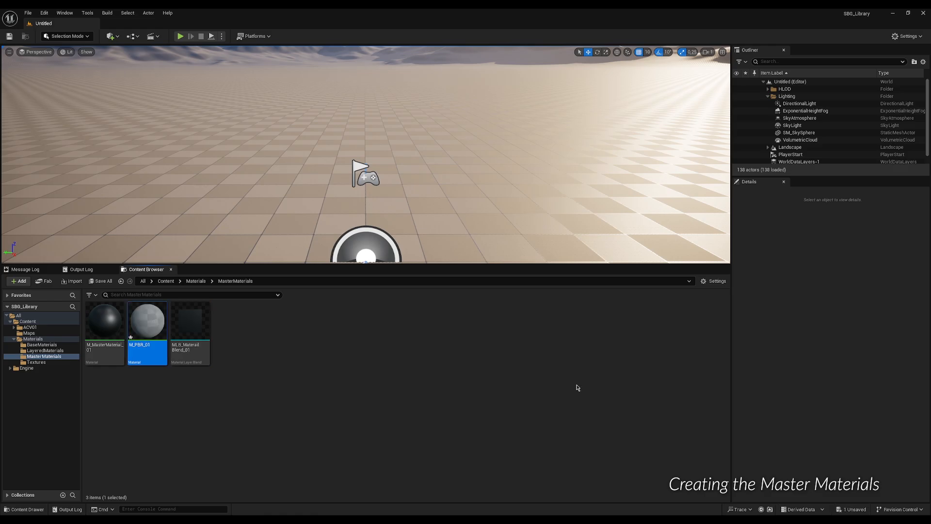
{"action": "double_click", "coordinate": [135, 332]}
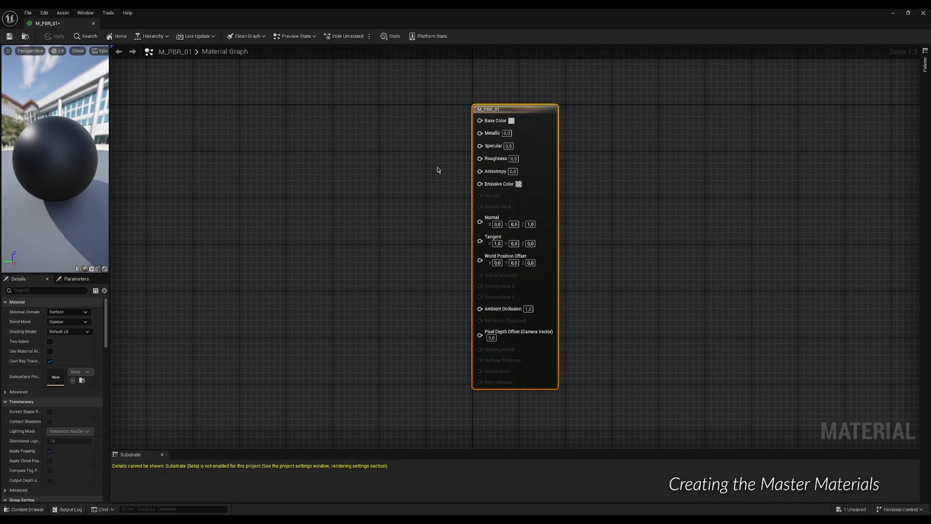
Step: Add a TextureSample node and duplicate it twice, stacking three texture samples in a column beside the material's result node
{"action": "right_click", "coordinate": [263, 152]}
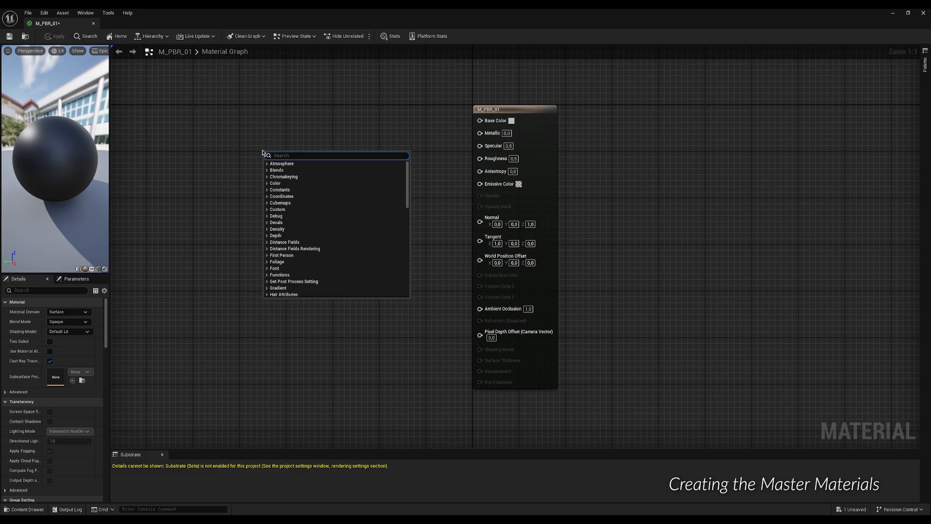
{"action": "type", "text": "text"}
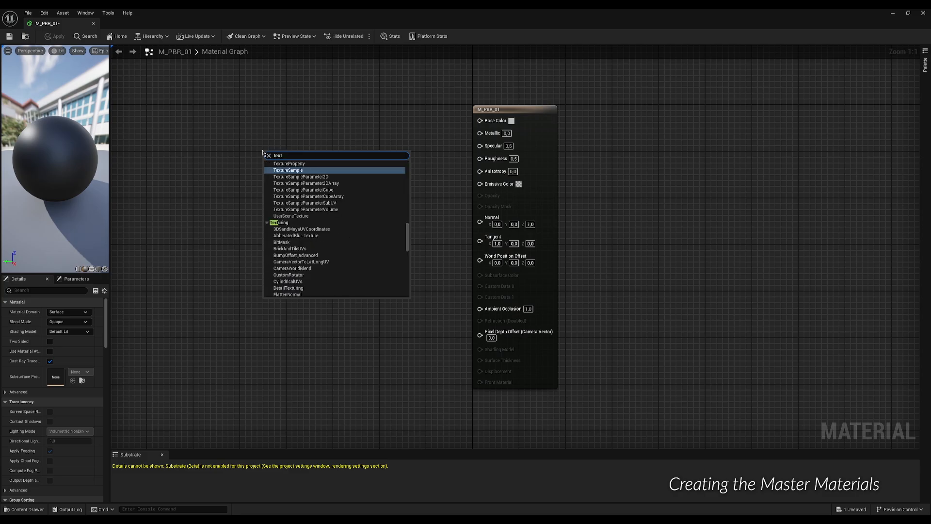
{"action": "left_click", "coordinate": [279, 171]}
{"action": "left_click_drag", "start_coordinate": [296, 157], "coordinate": [300, 301]}
{"action": "key", "text": "ctrl+d"}
{"action": "key", "text": "ctrl+d"}
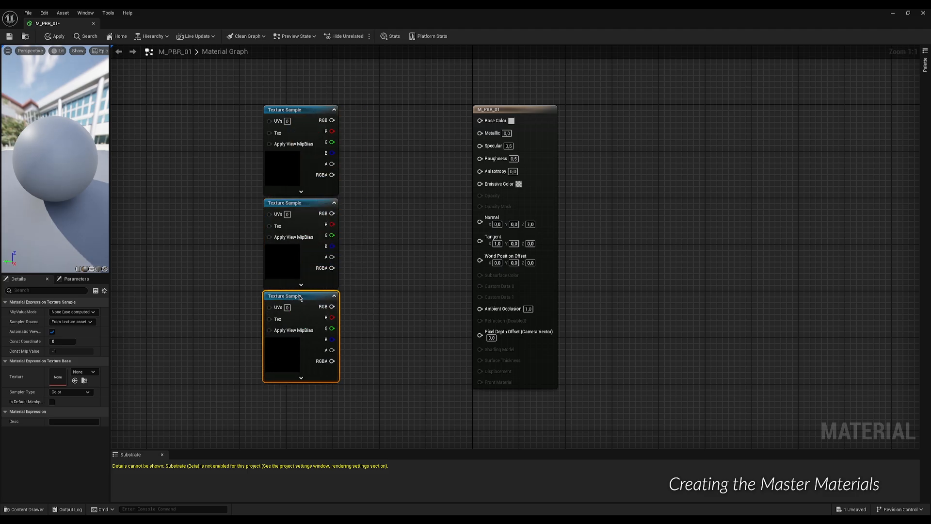
Step: Convert the uppermost Texture Sample node to a parameter named Base Color
{"action": "right_click", "coordinate": [293, 113]}
{"action": "left_click", "coordinate": [311, 150]}
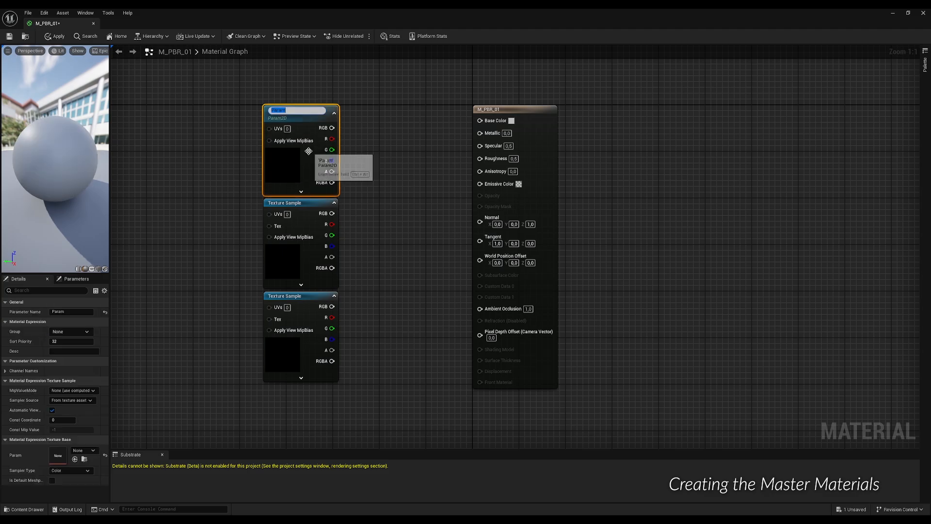
{"action": "type", "text": "Base"}
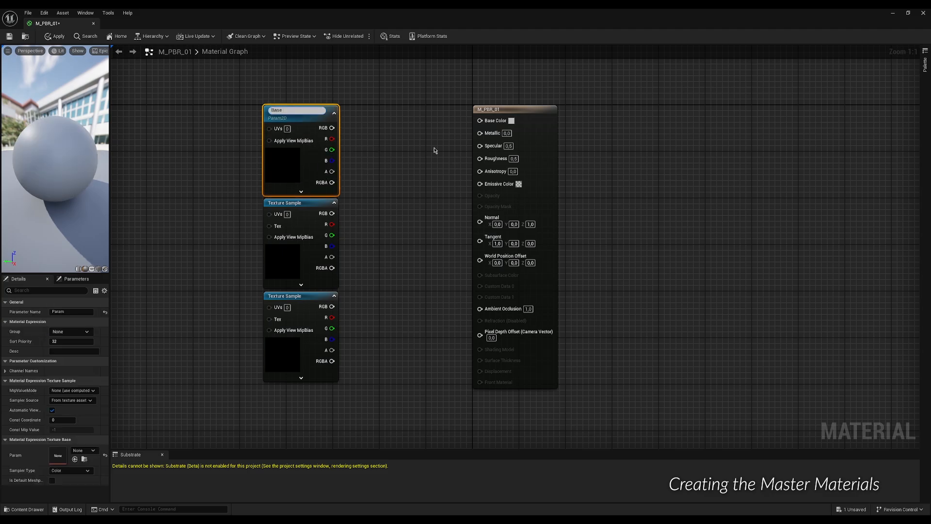
{"action": "type", "text": " Color"}
{"action": "key", "text": "Return"}
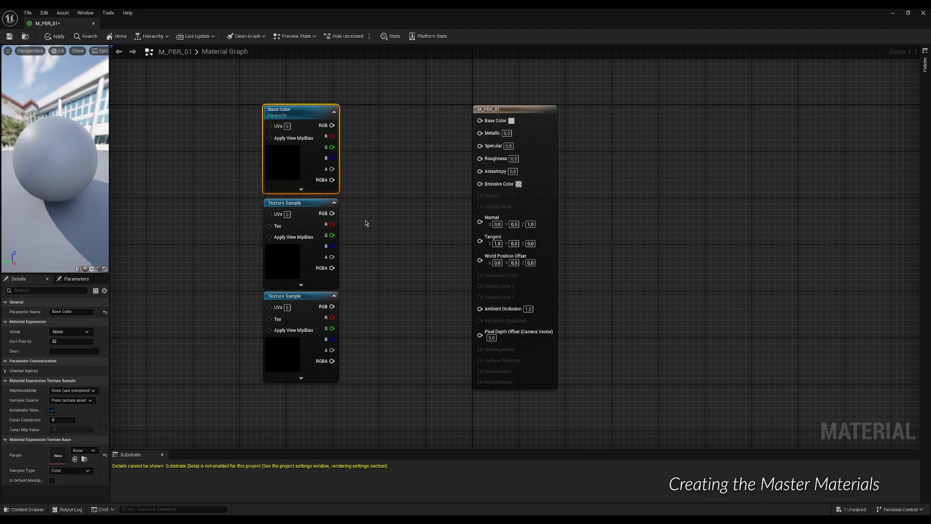
Step: Convert the middle Texture Sample node to a parameter named Normal
{"action": "left_click", "coordinate": [300, 204]}
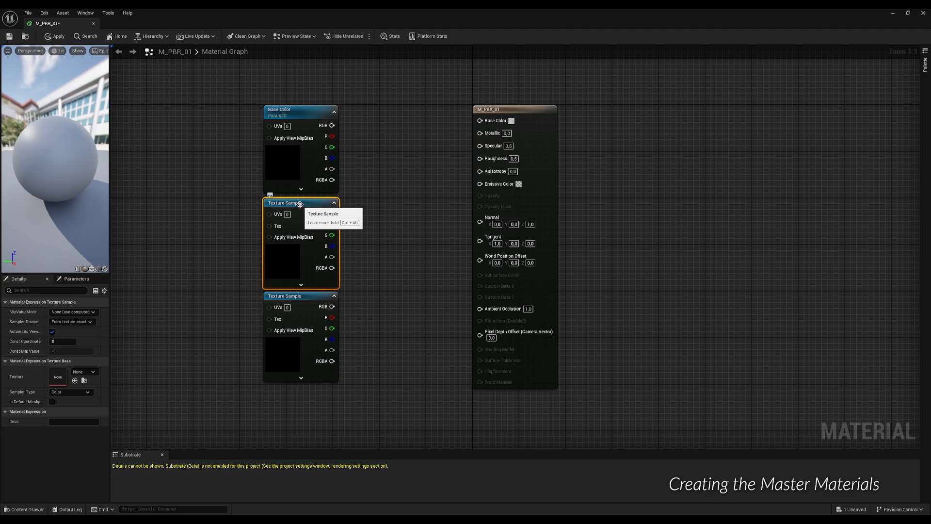
{"action": "right_click", "coordinate": [300, 204]}
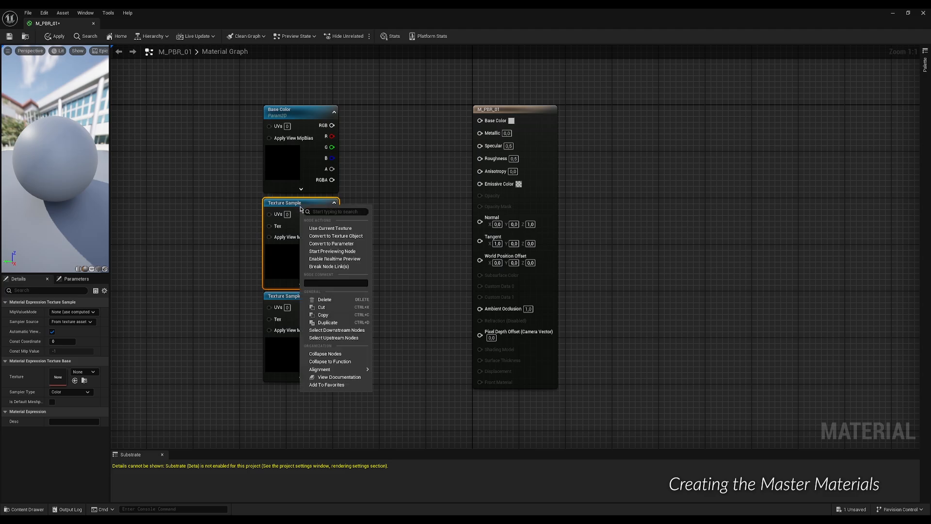
{"action": "left_click", "coordinate": [332, 243]}
{"action": "type", "text": "Normal"}
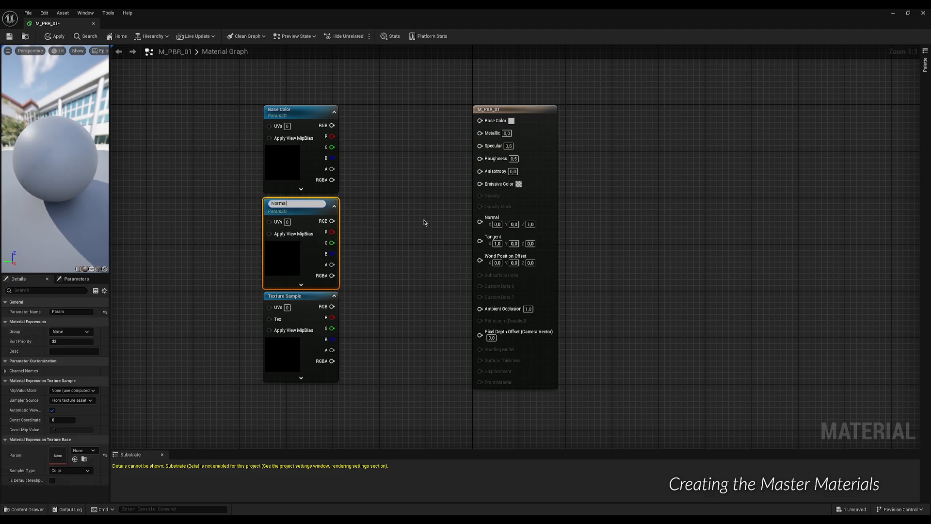
{"action": "key", "text": "Return"}
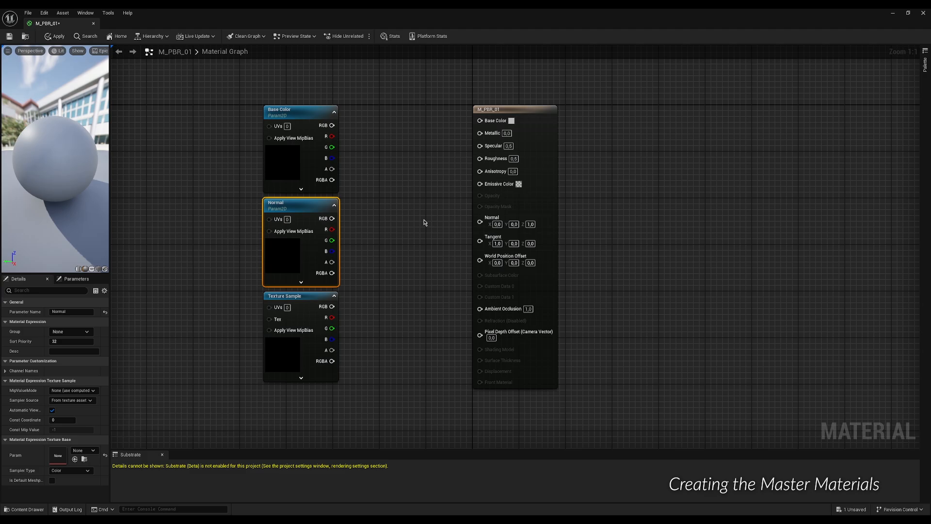
Step: Convert the remaining Texture Sample node at the bottom of the column to a parameter named ORM
{"action": "left_click", "coordinate": [304, 296]}
{"action": "right_click", "coordinate": [305, 296]}
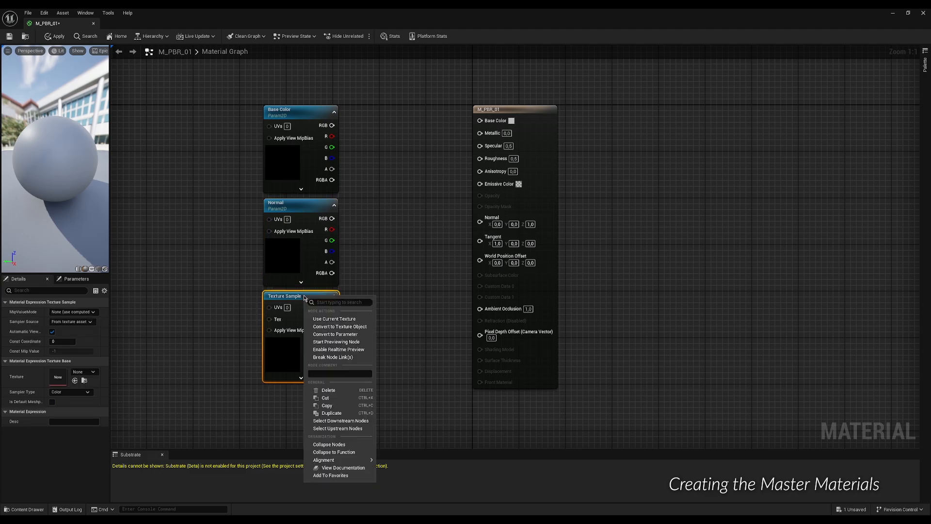
{"action": "left_click", "coordinate": [336, 334]}
{"action": "type", "text": "ORM"}
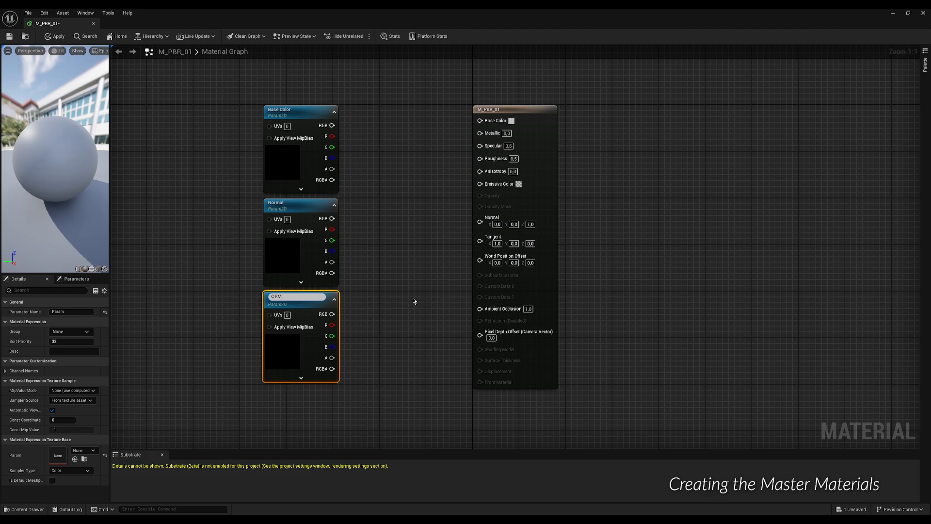
{"action": "key", "text": "Return"}
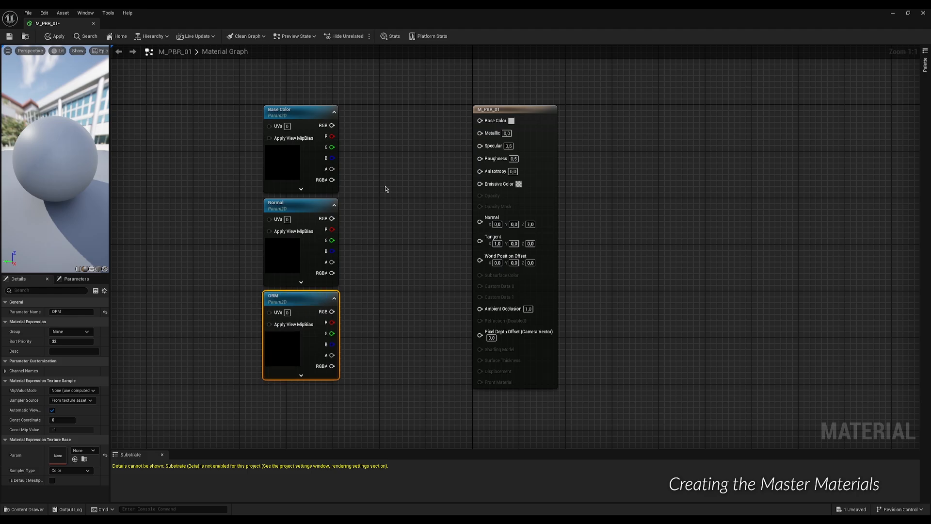
Step: Assign the default texture to the ORM, Normal and Base Color texture parameters
{"action": "left_click", "coordinate": [75, 459]}
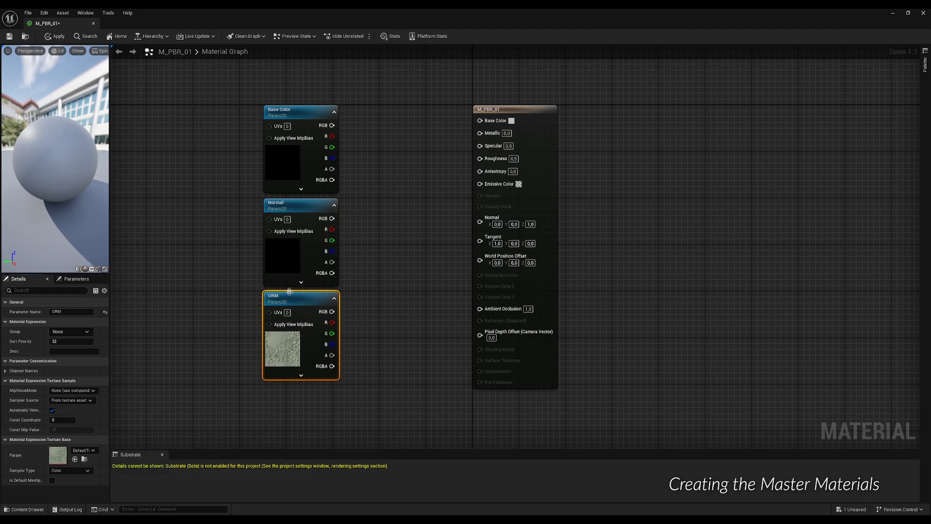
{"action": "left_click", "coordinate": [281, 204]}
{"action": "left_click", "coordinate": [105, 455]}
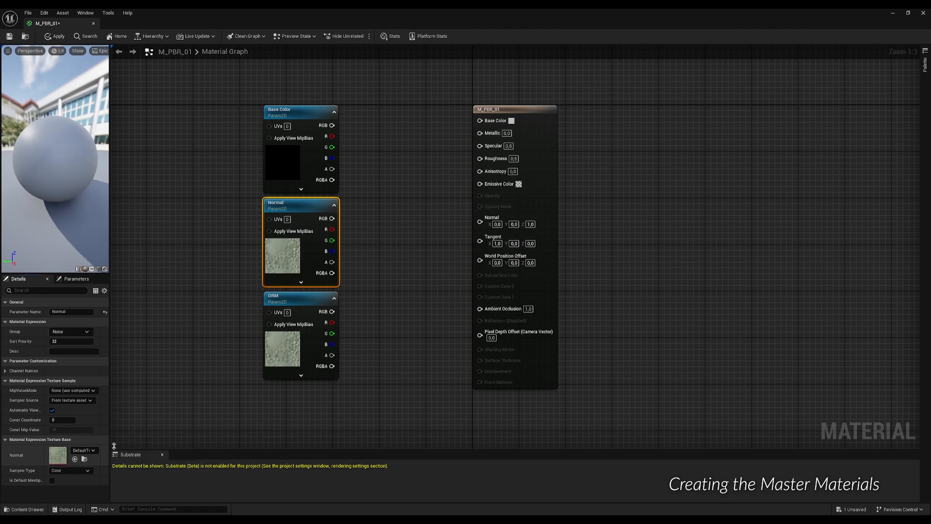
{"action": "left_click", "coordinate": [300, 110]}
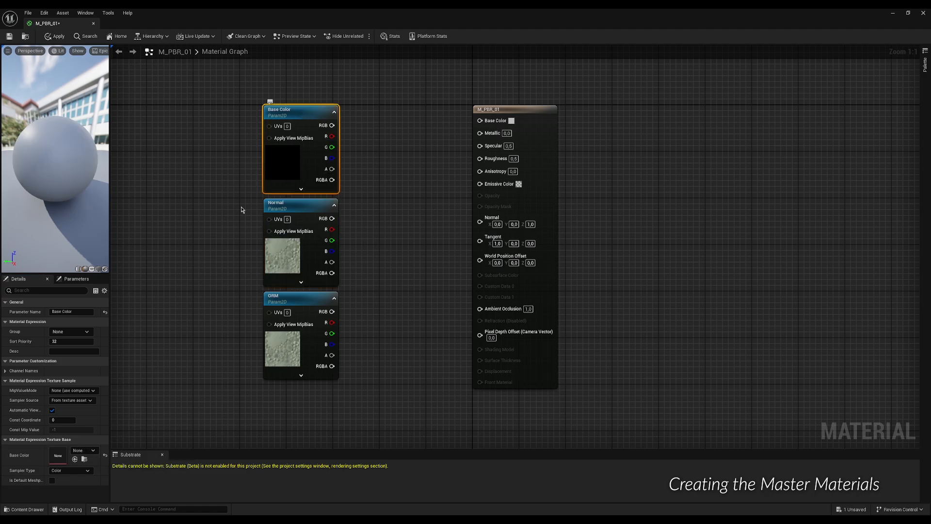
{"action": "left_click", "coordinate": [105, 455]}
Step: Connect the Base Color and Normal RGB outputs to their matching material inputs, and ORM's R, G and B to Ambient Occlusion, Roughness and Metallic
{"action": "left_click_drag", "start_coordinate": [332, 125], "coordinate": [480, 120]}
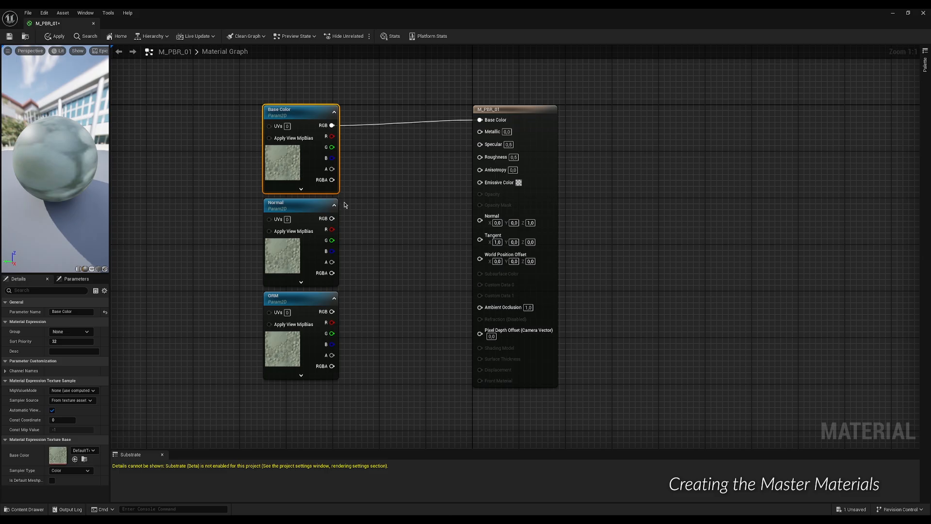
{"action": "left_click_drag", "start_coordinate": [332, 219], "coordinate": [480, 219]}
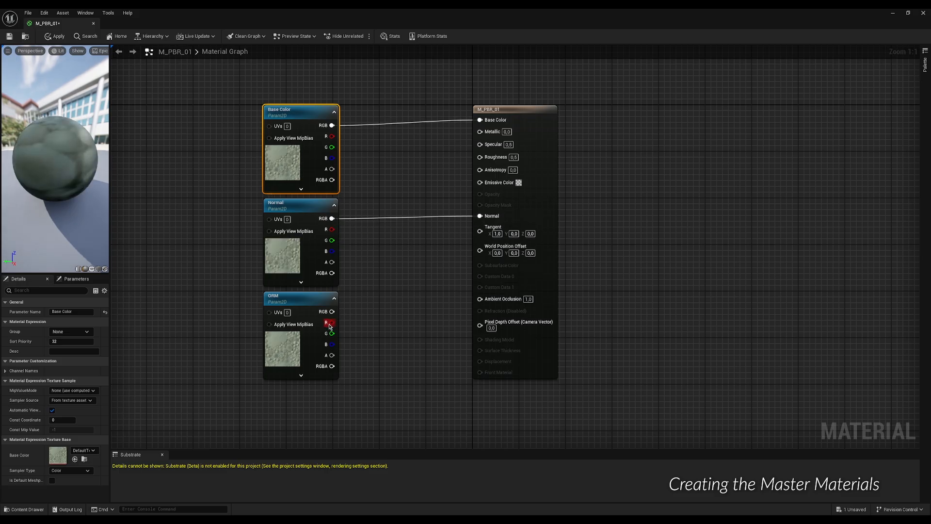
{"action": "left_click_drag", "start_coordinate": [330, 322], "coordinate": [480, 299]}
{"action": "left_click_drag", "start_coordinate": [332, 333], "coordinate": [480, 157]}
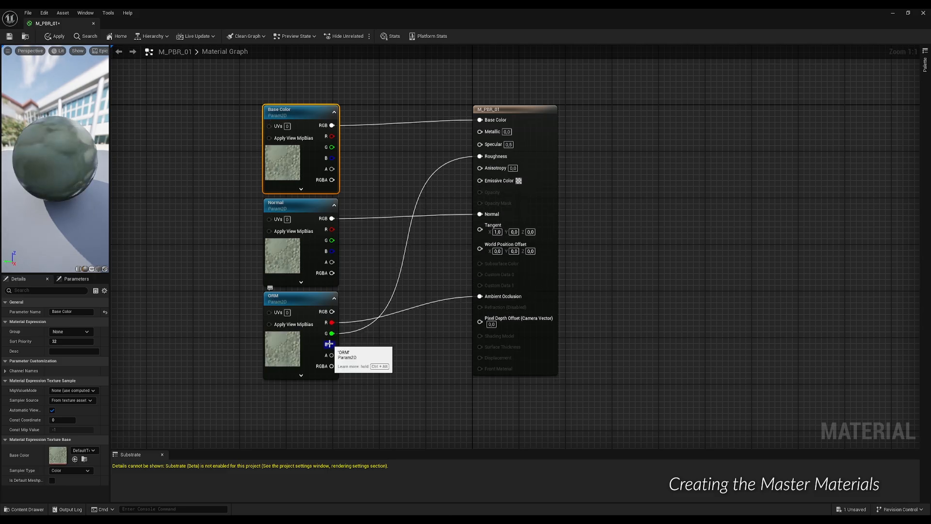
{"action": "left_click_drag", "start_coordinate": [332, 344], "coordinate": [479, 131]}
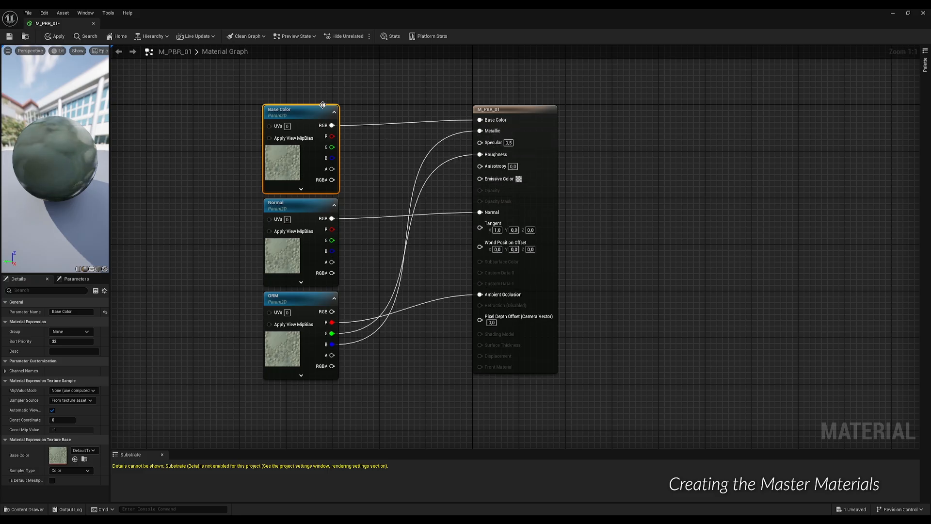
Step: Save the M_PBR_01 material and close its editor
{"action": "left_click", "coordinate": [8, 37]}
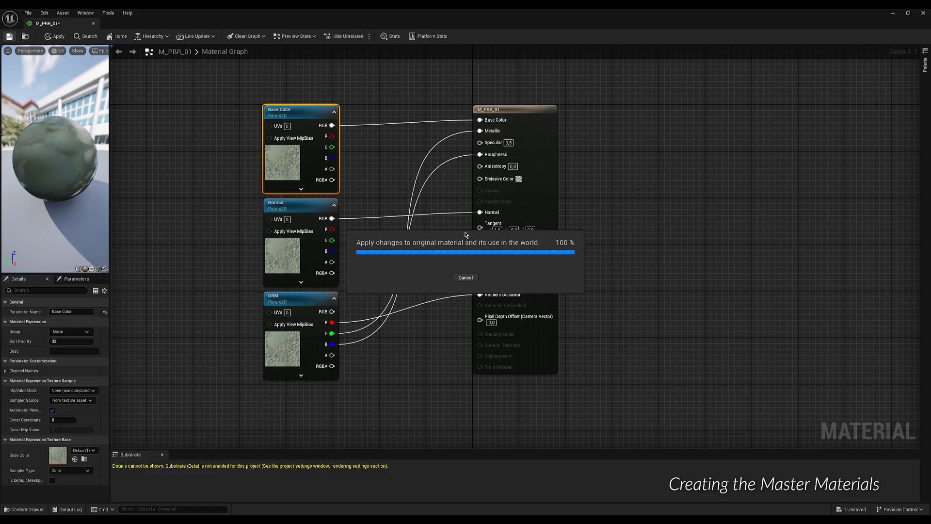
{"action": "left_click", "coordinate": [923, 13]}
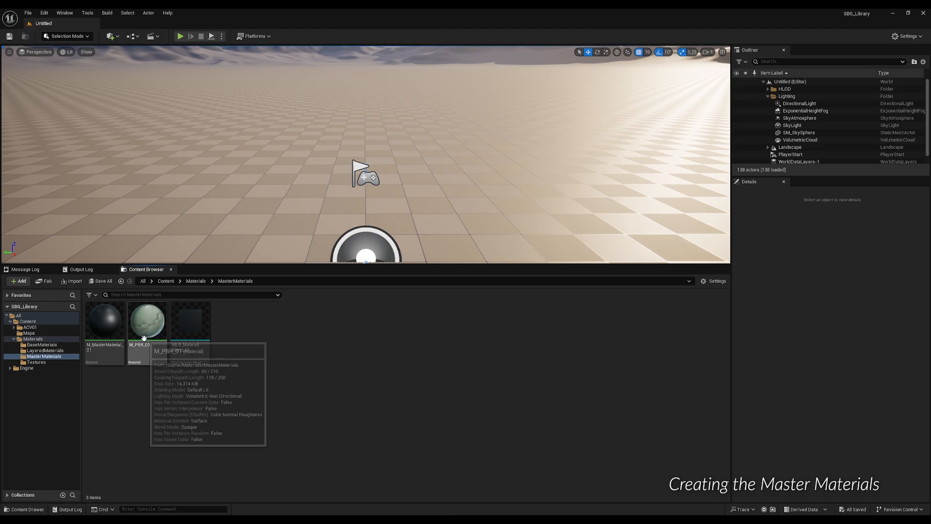
Step: Duplicate M_PBR_01 in the MasterMaterials folder, name the copy M_PBR-Emissive_01 and open it for editing
{"action": "left_click", "coordinate": [163, 354]}
{"action": "key", "text": "ctrl+d"}
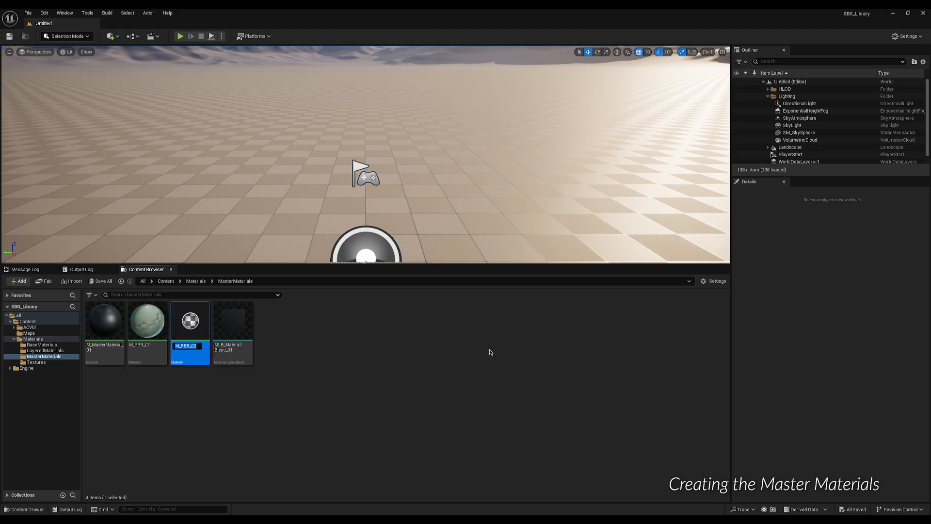
{"action": "key", "text": "Home"}
{"action": "type", "text": "-Em,"}
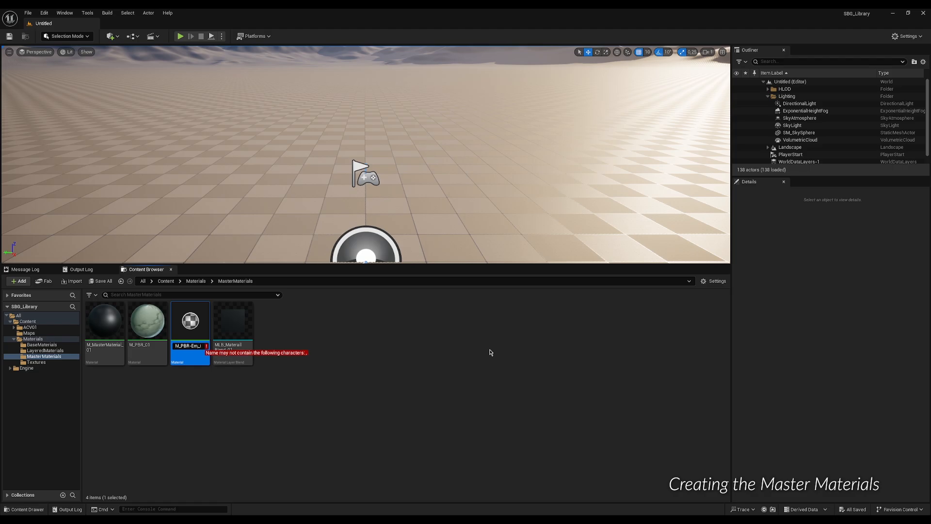
{"action": "key", "text": "BackSpace"}
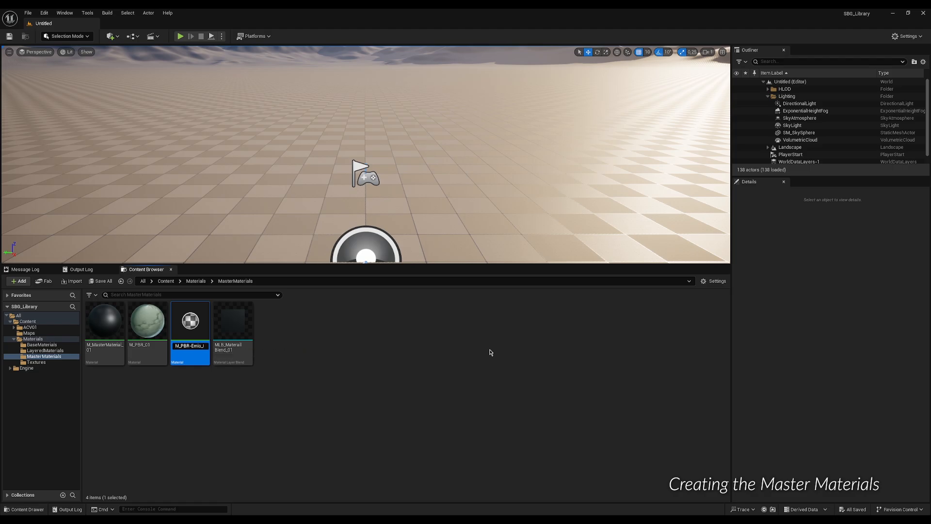
{"action": "type", "text": "issive"}
{"action": "type", "text": "02"}
{"action": "type", "text": "_01"}
{"action": "key", "text": "Return"}
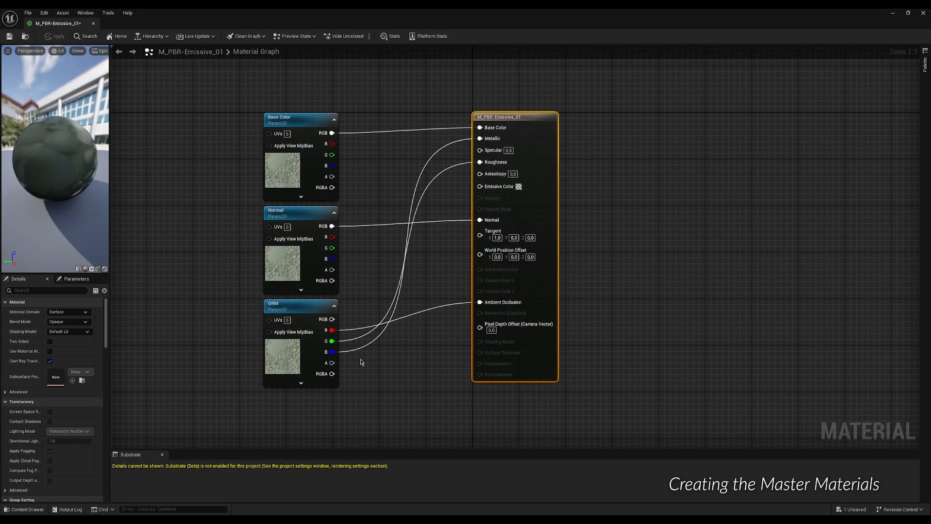
Step: Connect ORM's alpha output to Emissive Color in M_PBR-Emissive_01, and save and close the material
{"action": "left_click_drag", "start_coordinate": [331, 363], "coordinate": [482, 190]}
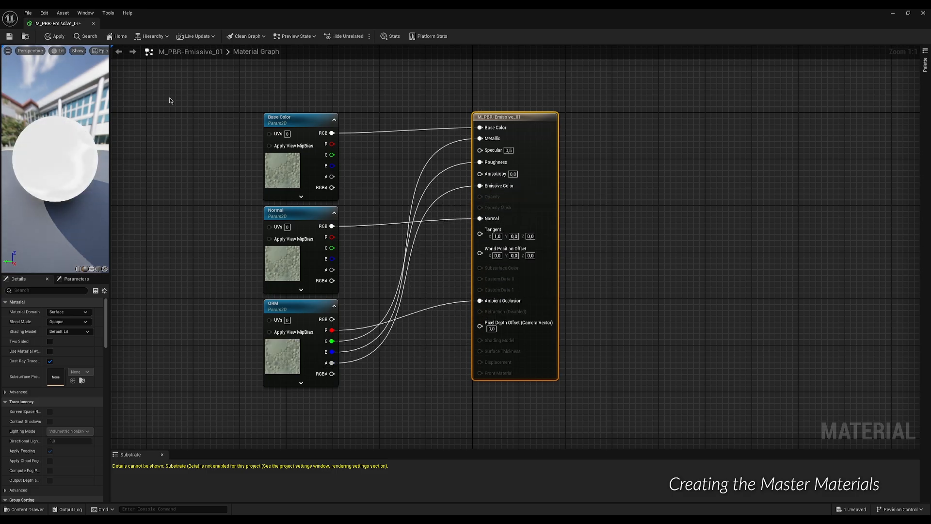
{"action": "left_click", "coordinate": [8, 37]}
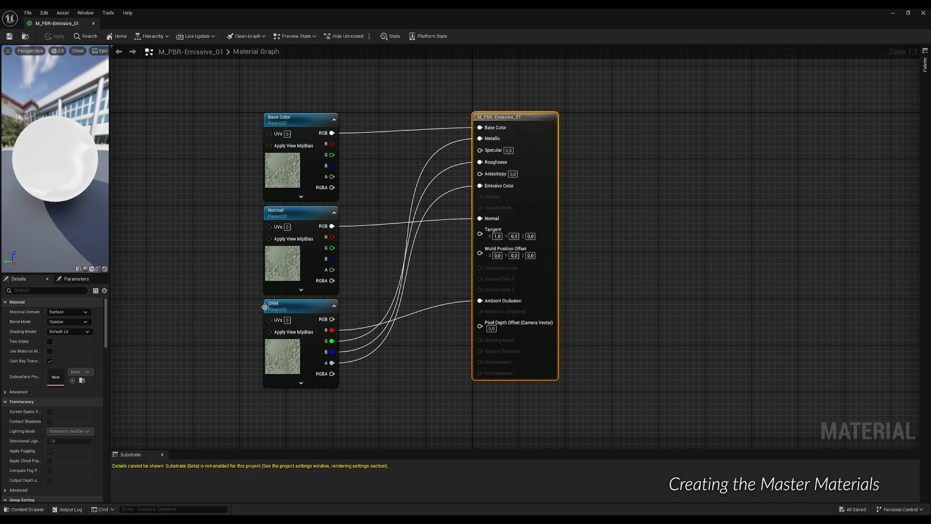
{"action": "left_click", "coordinate": [923, 14]}
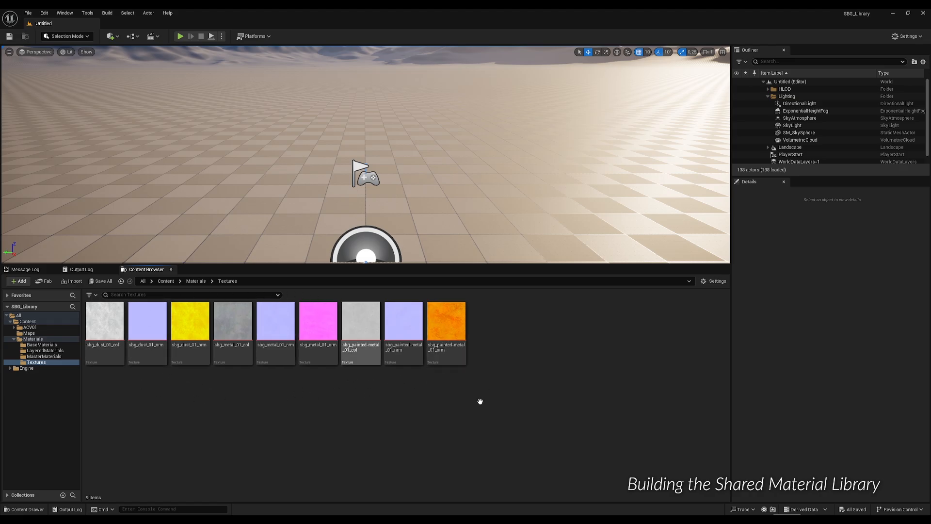
Step: Set the compression of the sbg_dust_01_orm texture to Masks (no sRGB), and save and close it
{"action": "mouse_move", "coordinate": [189, 331]}
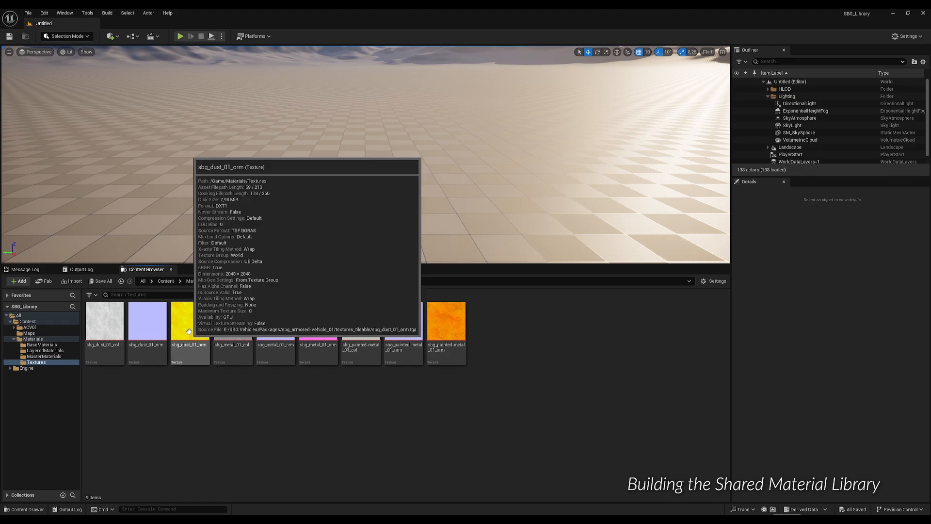
{"action": "double_click", "coordinate": [190, 332]}
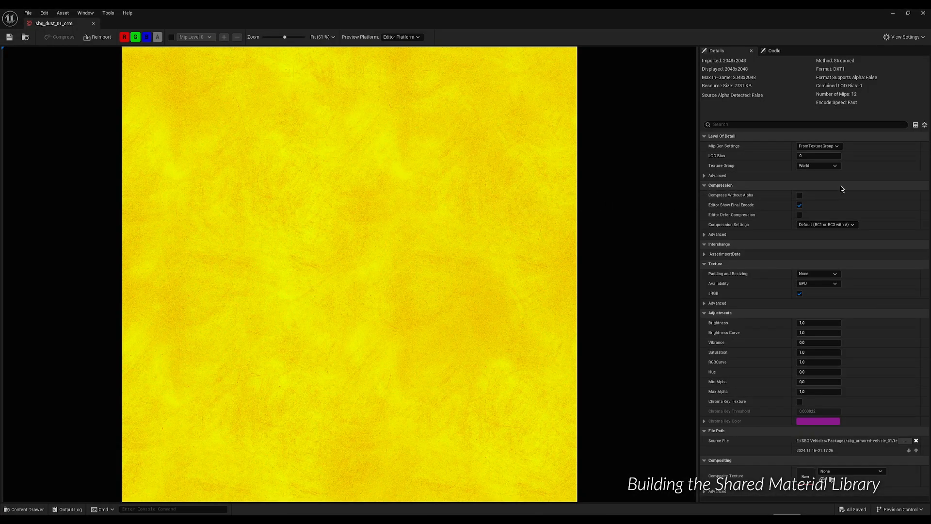
{"action": "left_click", "coordinate": [853, 225]}
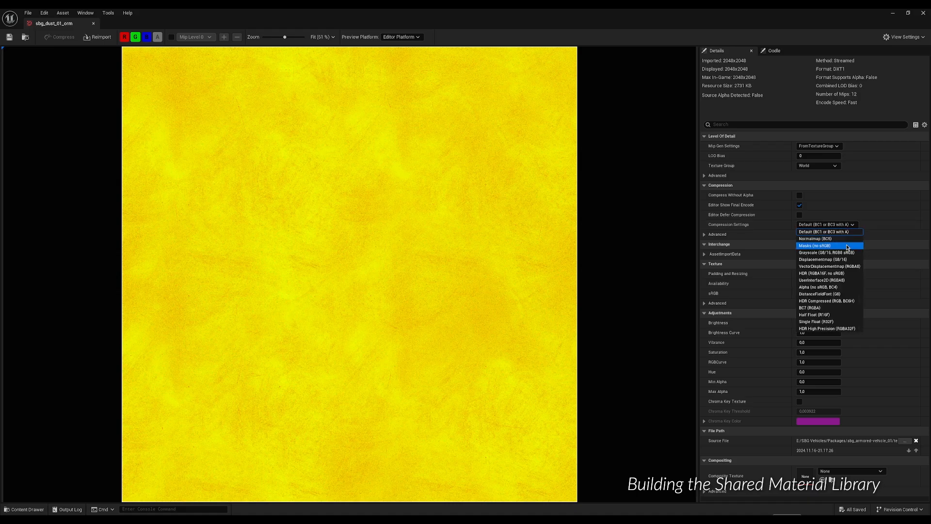
{"action": "left_click", "coordinate": [846, 246]}
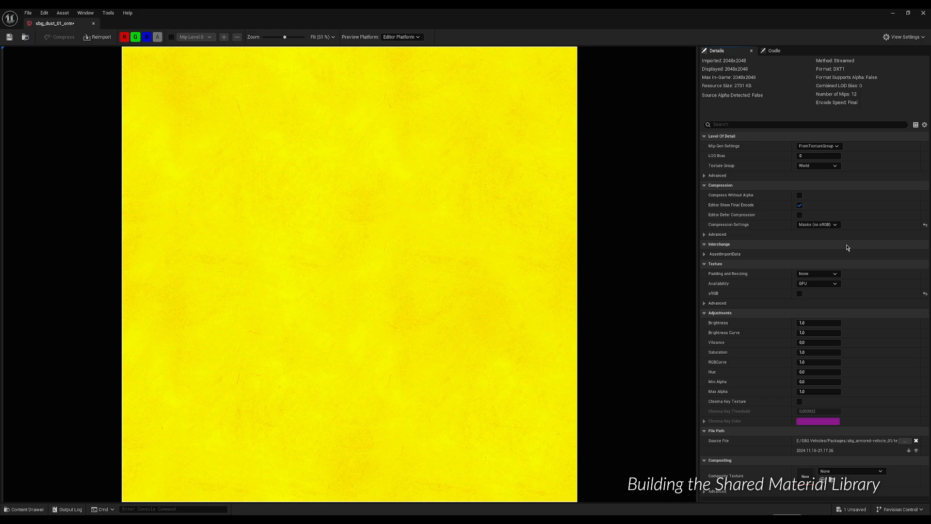
{"action": "left_click", "coordinate": [9, 37]}
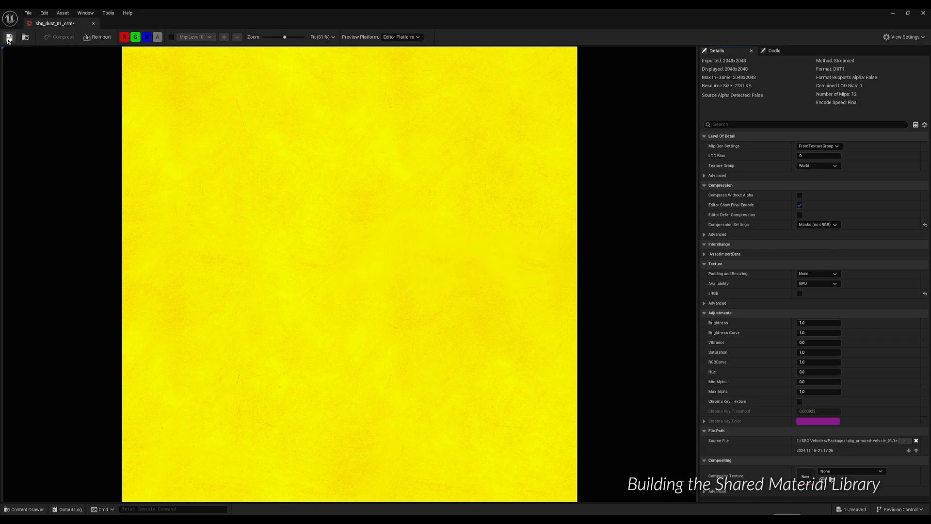
{"action": "left_click", "coordinate": [924, 13]}
Step: Set the compression of the sbg_metal_01_orm texture to Masks (no sRGB), and save and close it
{"action": "double_click", "coordinate": [319, 324]}
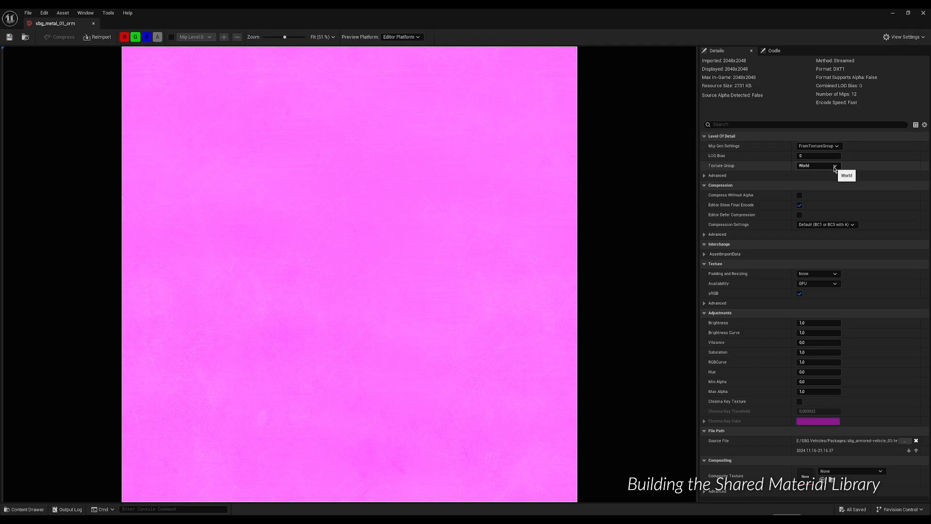
{"action": "left_click", "coordinate": [851, 225]}
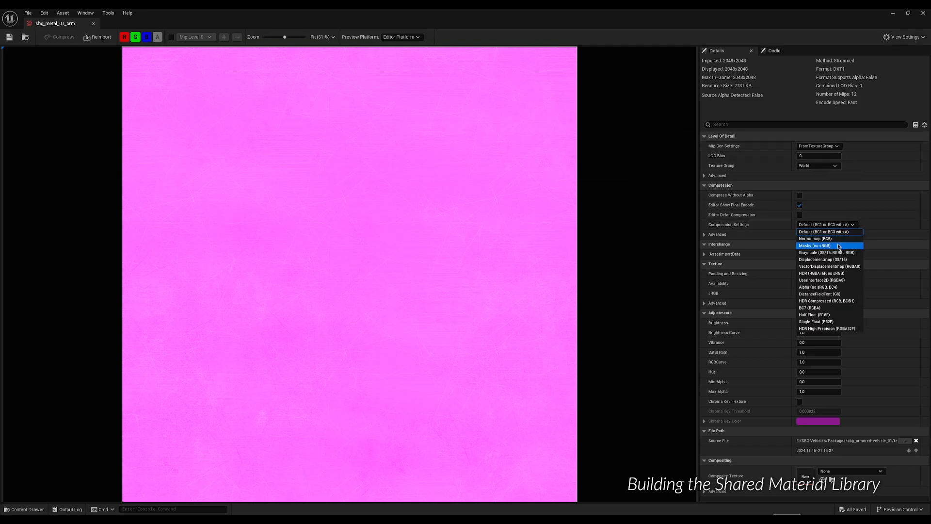
{"action": "left_click", "coordinate": [809, 245]}
{"action": "left_click", "coordinate": [9, 37]}
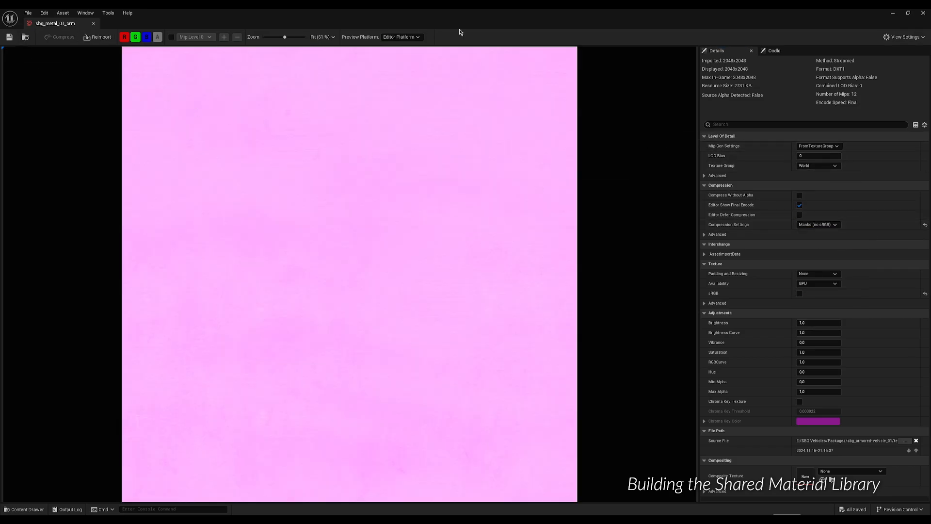
{"action": "left_click", "coordinate": [923, 13]}
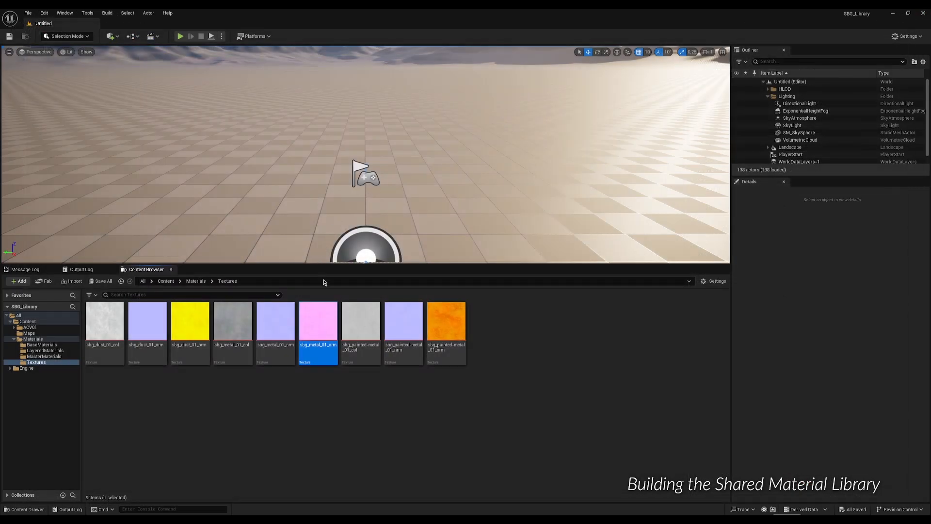
Step: Set the compression of the sbg_painted-metal_01_orm texture to Masks (no sRGB), and save and close it
{"action": "double_click", "coordinate": [447, 322]}
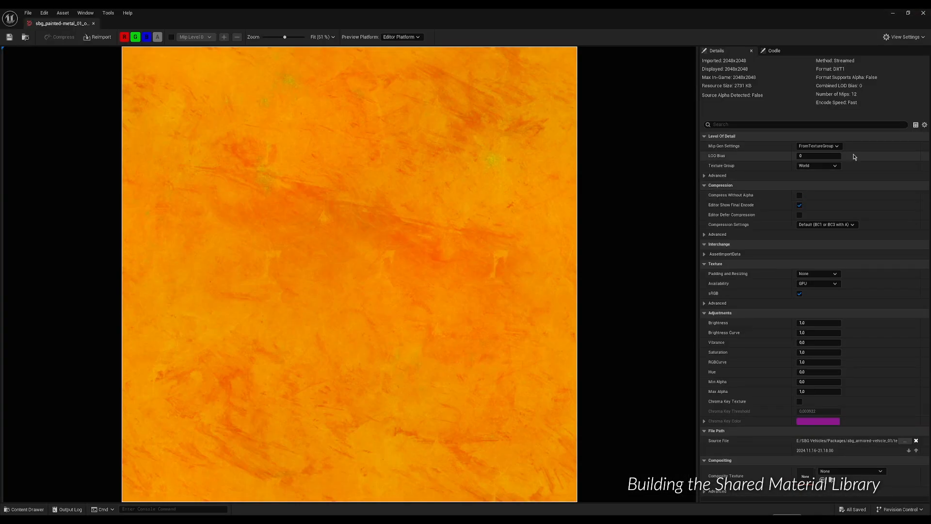
{"action": "left_click", "coordinate": [854, 225]}
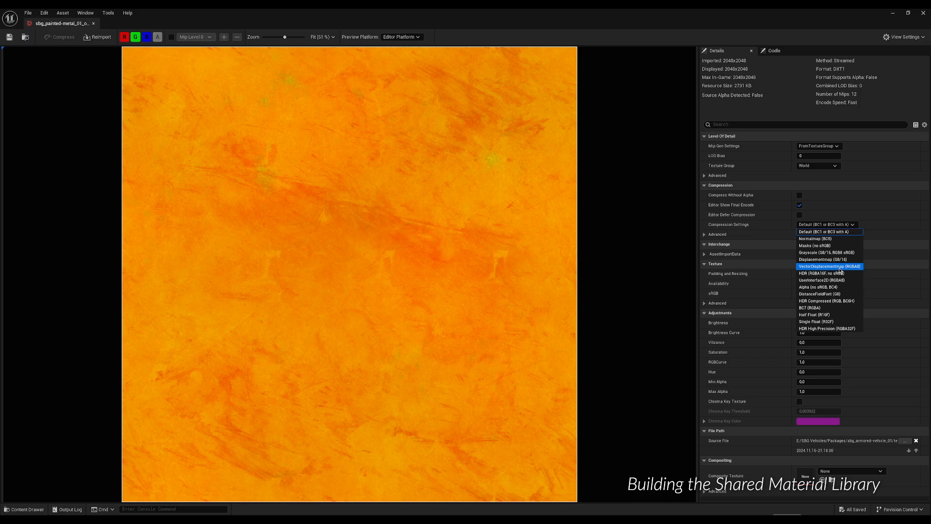
{"action": "left_click", "coordinate": [815, 246]}
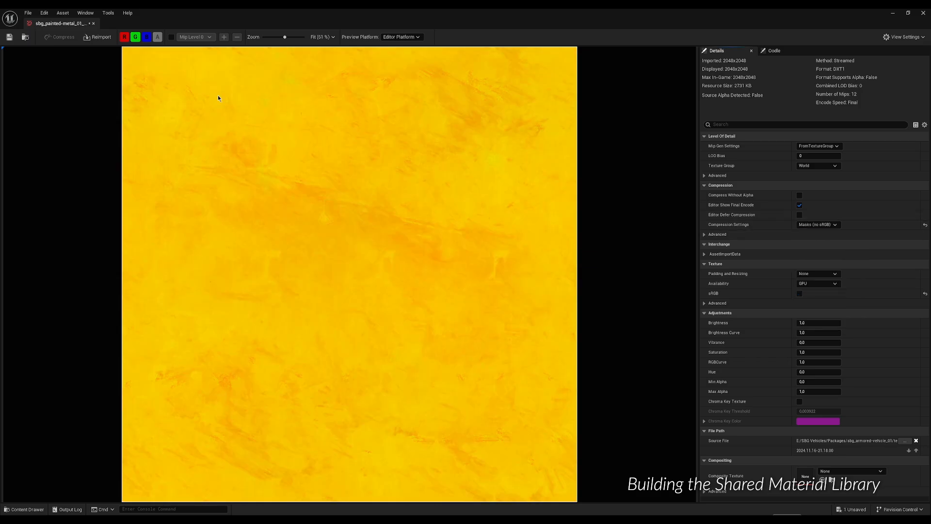
{"action": "left_click", "coordinate": [10, 37]}
{"action": "left_click", "coordinate": [924, 12]}
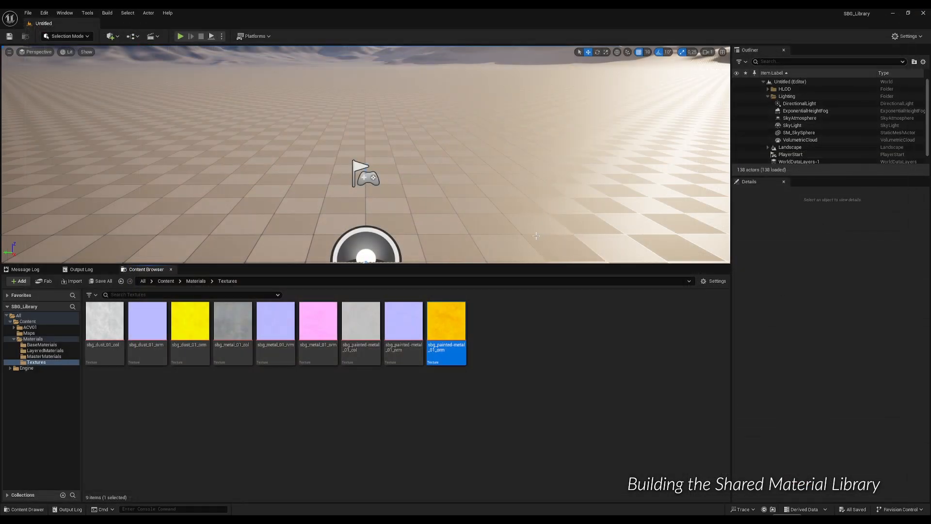
Step: Check the compression settings of the painted-metal normal and color textures, closing each without changes
{"action": "double_click", "coordinate": [407, 339]}
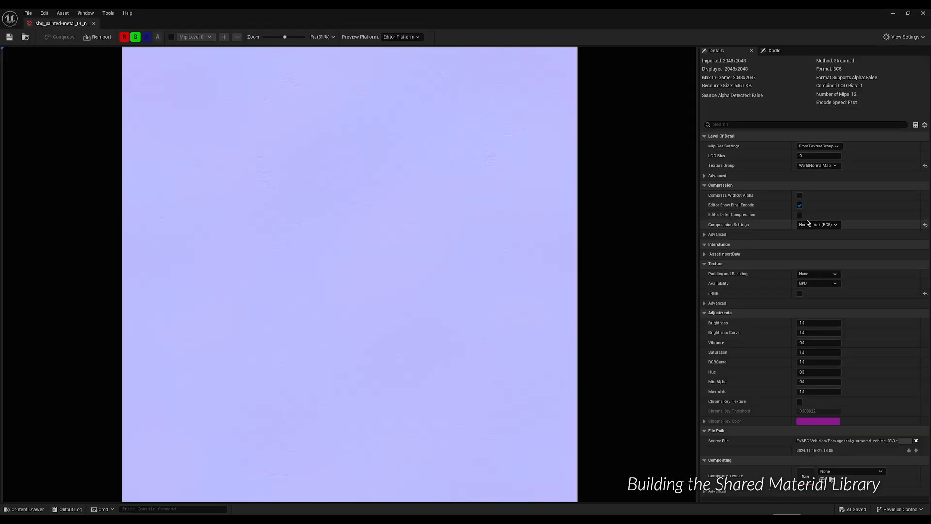
{"action": "left_click", "coordinate": [925, 13]}
{"action": "double_click", "coordinate": [362, 329]}
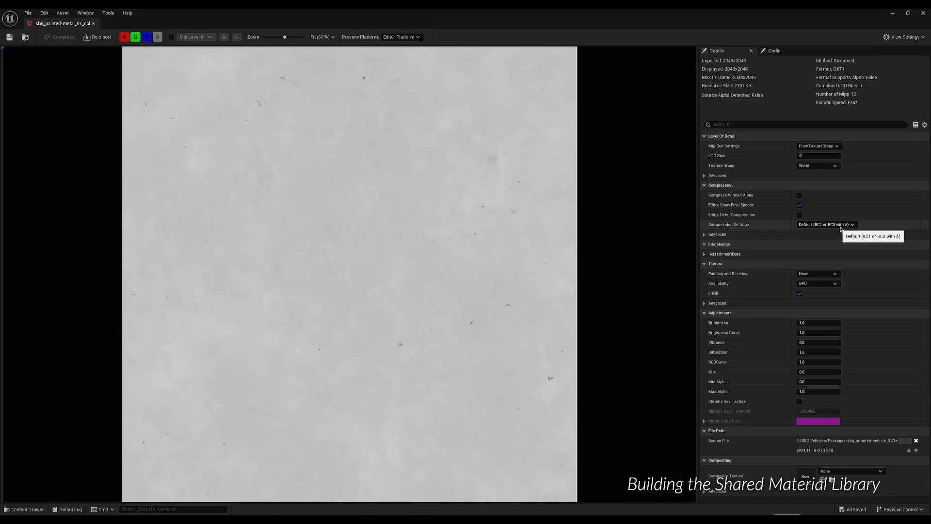
{"action": "left_click", "coordinate": [854, 226]}
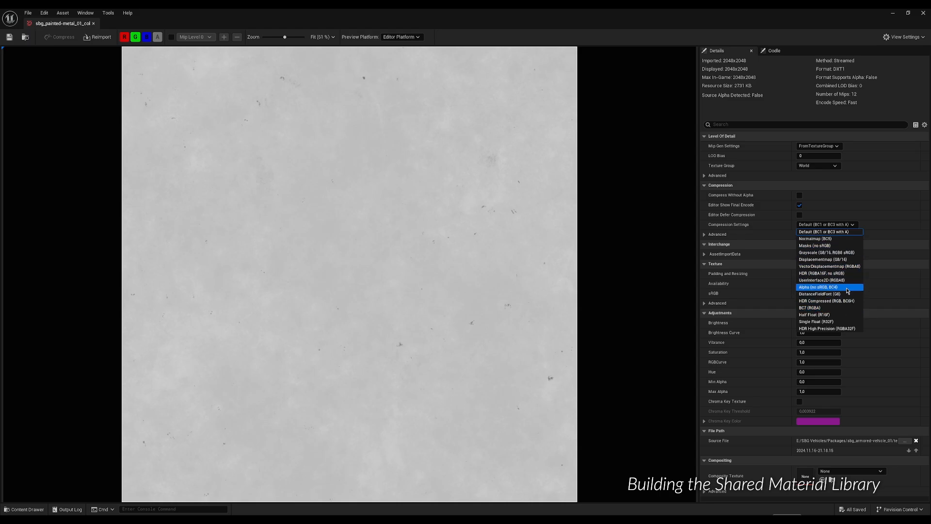
{"action": "left_click", "coordinate": [924, 13]}
{"action": "left_click", "coordinate": [923, 13]}
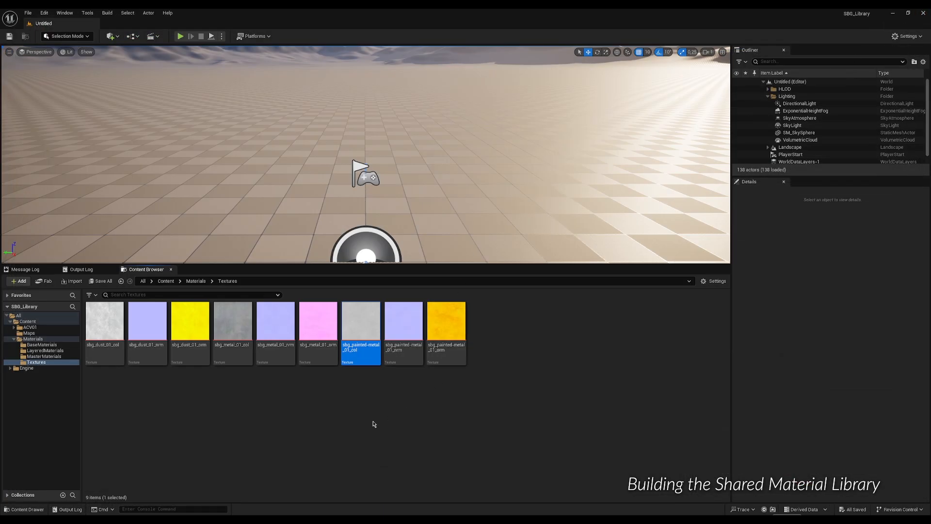
Step: Create a Material Layer named ML_Metal_01 in the BaseMaterials folder and open it for editing
{"action": "left_click", "coordinate": [41, 344]}
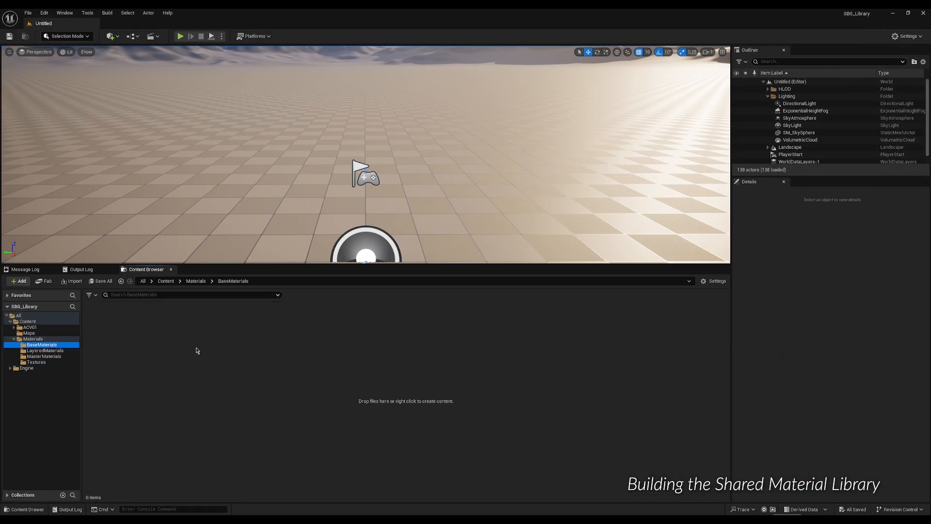
{"action": "right_click", "coordinate": [197, 350]}
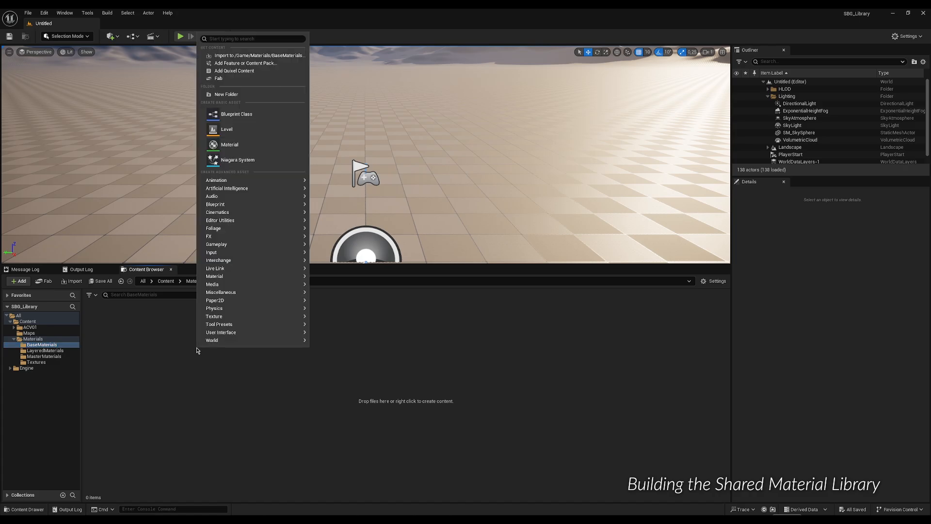
{"action": "type", "text": "ma"}
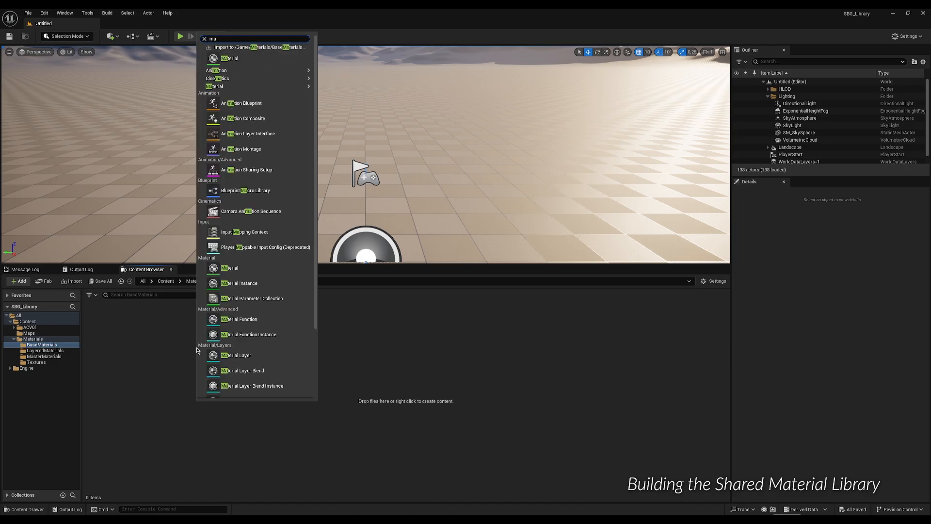
{"action": "type", "text": "terial layer"}
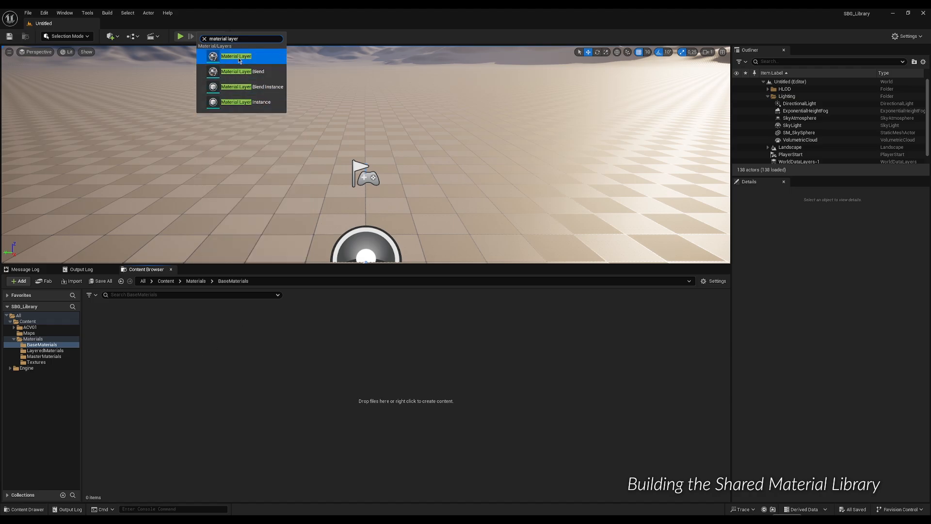
{"action": "key", "text": "Return"}
{"action": "type", "text": "ML_Metal_01"}
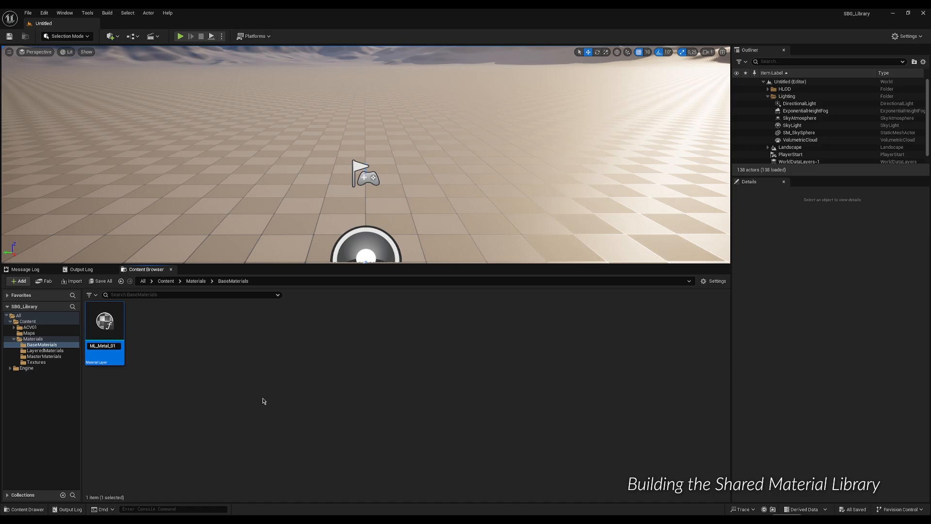
{"action": "key", "text": "Return"}
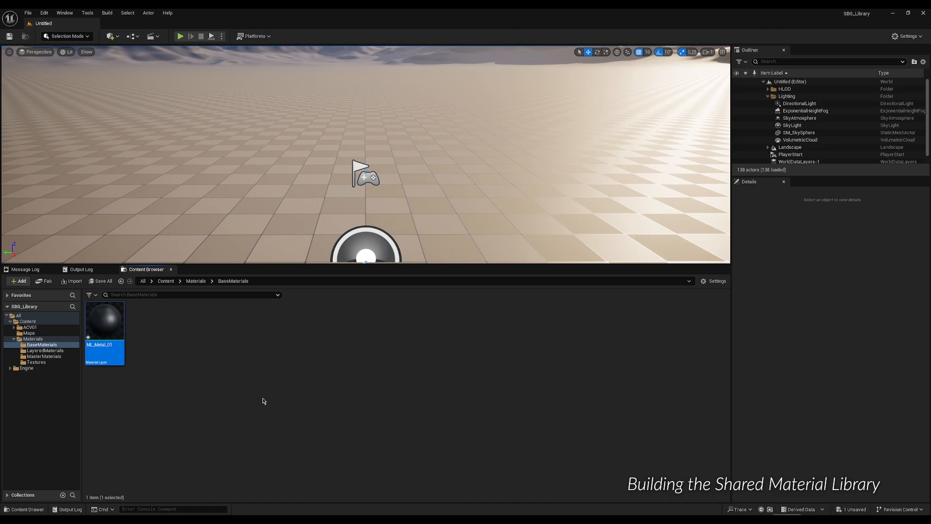
{"action": "key", "text": "Return"}
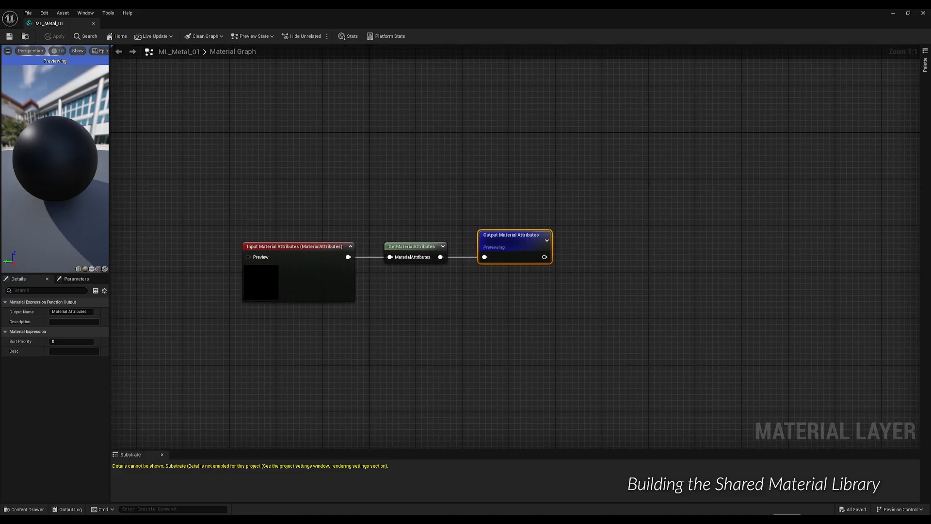
Step: Add a Texture Sample node to the ML_Metal_01 graph and duplicate it into a vertical stack of three
{"action": "right_click_drag", "start_coordinate": [428, 310], "coordinate": [689, 266]}
{"action": "right_click", "coordinate": [331, 145]}
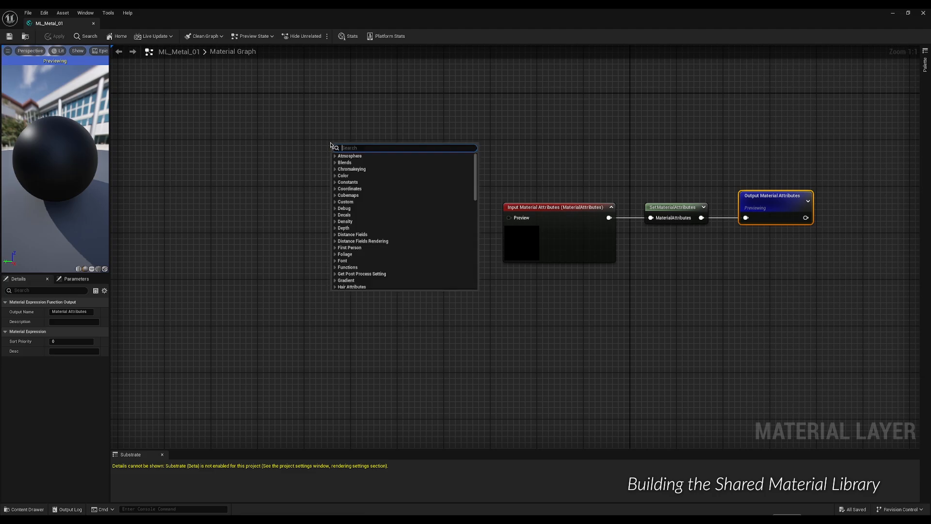
{"action": "type", "text": "texture"}
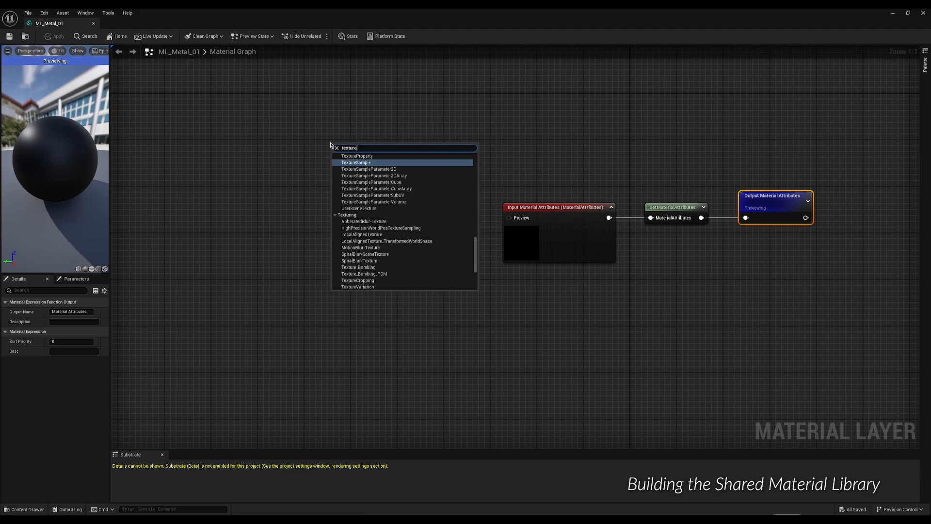
{"action": "left_click", "coordinate": [342, 163]}
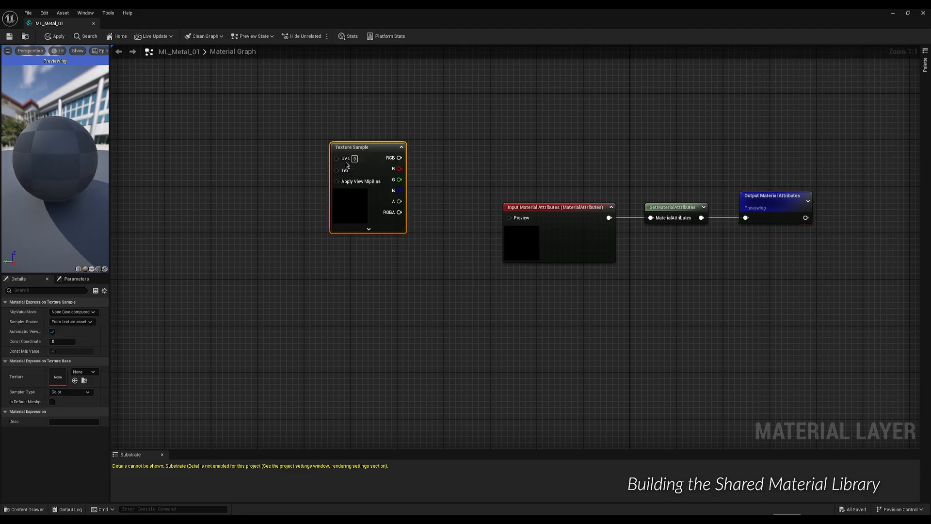
{"action": "left_click_drag", "start_coordinate": [348, 150], "coordinate": [300, 300]}
{"action": "key", "text": "ctrl+d"}
{"action": "key", "text": "ctrl+d"}
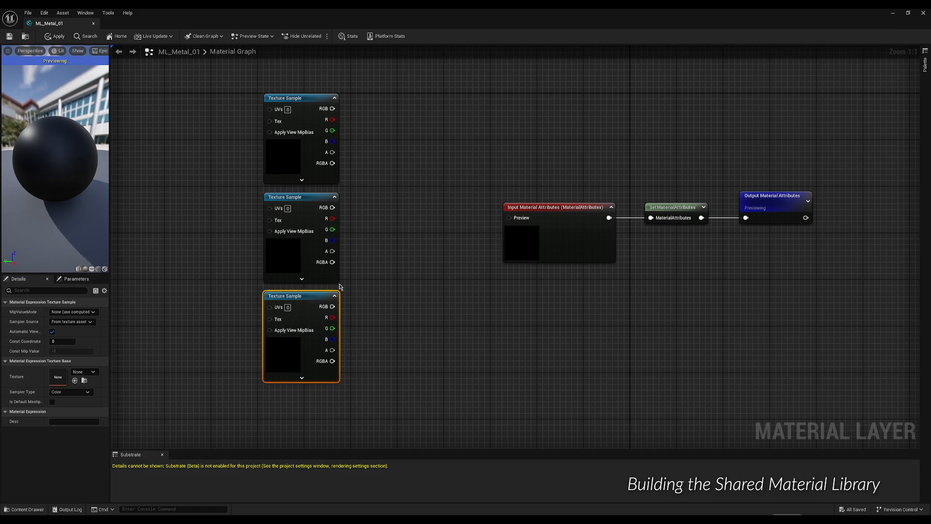
{"action": "left_click", "coordinate": [415, 238]}
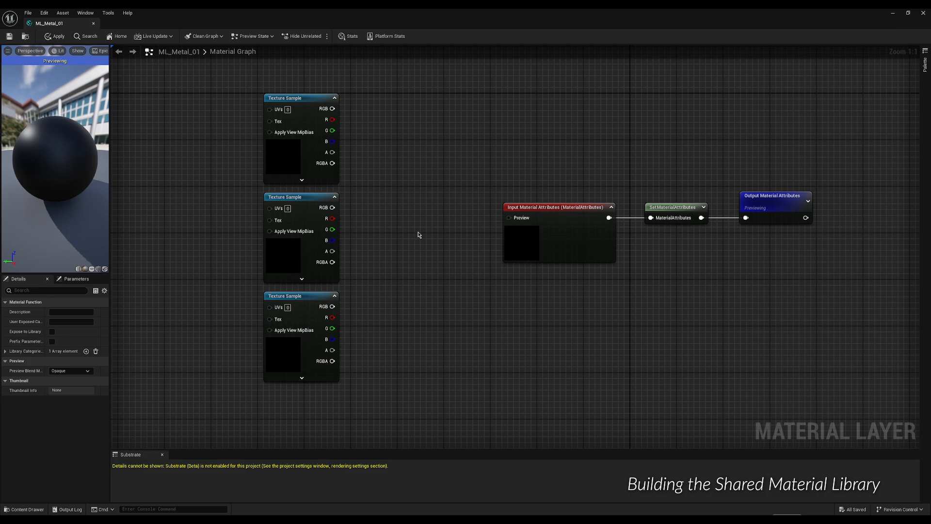
Step: Assign the sbg_metal_01_col texture from the Textures folder to the uppermost Texture Sample in ML_Metal_01
{"action": "left_click", "coordinate": [909, 12]}
{"action": "left_click", "coordinate": [36, 361]}
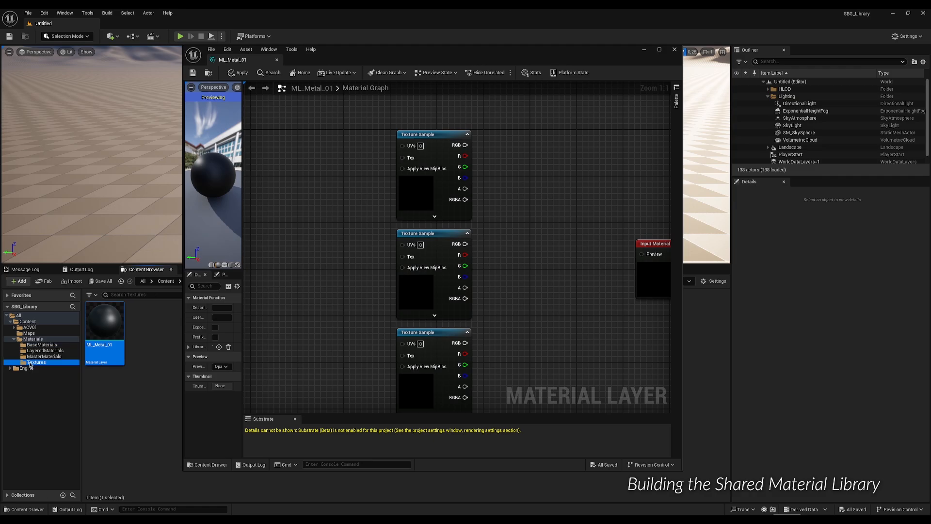
{"action": "left_click_drag", "start_coordinate": [382, 57], "coordinate": [503, 60]}
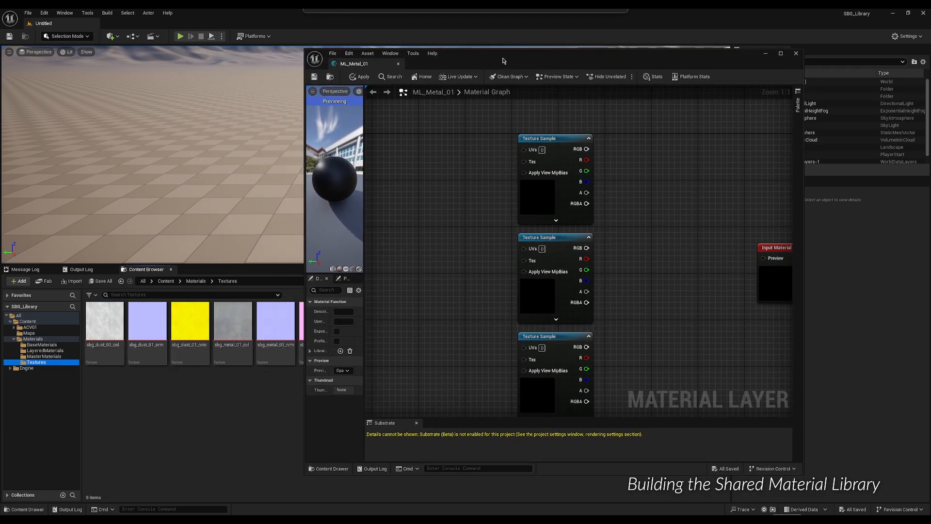
{"action": "left_click", "coordinate": [230, 323]}
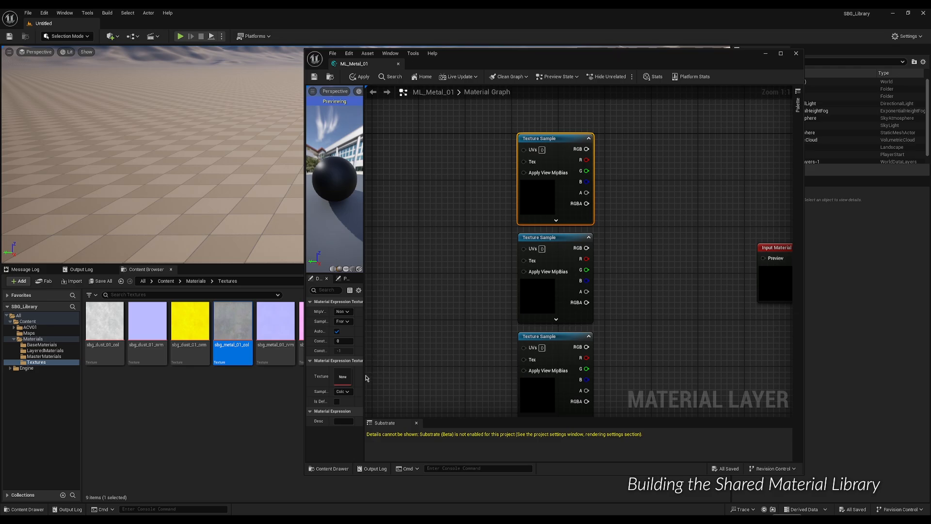
{"action": "left_click_drag", "start_coordinate": [365, 379], "coordinate": [435, 371]}
{"action": "left_click", "coordinate": [387, 380]}
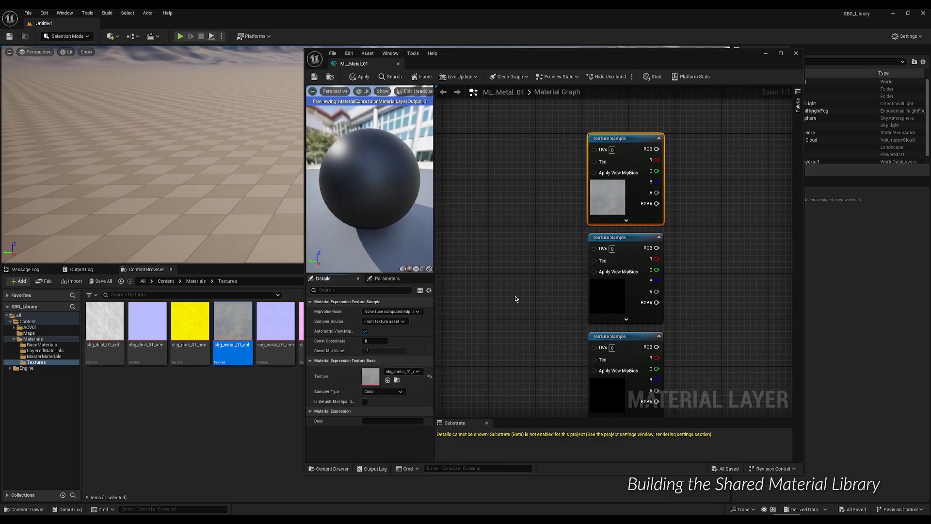
Step: Assign the sbg_metal_01_nrm texture to the middle Texture Sample
{"action": "left_click", "coordinate": [597, 238]}
{"action": "left_click", "coordinate": [282, 333]}
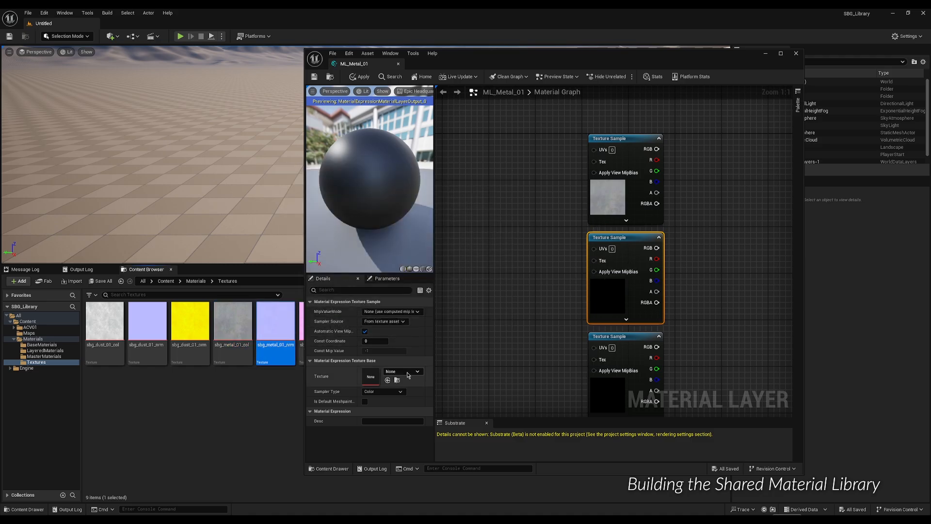
{"action": "left_click", "coordinate": [387, 380]}
Step: Assign the sbg_metal_01_orm texture to the lowest Texture Sample, and maximize the material editor again
{"action": "left_click_drag", "start_coordinate": [494, 57], "coordinate": [527, 57]}
{"action": "left_click", "coordinate": [320, 325]}
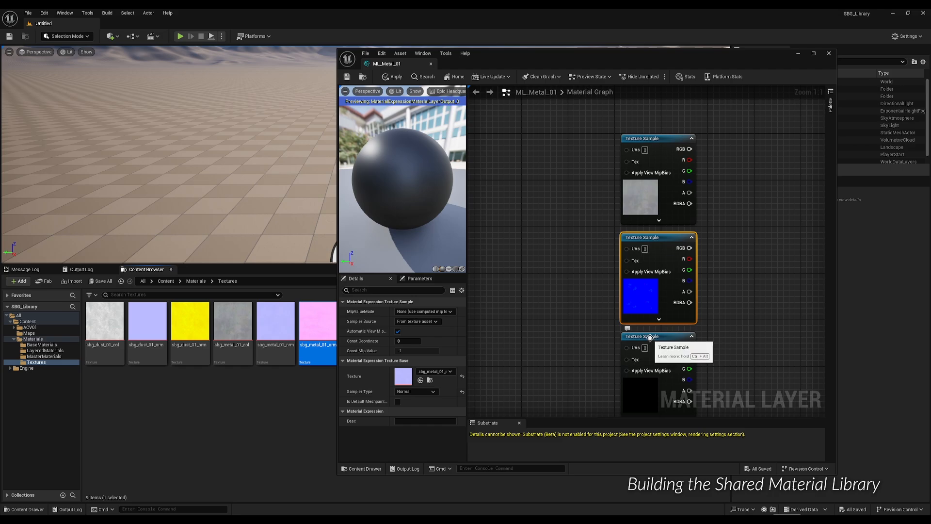
{"action": "left_click", "coordinate": [650, 337]}
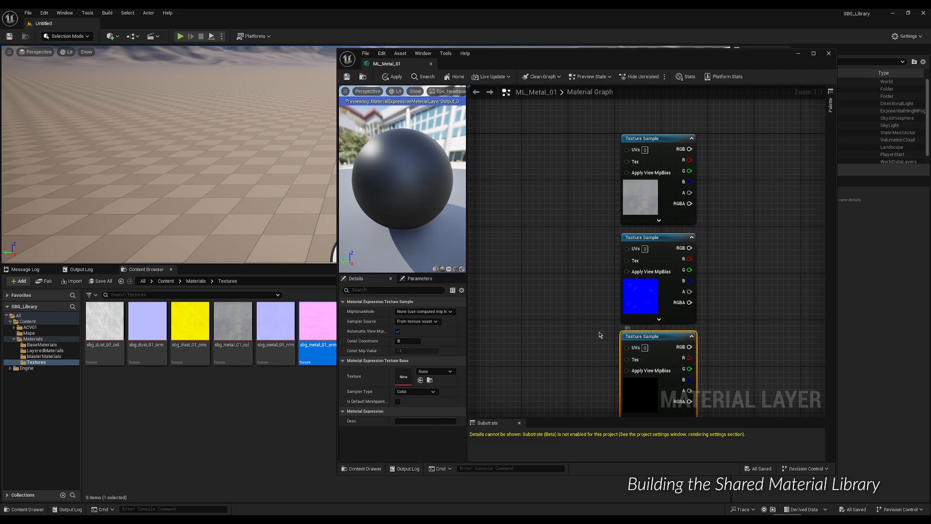
{"action": "left_click", "coordinate": [420, 380]}
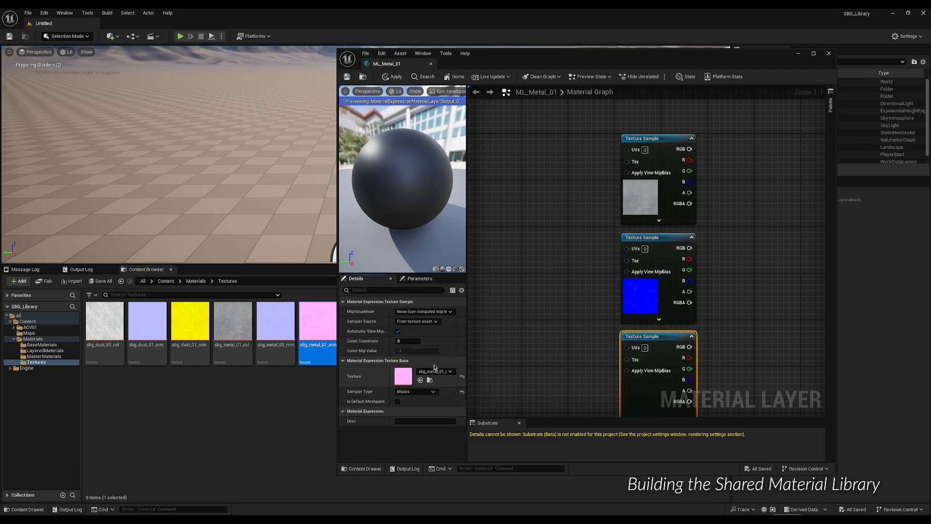
{"action": "double_click", "coordinate": [754, 58]}
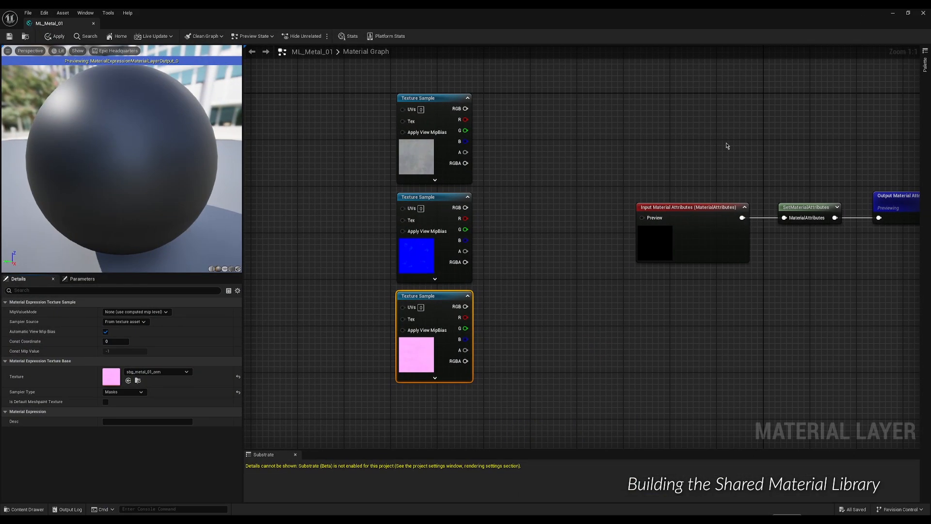
Step: Add a Constant node between the Texture Samples and Input Material Attributes, and move the ORM Texture Sample slightly down
{"action": "left_click", "coordinate": [517, 278]}
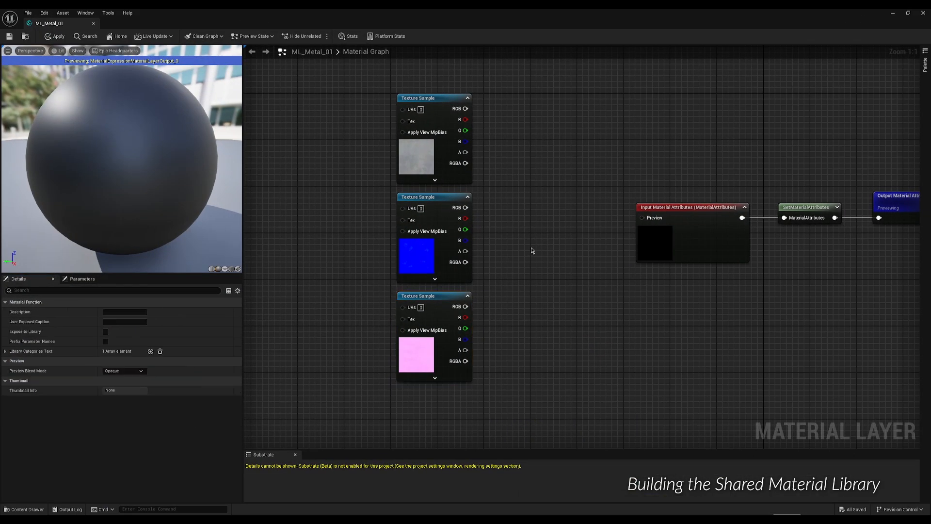
{"action": "right_click_drag", "start_coordinate": [532, 252], "coordinate": [652, 215]}
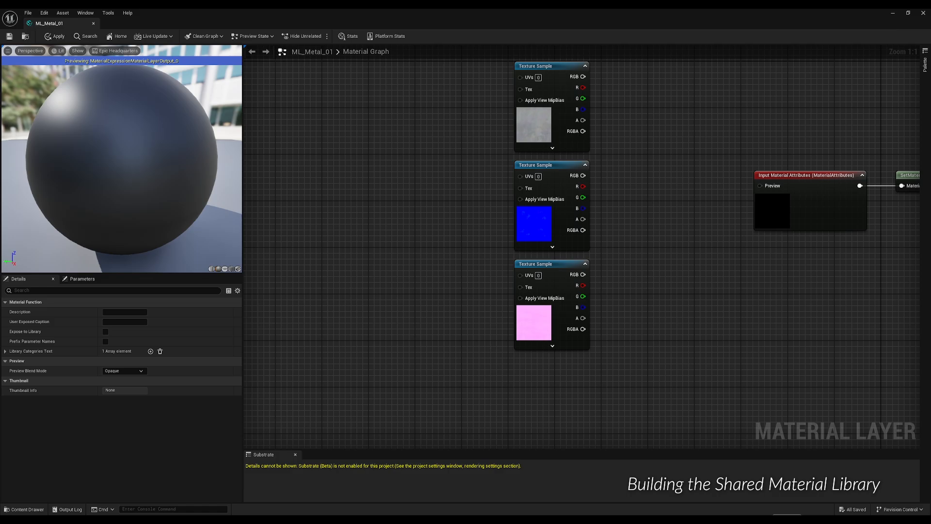
{"action": "right_click", "coordinate": [639, 250]}
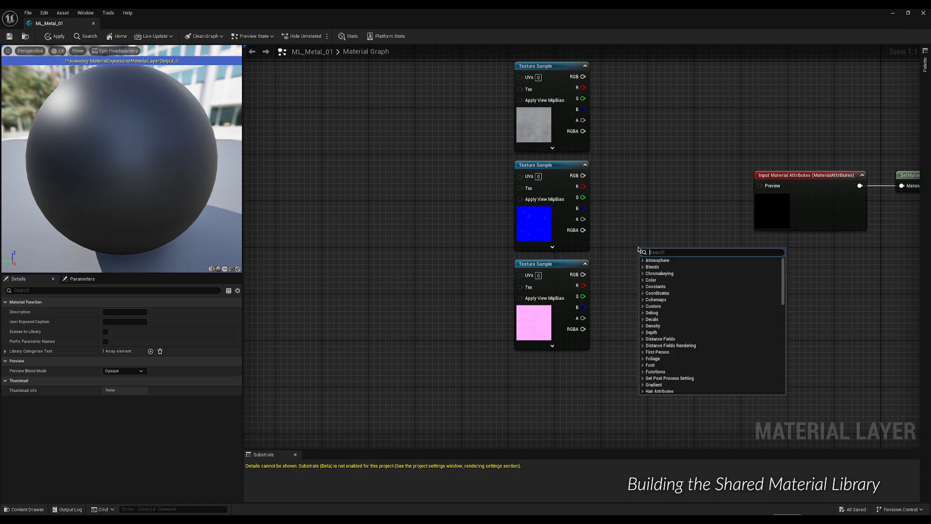
{"action": "type", "text": "constant"}
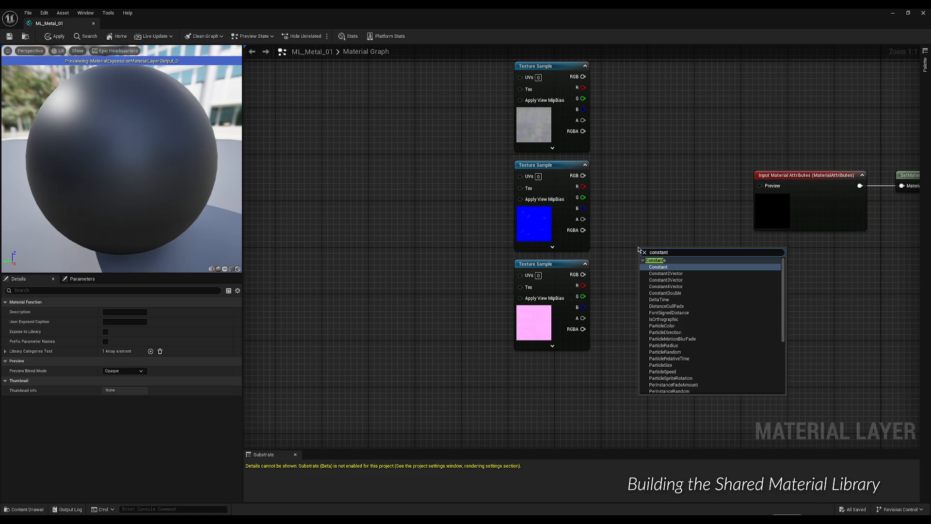
{"action": "left_click", "coordinate": [658, 267]}
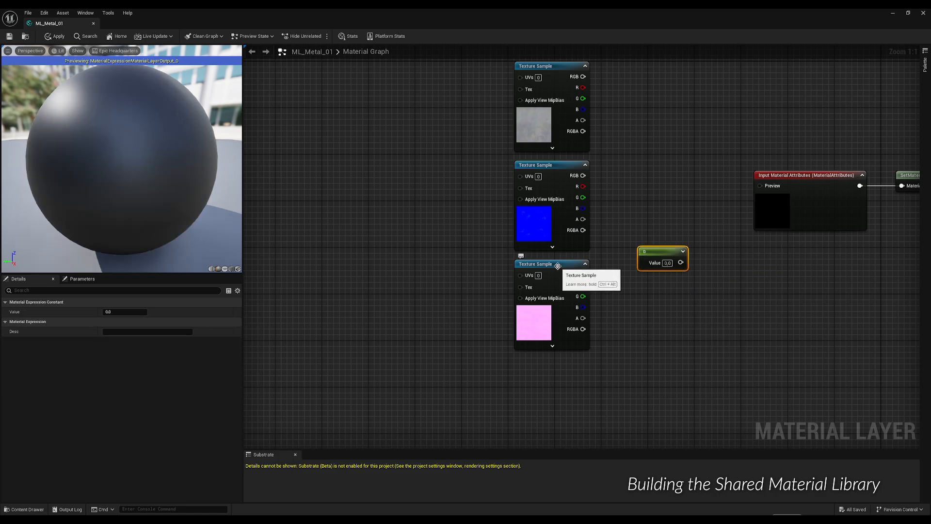
{"action": "left_click_drag", "start_coordinate": [557, 266], "coordinate": [558, 289]}
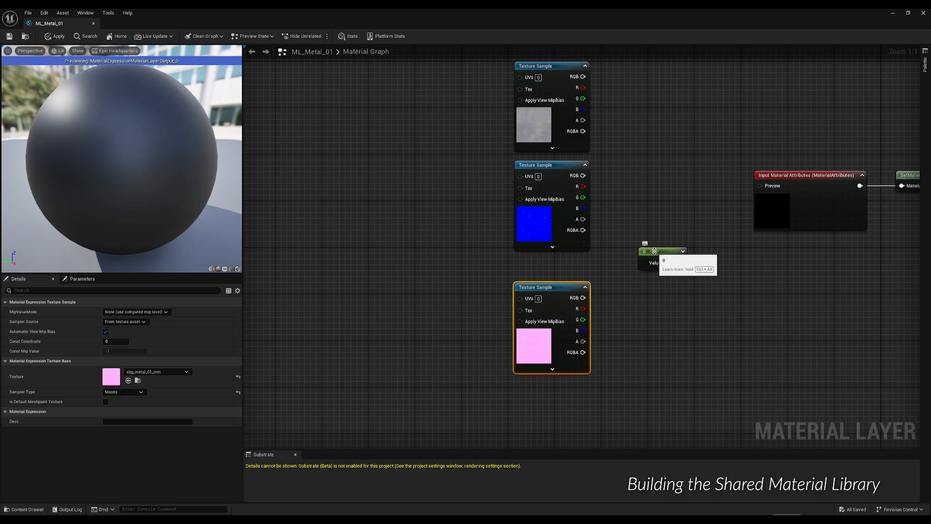
Step: Convert the Constant to a parameter named Roughness and place it beneath the middle Texture Sample, which moves right of the other two
{"action": "left_click_drag", "start_coordinate": [650, 251], "coordinate": [648, 269]}
{"action": "left_click_drag", "start_coordinate": [553, 170], "coordinate": [653, 176]}
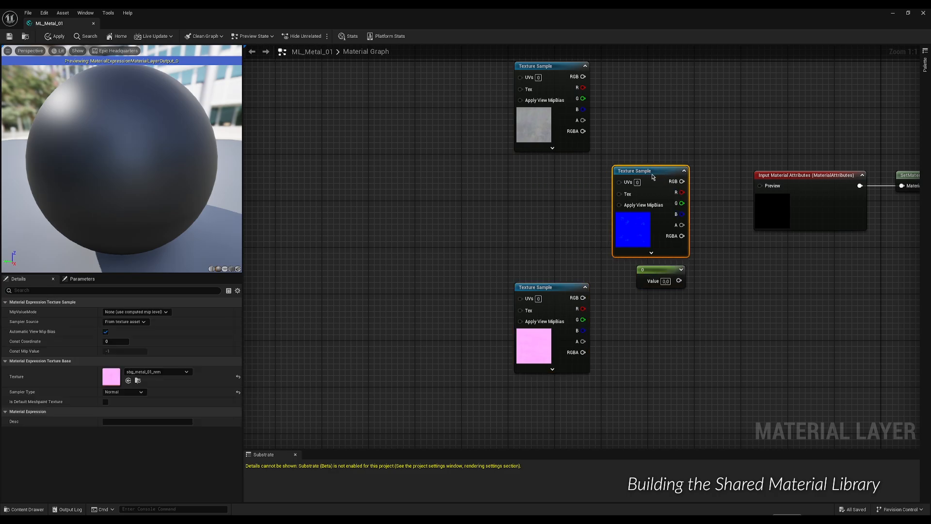
{"action": "left_click", "coordinate": [654, 271]}
{"action": "right_click", "coordinate": [655, 274]}
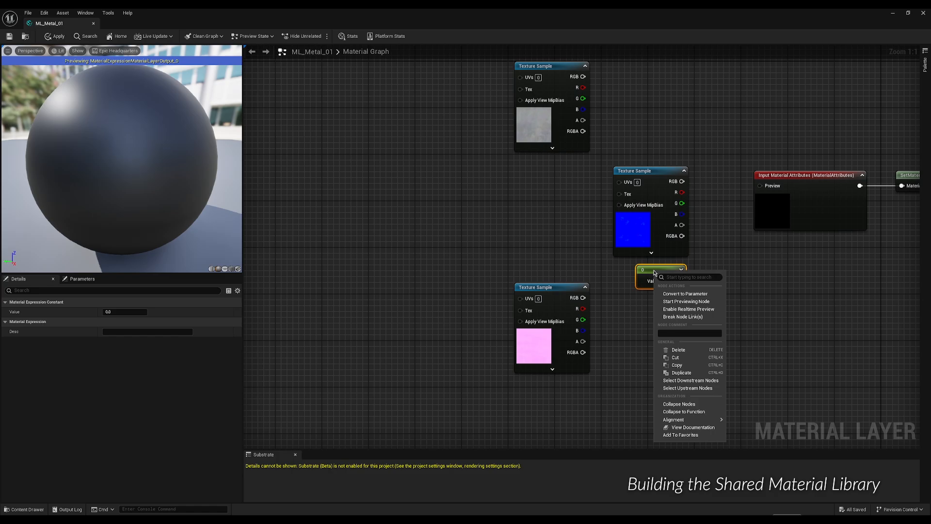
{"action": "left_click", "coordinate": [680, 295]}
{"action": "type", "text": "Roughness"}
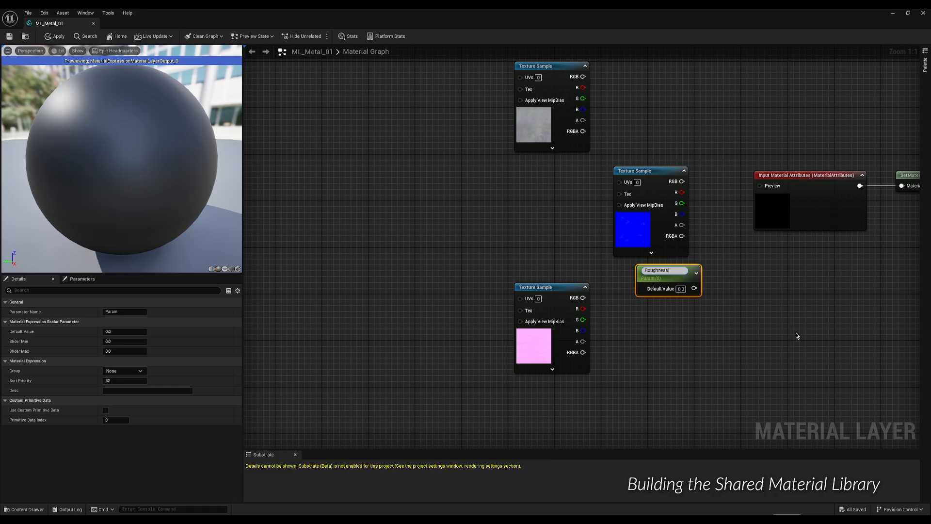
{"action": "key", "text": "Return"}
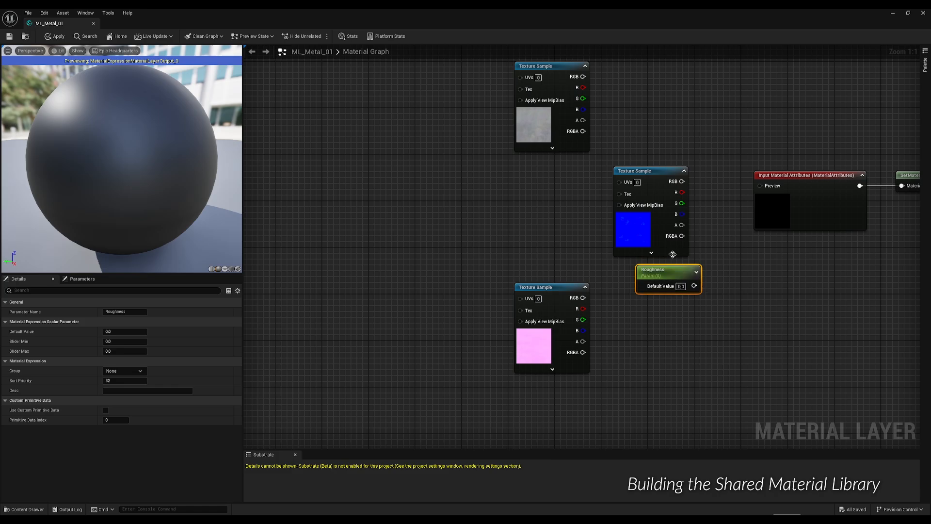
{"action": "left_click_drag", "start_coordinate": [677, 268], "coordinate": [668, 275]}
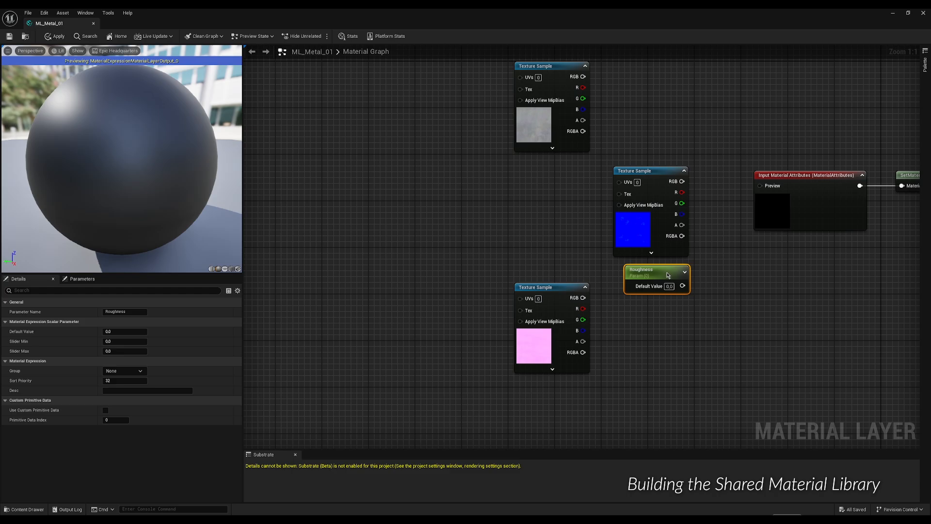
Step: Create an Add node that sums the middle Texture Sample's green channel (A) and the Roughness parameter (B)
{"action": "left_click", "coordinate": [718, 280]}
{"action": "right_click", "coordinate": [719, 280]}
{"action": "type", "text": "add"}
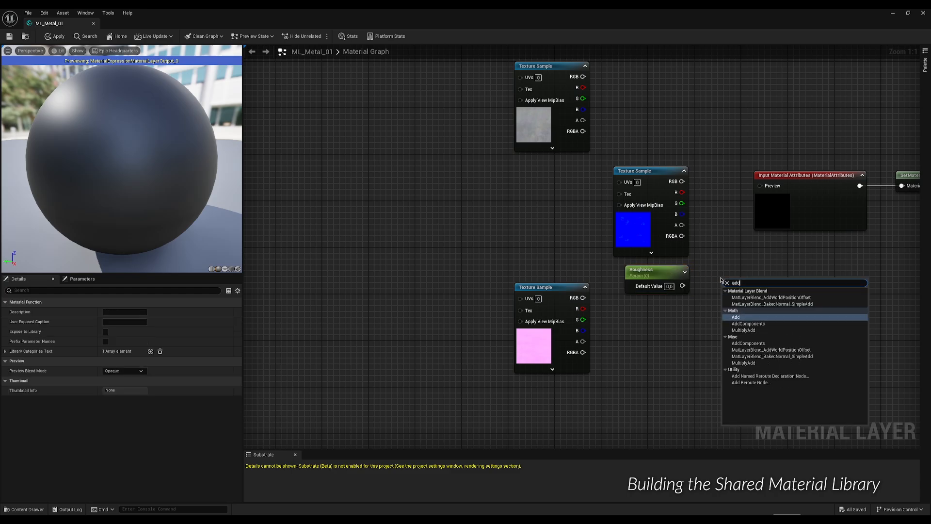
{"action": "left_click", "coordinate": [740, 317]}
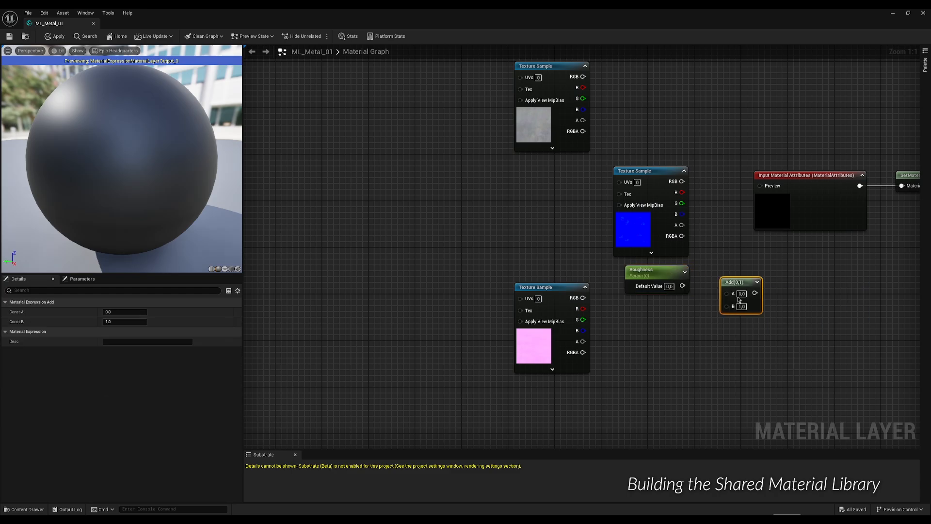
{"action": "left_click_drag", "start_coordinate": [738, 281], "coordinate": [746, 272]}
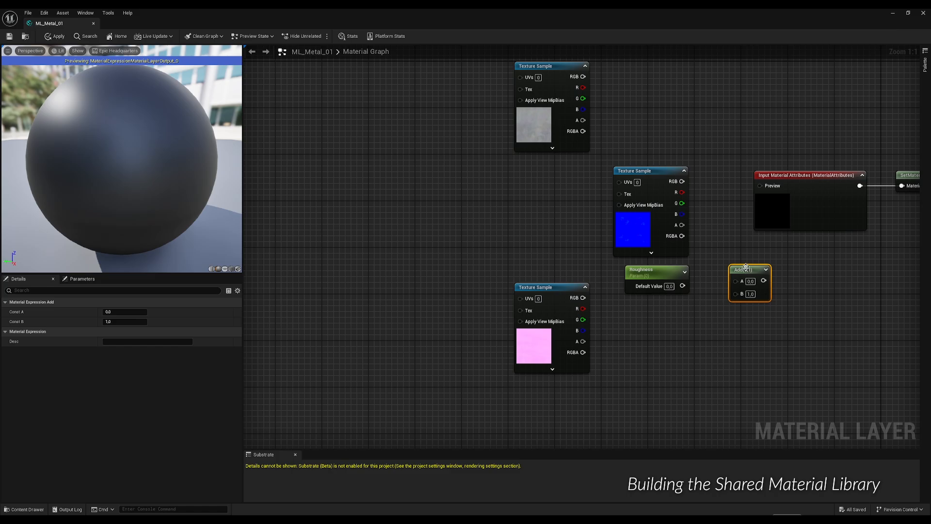
{"action": "left_click_drag", "start_coordinate": [682, 203], "coordinate": [737, 259]}
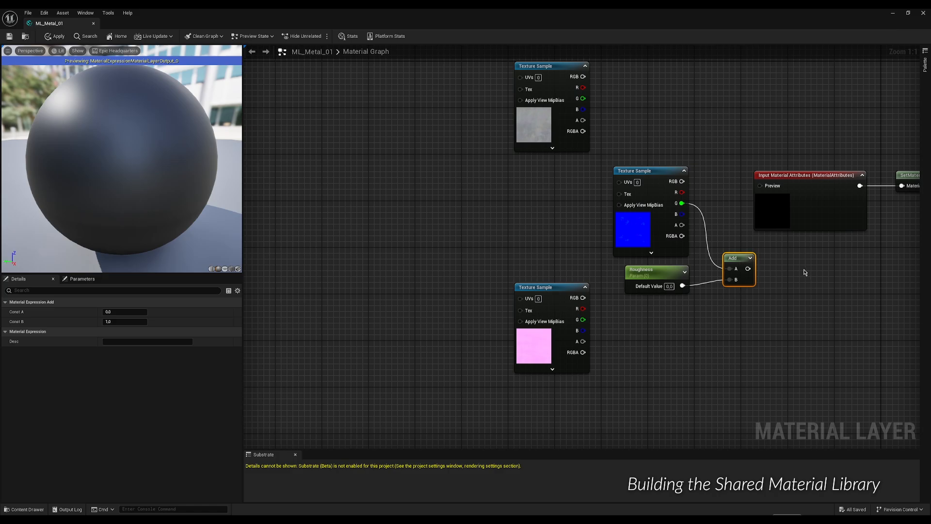
Step: Move the Input Material Attributes, SetMaterialAttributes and output nodes further right to free space beside the Add node
{"action": "right_click_drag", "start_coordinate": [818, 275], "coordinate": [584, 260]}
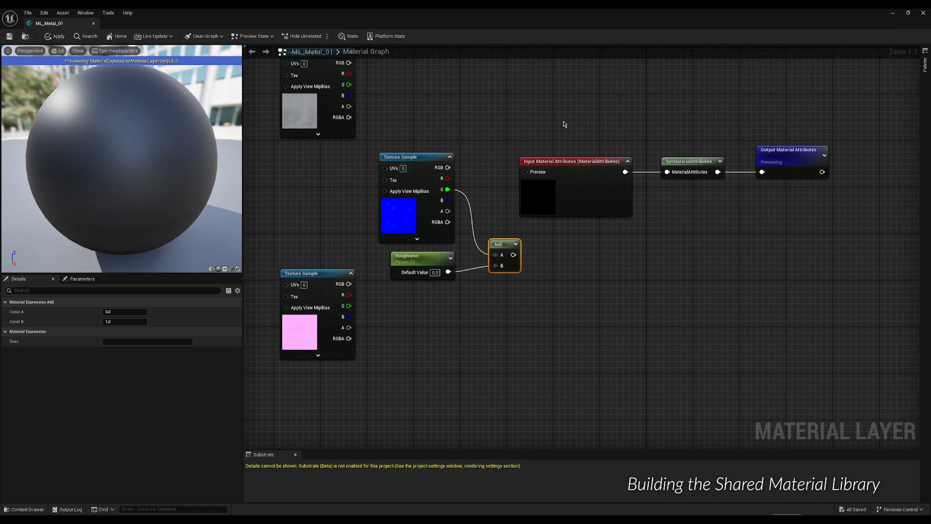
{"action": "left_click_drag", "start_coordinate": [564, 124], "coordinate": [735, 200]}
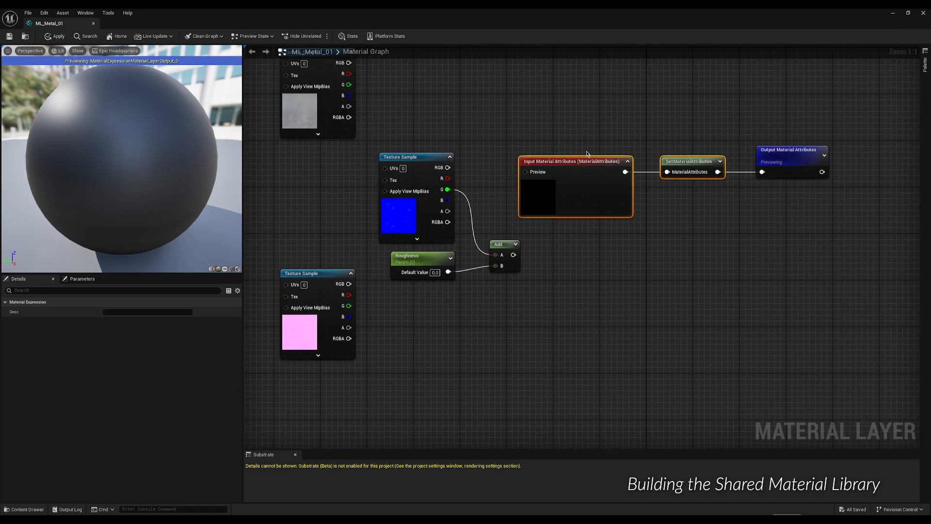
{"action": "left_click_drag", "start_coordinate": [574, 160], "coordinate": [813, 240]}
{"action": "left_click_drag", "start_coordinate": [607, 164], "coordinate": [874, 158]}
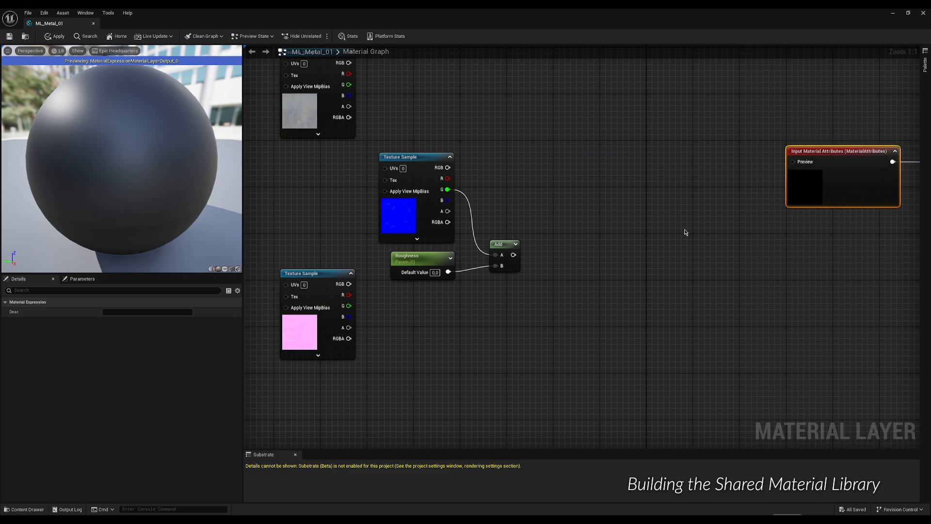
Step: Add a MakeMaterialAttributes node between the Add node and Input Material Attributes, with its upper edge above the middle Texture Sample
{"action": "left_click", "coordinate": [615, 226]}
{"action": "right_click", "coordinate": [615, 226]}
{"action": "type", "text": "mak"}
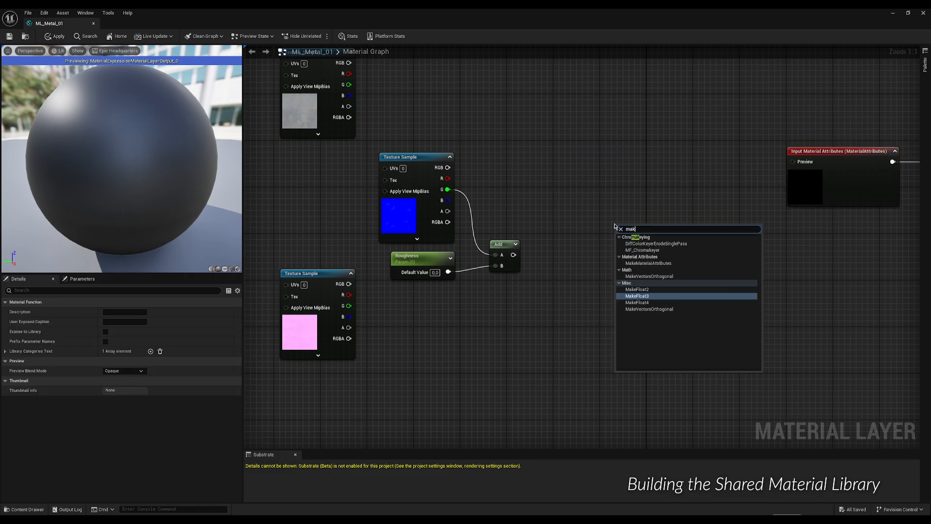
{"action": "type", "text": "e material"}
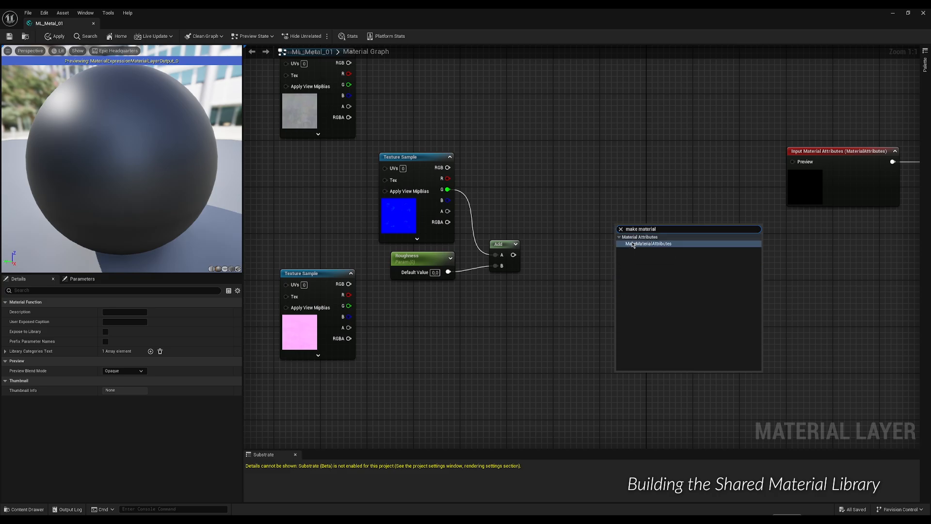
{"action": "key", "text": "Return"}
{"action": "left_click_drag", "start_coordinate": [627, 198], "coordinate": [610, 93]}
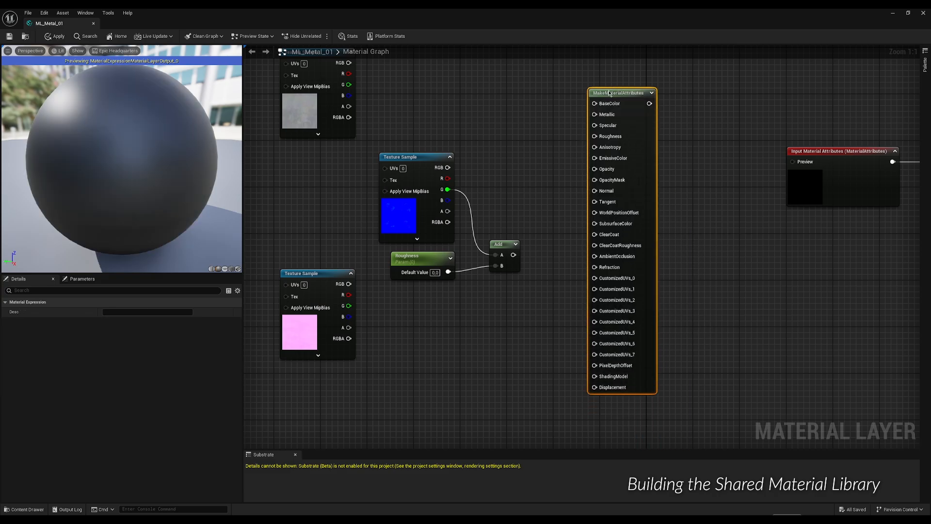
Step: Connect the uppermost Texture Sample's RGB to BaseColor and the lowest Texture Sample's RGB to Normal on MakeMaterialAttributes
{"action": "right_click_drag", "start_coordinate": [542, 120], "coordinate": [575, 154]}
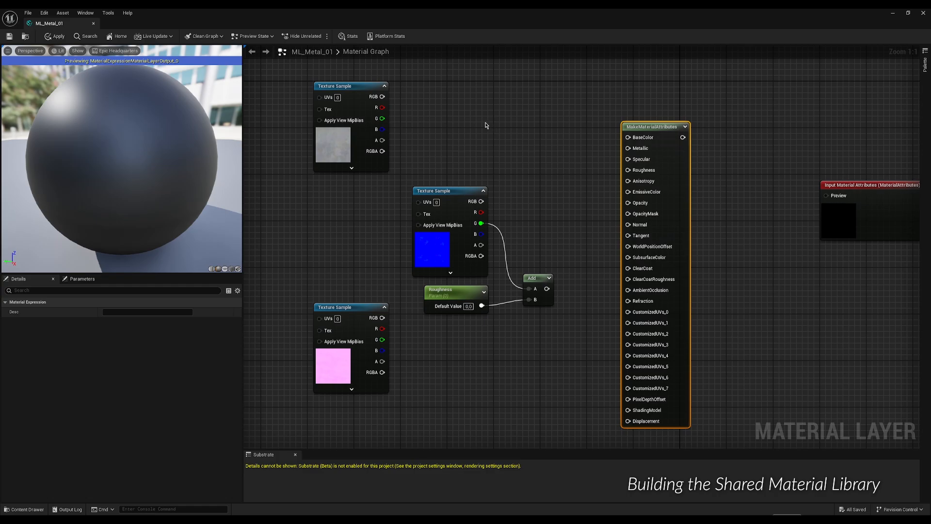
{"action": "left_click_drag", "start_coordinate": [382, 97], "coordinate": [627, 137]}
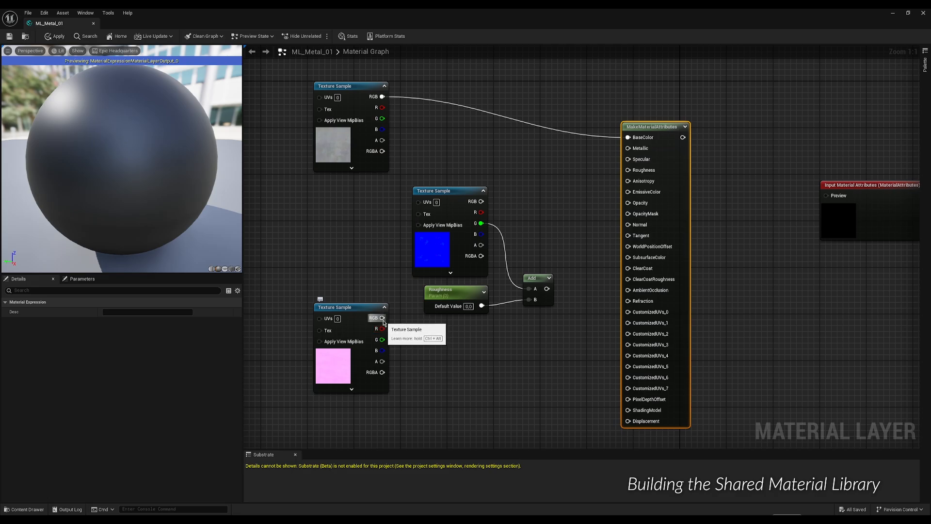
{"action": "left_click_drag", "start_coordinate": [384, 320], "coordinate": [629, 226]}
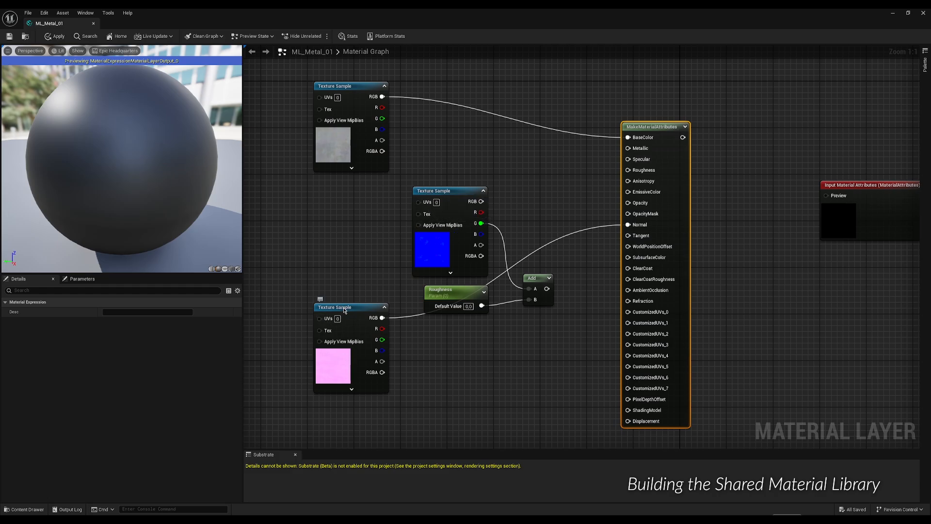
Step: Move the lowest Texture Sample down and align the middle Texture Sample, Roughness and Add group beneath the uppermost sample
{"action": "left_click_drag", "start_coordinate": [345, 310], "coordinate": [353, 347]}
{"action": "left_click_drag", "start_coordinate": [375, 199], "coordinate": [554, 316]}
{"action": "left_click_drag", "start_coordinate": [454, 195], "coordinate": [355, 192]}
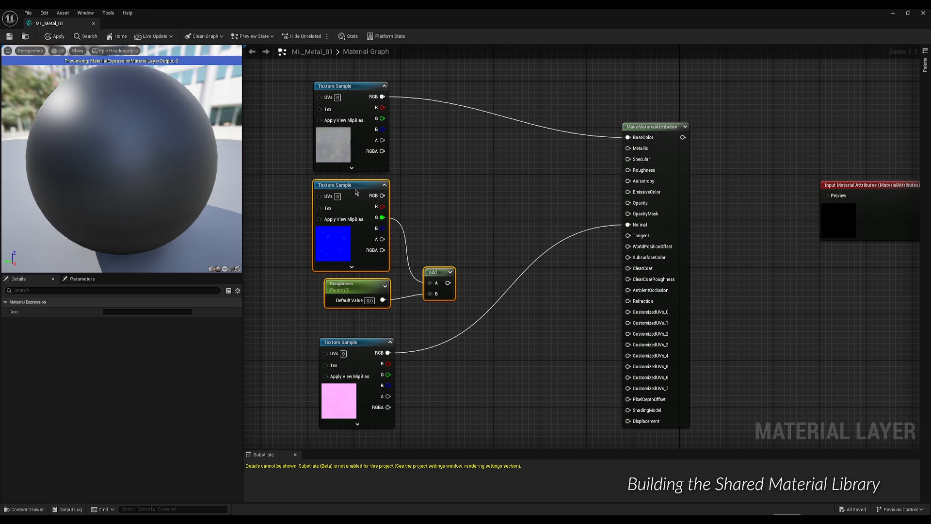
{"action": "left_click", "coordinate": [462, 195]}
{"action": "left_click_drag", "start_coordinate": [436, 272], "coordinate": [442, 260]}
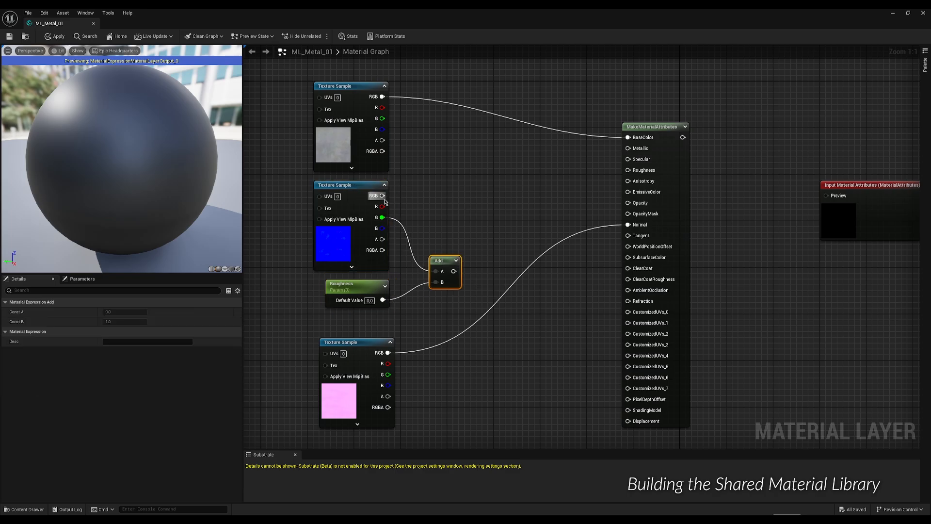
Step: Wire the middle Texture Sample's red channel to AmbientOcclusion, its blue channel to Metallic, and the Add result to Roughness
{"action": "left_click_drag", "start_coordinate": [382, 207], "coordinate": [383, 210]}
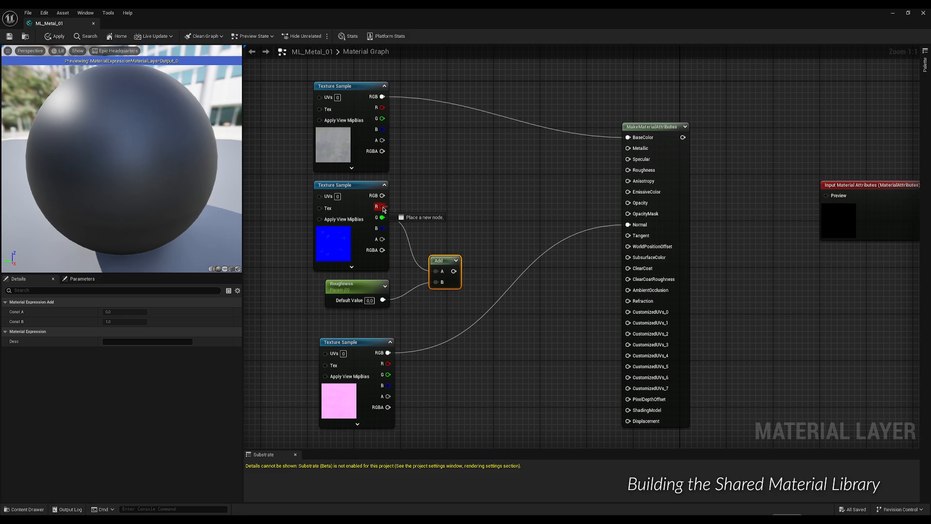
{"action": "left_click_drag", "start_coordinate": [384, 209], "coordinate": [610, 290]}
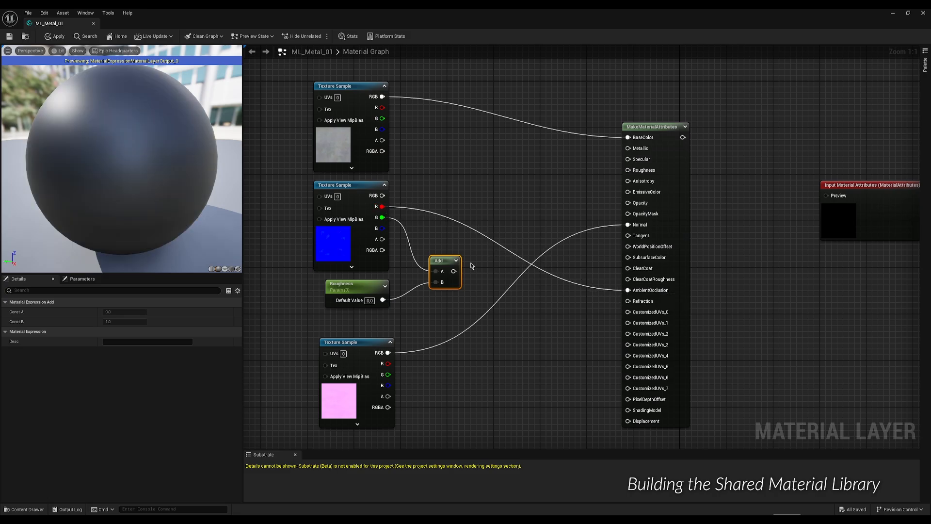
{"action": "left_click_drag", "start_coordinate": [454, 271], "coordinate": [627, 170]}
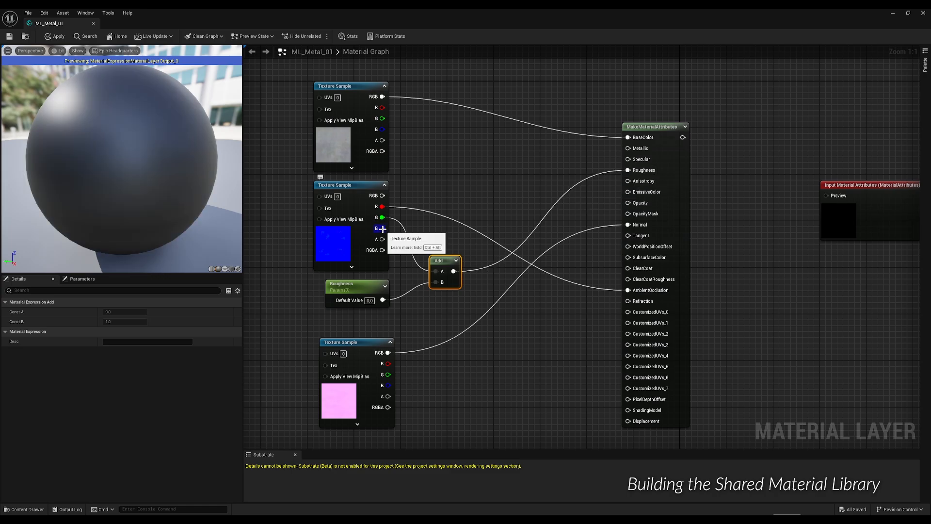
{"action": "left_click_drag", "start_coordinate": [382, 228], "coordinate": [627, 148]}
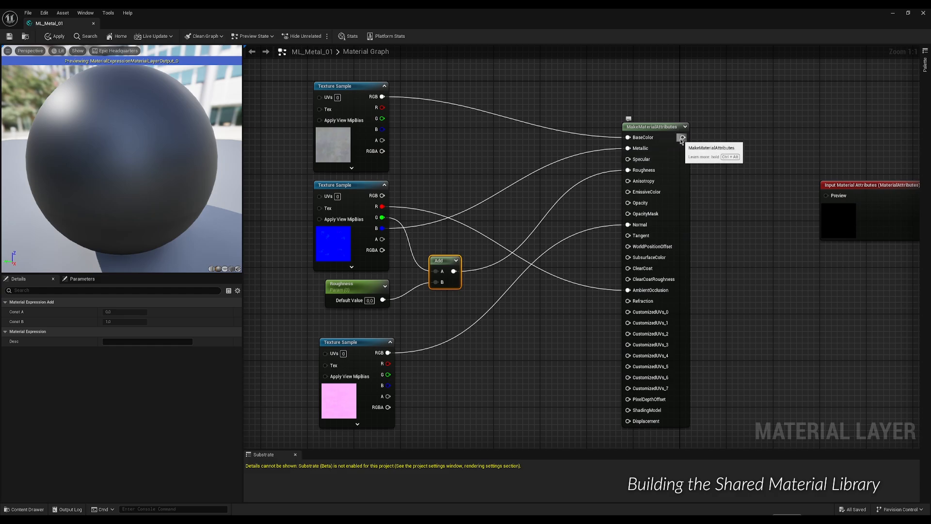
Step: Connect MakeMaterialAttributes to the Input Material Attributes preview, and move the input, set and output nodes closer in line with it
{"action": "left_click_drag", "start_coordinate": [682, 138], "coordinate": [825, 196]}
{"action": "scroll", "coordinate": [818, 198], "scroll_direction": "down", "scroll_amount": 4}
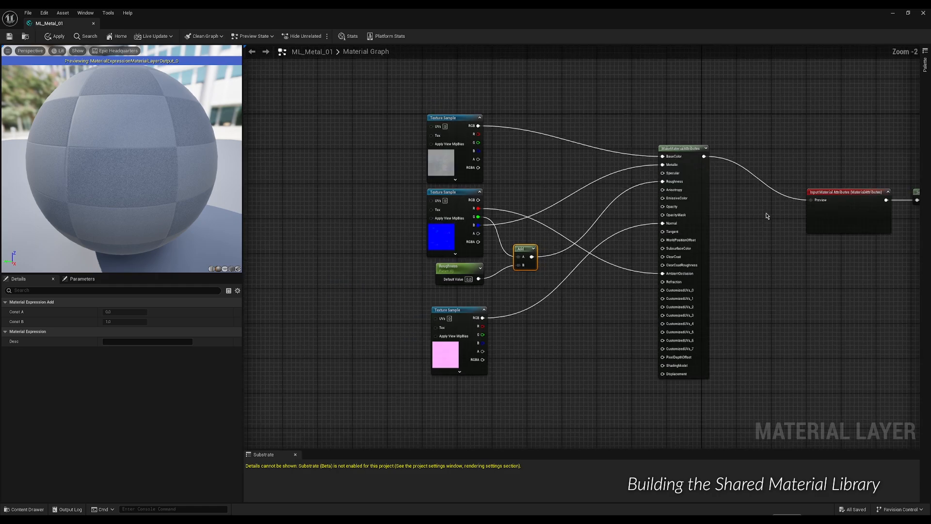
{"action": "left_click_drag", "start_coordinate": [629, 175], "coordinate": [788, 241]}
{"action": "left_click_drag", "start_coordinate": [650, 206], "coordinate": [611, 179]}
{"action": "left_click", "coordinate": [615, 217]}
{"action": "scroll", "coordinate": [735, 181], "scroll_direction": "up", "scroll_amount": 2}
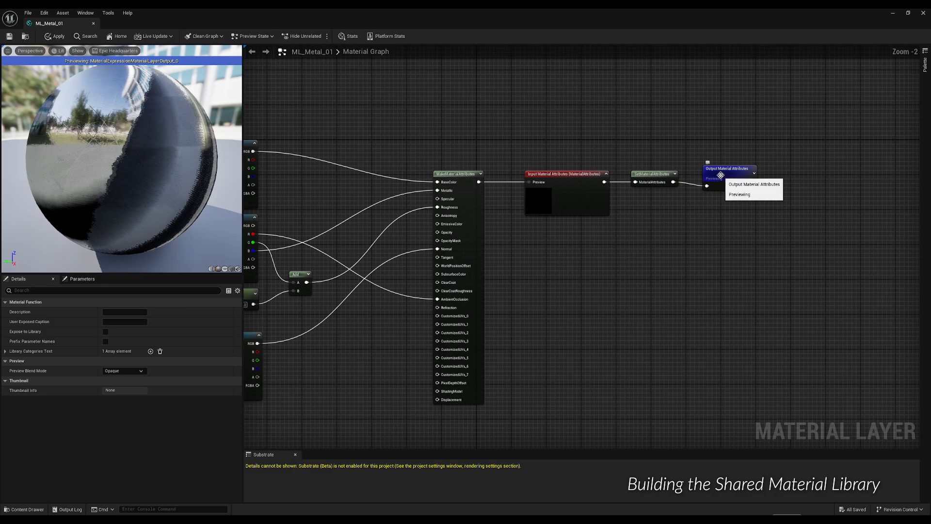
{"action": "left_click", "coordinate": [721, 175]}
{"action": "left_click", "coordinate": [536, 257]}
Step: Add a TextureCoordinate node in the empty space well left of the Texture Samples and select its coordinate index
{"action": "right_click_drag", "start_coordinate": [537, 256], "coordinate": [722, 237]}
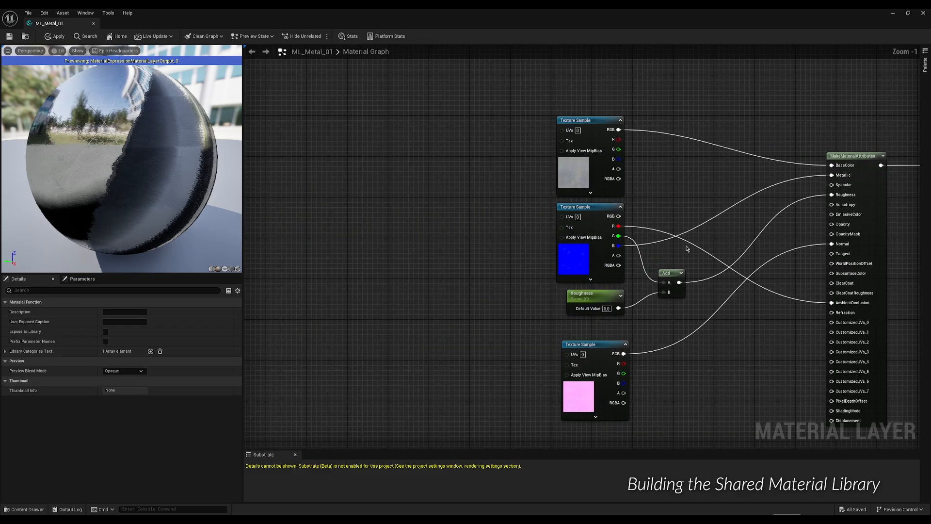
{"action": "scroll", "coordinate": [692, 218], "scroll_direction": "up", "scroll_amount": 1}
{"action": "right_click_drag", "start_coordinate": [692, 218], "coordinate": [693, 135]}
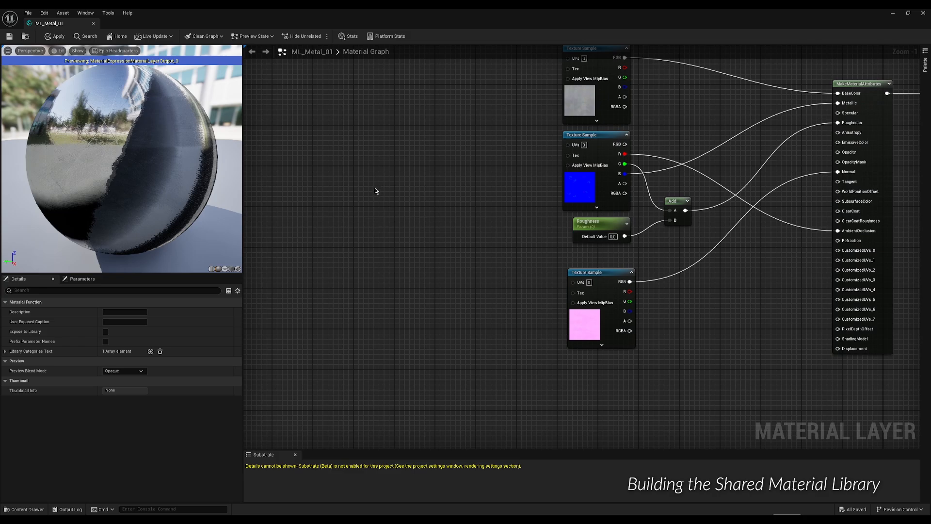
{"action": "right_click_drag", "start_coordinate": [415, 169], "coordinate": [485, 229]}
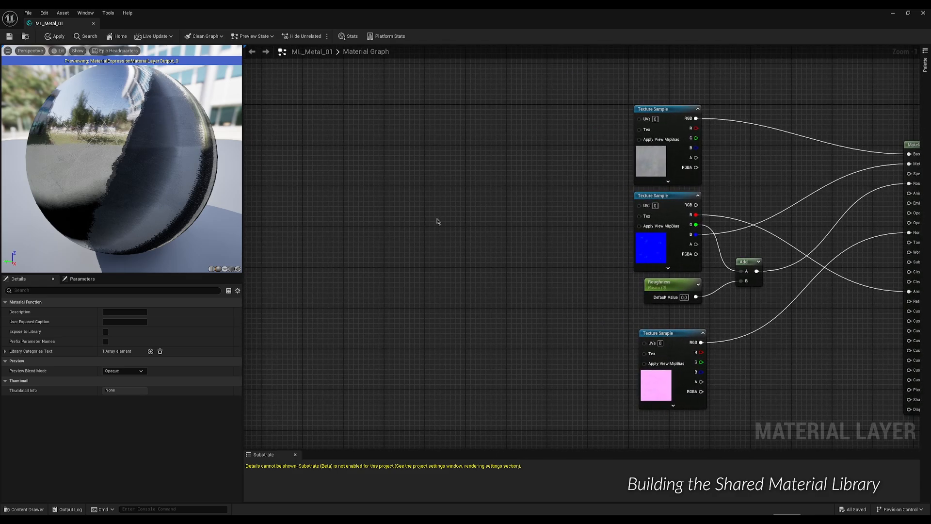
{"action": "right_click", "coordinate": [437, 222]}
{"action": "type", "text": "te"}
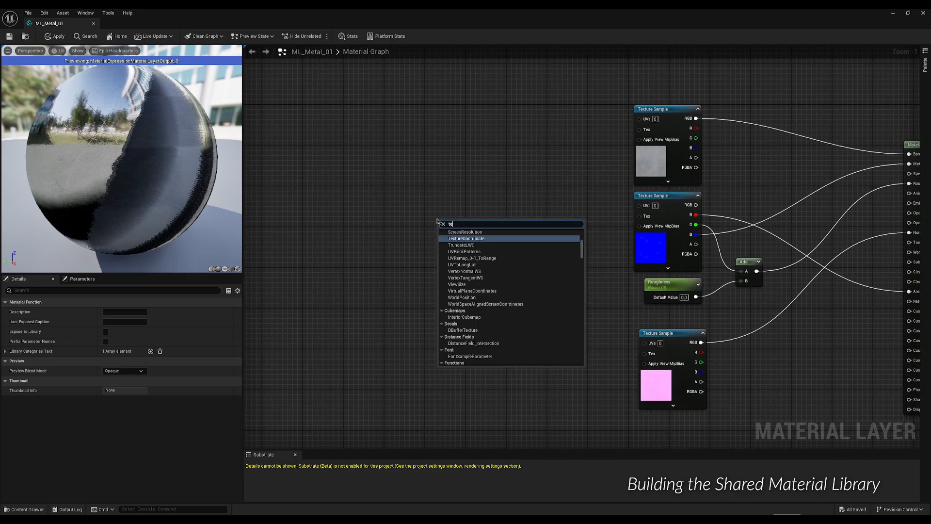
{"action": "type", "text": "xtc"}
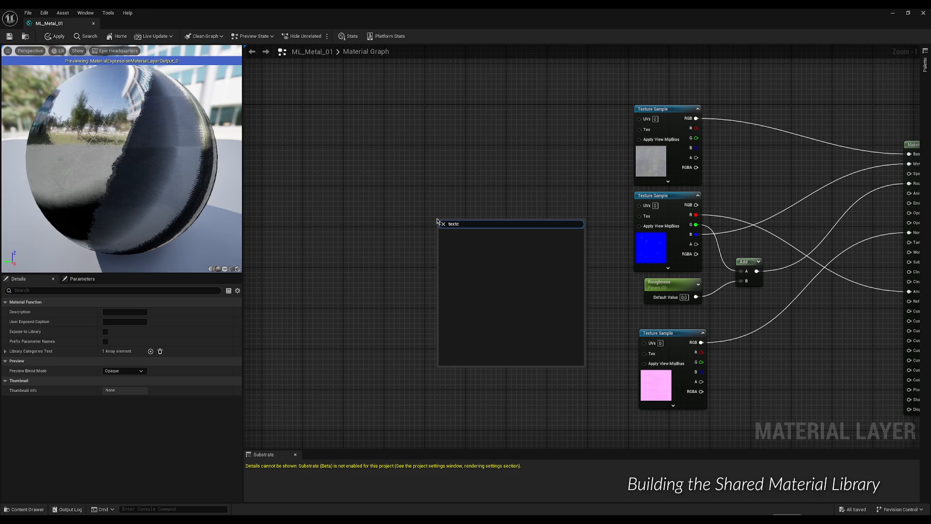
{"action": "key", "text": "BackSpace"}
{"action": "key", "text": "BackSpace"}
{"action": "type", "text": "coo"}
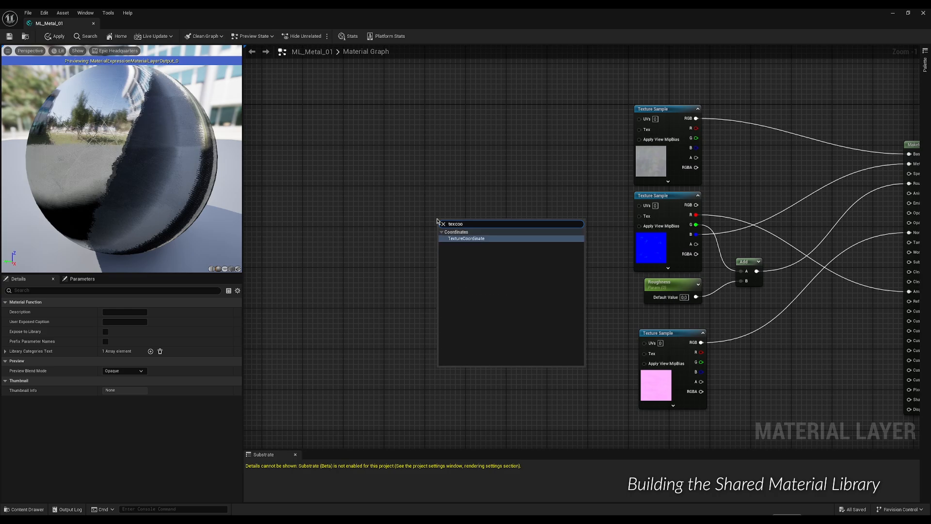
{"action": "left_click", "coordinate": [466, 238]}
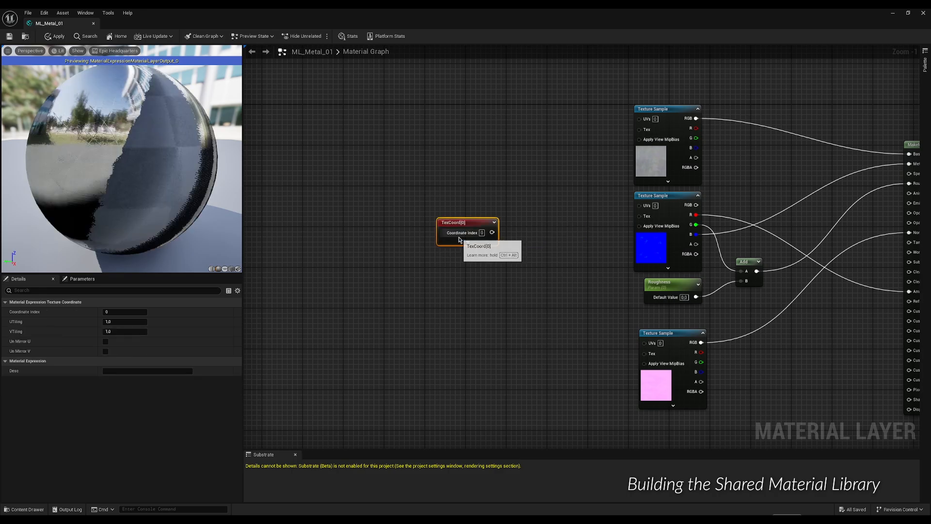
{"action": "left_click_drag", "start_coordinate": [465, 223], "coordinate": [427, 190]}
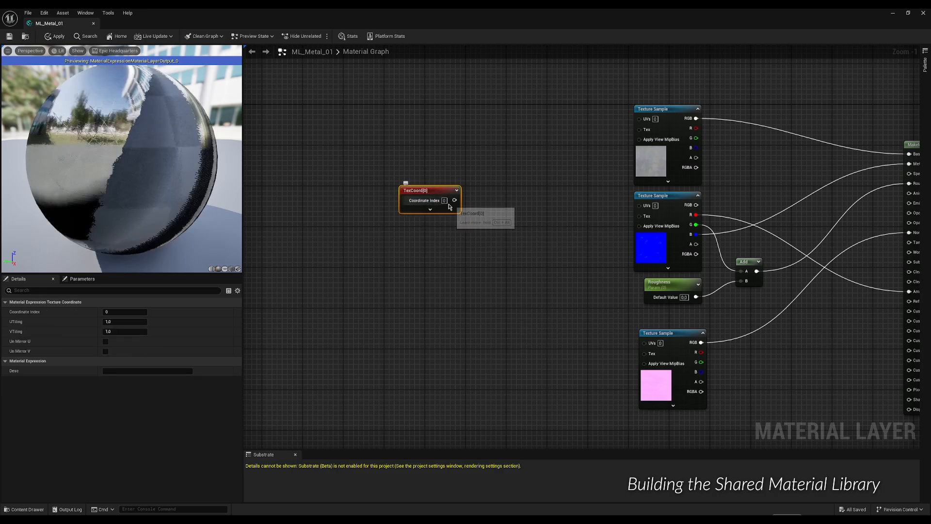
{"action": "left_click", "coordinate": [135, 311]}
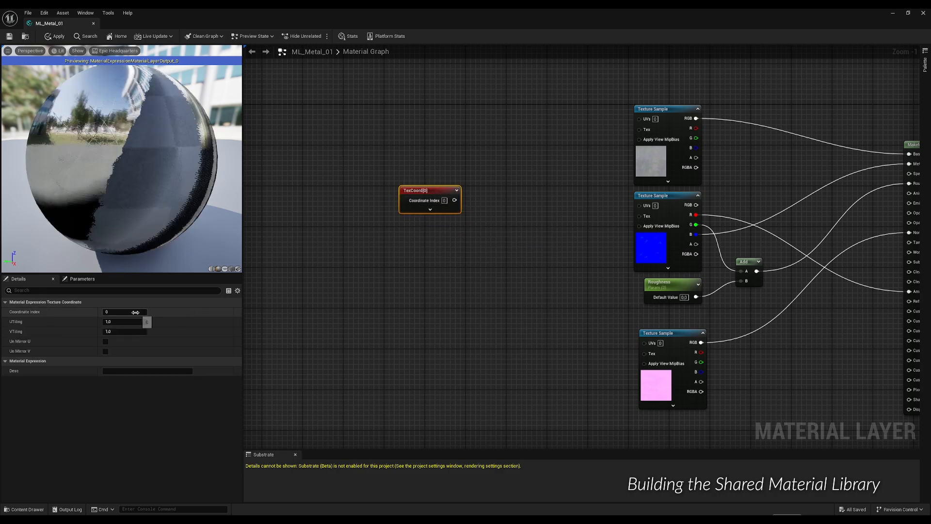
Step: Set the TextureCoordinate node's coordinate index to 1 and move the node slightly farther from the Texture Samples
{"action": "type", "text": "1"}
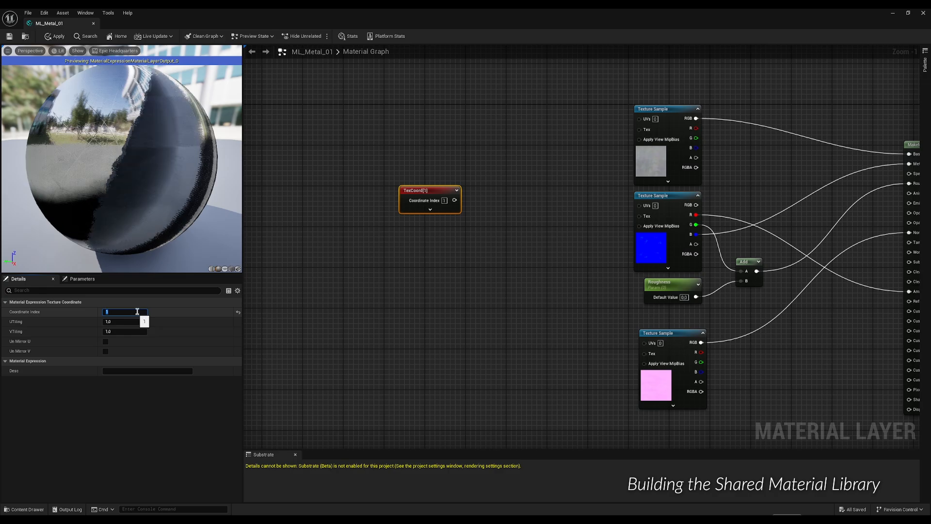
{"action": "key", "text": "Return"}
{"action": "left_click_drag", "start_coordinate": [432, 195], "coordinate": [411, 191]}
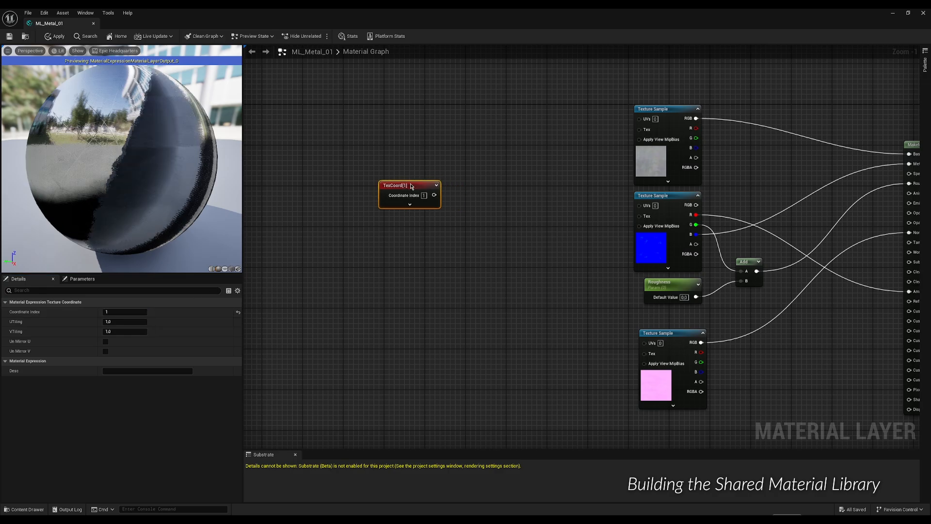
{"action": "left_click", "coordinate": [460, 255]}
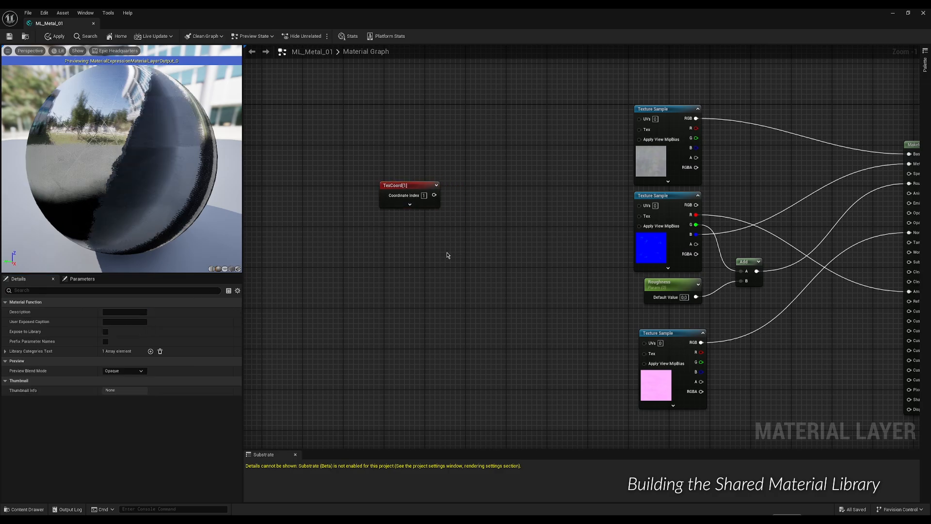
Step: Add a Constant node beneath the TextureCoordinate node and place a second identical Constant directly under it
{"action": "right_click", "coordinate": [424, 262]}
{"action": "type", "text": "cons"}
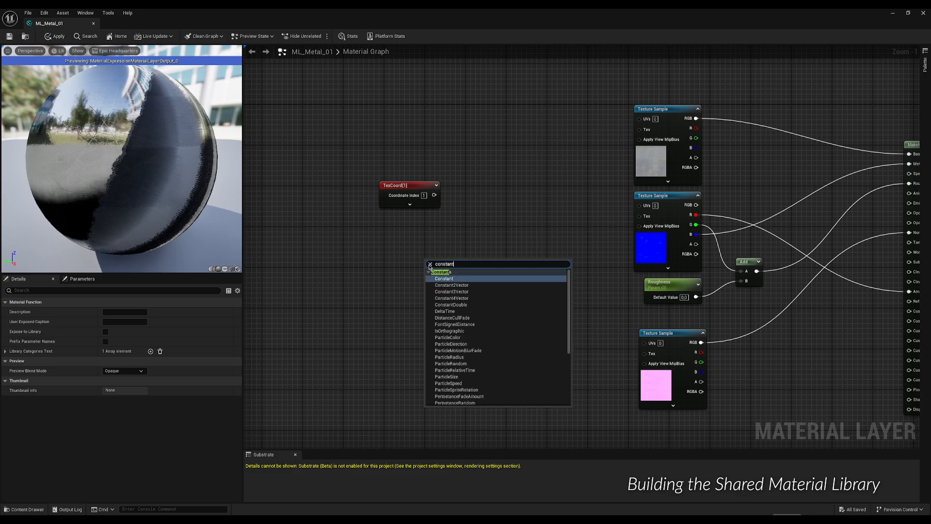
{"action": "type", "text": "tant"}
{"action": "key", "text": "Return"}
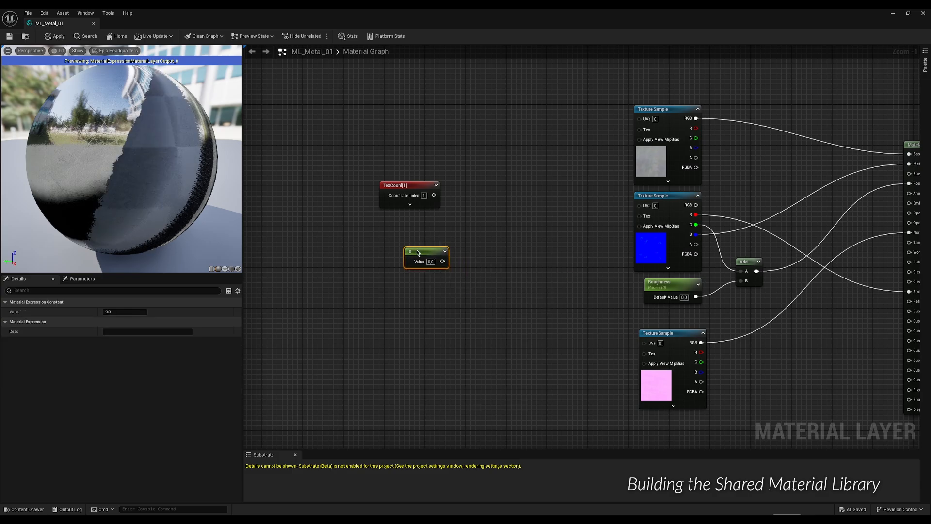
{"action": "mouse_move", "coordinate": [418, 252]}
{"action": "left_mouse_down"}
{"action": "mouse_move", "coordinate": [398, 242]}
{"action": "mouse_move", "coordinate": [409, 232]}
{"action": "mouse_move", "coordinate": [445, 232]}
{"action": "mouse_move", "coordinate": [436, 271]}
{"action": "mouse_move", "coordinate": [426, 261]}
{"action": "left_mouse_up"}
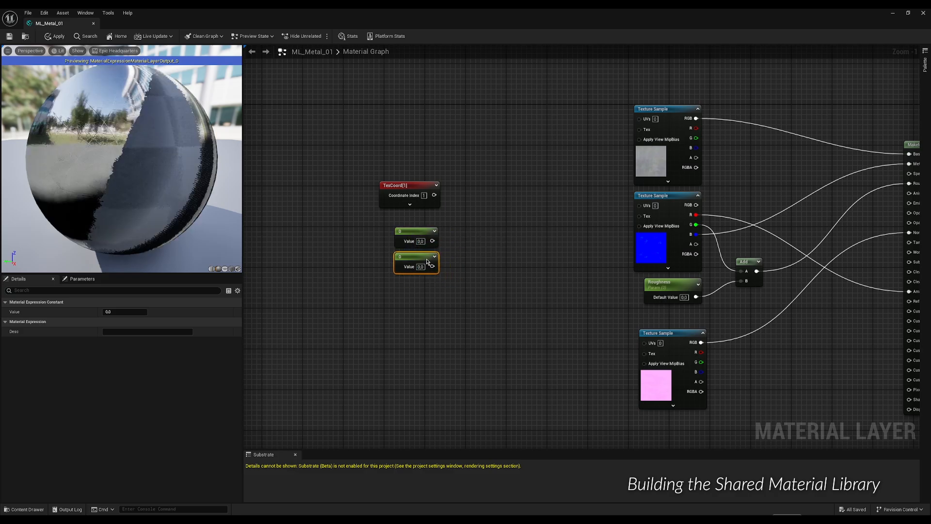
{"action": "left_click", "coordinate": [476, 251]}
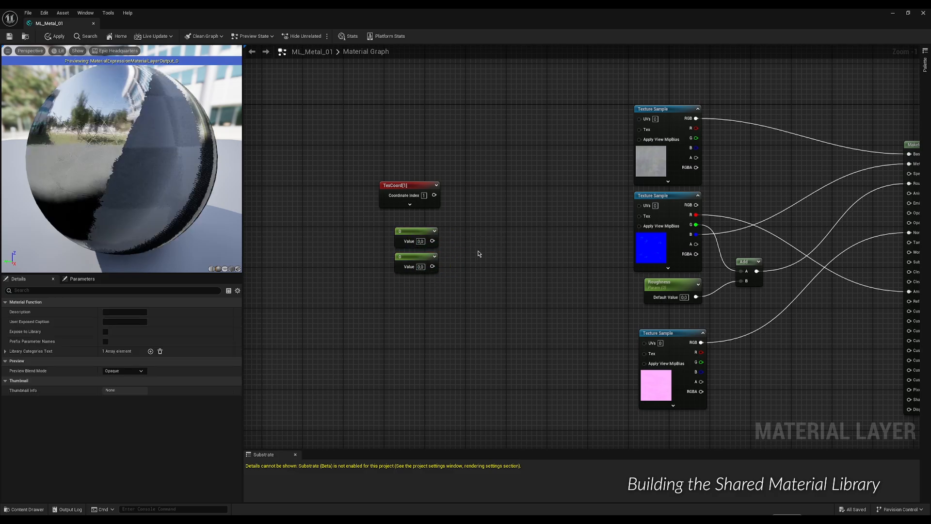
Step: Add an AppendVector node and place it beside the two Constant nodes
{"action": "right_click", "coordinate": [479, 253]}
{"action": "type", "text": "appen"}
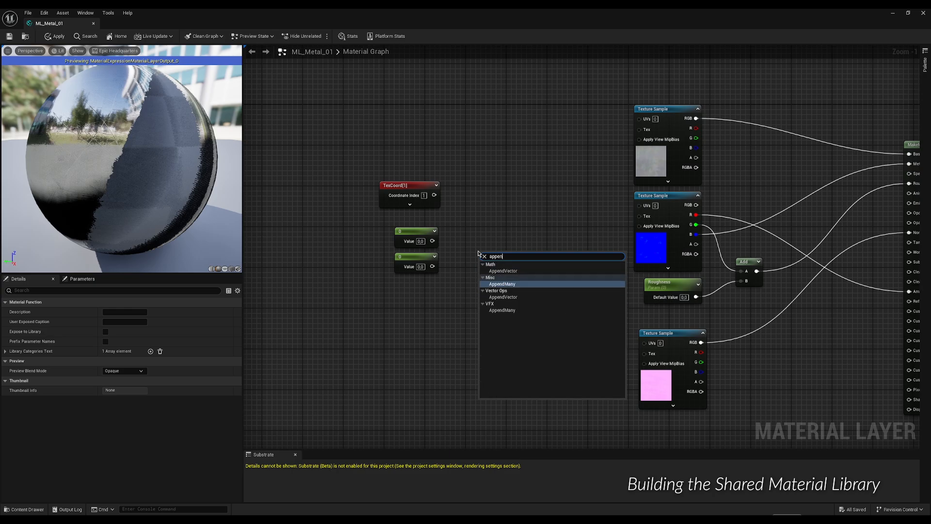
{"action": "left_click", "coordinate": [507, 270]}
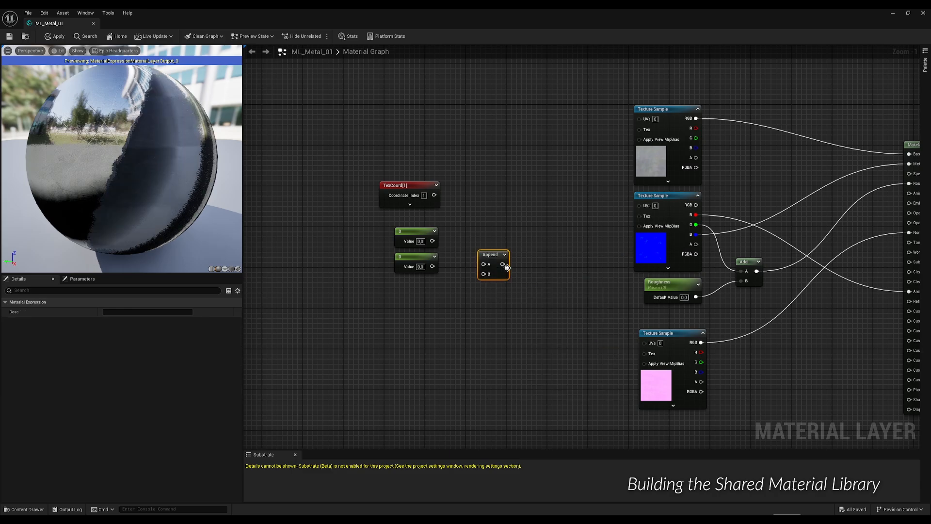
{"action": "left_click_drag", "start_coordinate": [493, 242], "coordinate": [488, 238]}
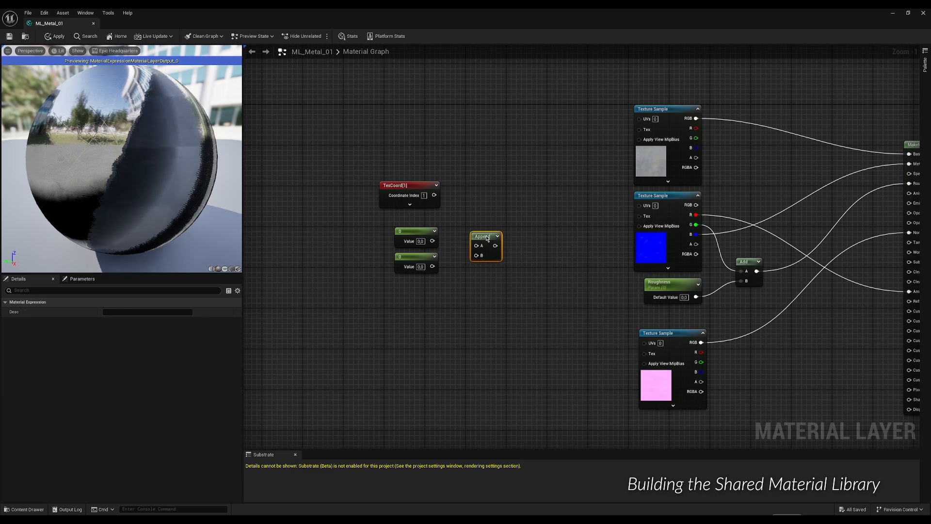
Step: Add a Multiply node, then wire the TextureCoordinate output to its A input and the Append output to its B input
{"action": "left_click", "coordinate": [517, 196]}
{"action": "right_click", "coordinate": [527, 190]}
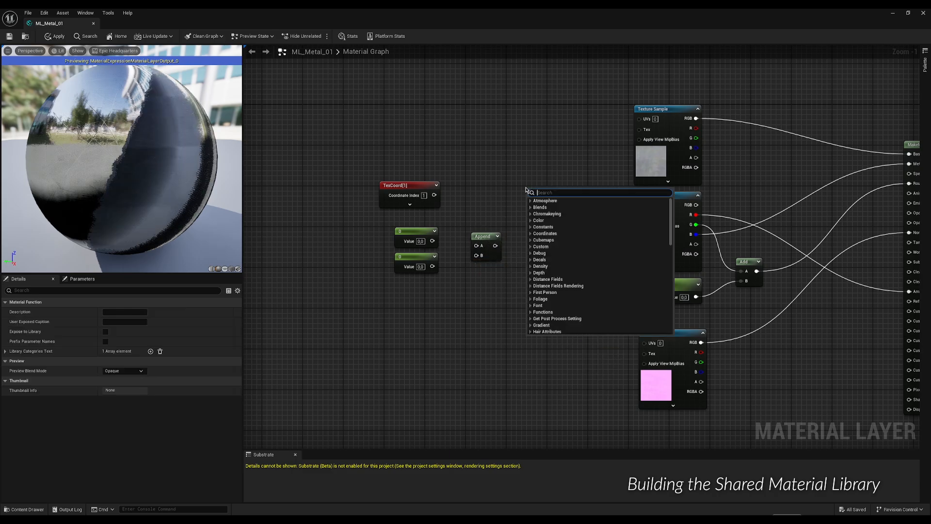
{"action": "type", "text": "multiply"}
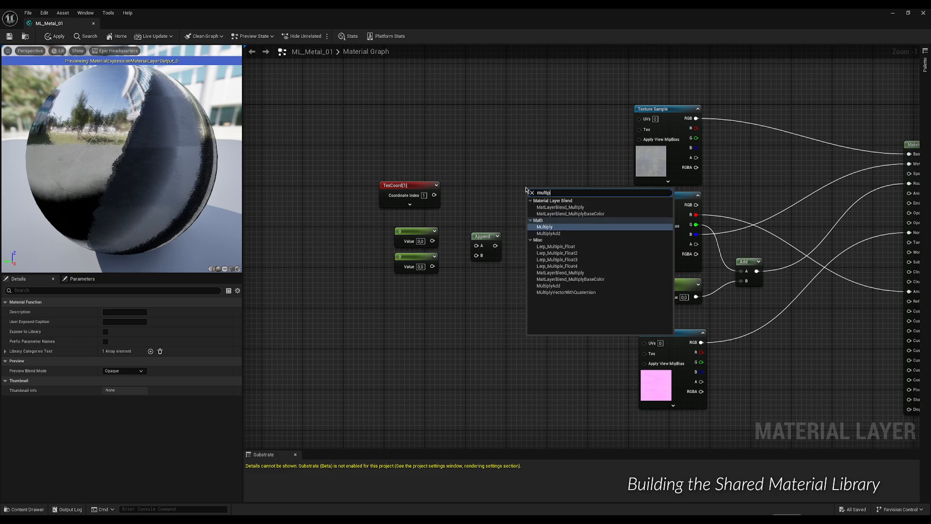
{"action": "left_click", "coordinate": [546, 228]}
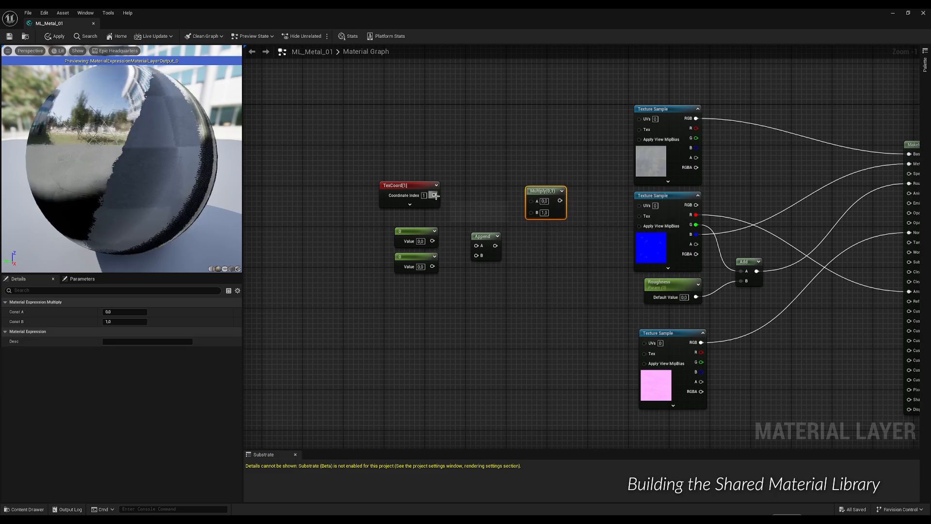
{"action": "left_click_drag", "start_coordinate": [434, 195], "coordinate": [532, 201]}
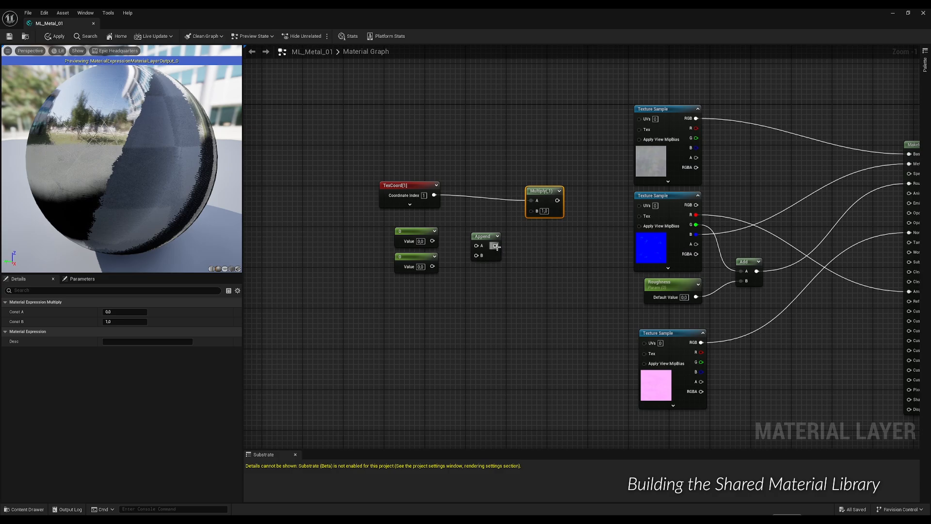
{"action": "left_click_drag", "start_coordinate": [496, 245], "coordinate": [531, 210]}
Step: Move the whole group of TextureCoordinate, Constant, Append and Multiply nodes farther away from the Texture Samples
{"action": "scroll", "coordinate": [520, 223], "scroll_direction": "down", "scroll_amount": 1}
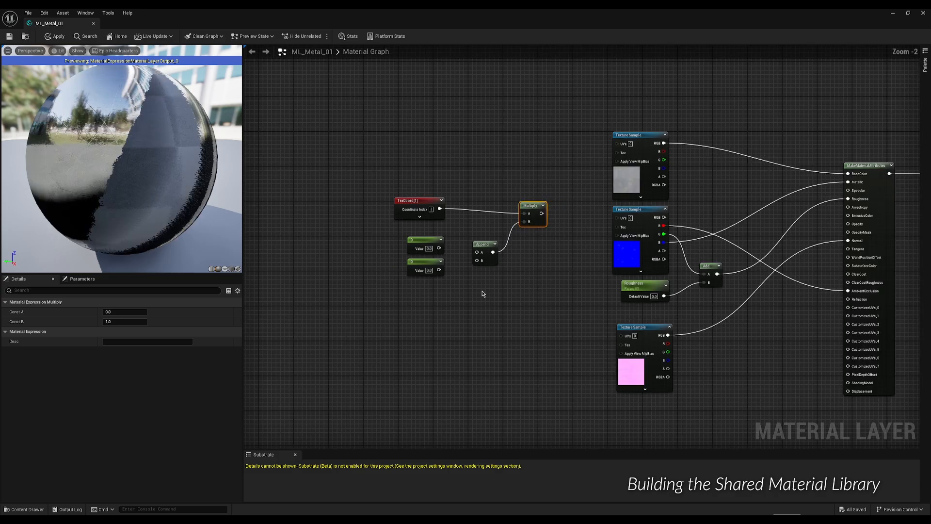
{"action": "left_click_drag", "start_coordinate": [381, 156], "coordinate": [535, 293]}
{"action": "left_click_drag", "start_coordinate": [533, 204], "coordinate": [465, 196]}
{"action": "left_click", "coordinate": [488, 249]}
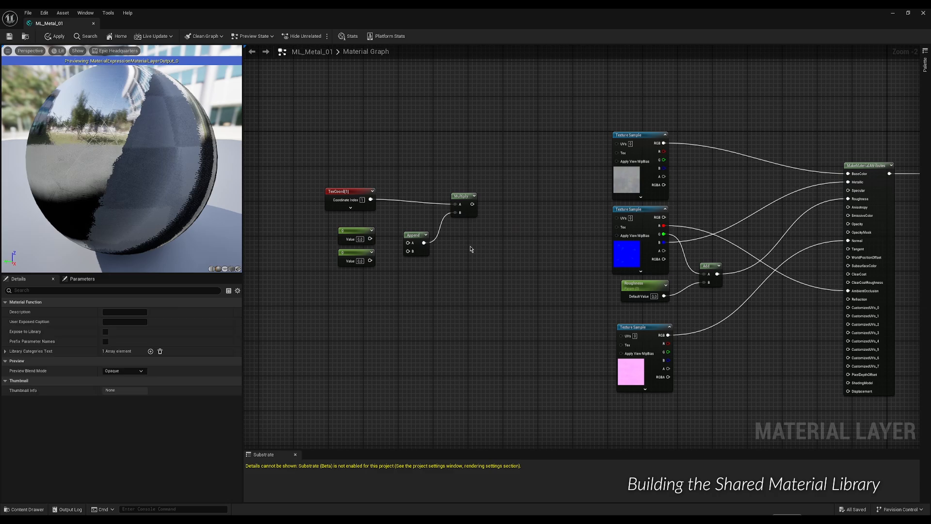
Step: Set the value of both Constant nodes beneath the TextureCoordinate node to 1
{"action": "right_click_drag", "start_coordinate": [470, 249], "coordinate": [592, 247]}
{"action": "scroll", "coordinate": [592, 247], "scroll_direction": "up", "scroll_amount": 1}
{"action": "scroll", "coordinate": [592, 251], "scroll_direction": "up", "scroll_amount": 1}
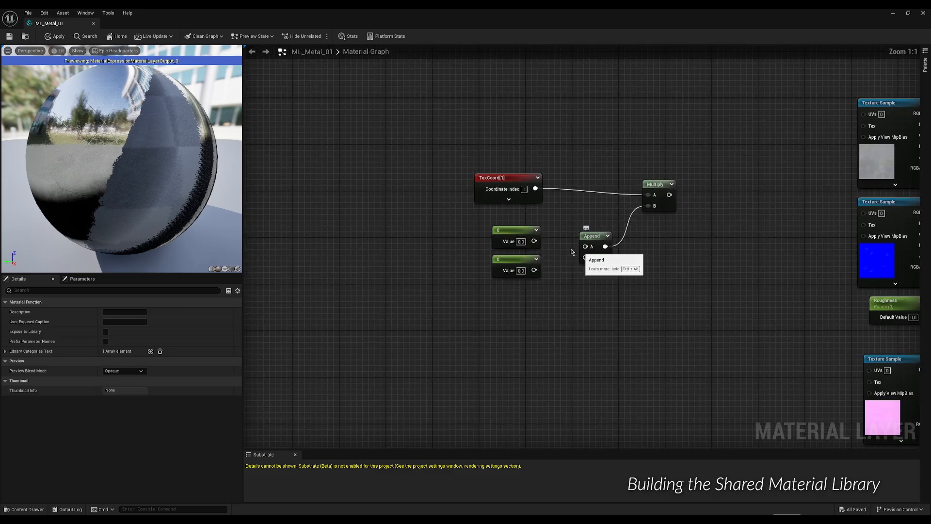
{"action": "left_click", "coordinate": [501, 228]}
{"action": "left_click", "coordinate": [124, 312]}
{"action": "type", "text": "1"}
{"action": "key", "text": "Return"}
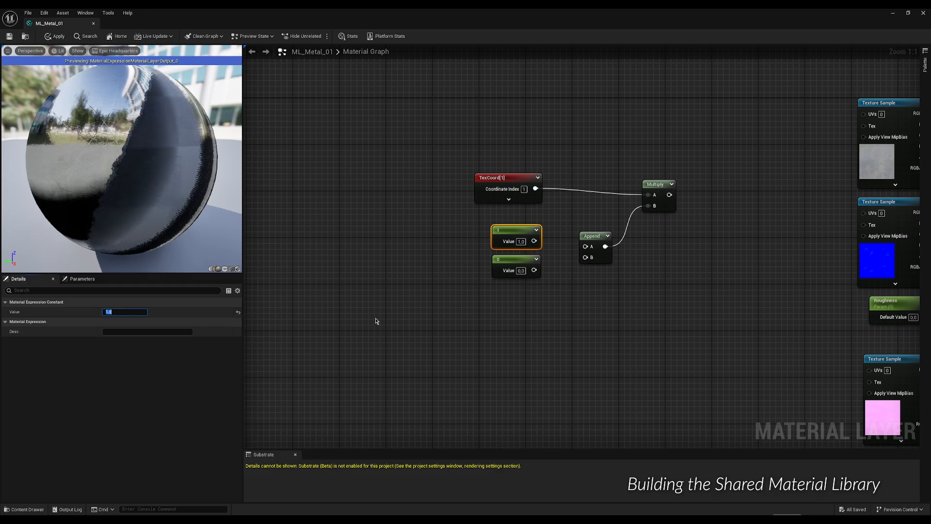
{"action": "left_click", "coordinate": [504, 261]}
{"action": "left_click", "coordinate": [126, 313]}
{"action": "type", "text": "1"}
{"action": "key", "text": "Return"}
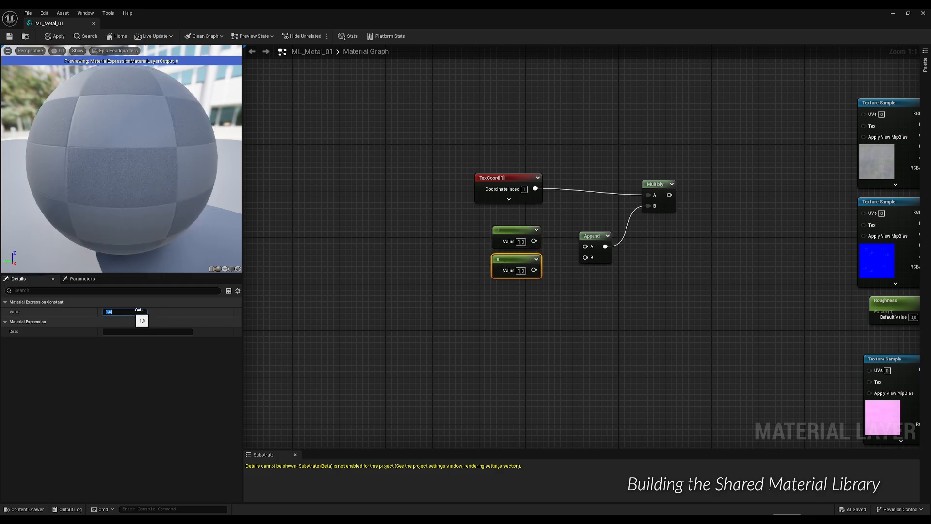
Step: Convert the upper Constant node to a parameter named U_Tiling
{"action": "left_click", "coordinate": [508, 230]}
{"action": "right_click", "coordinate": [508, 231]}
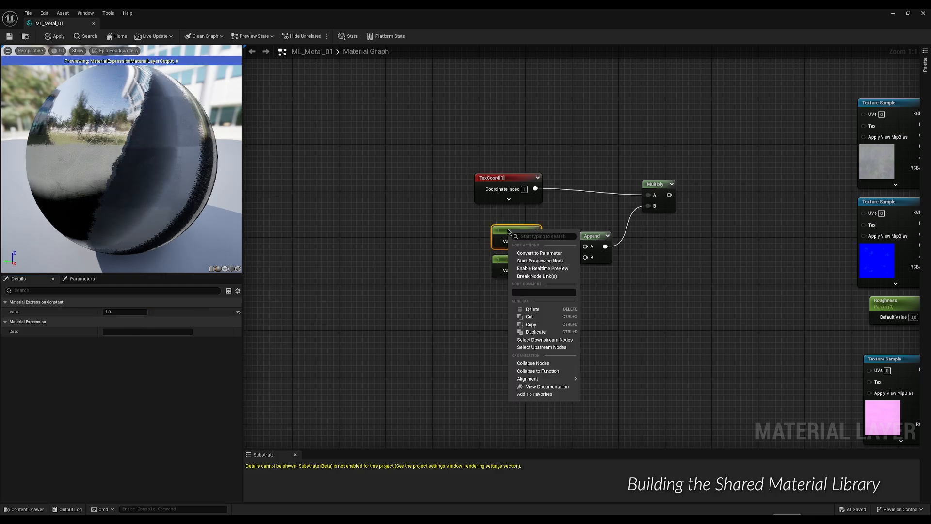
{"action": "left_click", "coordinate": [549, 253]}
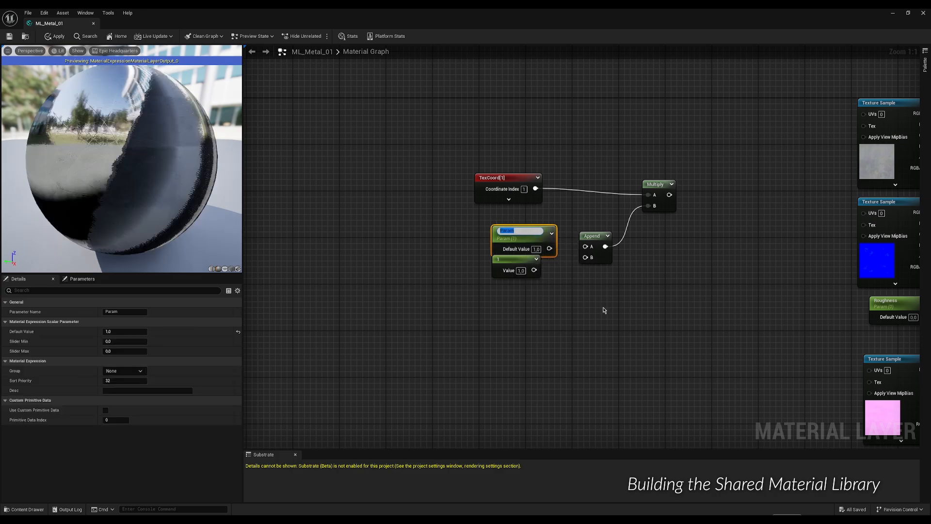
{"action": "type", "text": "U_Tiling"}
{"action": "key", "text": "Return"}
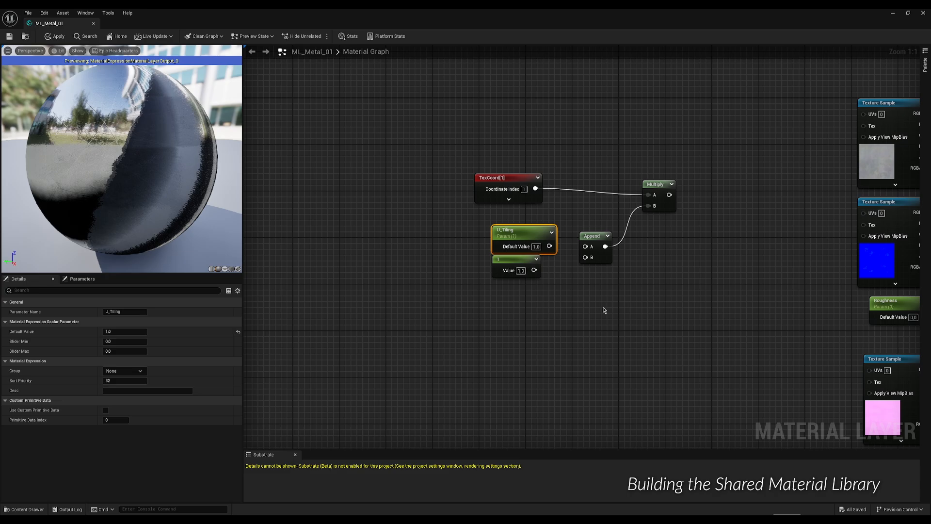
Step: Move the lower Constant node down clear of U_Tiling and convert it to a parameter named V_Tiling
{"action": "left_click_drag", "start_coordinate": [505, 264], "coordinate": [505, 270]}
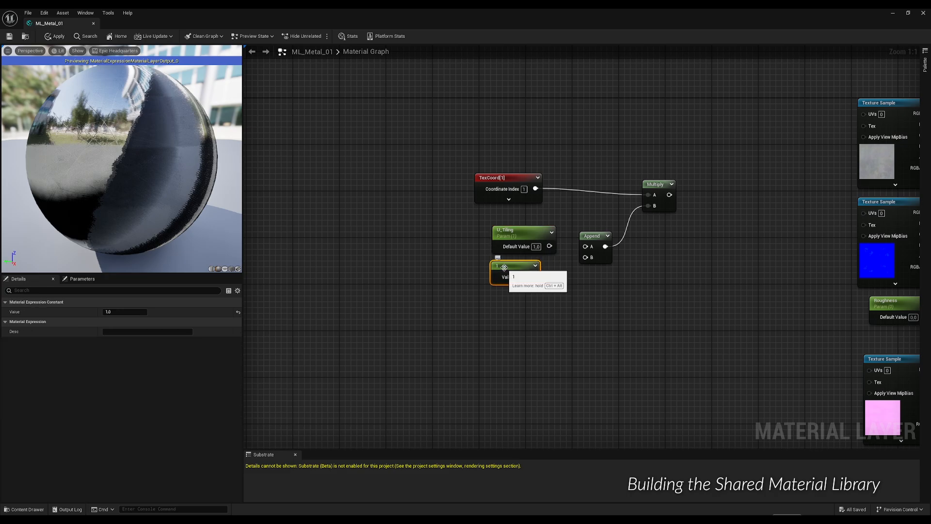
{"action": "right_click", "coordinate": [504, 267]}
{"action": "left_click", "coordinate": [518, 291]}
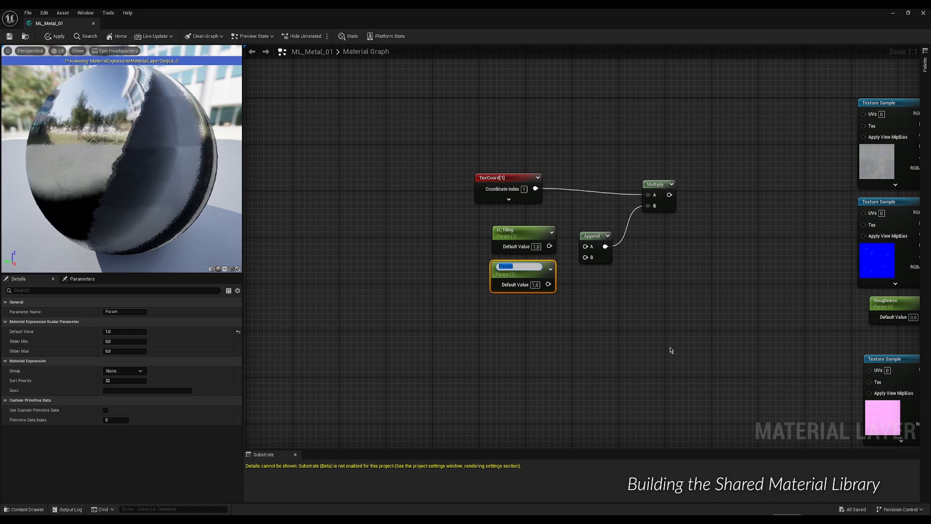
{"action": "type", "text": "V_Tiling"}
{"action": "key", "text": "Return"}
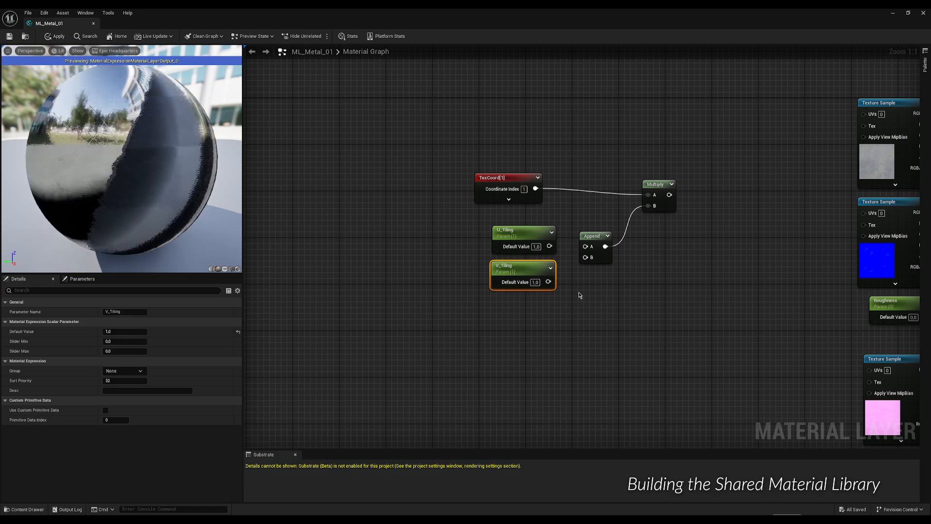
Step: Wire U_Tiling and V_Tiling to Append's A and B inputs, and the Multiply output to the UVs of all three Texture Samples
{"action": "left_click_drag", "start_coordinate": [550, 246], "coordinate": [587, 248]}
{"action": "left_click_drag", "start_coordinate": [549, 282], "coordinate": [586, 257]}
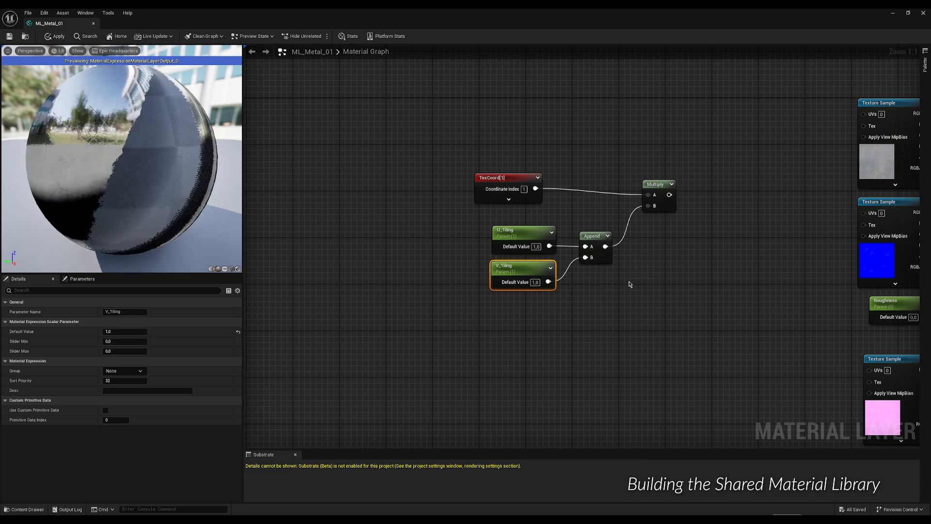
{"action": "right_click_drag", "start_coordinate": [630, 284], "coordinate": [476, 280]}
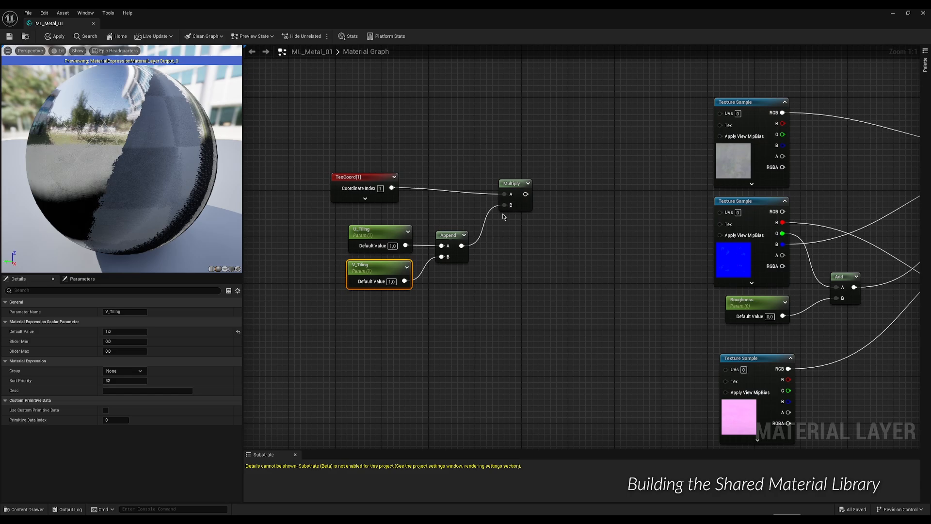
{"action": "left_click_drag", "start_coordinate": [526, 194], "coordinate": [720, 113]}
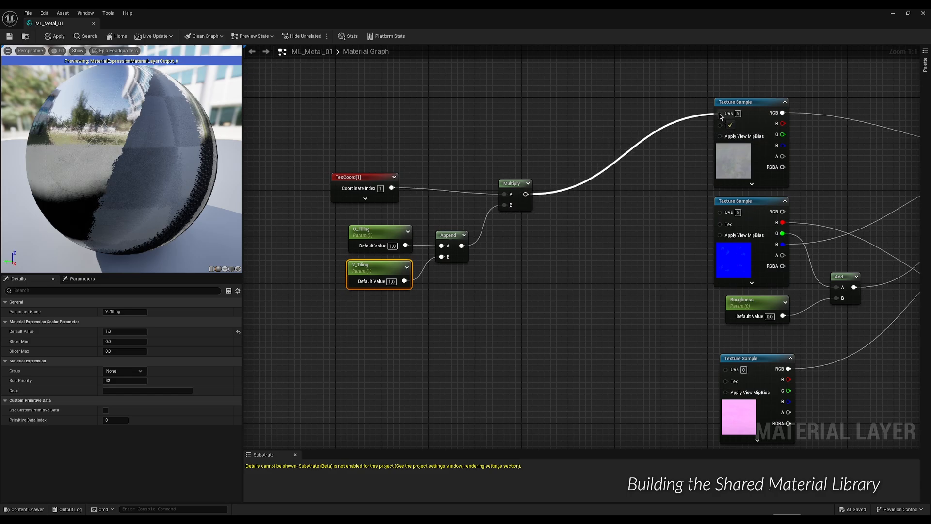
{"action": "left_click_drag", "start_coordinate": [525, 194], "coordinate": [720, 212]}
{"action": "left_click_drag", "start_coordinate": [525, 195], "coordinate": [724, 368]}
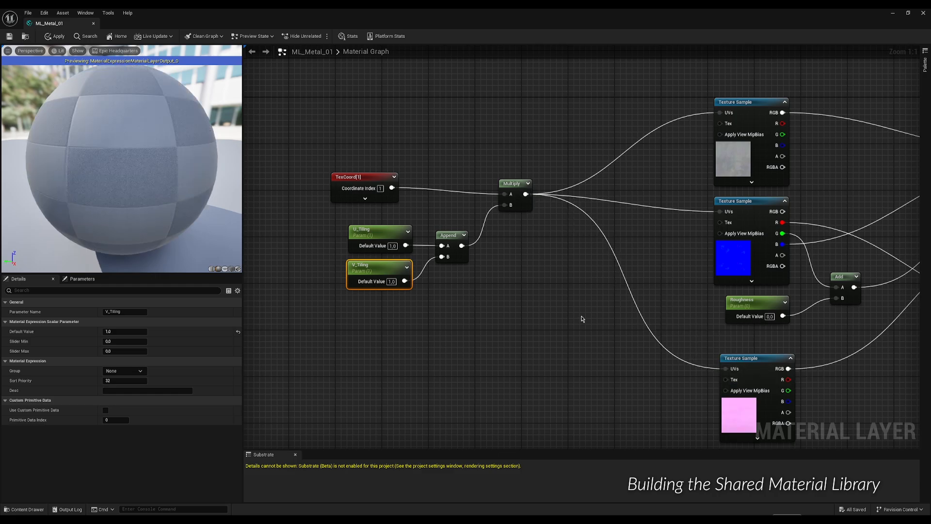
Step: Shrink the material editor window and assign the selected pink sbg_metal_01_orm texture from the Content Browser to the middle Texture Sample
{"action": "right_click_drag", "start_coordinate": [587, 320], "coordinate": [424, 301]}
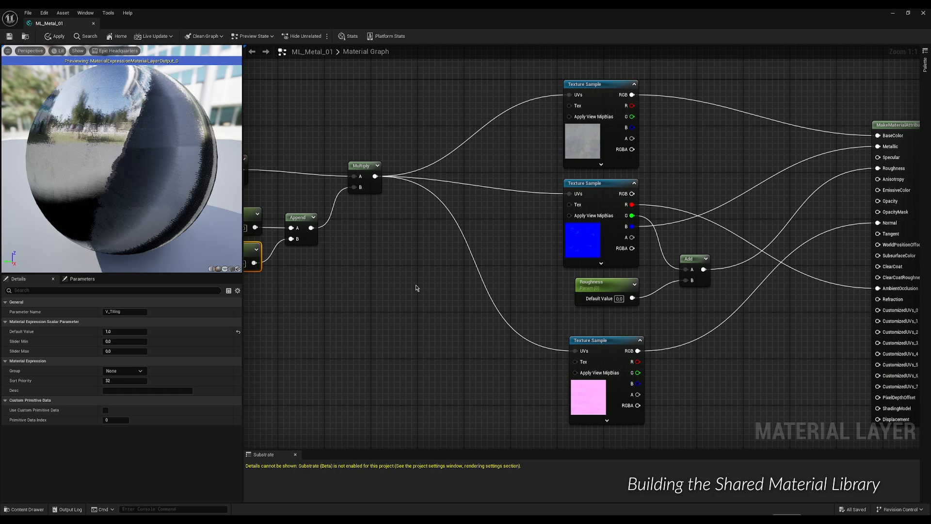
{"action": "scroll", "coordinate": [416, 288], "scroll_direction": "down", "scroll_amount": 2}
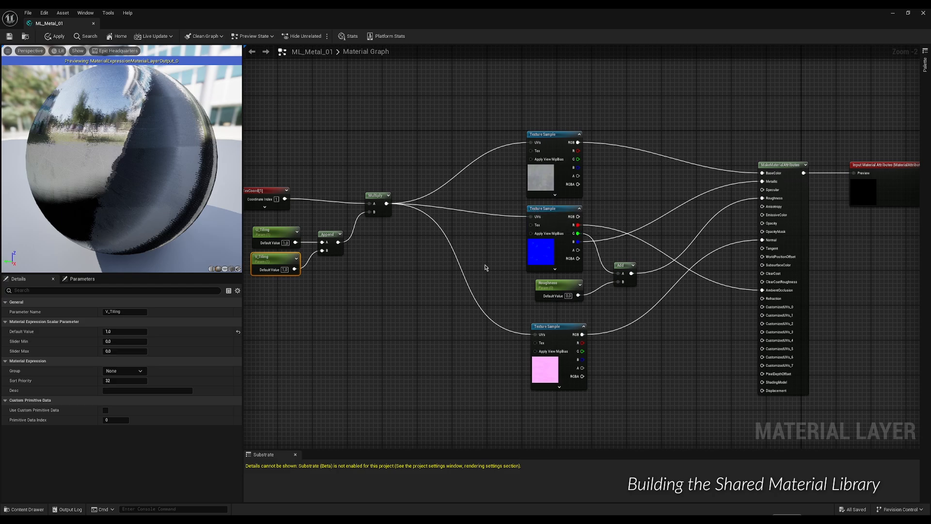
{"action": "right_click_drag", "start_coordinate": [485, 267], "coordinate": [459, 261]}
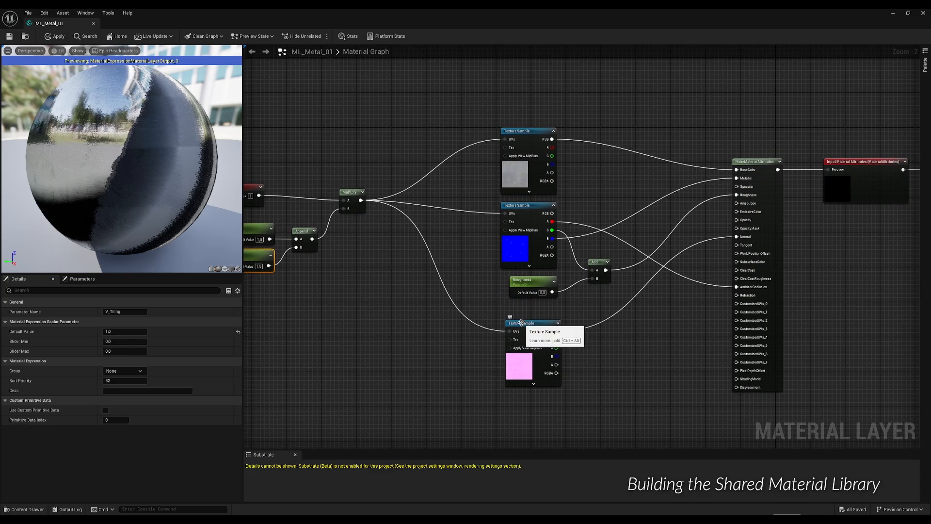
{"action": "left_click", "coordinate": [907, 13]}
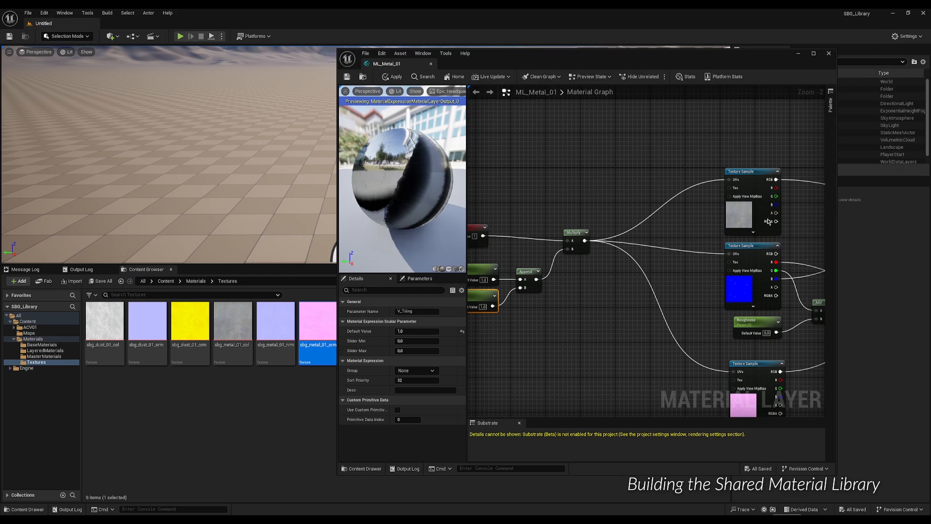
{"action": "left_click", "coordinate": [747, 247]}
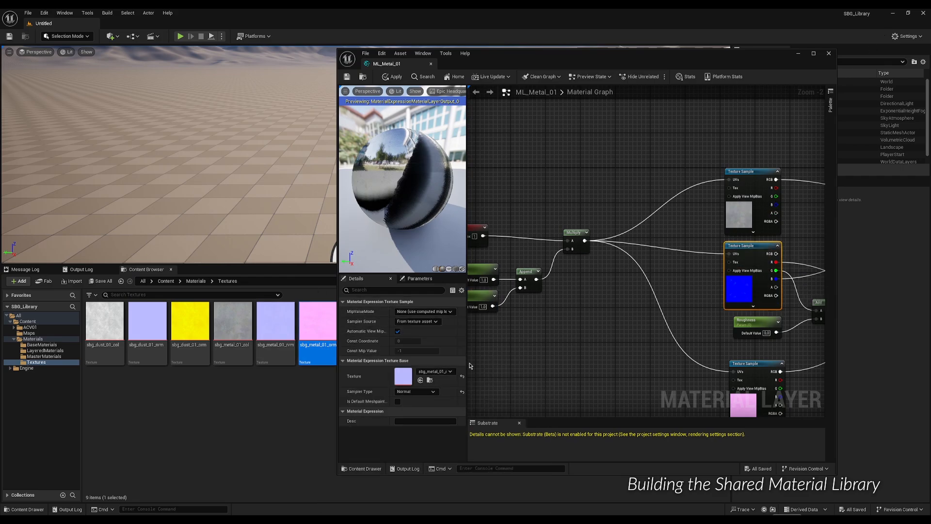
{"action": "left_click", "coordinate": [420, 380]}
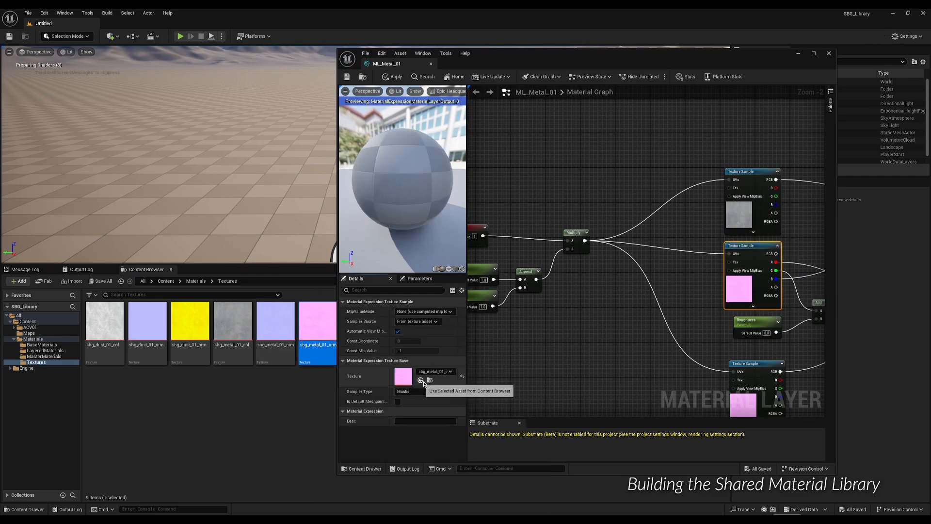
Step: Assign the sbg_metal_01_nrm texture to the bottom Texture Sample and maximize the material editor window
{"action": "left_click", "coordinate": [736, 363]}
{"action": "left_click_drag", "start_coordinate": [279, 332], "coordinate": [309, 339]}
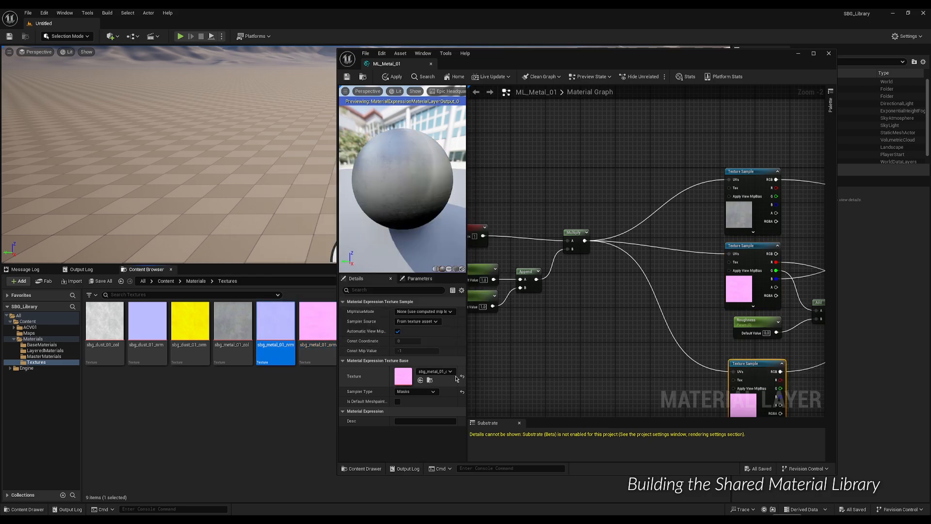
{"action": "left_click", "coordinate": [420, 380]}
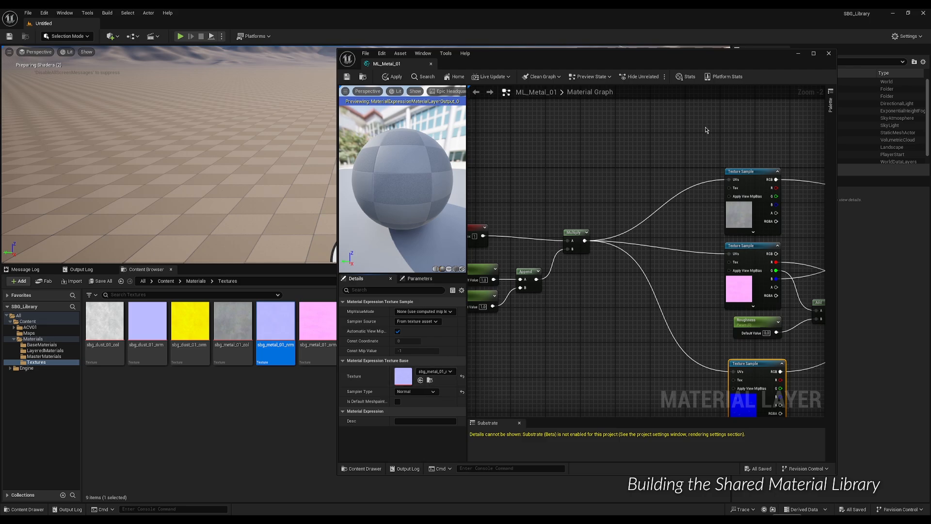
{"action": "left_click_drag", "start_coordinate": [718, 60], "coordinate": [629, 52]}
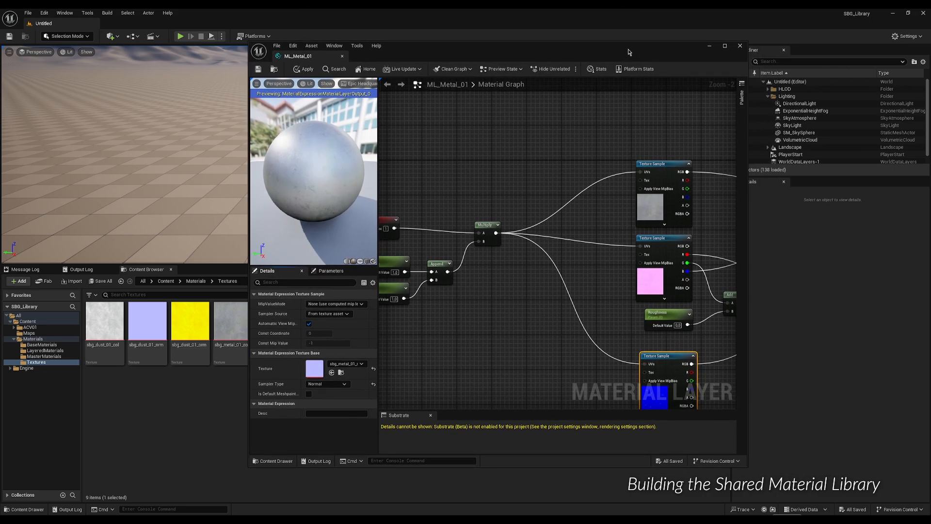
{"action": "double_click", "coordinate": [629, 52]}
Step: Review the ML_Metal_01 graph from the UV tiling nodes through the texture samples to the material output
{"action": "left_click", "coordinate": [614, 177]}
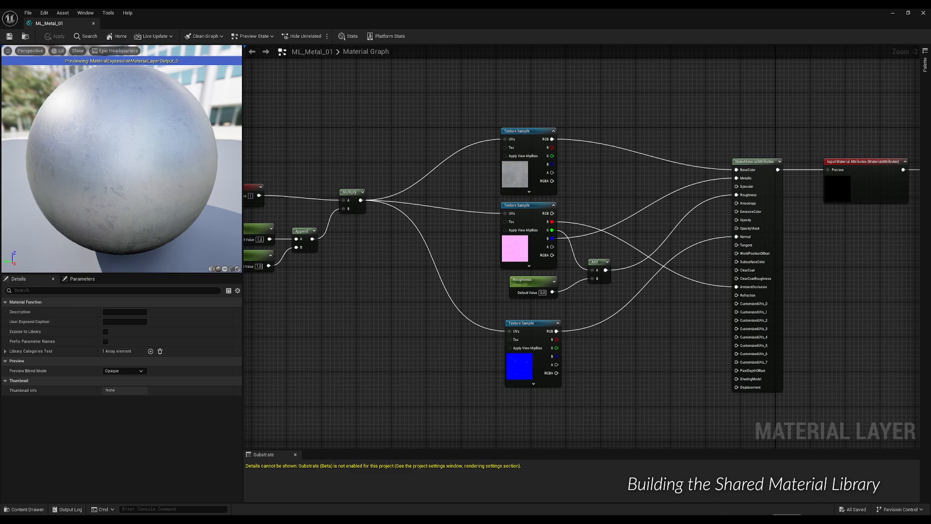
{"action": "right_click_drag", "start_coordinate": [633, 197], "coordinate": [572, 194]}
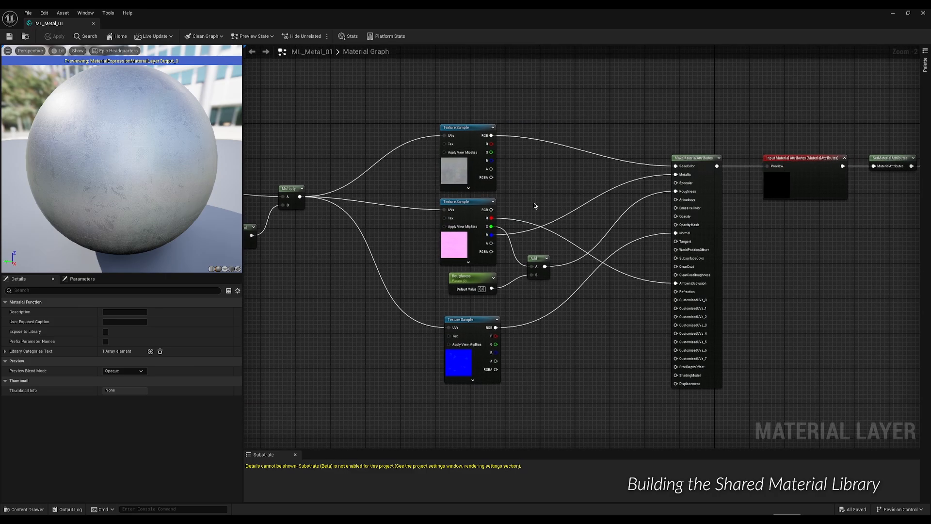
{"action": "right_click_drag", "start_coordinate": [604, 199], "coordinate": [884, 192]}
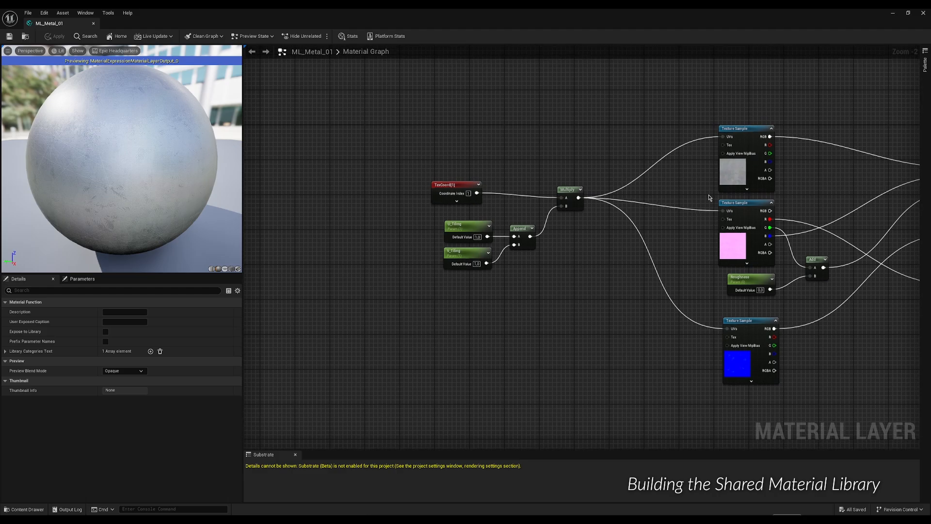
{"action": "left_click_drag", "start_coordinate": [423, 138], "coordinate": [594, 332]}
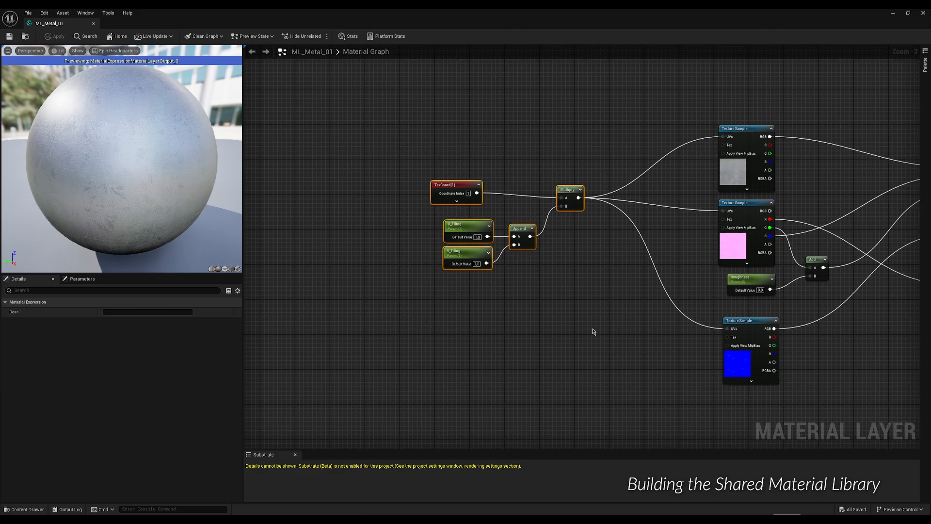
{"action": "left_click", "coordinate": [585, 291]}
{"action": "scroll", "coordinate": [384, 278], "scroll_direction": "down", "scroll_amount": 3}
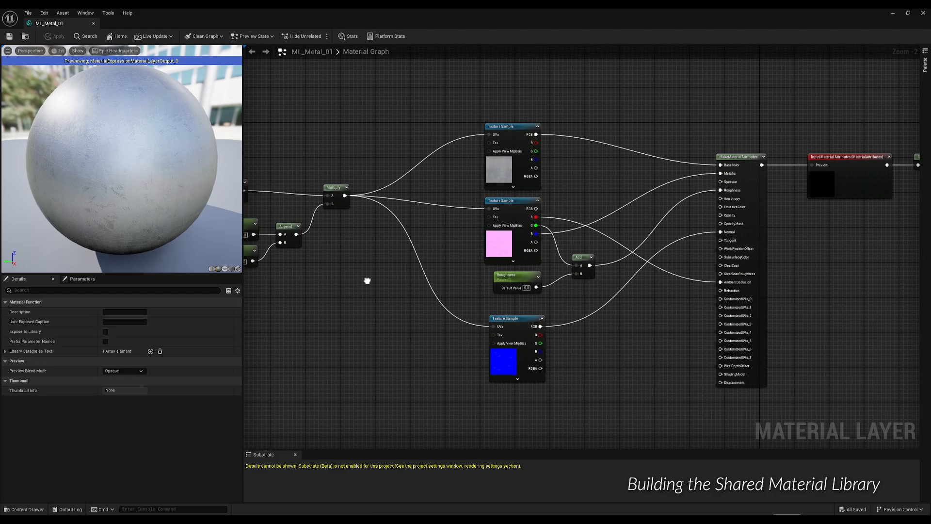
{"action": "right_click_drag", "start_coordinate": [399, 275], "coordinate": [427, 270]}
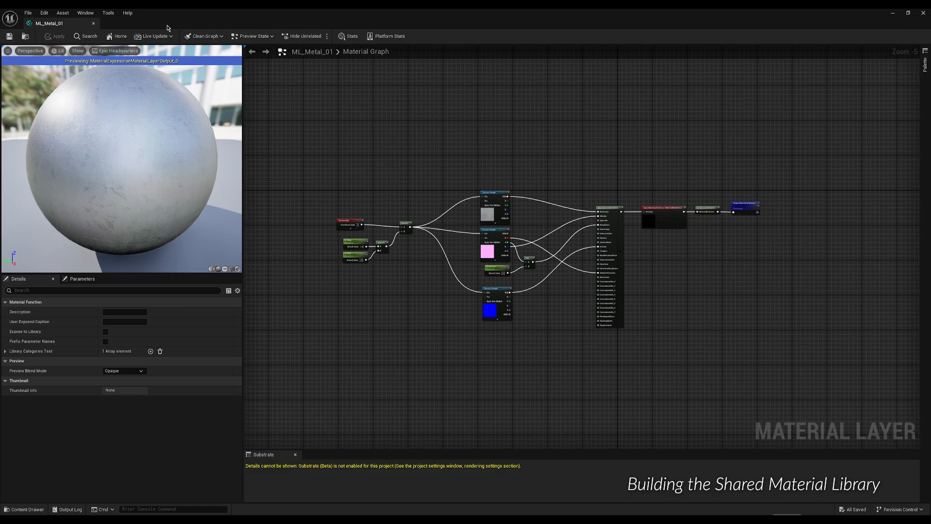
Step: Close the ML_Metal_01 editor and duplicate that layer in the BaseMaterials folder as ML_Dust_01
{"action": "left_click", "coordinate": [923, 13]}
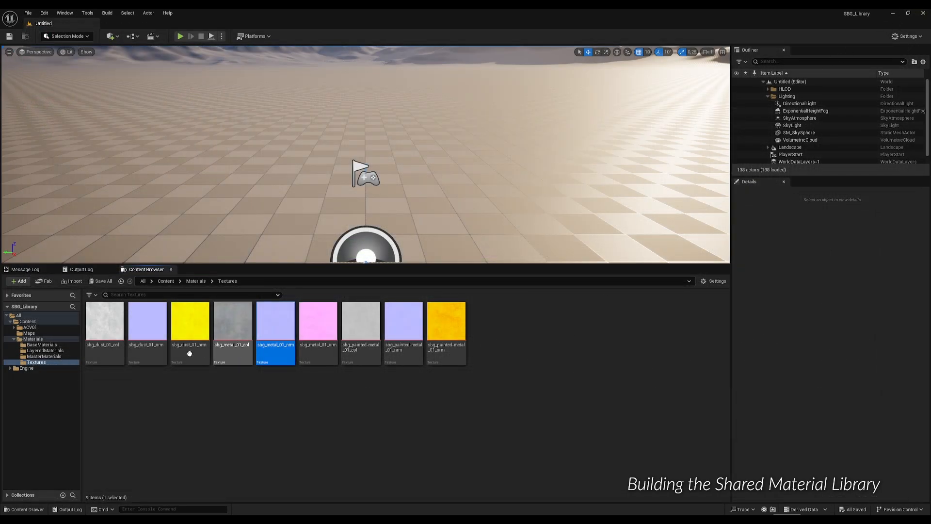
{"action": "left_click", "coordinate": [42, 345]}
{"action": "left_click", "coordinate": [178, 359]}
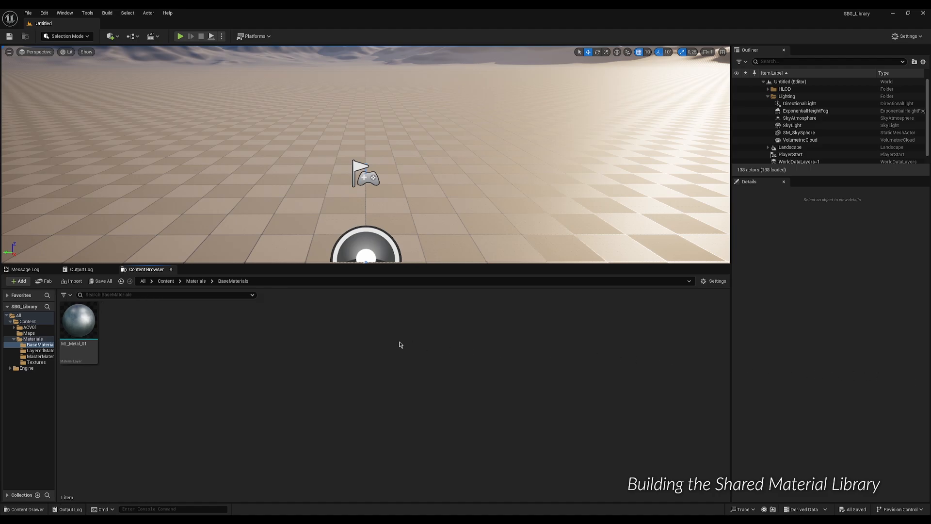
{"action": "left_click", "coordinate": [87, 325]}
{"action": "key", "text": "ctrl+d"}
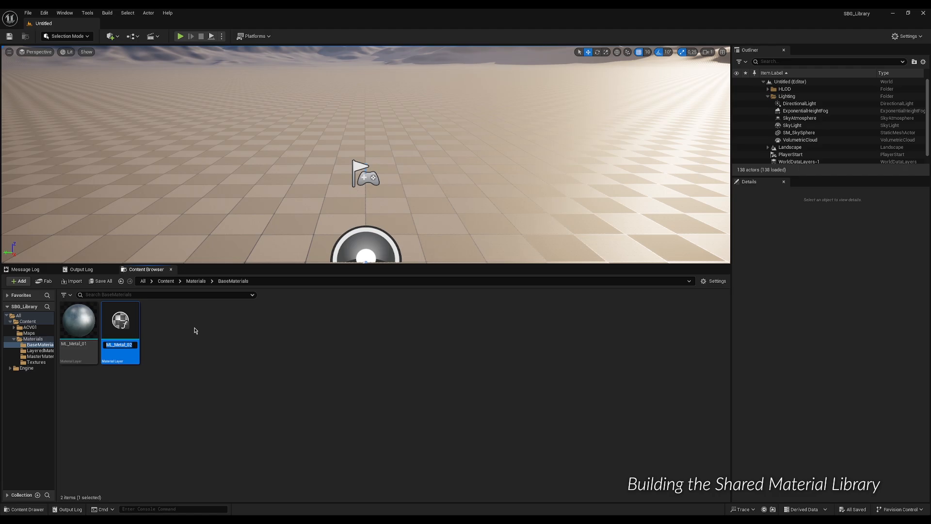
{"action": "key", "text": "End"}
{"action": "type", "text": "D"}
{"action": "key", "text": "Return"}
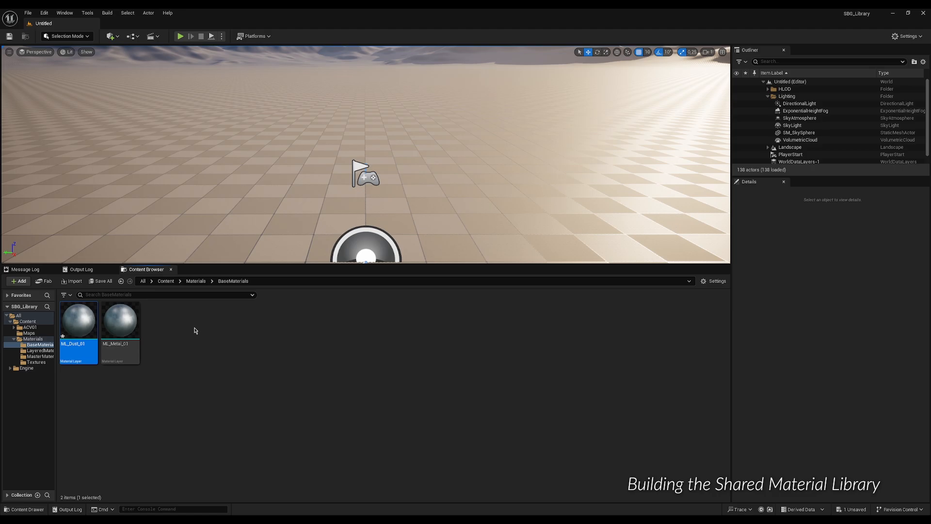
Step: Open ML_Dust_01 and assign sbg_dust_01_col from the Textures folder to its top Texture Sample
{"action": "key", "text": "Return"}
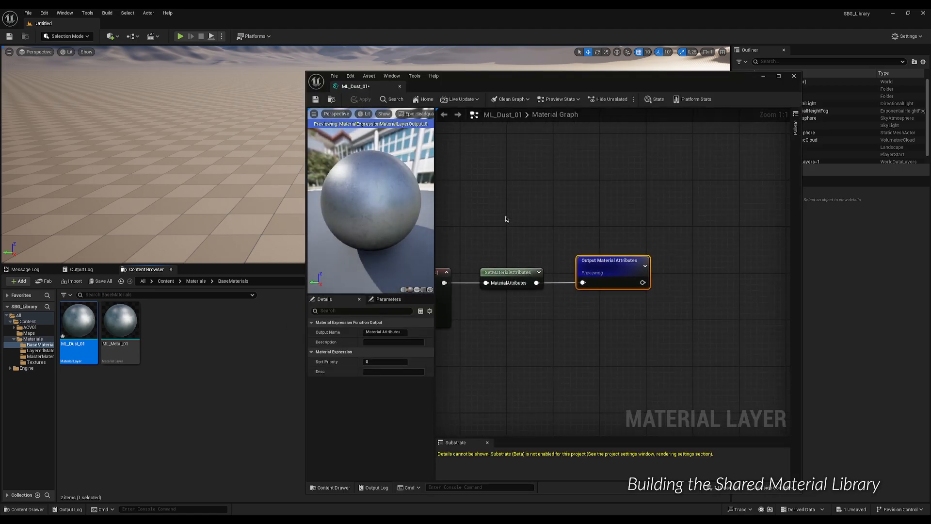
{"action": "right_click_drag", "start_coordinate": [606, 194], "coordinate": [672, 207]}
{"action": "scroll", "coordinate": [673, 206], "scroll_direction": "down", "scroll_amount": 3}
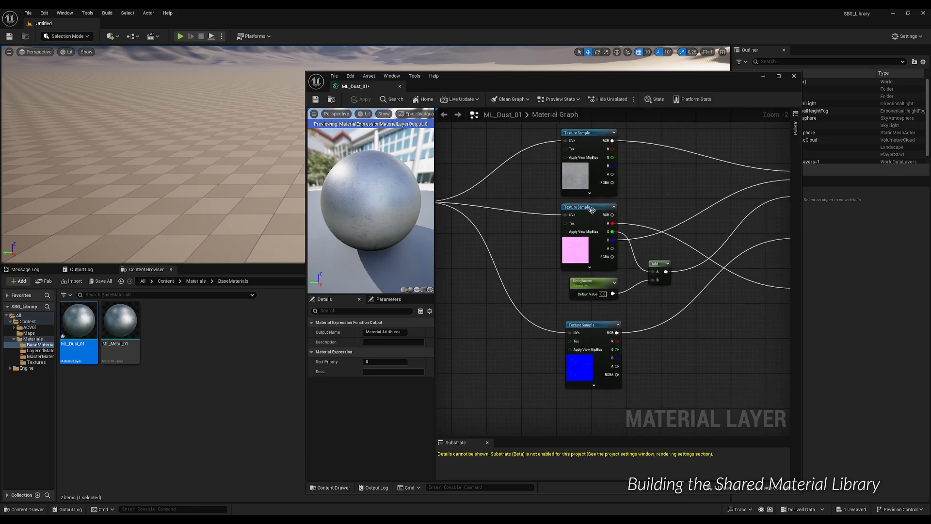
{"action": "left_click", "coordinate": [36, 362]}
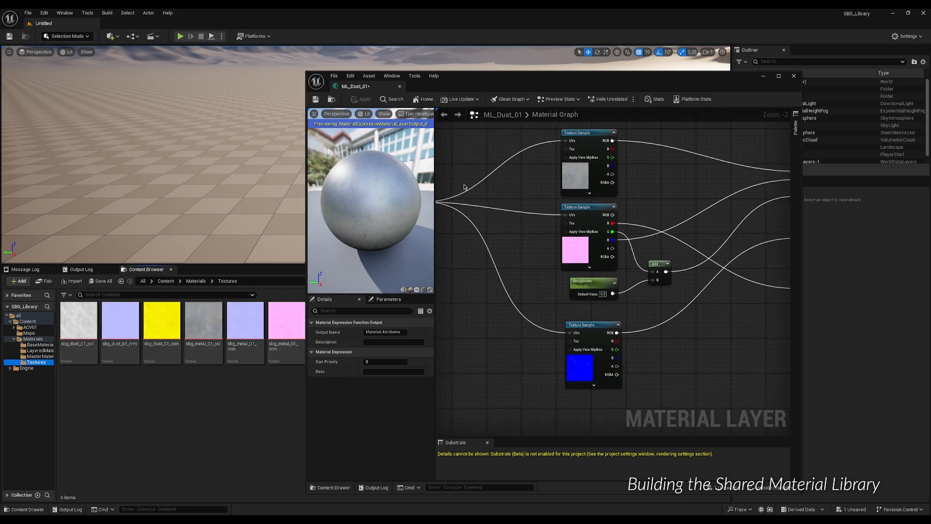
{"action": "left_click", "coordinate": [572, 134]}
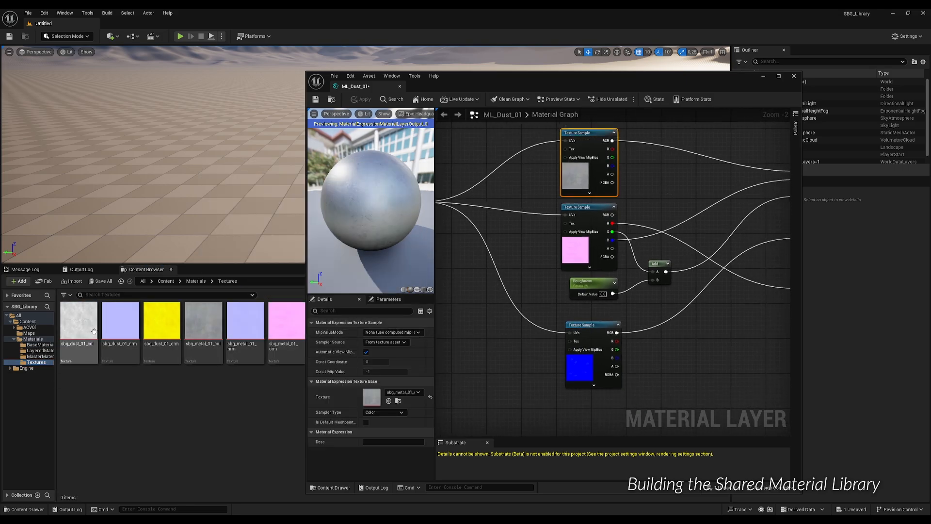
{"action": "left_click", "coordinate": [78, 322]}
{"action": "left_click", "coordinate": [388, 401]}
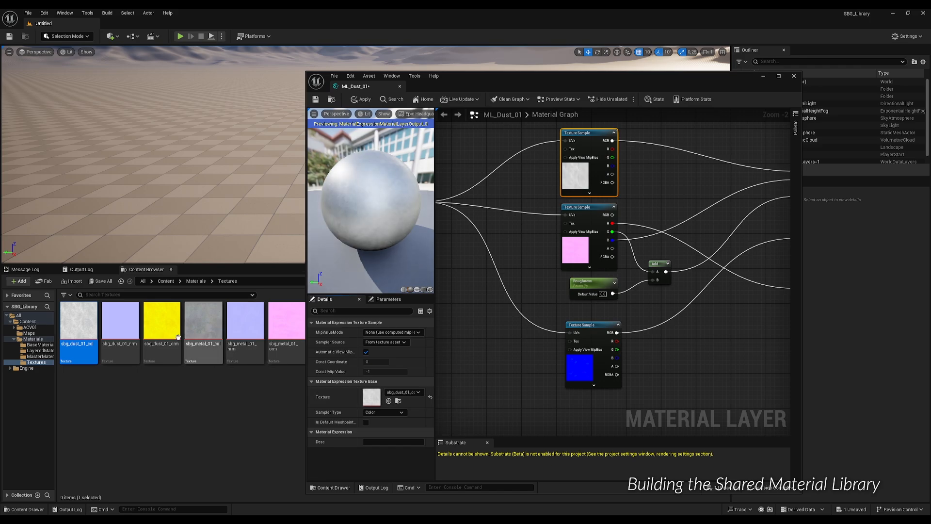
Step: Assign sbg_dust_01_nrm to the bottom Texture Sample and sbg_dust_01_orm to the middle one
{"action": "left_click", "coordinate": [123, 319]}
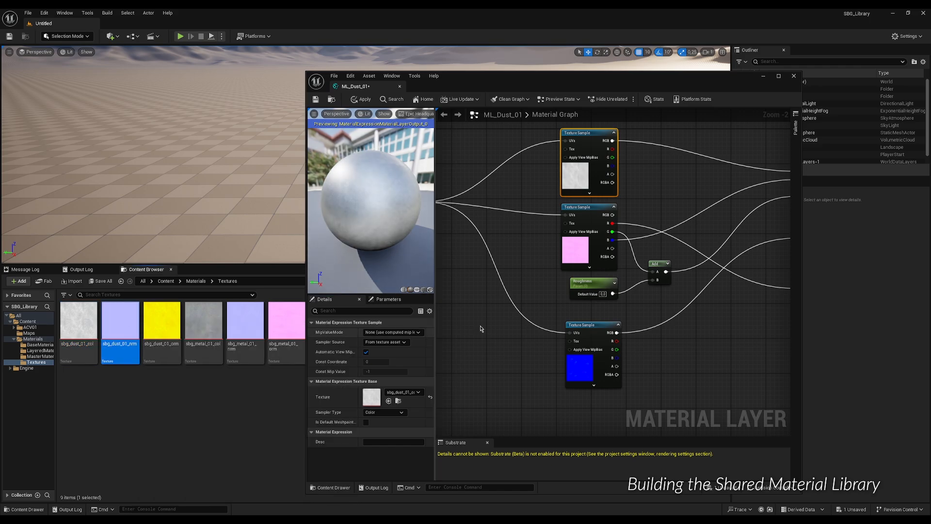
{"action": "left_click", "coordinate": [584, 325]}
{"action": "left_click", "coordinate": [389, 400]}
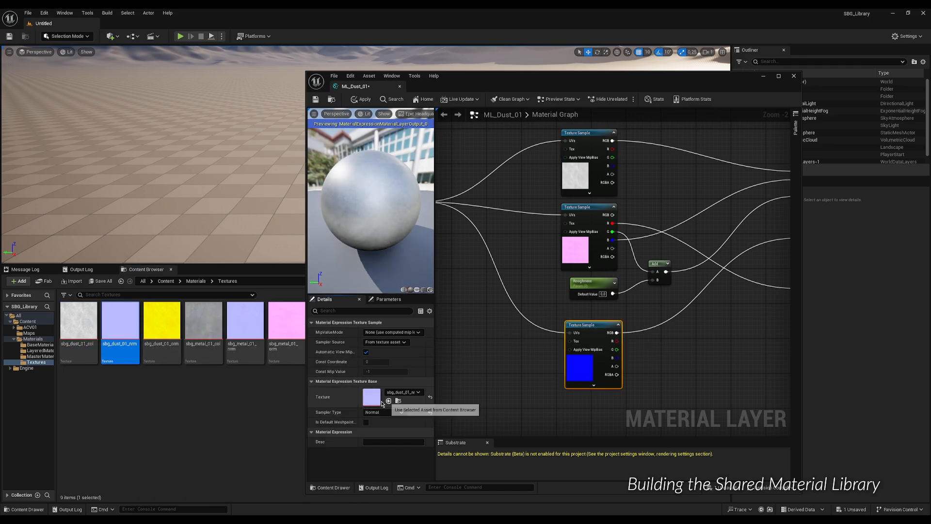
{"action": "left_click", "coordinate": [164, 326]}
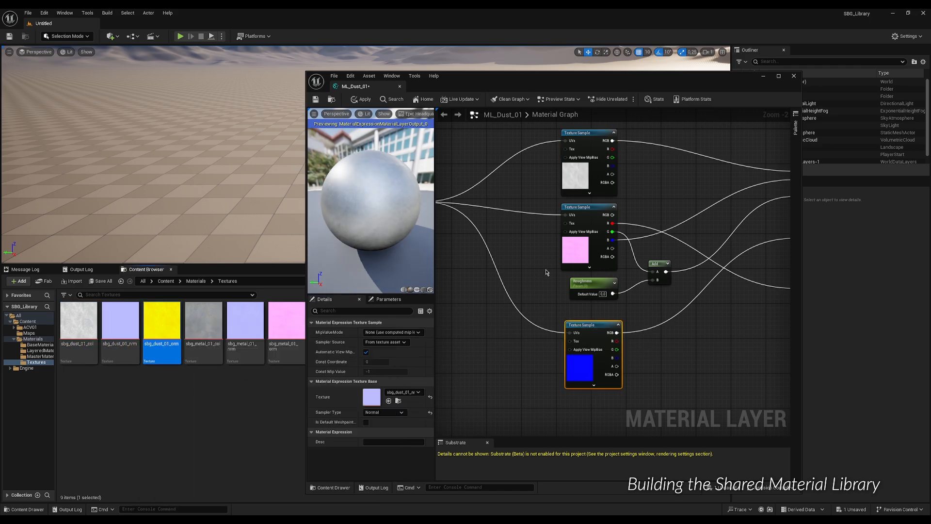
{"action": "left_click", "coordinate": [584, 207]}
{"action": "left_click", "coordinate": [388, 401]}
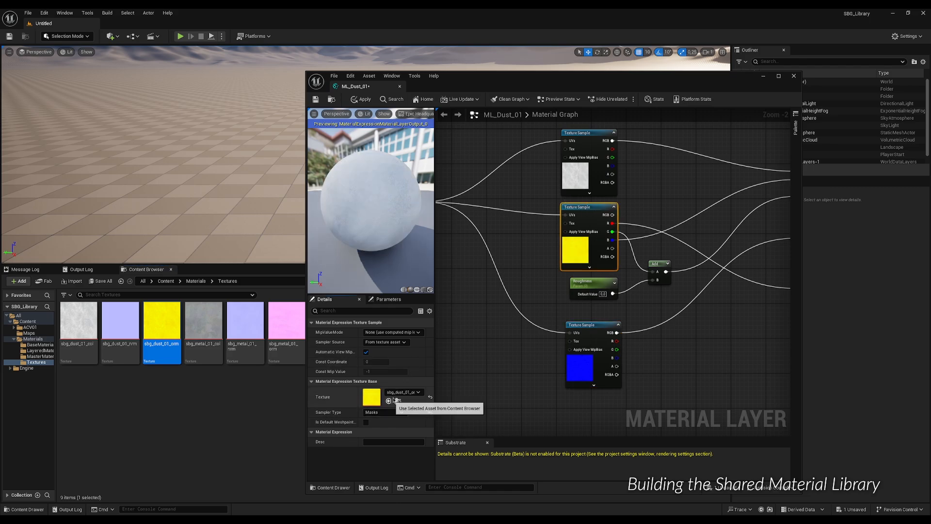
Step: Maximize the material editor window and save ML_Dust_01
{"action": "left_click", "coordinate": [778, 77]}
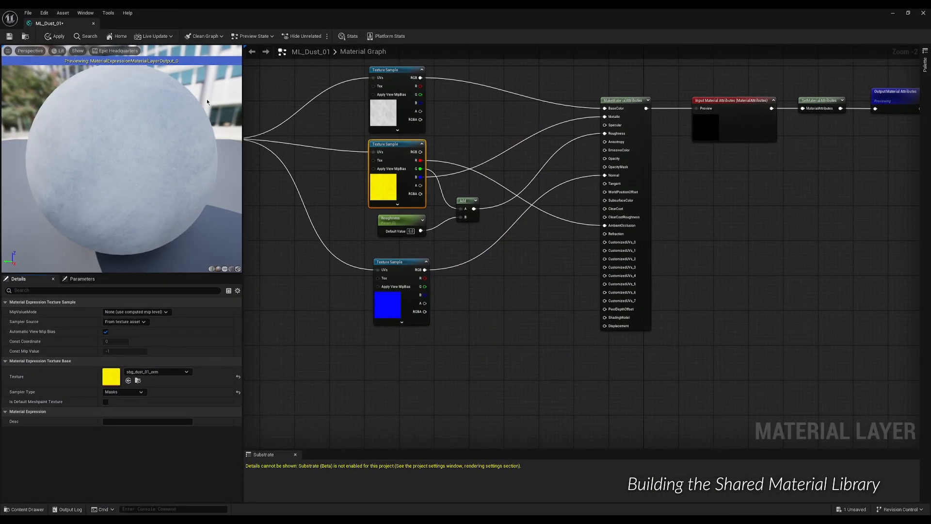
{"action": "left_click", "coordinate": [9, 37]}
{"action": "left_click", "coordinate": [470, 181]}
Step: Delete the Roughness parameter and the Add node from the ML_Dust_01 graph
{"action": "scroll", "coordinate": [485, 201], "scroll_direction": "down", "scroll_amount": 2}
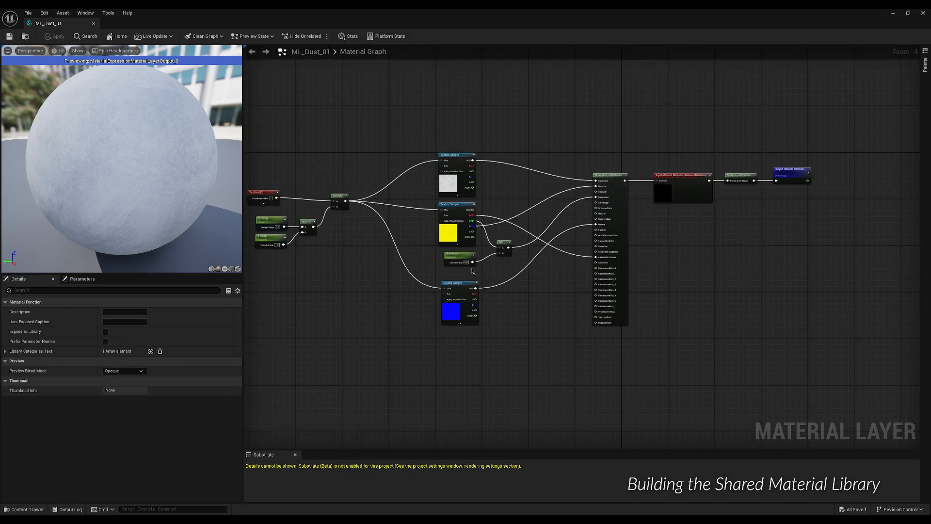
{"action": "scroll", "coordinate": [471, 269], "scroll_direction": "up", "scroll_amount": 1}
{"action": "left_click_drag", "start_coordinate": [457, 270], "coordinate": [513, 250]}
{"action": "key", "text": "Delete"}
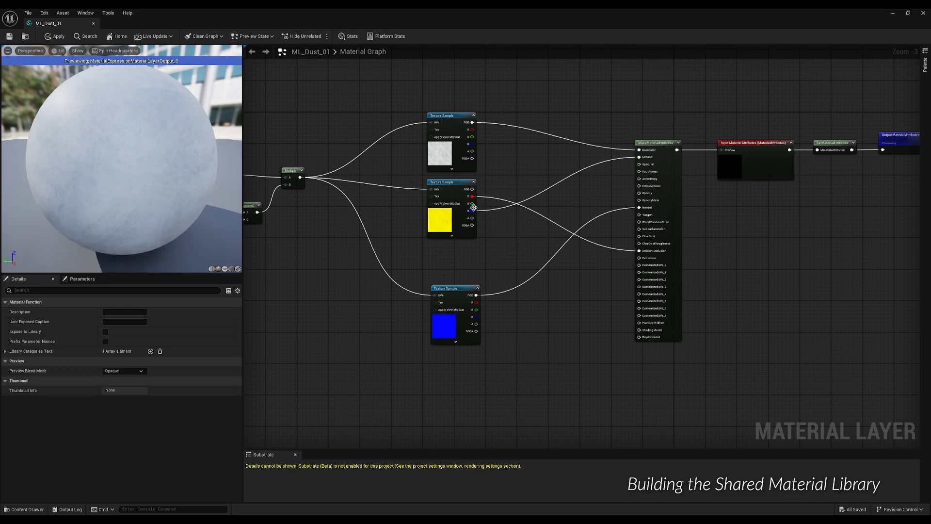
Step: Wire the middle Texture Sample's G output to Roughness on MakeMaterialAttributes and move the bottom Texture Sample up beneath it
{"action": "left_click_drag", "start_coordinate": [472, 204], "coordinate": [639, 171]}
{"action": "left_click_drag", "start_coordinate": [450, 286], "coordinate": [449, 250]}
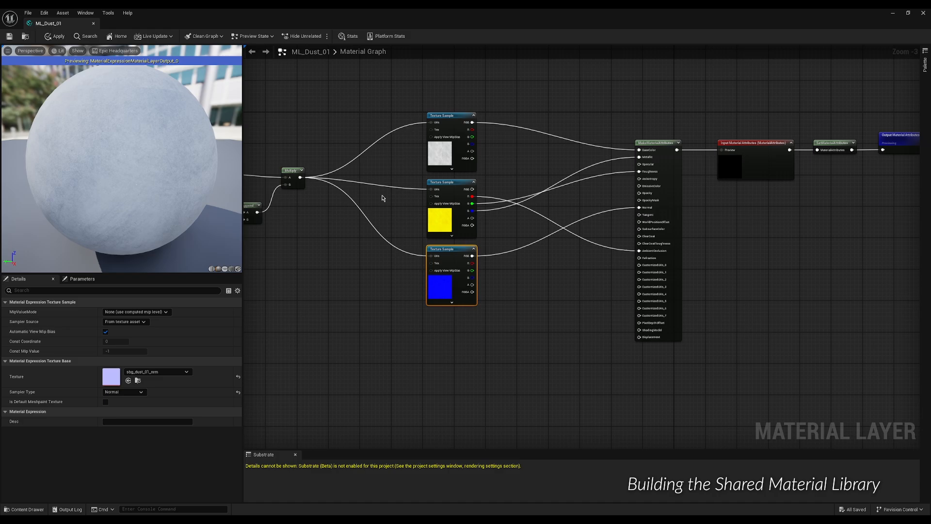
Step: Add a Constant3Vector node and place it above the three texture samples in the ML_Dust_01 graph
{"action": "right_click_drag", "start_coordinate": [382, 198], "coordinate": [475, 265]}
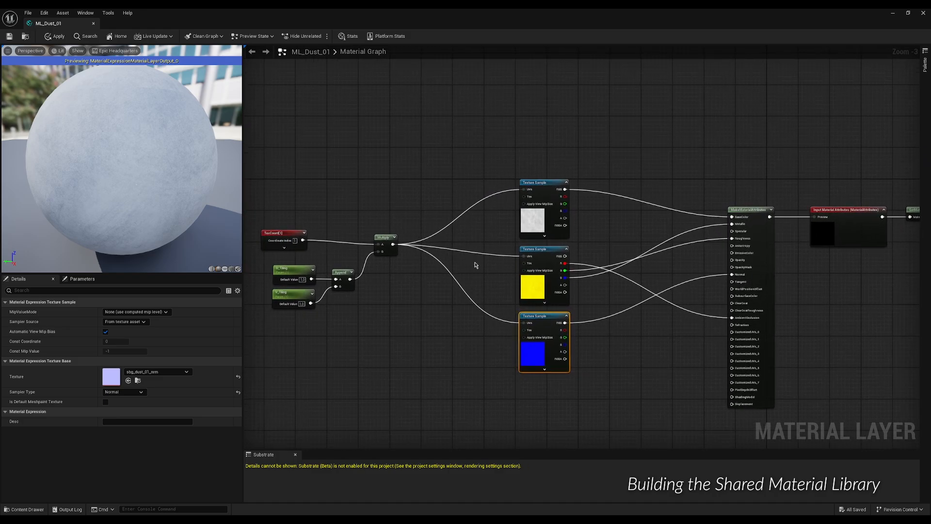
{"action": "right_click", "coordinate": [457, 173]}
{"action": "type", "text": "cons"}
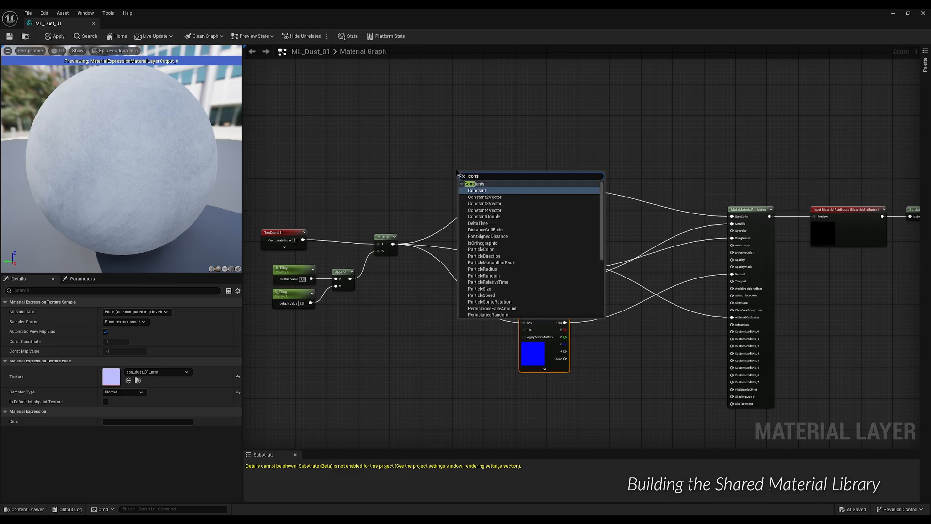
{"action": "left_click", "coordinate": [485, 203]}
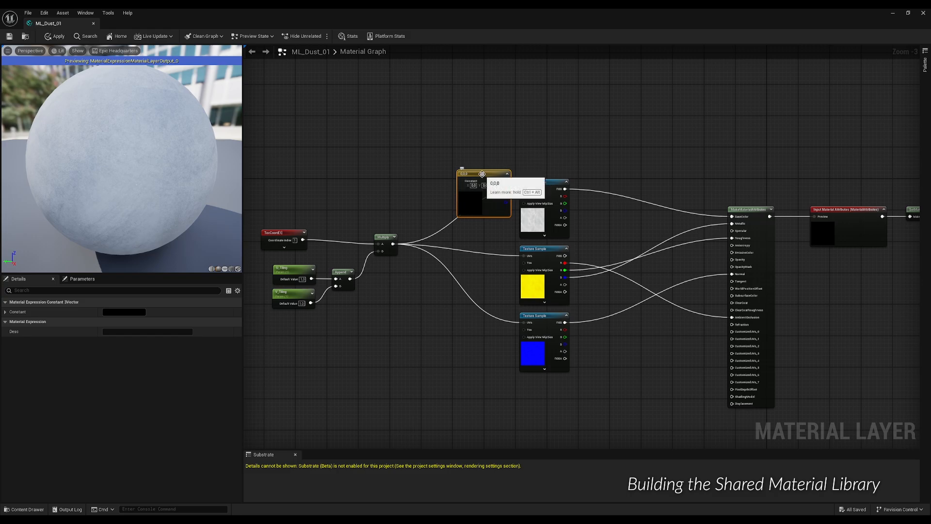
{"action": "left_click_drag", "start_coordinate": [482, 174], "coordinate": [542, 131]}
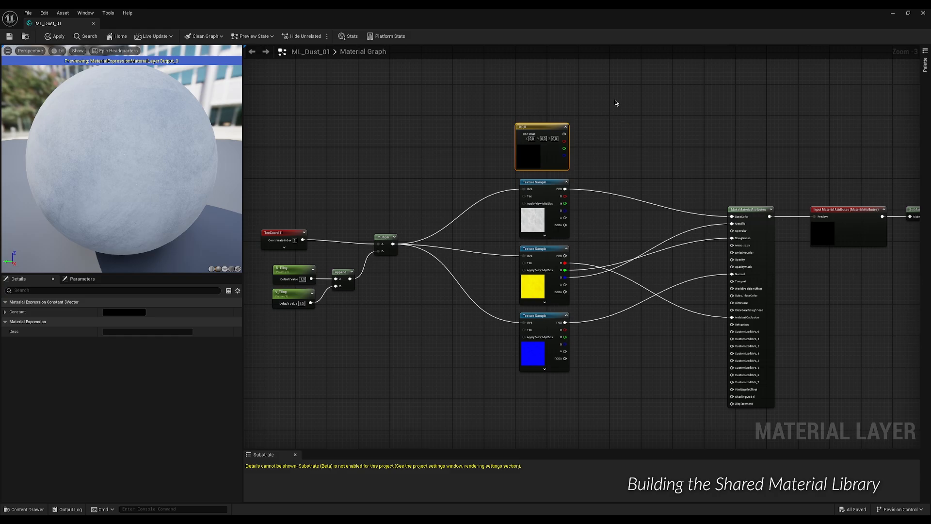
Step: Add a Blend_Darken node and connect the dust color texture's RGB output to its Base input
{"action": "right_click", "coordinate": [634, 143]}
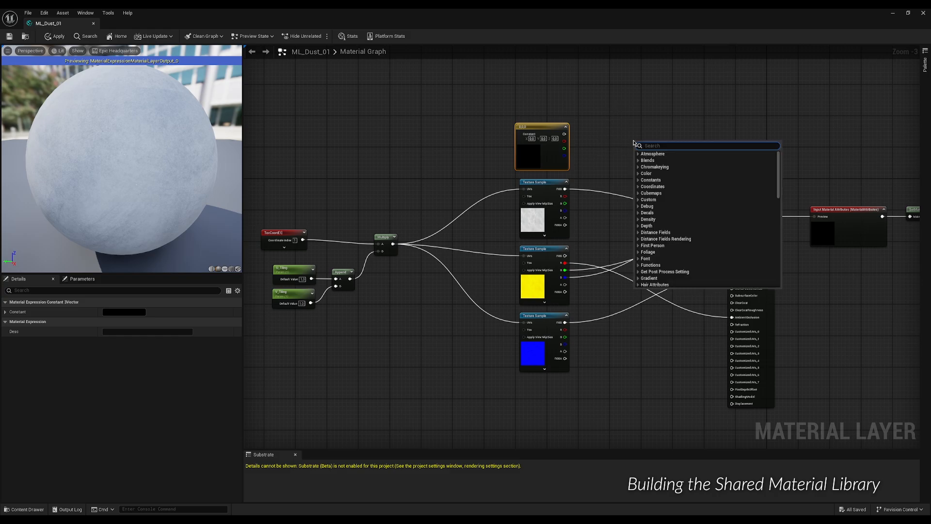
{"action": "type", "text": "blen"}
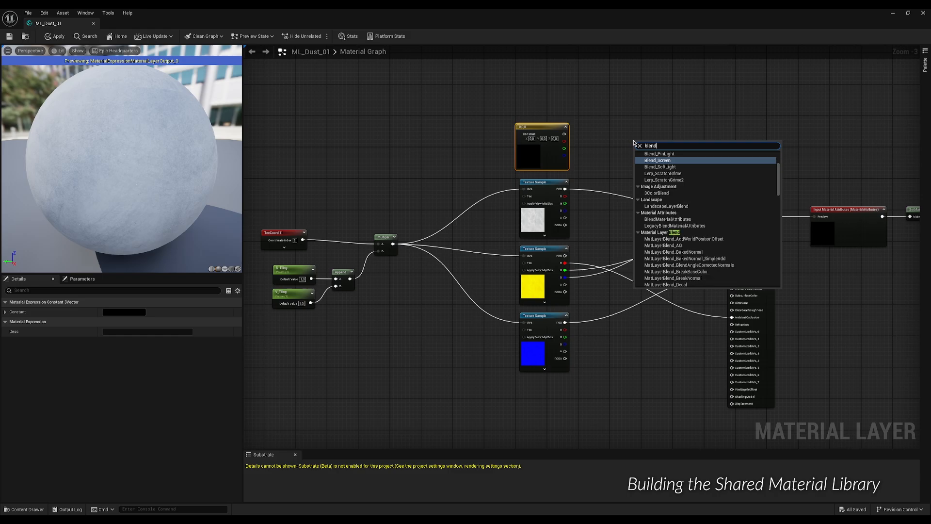
{"action": "type", "text": "d mul"}
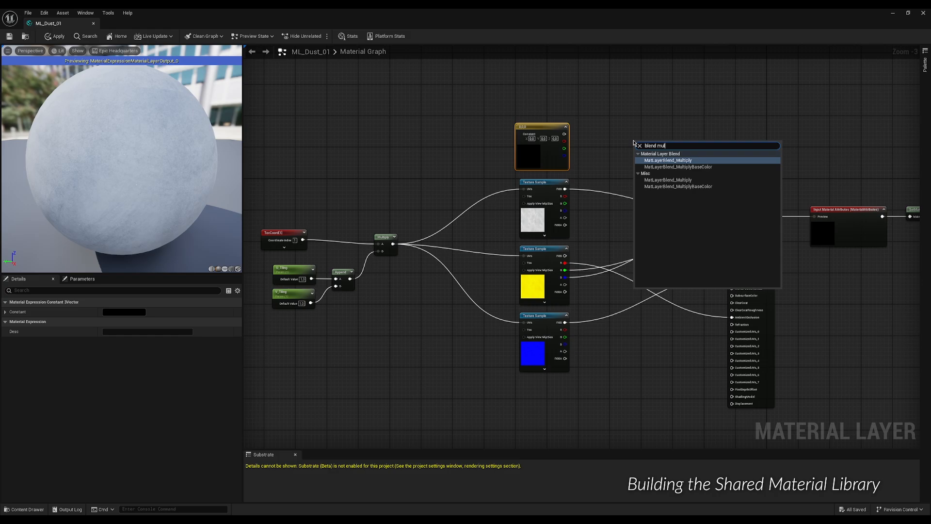
{"action": "double_click", "coordinate": [651, 145]}
{"action": "type", "text": "rk"}
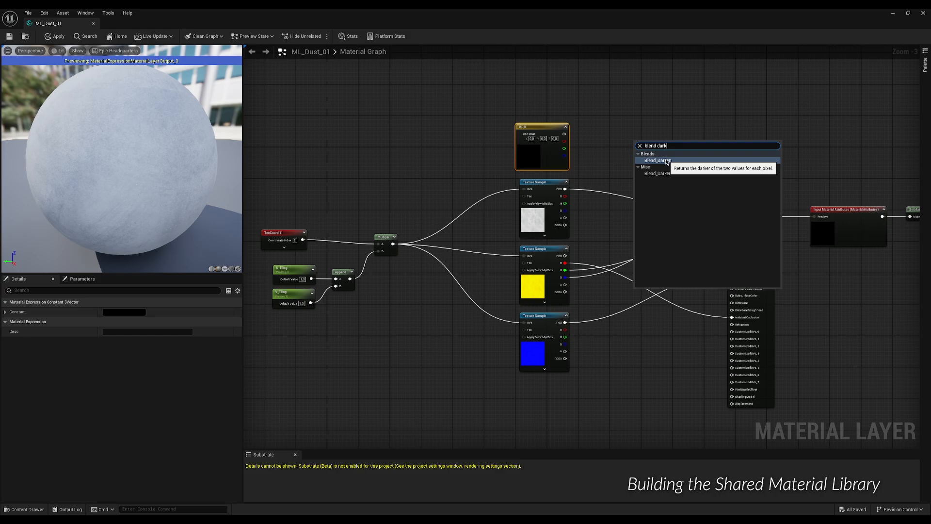
{"action": "left_click", "coordinate": [666, 161]}
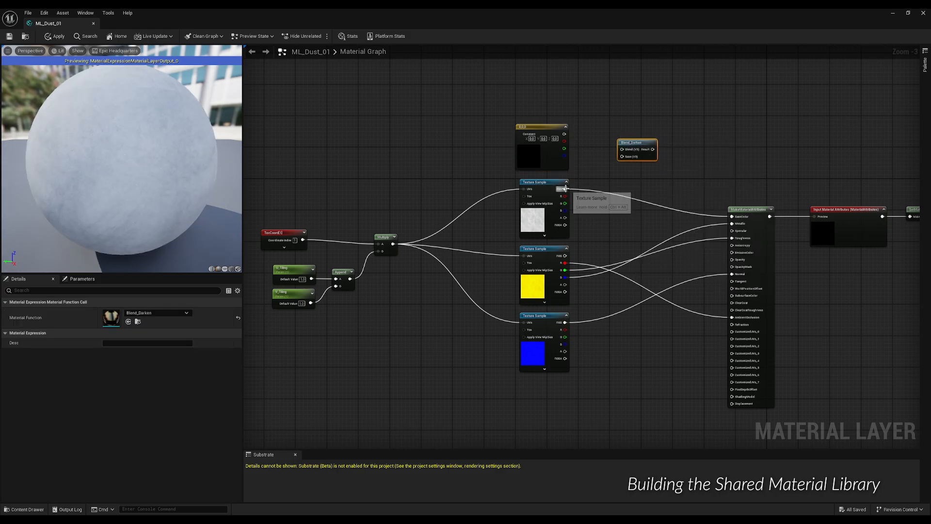
{"action": "left_click_drag", "start_coordinate": [565, 188], "coordinate": [623, 158]}
Step: Set the Constant3Vector's color to white (1, 1, 1)
{"action": "left_click", "coordinate": [524, 126]}
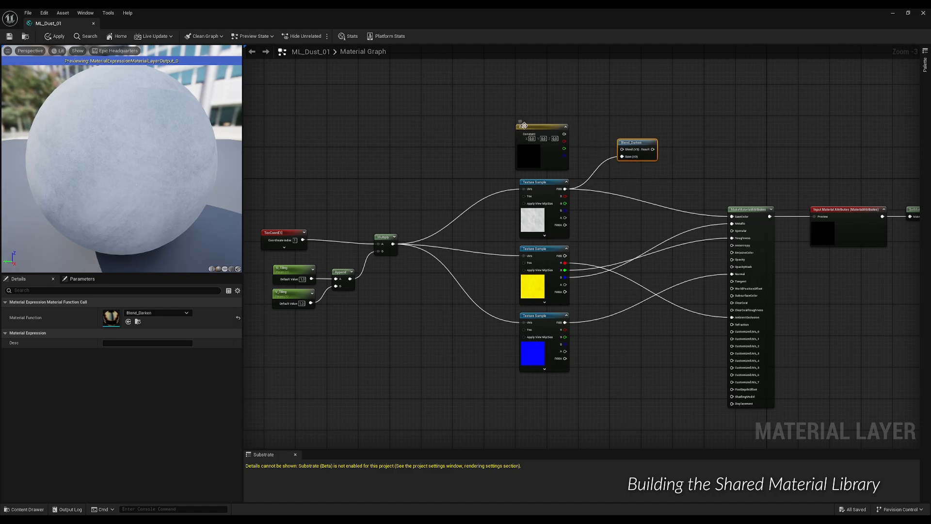
{"action": "left_click", "coordinate": [115, 313]}
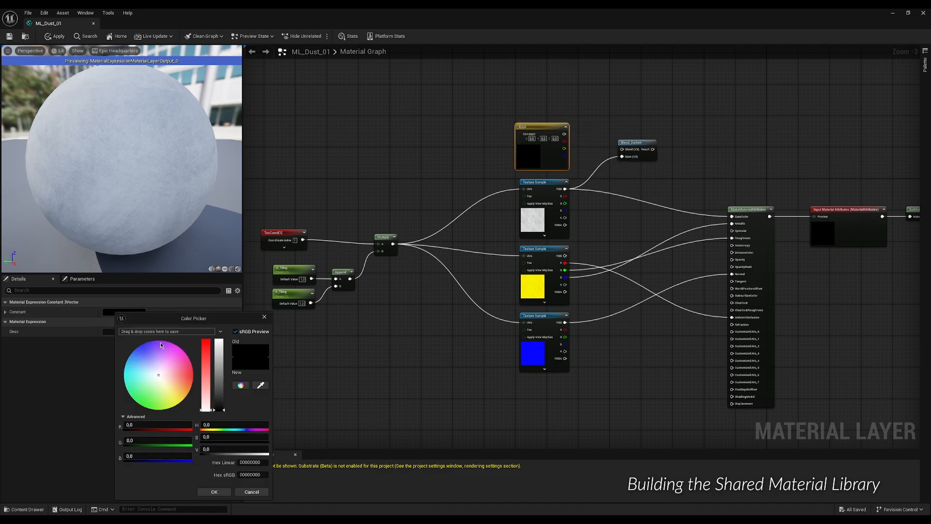
{"action": "left_click_drag", "start_coordinate": [223, 356], "coordinate": [223, 331]}
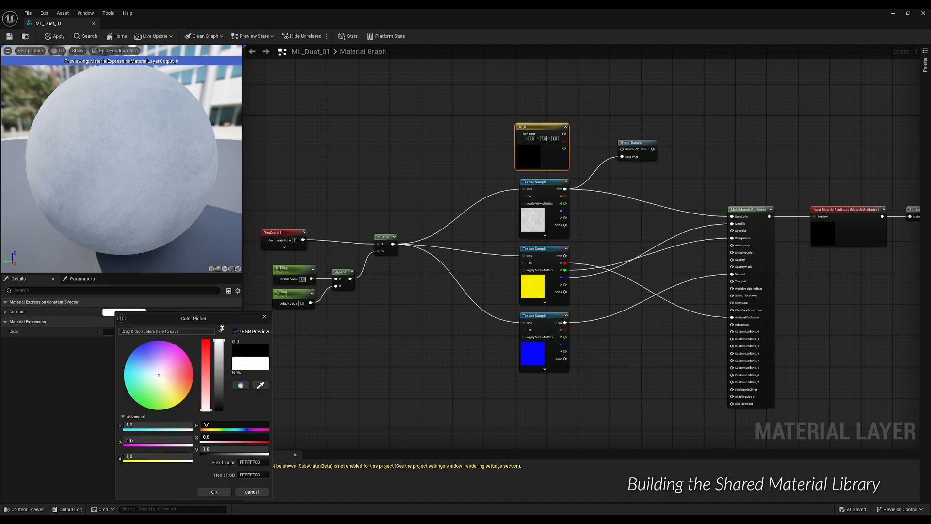
{"action": "left_click", "coordinate": [222, 491]}
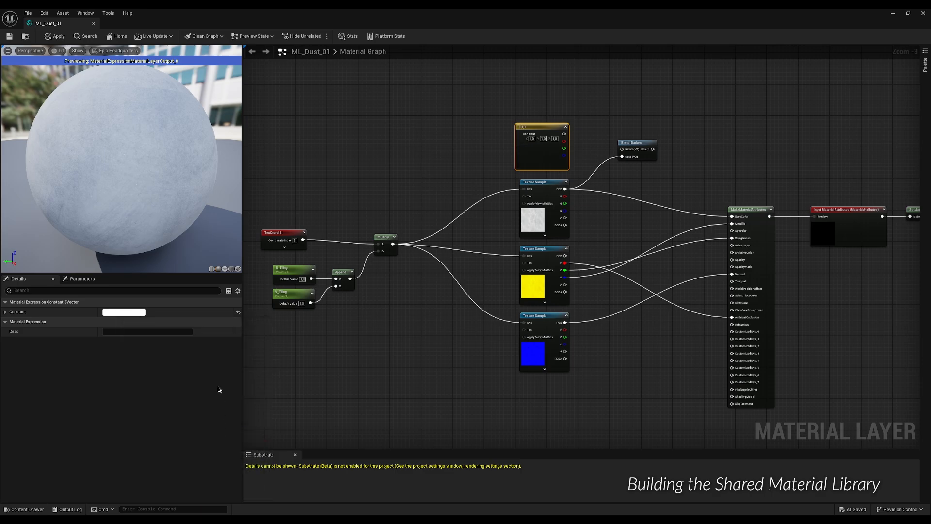
Step: Convert the white constant to a parameter named Color
{"action": "right_click", "coordinate": [537, 128]}
{"action": "left_click", "coordinate": [554, 149]}
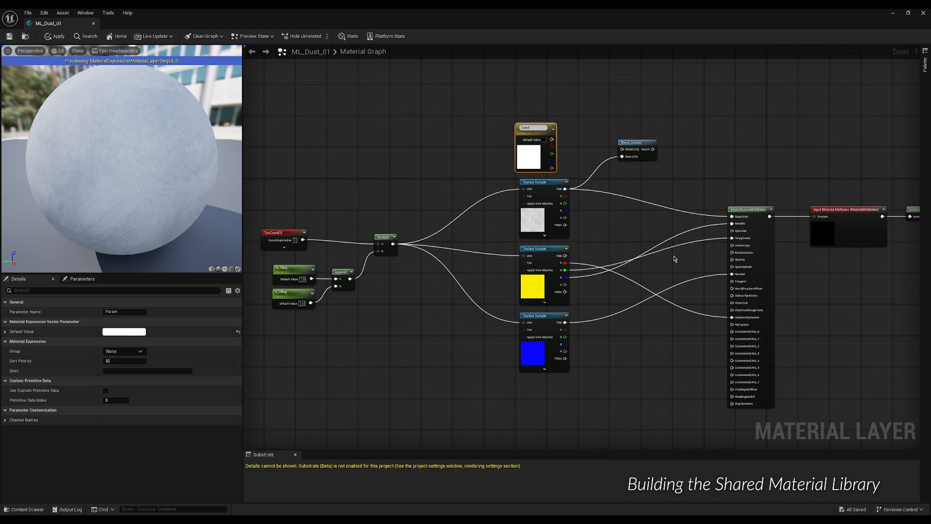
{"action": "type", "text": "Color"}
{"action": "key", "text": "Return"}
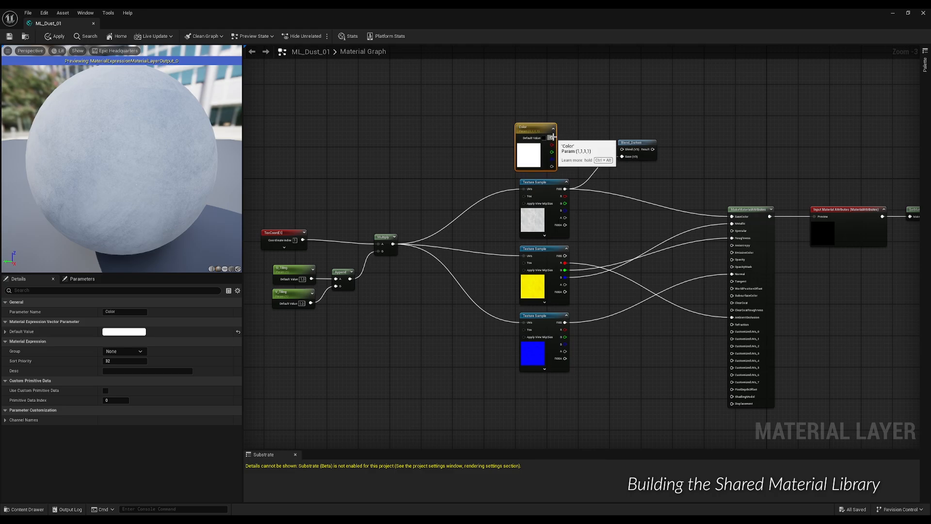
Step: Connect the Color parameter to Blend_Darken's Blend input and feed the blend result into BaseColor
{"action": "left_click_drag", "start_coordinate": [552, 138], "coordinate": [731, 217]}
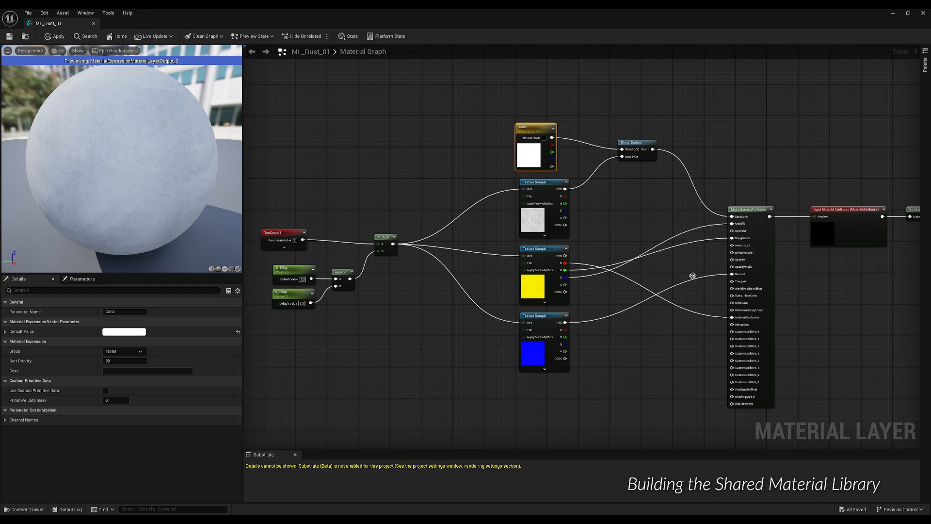
{"action": "scroll", "coordinate": [681, 265], "scroll_direction": "down", "scroll_amount": 1}
{"action": "right_click_drag", "start_coordinate": [680, 266], "coordinate": [592, 263]}
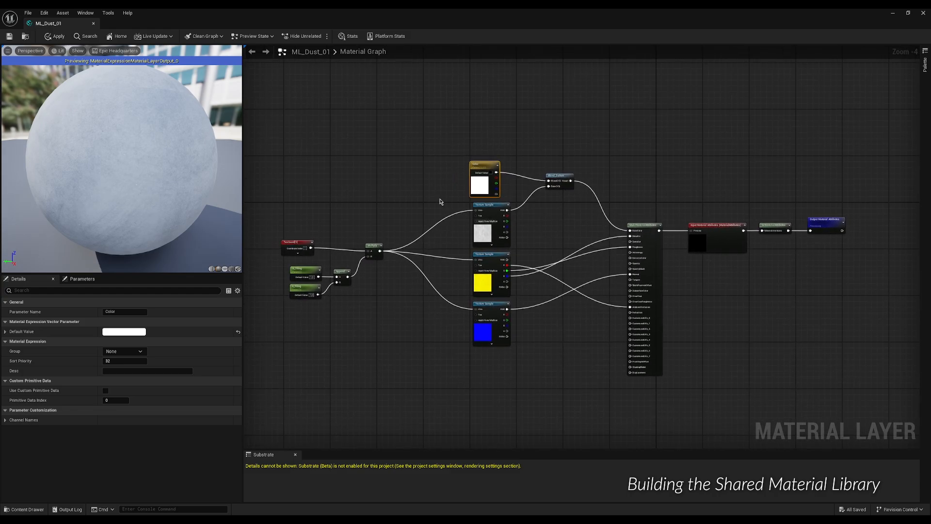
Step: Save the ML_Dust_01 material layer and close its editor
{"action": "left_click", "coordinate": [8, 37]}
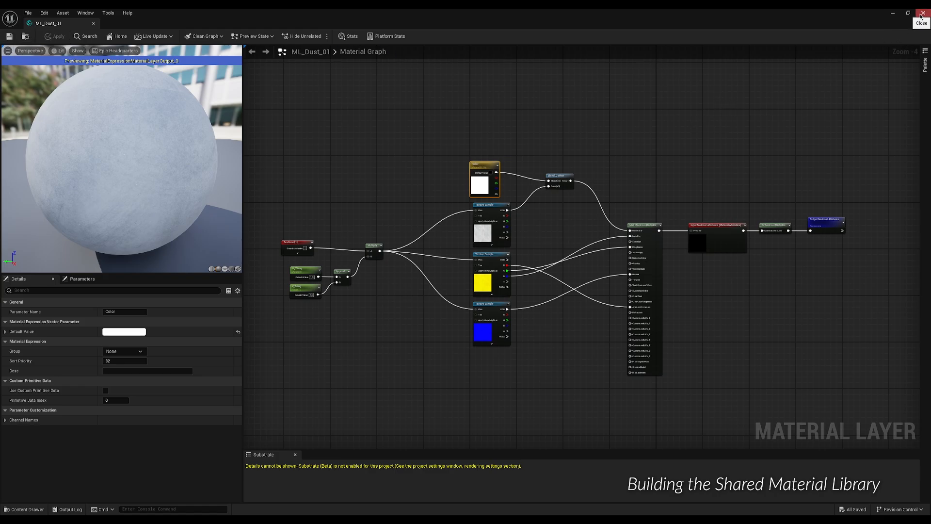
{"action": "left_click", "coordinate": [922, 15]}
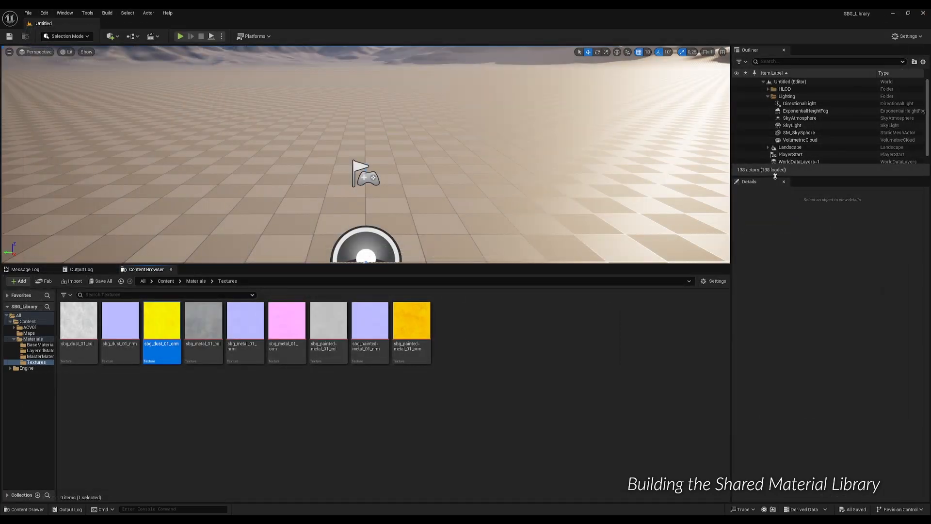
Step: In the BaseMaterials folder, duplicate ML_Metal_01 and name the copy ML_PaintedMetal_01
{"action": "left_click", "coordinate": [35, 361]}
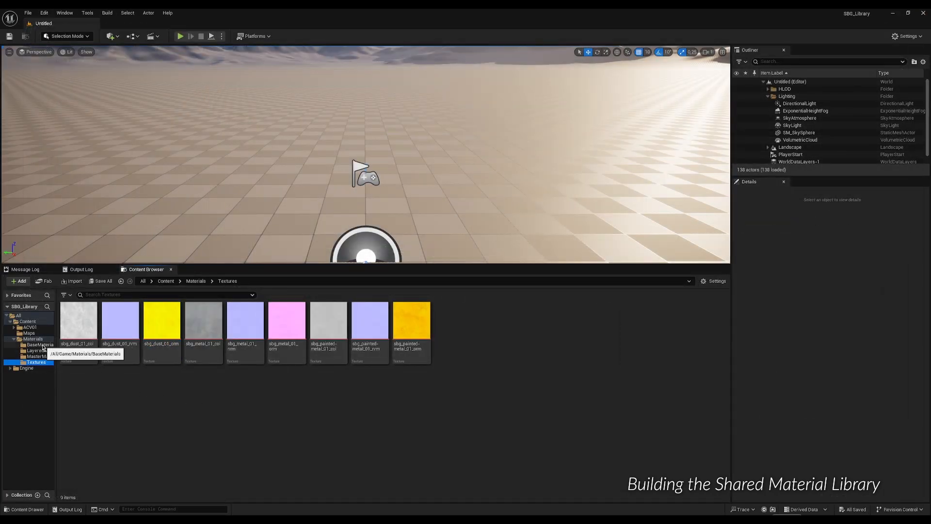
{"action": "left_click", "coordinate": [42, 345]}
{"action": "left_click", "coordinate": [161, 353]}
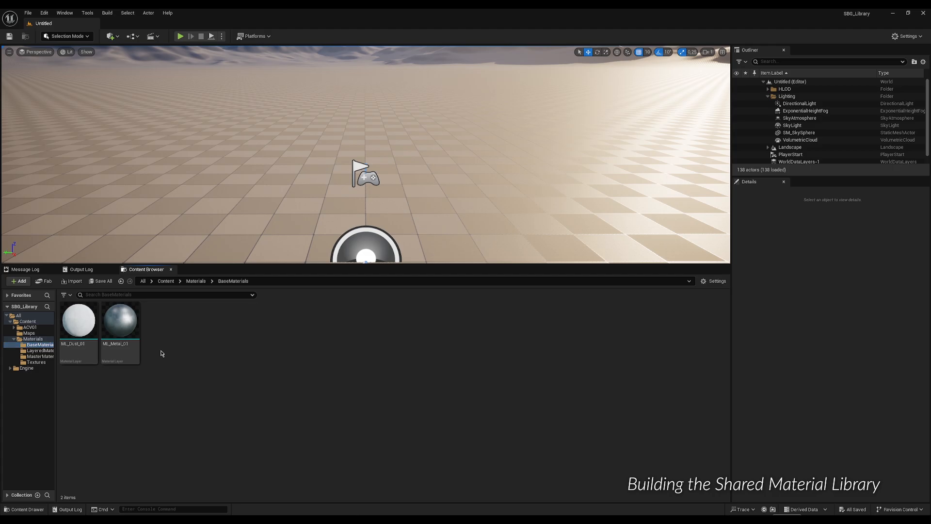
{"action": "left_click", "coordinate": [122, 343]}
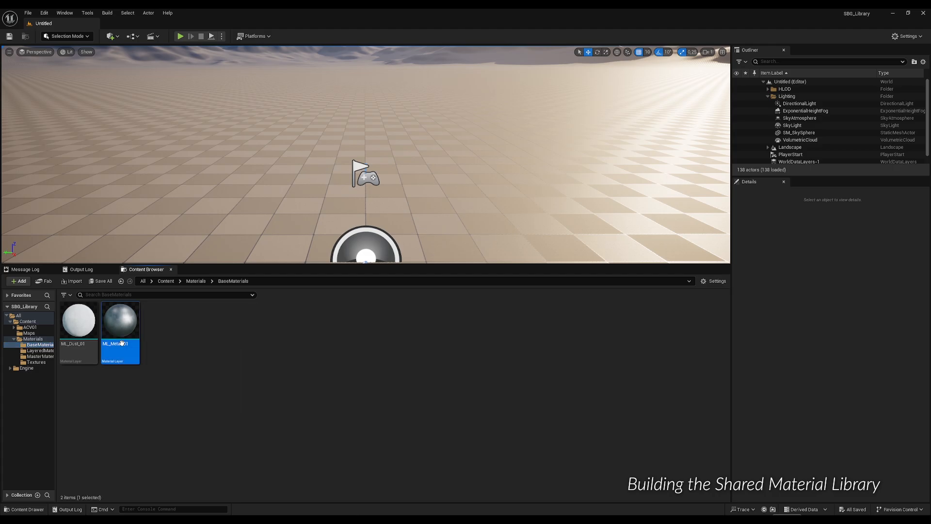
{"action": "key", "text": "ctrl+d"}
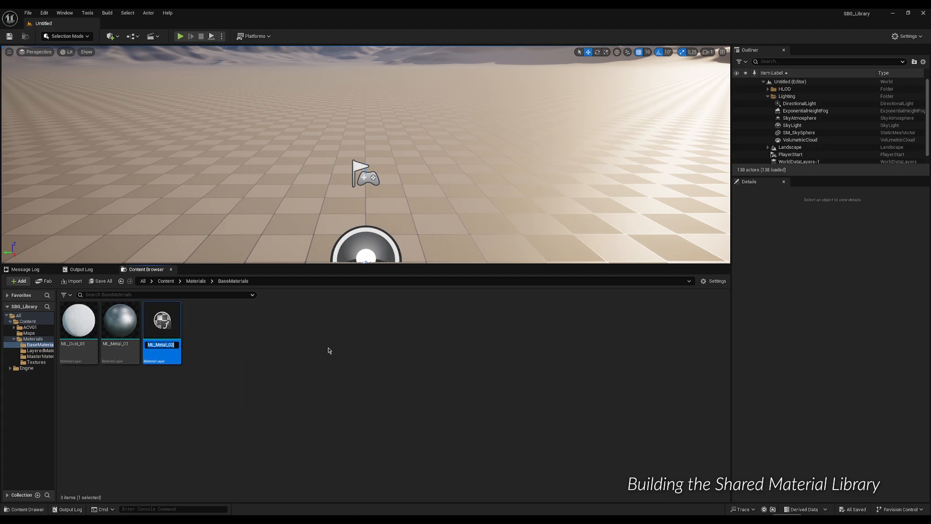
{"action": "key", "text": "Right"}
{"action": "type", "text": "Pa"}
{"action": "key", "text": "End"}
{"action": "key", "text": "Return"}
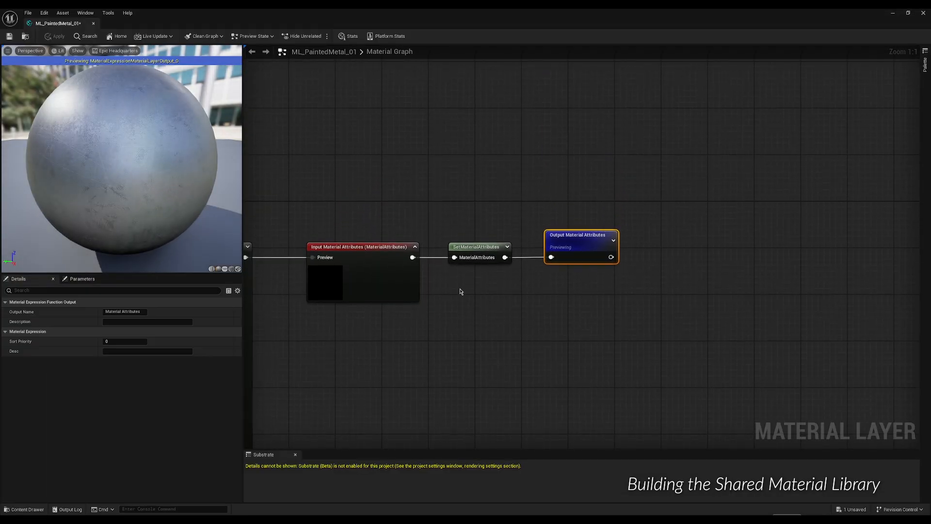
Step: Show the Textures folder and arrange the restored ML_PaintedMetal_01 graph window beside its texture assets
{"action": "scroll", "coordinate": [461, 291], "scroll_direction": "down", "scroll_amount": 8}
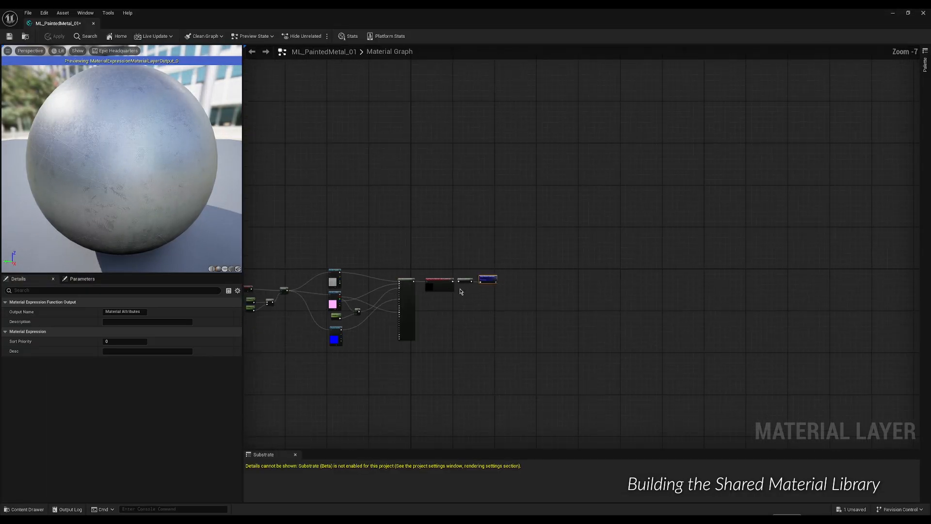
{"action": "right_click_drag", "start_coordinate": [443, 322], "coordinate": [622, 297]}
{"action": "scroll", "coordinate": [606, 275], "scroll_direction": "up", "scroll_amount": 4}
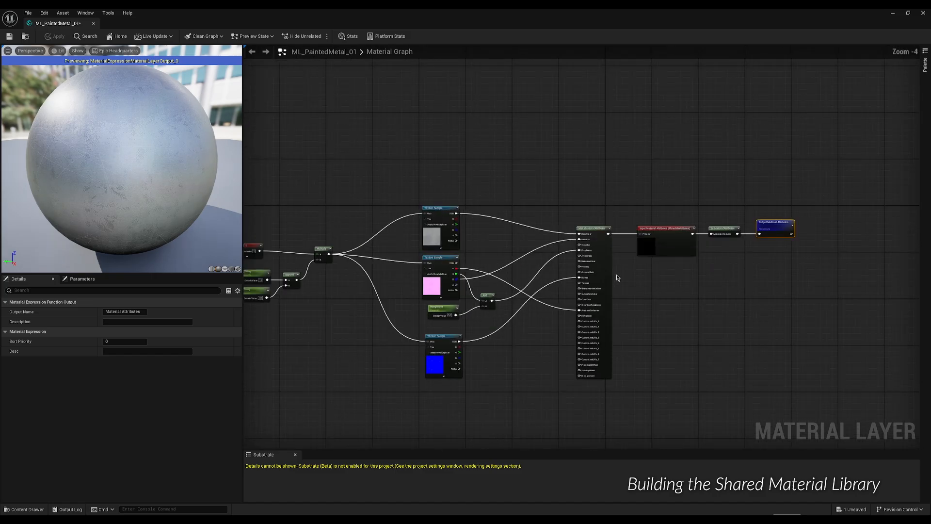
{"action": "right_click_drag", "start_coordinate": [529, 276], "coordinate": [607, 238]}
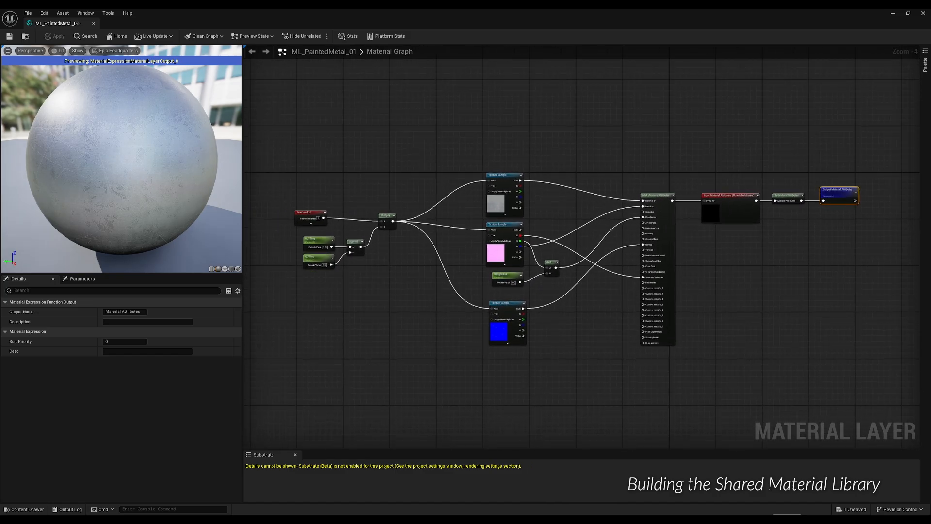
{"action": "left_click", "coordinate": [908, 13]}
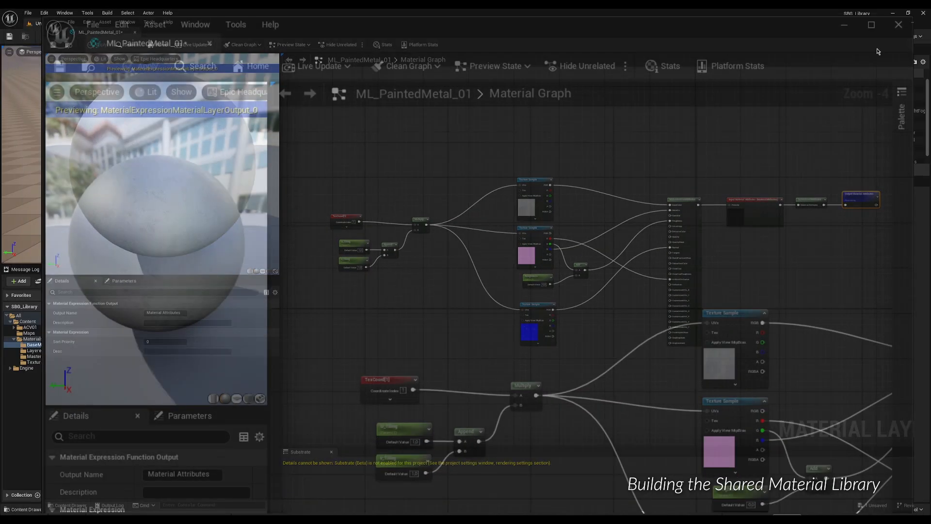
{"action": "left_click", "coordinate": [30, 362]}
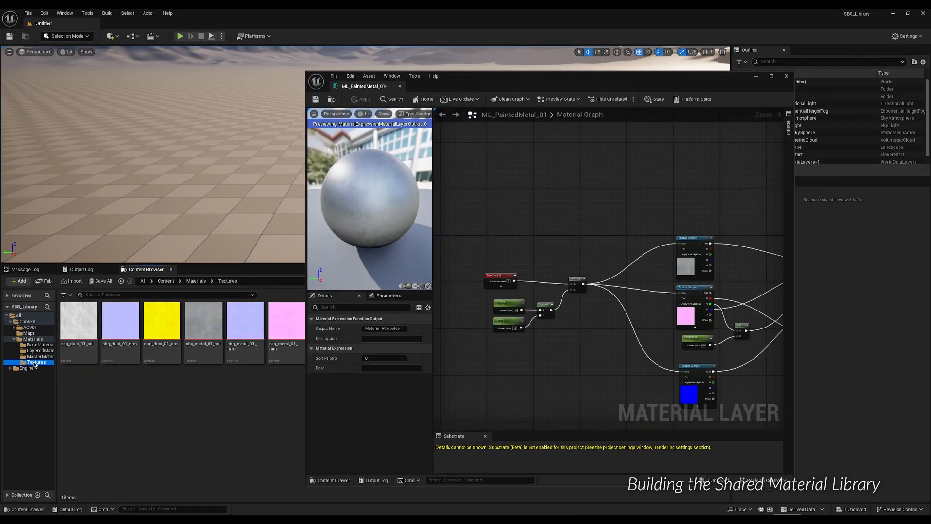
{"action": "left_click_drag", "start_coordinate": [574, 84], "coordinate": [695, 87]}
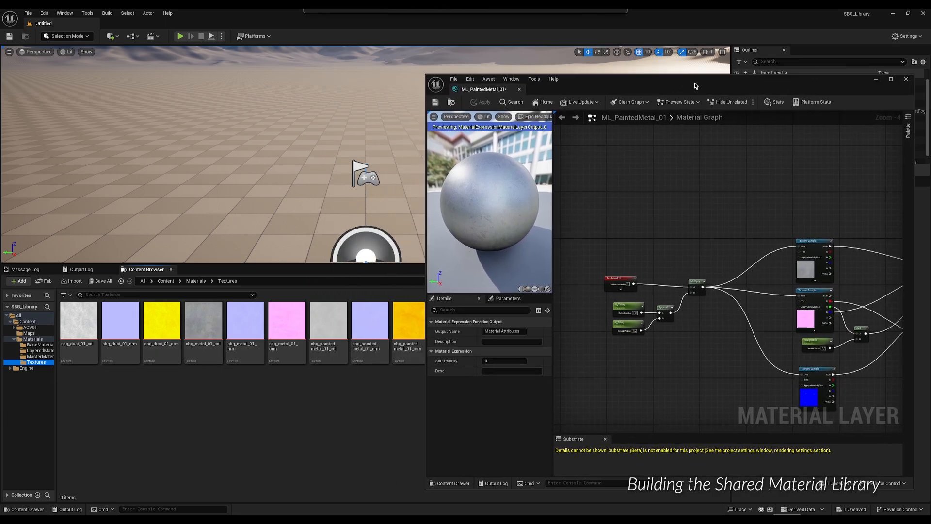
Step: Assign the sbg_painted-metal_01_col texture to the color texture sample feeding BaseColor
{"action": "left_click", "coordinate": [819, 241]}
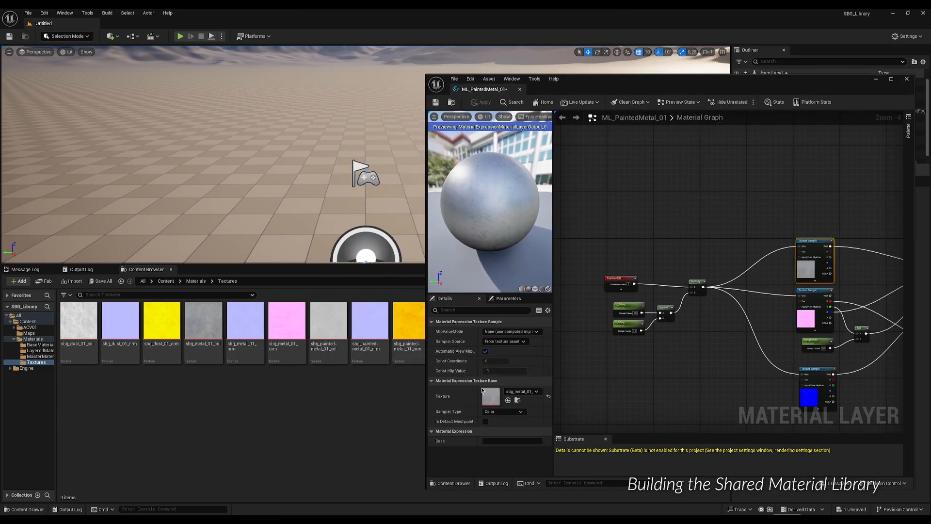
{"action": "left_click", "coordinate": [339, 330]}
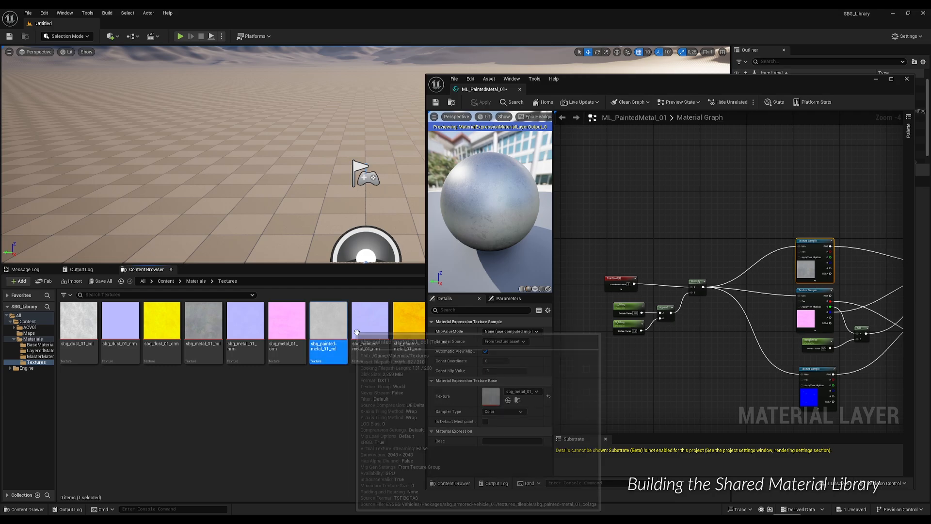
{"action": "left_click", "coordinate": [508, 400]}
Step: Assign the sbg_painted-metal_01_orm texture to the masks texture sample in the middle of the graph
{"action": "left_click", "coordinate": [806, 290]}
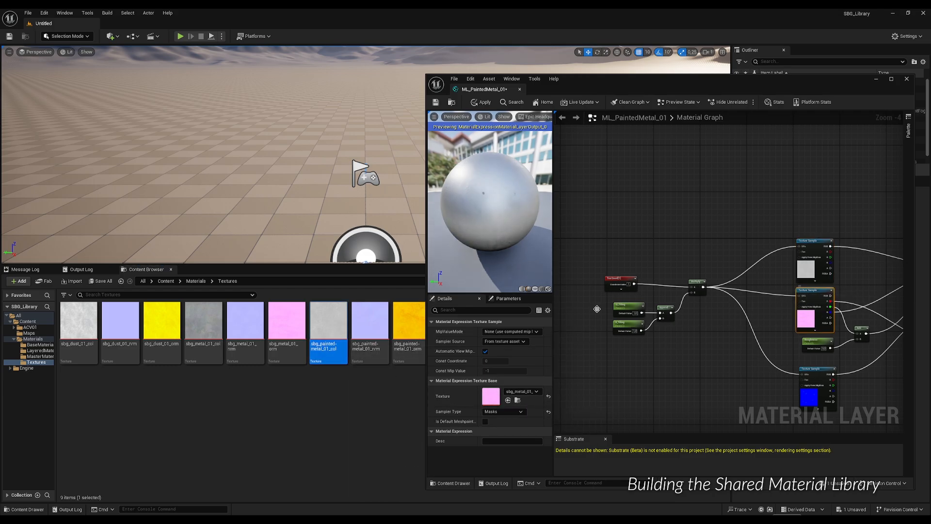
{"action": "left_click", "coordinate": [401, 314]}
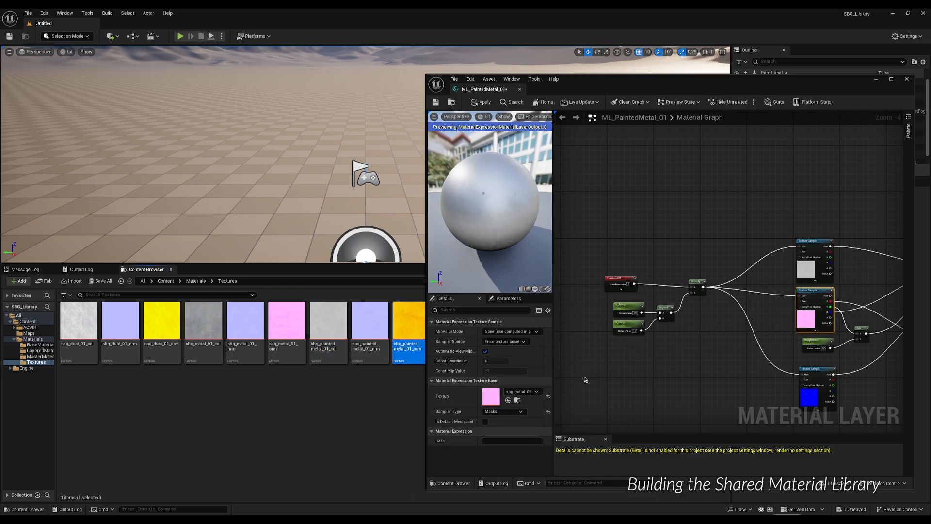
{"action": "left_click", "coordinate": [507, 400]}
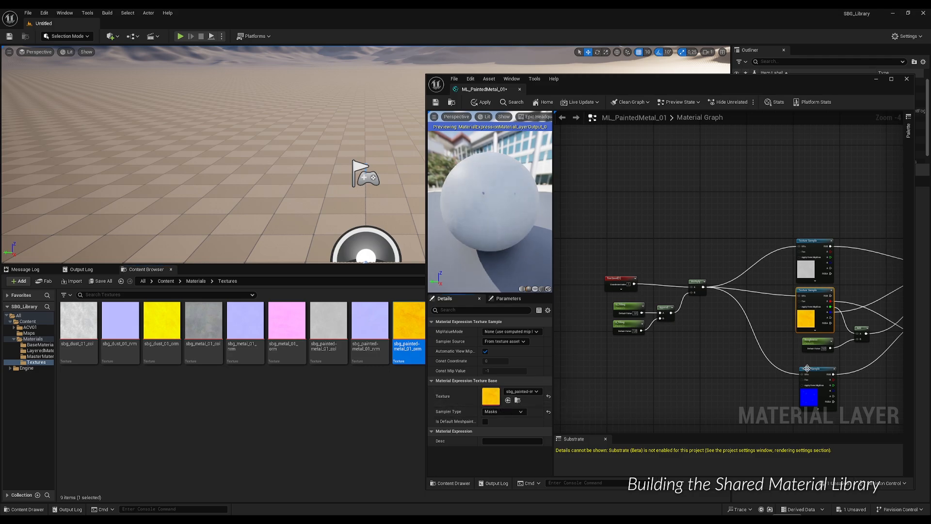
Step: Assign the sbg_painted-metal_01_nrm texture to the normal texture sample and maximize the ML_PaintedMetal_01 graph window
{"action": "left_click", "coordinate": [806, 368]}
{"action": "left_click", "coordinate": [370, 323]}
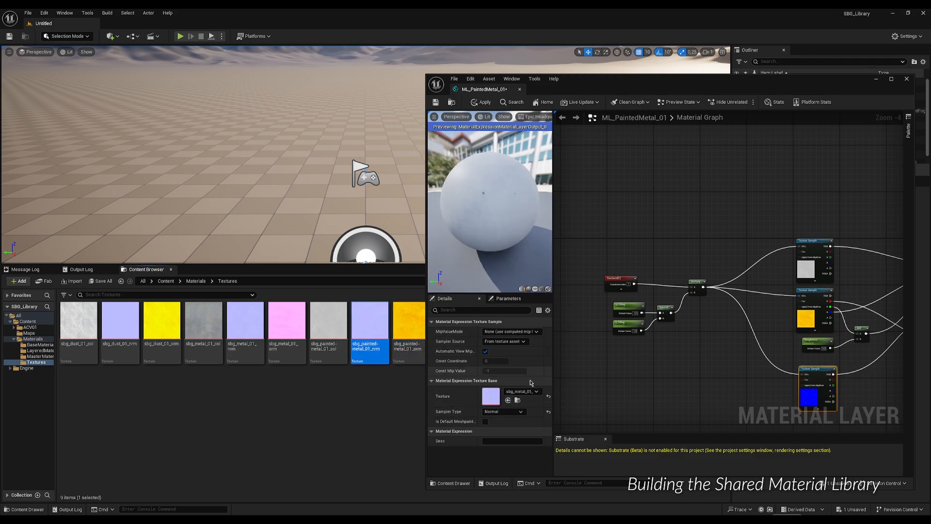
{"action": "left_click", "coordinate": [508, 400]}
{"action": "left_click_drag", "start_coordinate": [734, 87], "coordinate": [602, 81]}
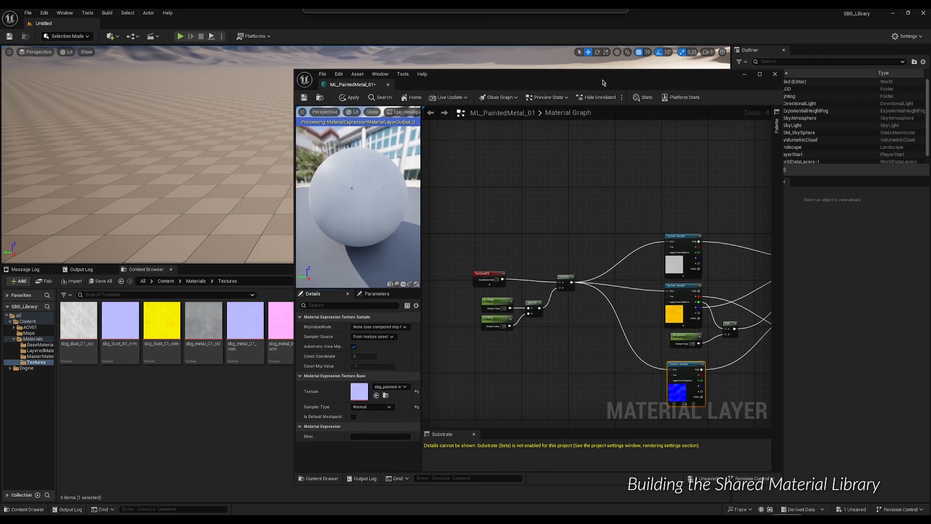
{"action": "left_click", "coordinate": [758, 74]}
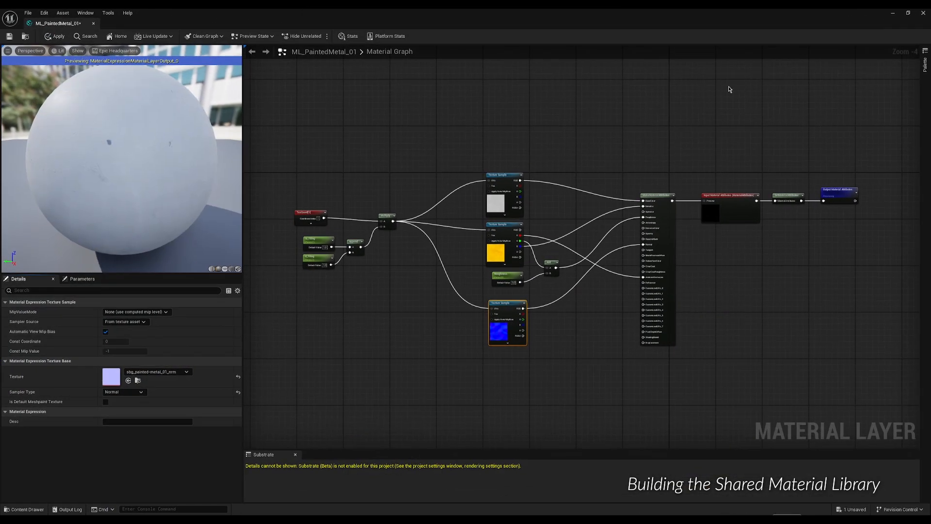
{"action": "left_click", "coordinate": [613, 126]}
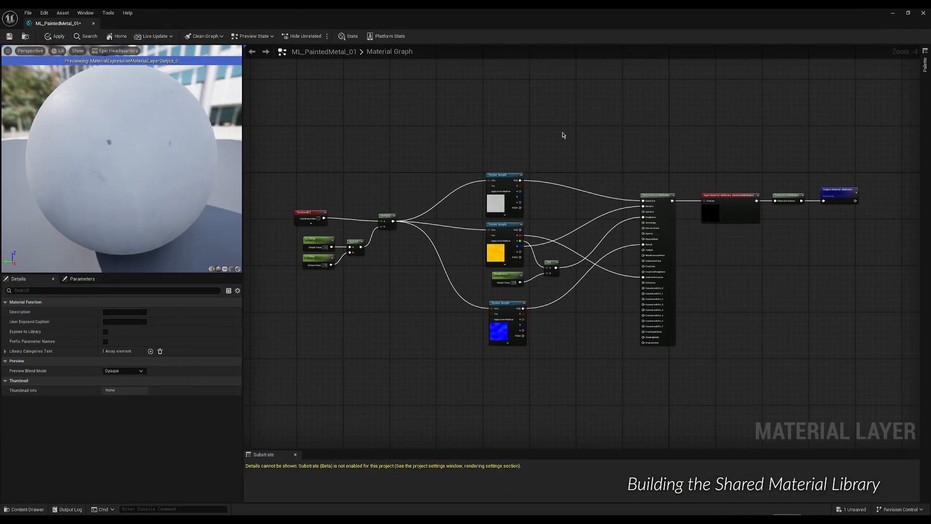
{"action": "right_click", "coordinate": [543, 147]}
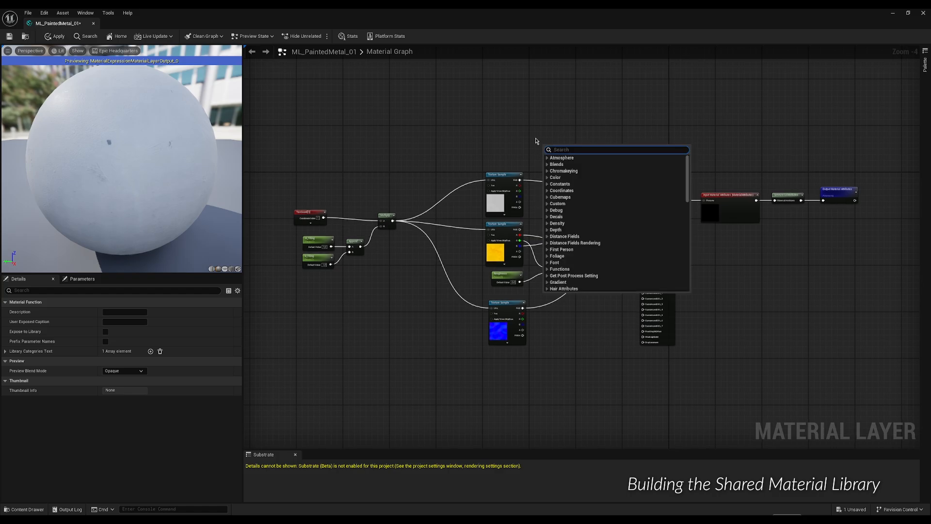
{"action": "type", "text": "constant"}
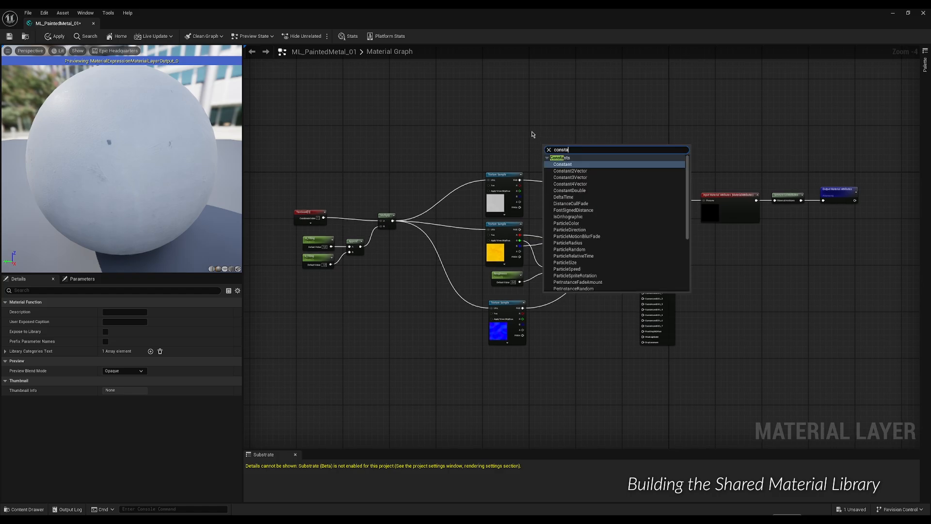
{"action": "left_click", "coordinate": [561, 165]}
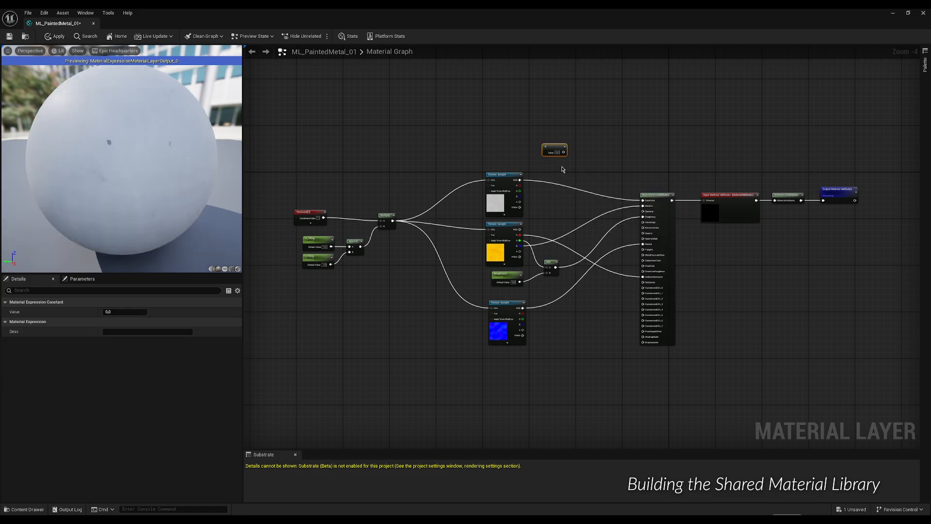
{"action": "left_click", "coordinate": [550, 141]}
Step: Add a Constant3Vector node directly above the color texture sample
{"action": "right_click", "coordinate": [509, 133]}
{"action": "type", "text": "co"}
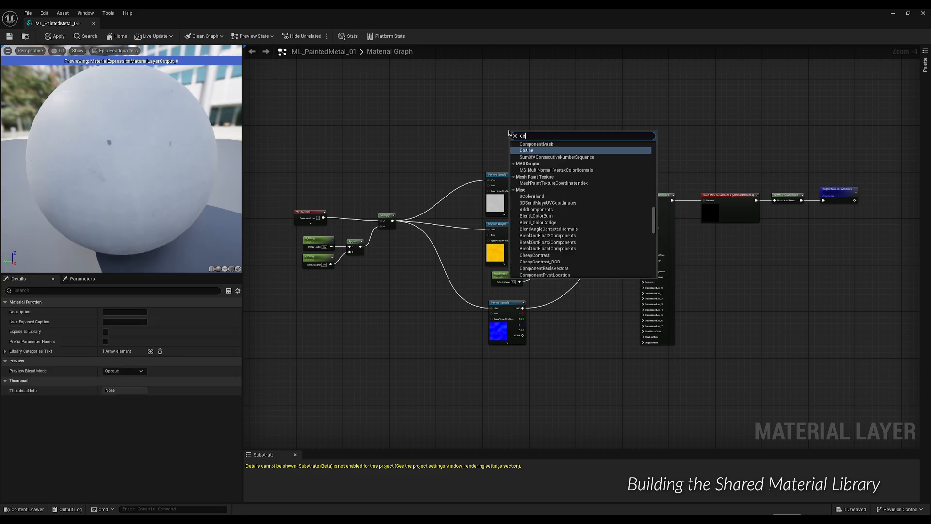
{"action": "type", "text": "nstant"}
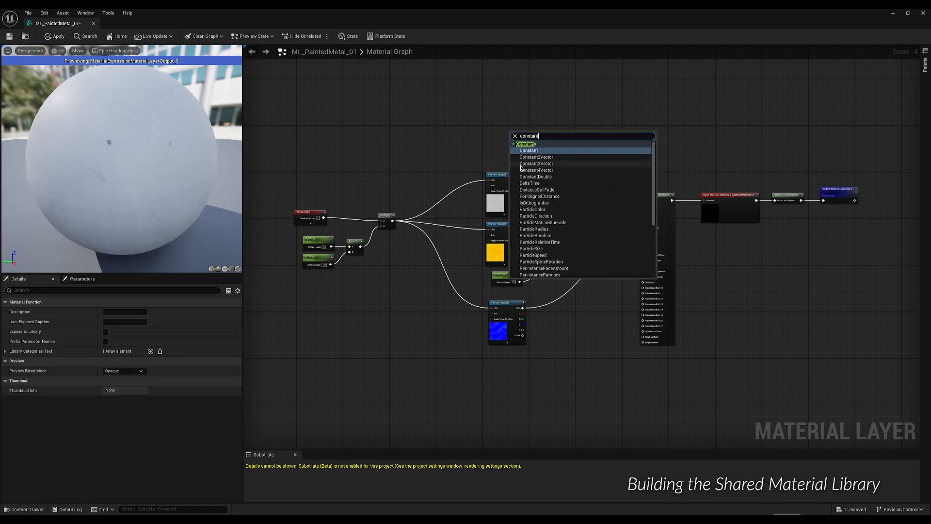
{"action": "left_click", "coordinate": [519, 163]}
{"action": "left_click_drag", "start_coordinate": [517, 135], "coordinate": [505, 135]}
Step: Add a Blend_Darken node between the Constant3Vector and the MakeMaterialAttributes node
{"action": "right_click", "coordinate": [572, 139]}
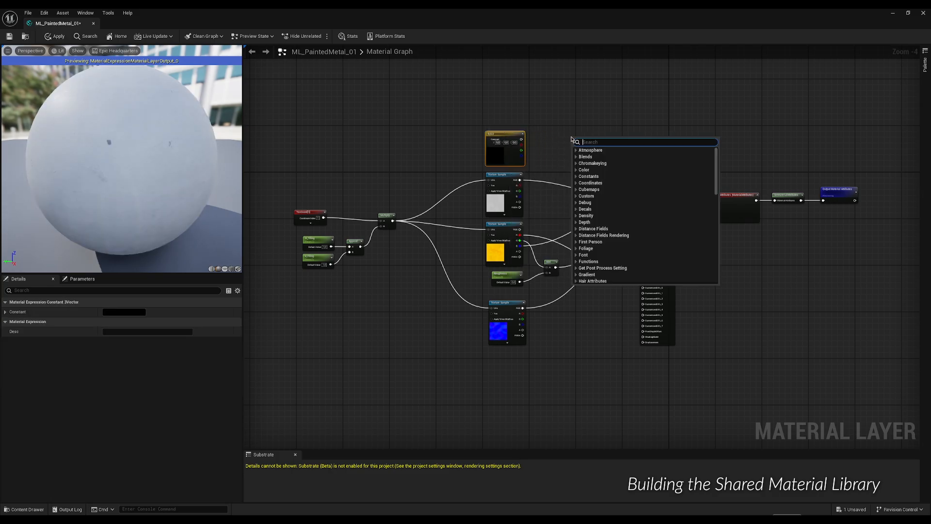
{"action": "type", "text": "blend d"}
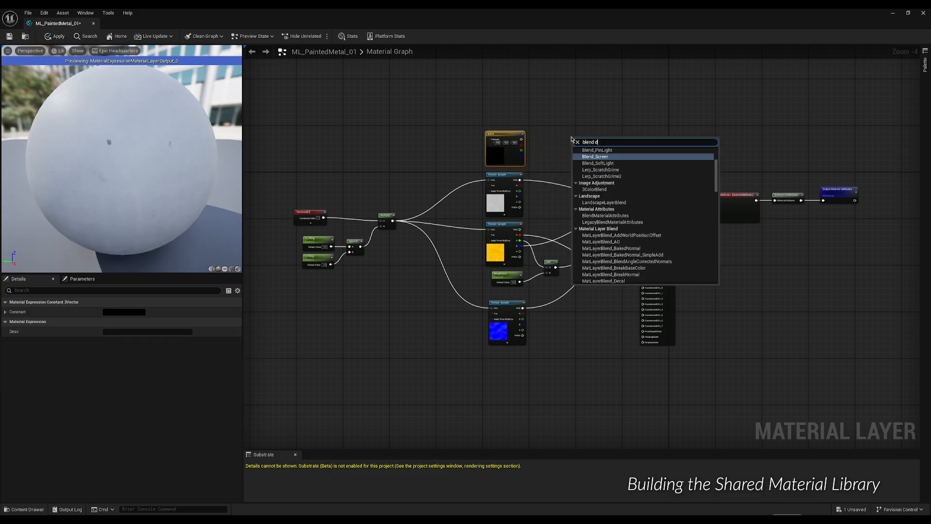
{"action": "type", "text": "a"}
{"action": "left_click", "coordinate": [589, 157]}
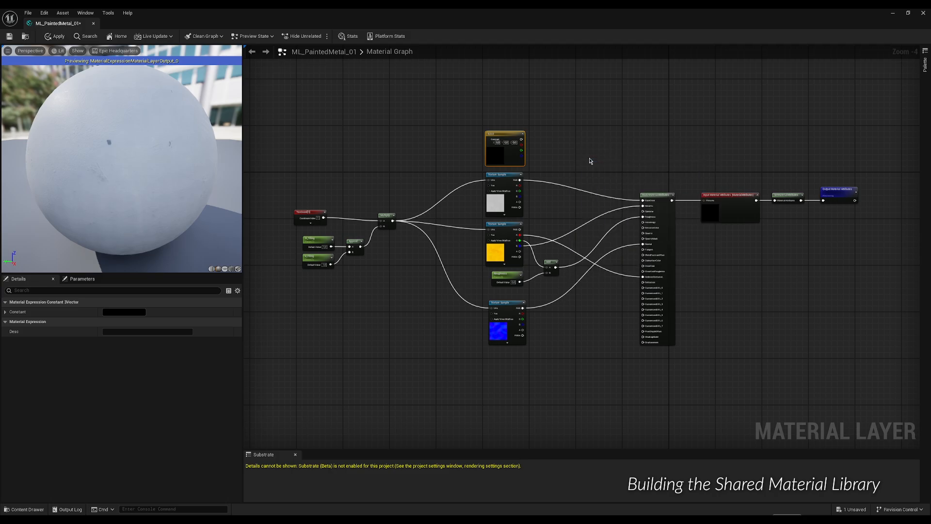
{"action": "scroll", "coordinate": [567, 159], "scroll_direction": "up", "scroll_amount": 4}
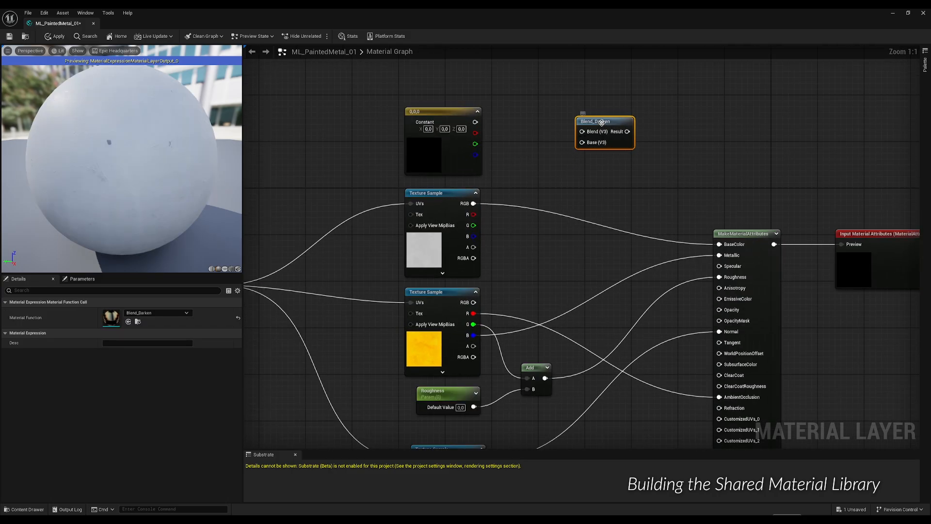
{"action": "left_click_drag", "start_coordinate": [596, 123], "coordinate": [573, 152]}
Step: Set the Constant3Vector's color to white, with R, G and B at 1.0
{"action": "left_click", "coordinate": [480, 143]}
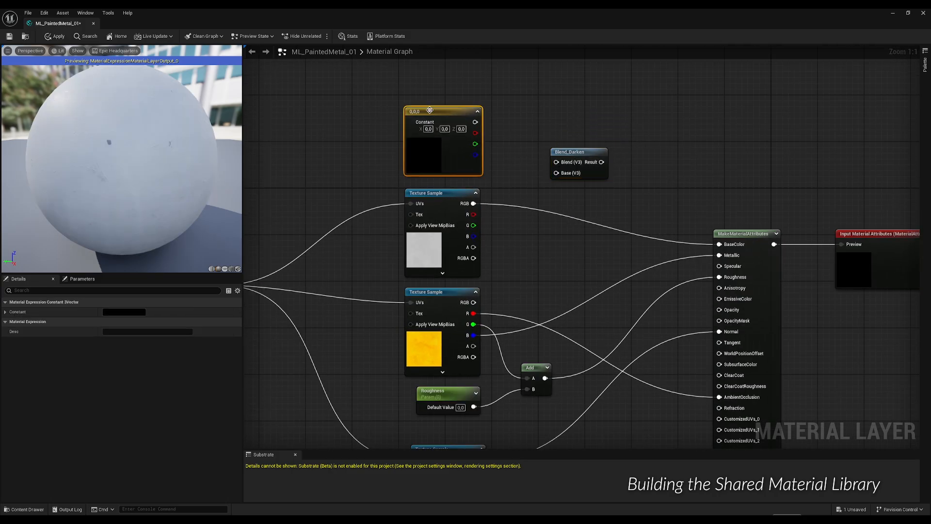
{"action": "left_click", "coordinate": [131, 312]}
{"action": "left_click_drag", "start_coordinate": [236, 346], "coordinate": [241, 329]}
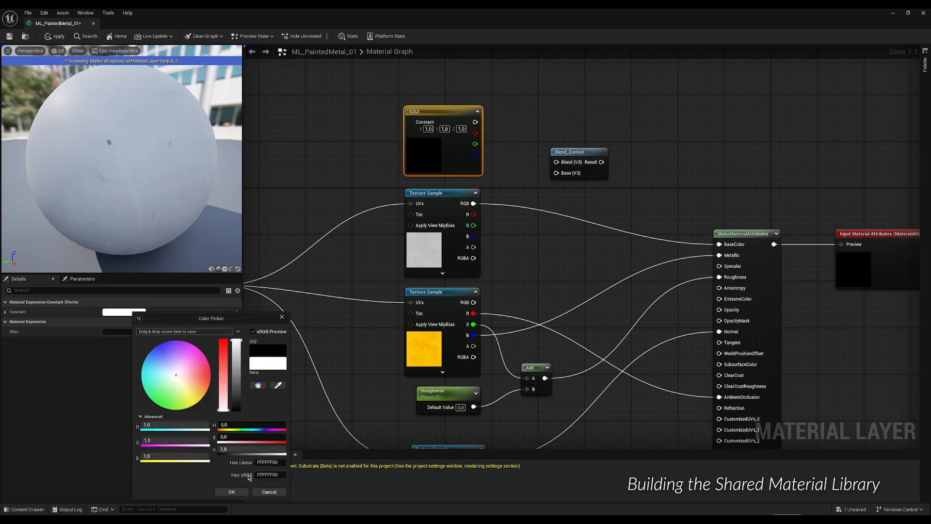
{"action": "left_click", "coordinate": [233, 492]}
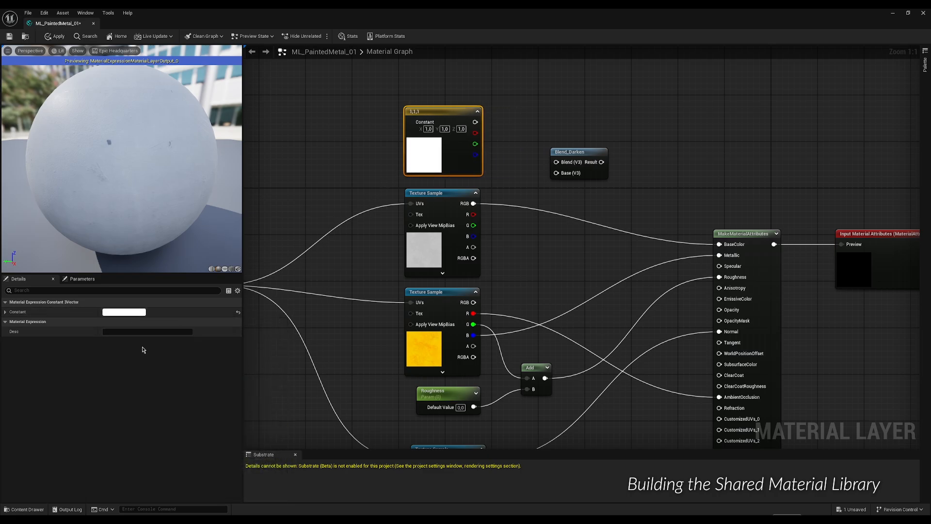
Step: Convert the white Constant3Vector to a parameter named Color
{"action": "right_click", "coordinate": [427, 117]}
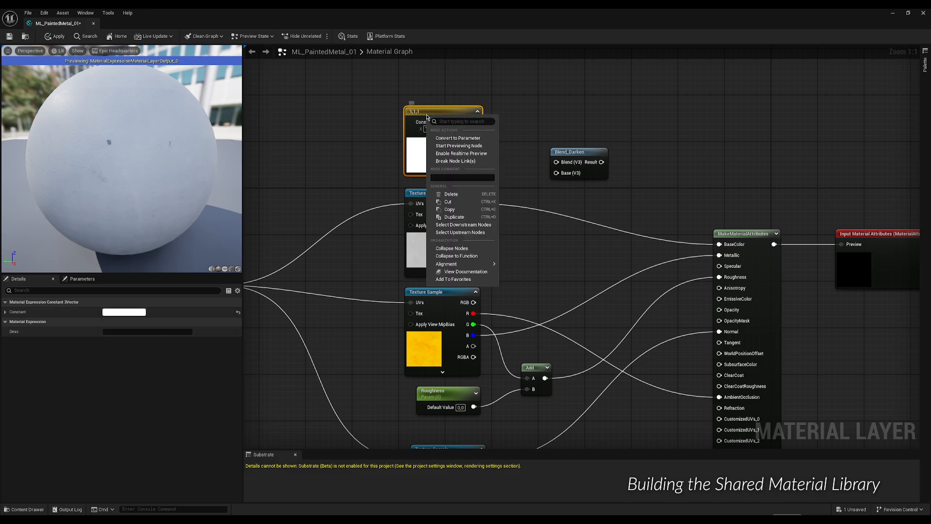
{"action": "left_click", "coordinate": [445, 138]}
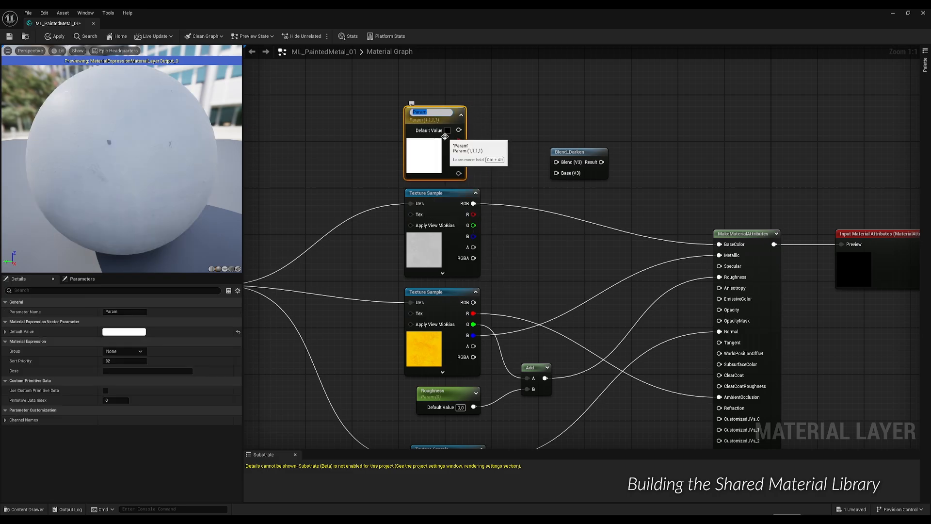
{"action": "type", "text": "Color"}
{"action": "left_click", "coordinate": [490, 156]}
Step: Wire the Color parameter as Blend and the color texture's RGB as Base through Blend_Darken into BaseColor, and save the layer
{"action": "left_click_drag", "start_coordinate": [473, 203], "coordinate": [556, 173]}
{"action": "left_click_drag", "start_coordinate": [459, 128], "coordinate": [719, 244]}
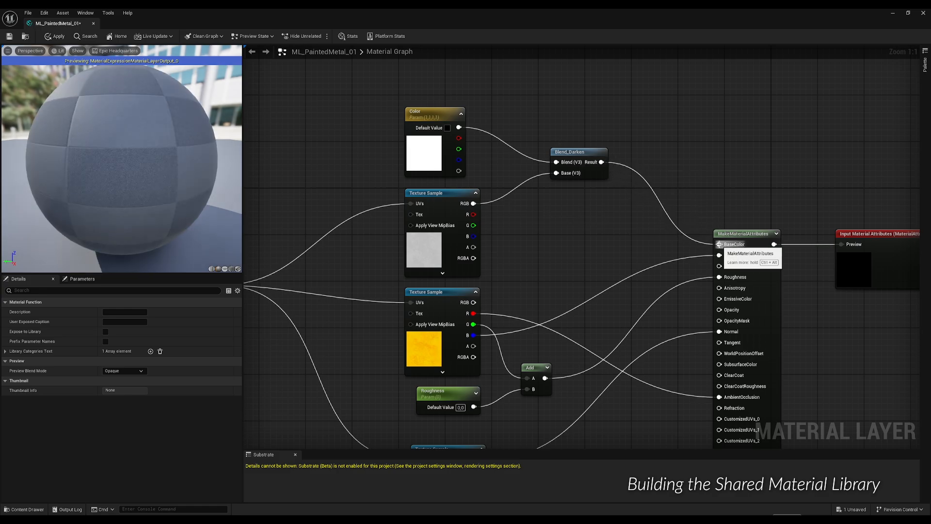
{"action": "scroll", "coordinate": [568, 211], "scroll_direction": "down", "scroll_amount": 4}
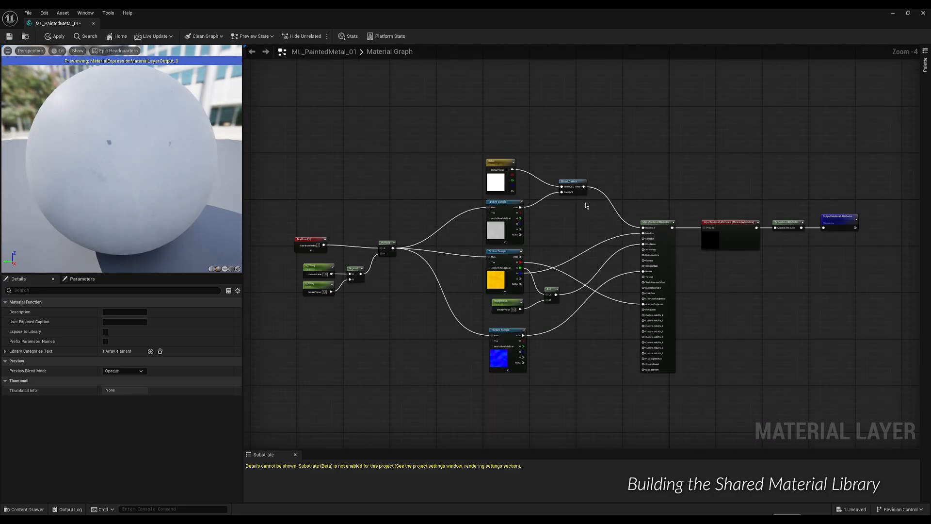
{"action": "right_click_drag", "start_coordinate": [646, 182], "coordinate": [625, 180]}
{"action": "right_click_drag", "start_coordinate": [756, 130], "coordinate": [780, 131]}
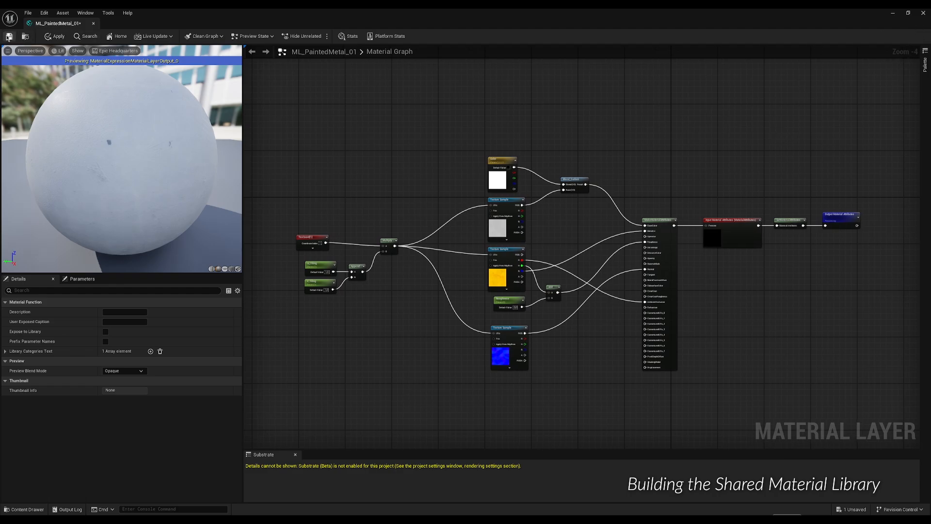
{"action": "left_click", "coordinate": [9, 36]}
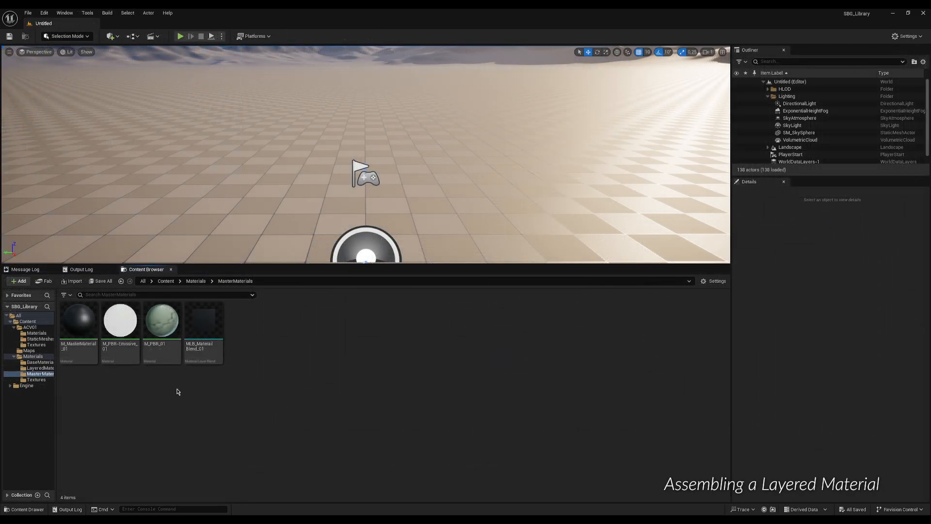
Step: Create a material instance of M_MasterMaterial_01 in the MasterMaterials folder and name it MI_PaintedMetal_01
{"action": "left_click", "coordinate": [77, 334]}
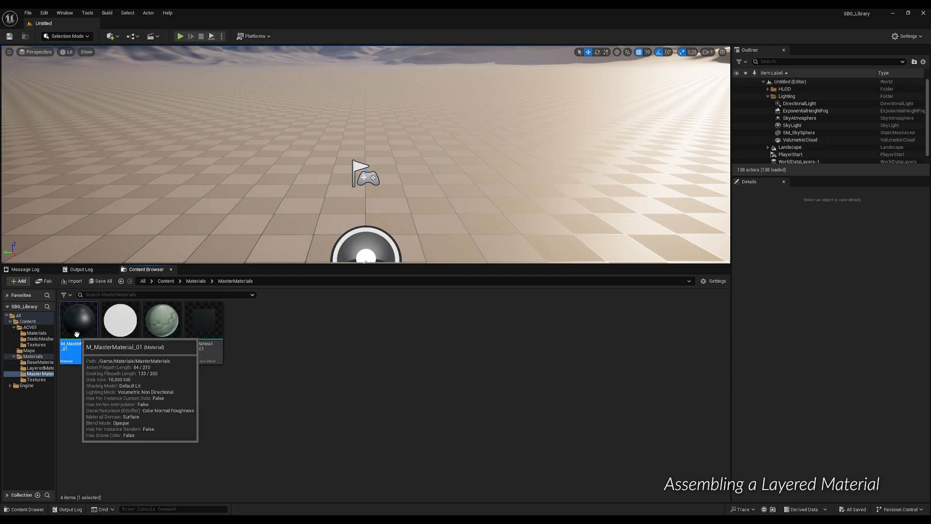
{"action": "right_click", "coordinate": [76, 334]}
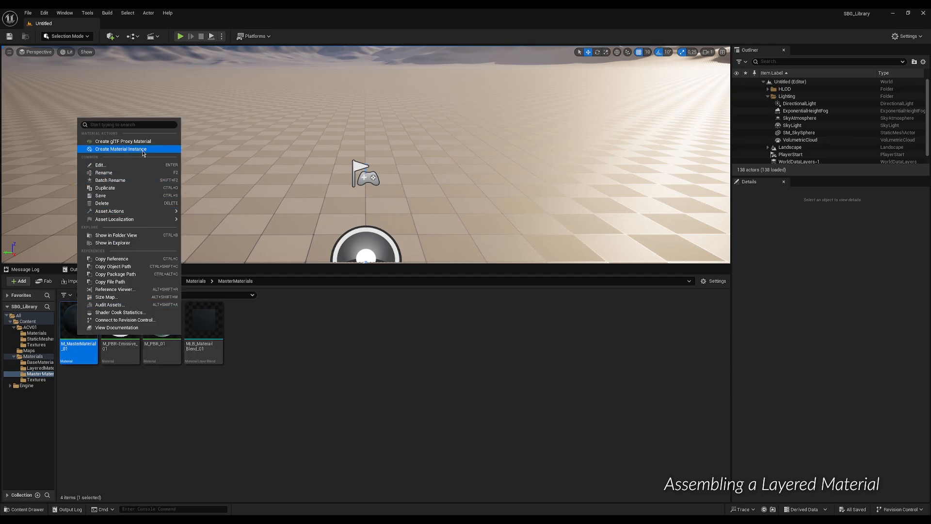
{"action": "left_click", "coordinate": [121, 149]}
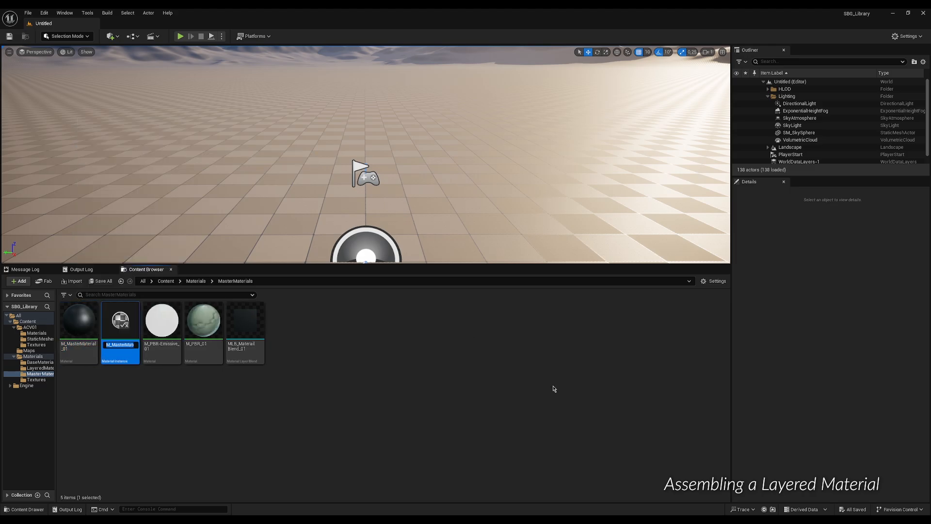
{"action": "key", "text": "Home"}
{"action": "type", "text": "I"}
{"action": "key", "text": "shift+End"}
{"action": "type", "text": "PaintedMetal_01"}
{"action": "key", "text": "Return"}
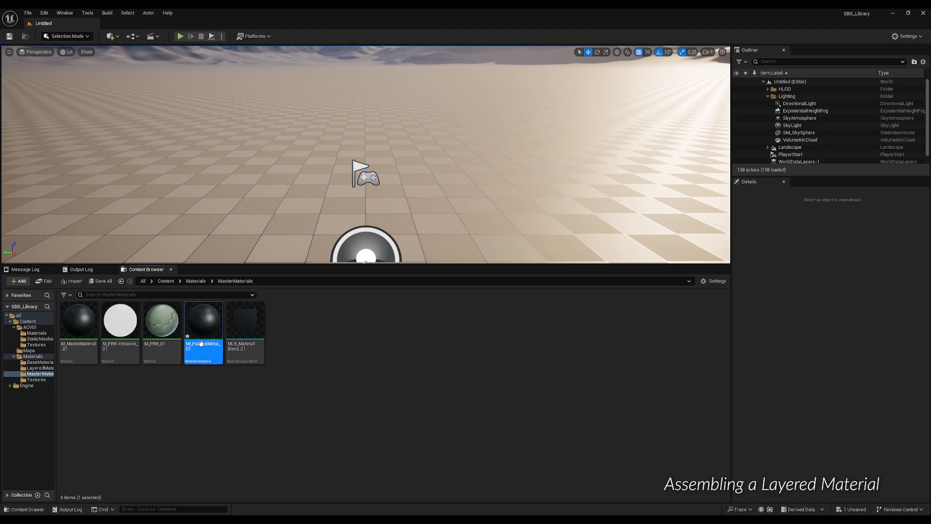
Step: Move MI_PaintedMetal_01 to the ACV01/Materials folder and open it from there
{"action": "left_click_drag", "start_coordinate": [201, 344], "coordinate": [38, 335]}
{"action": "left_click", "coordinate": [47, 348]}
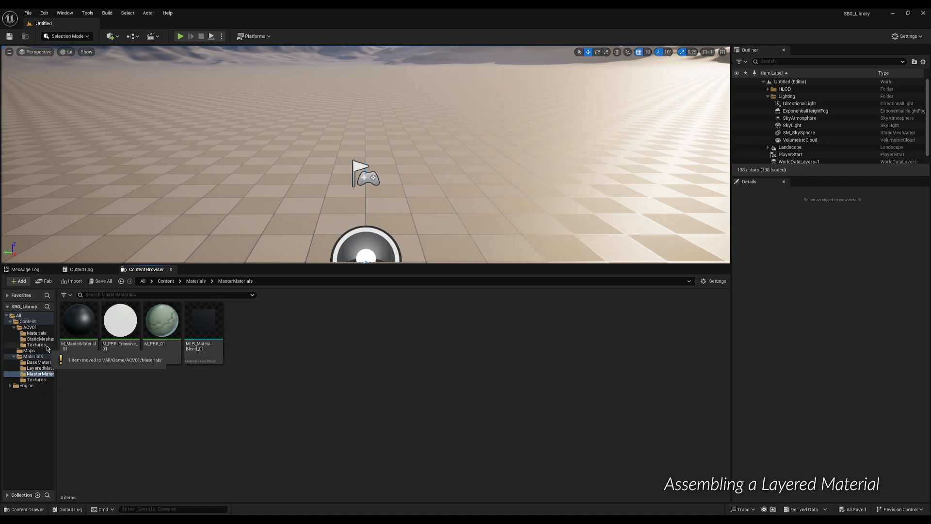
{"action": "left_click", "coordinate": [37, 333]}
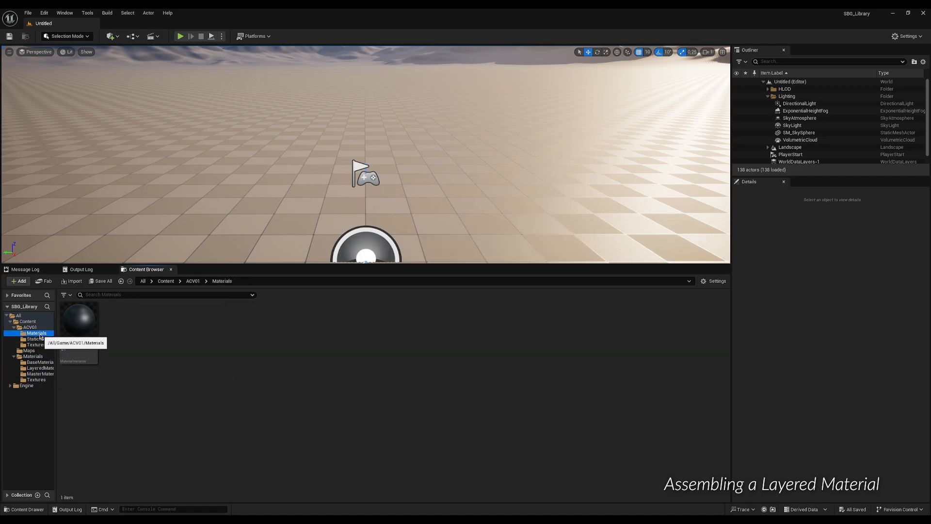
{"action": "double_click", "coordinate": [92, 328]}
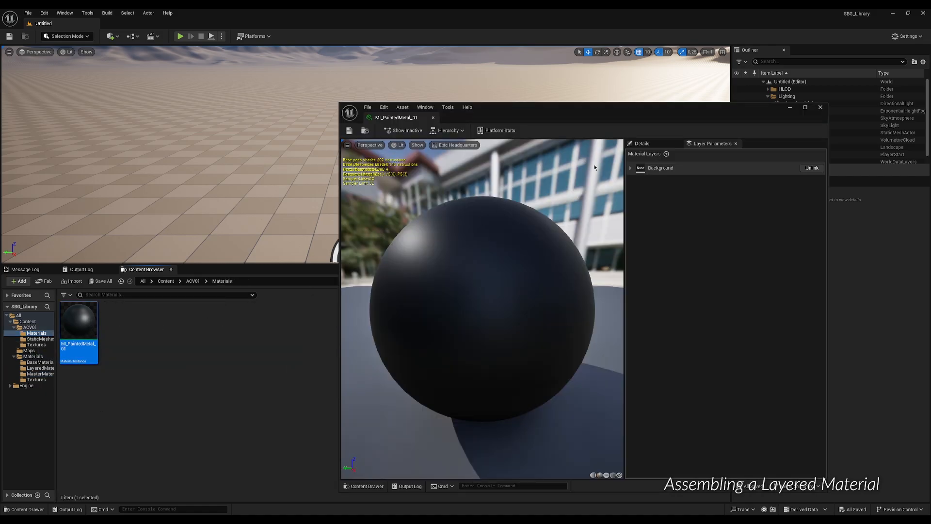
Step: Assign ML_PaintedMetal_01 from the BaseMaterials folder as the layer asset of the instance's Background layer
{"action": "left_click", "coordinate": [631, 168]}
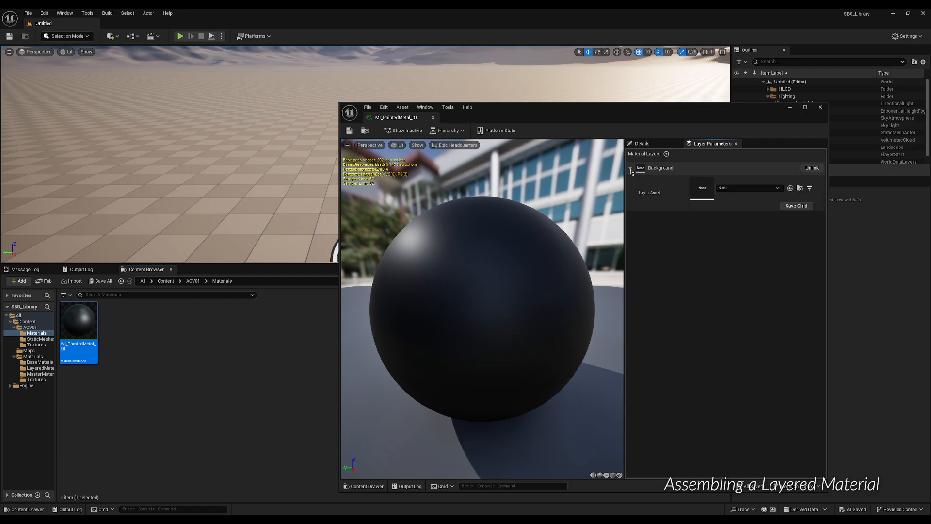
{"action": "left_click", "coordinate": [631, 168]}
{"action": "left_click", "coordinate": [642, 144]}
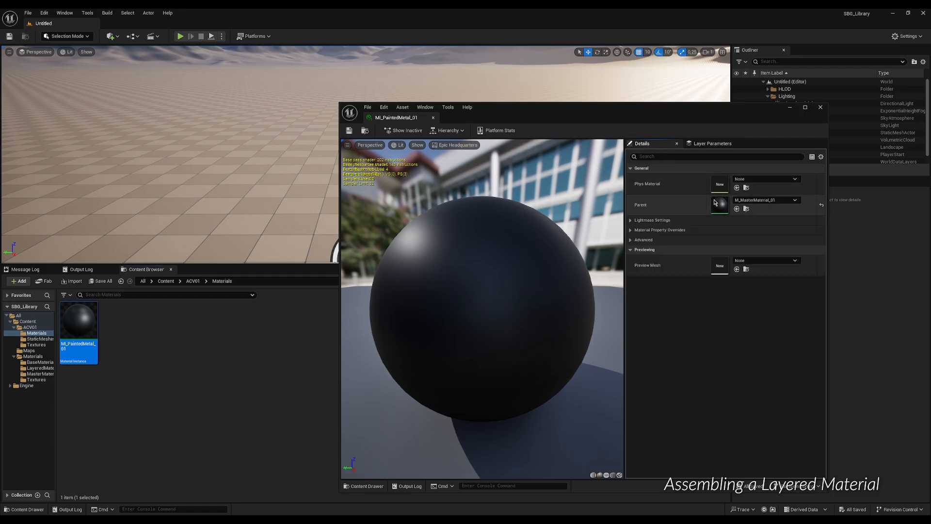
{"action": "left_click", "coordinate": [698, 145]}
{"action": "left_click", "coordinate": [631, 168]}
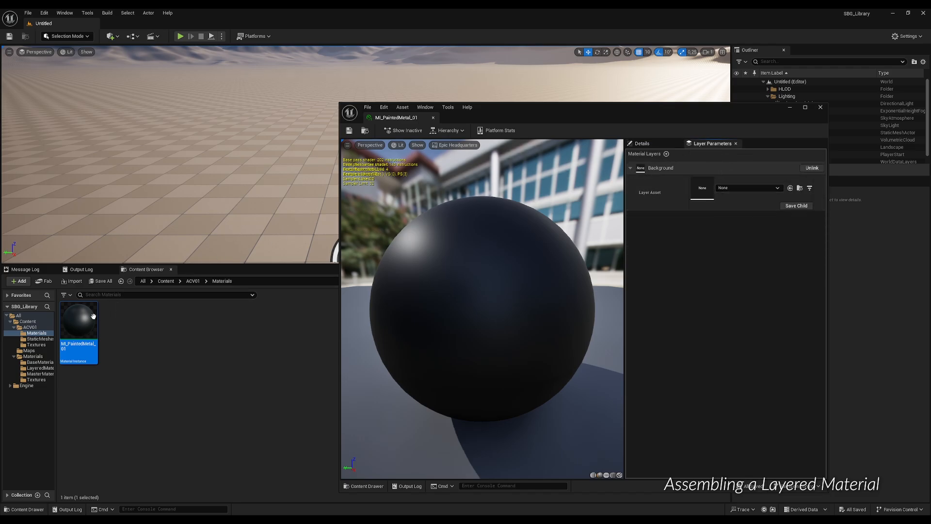
{"action": "left_click", "coordinate": [40, 363]}
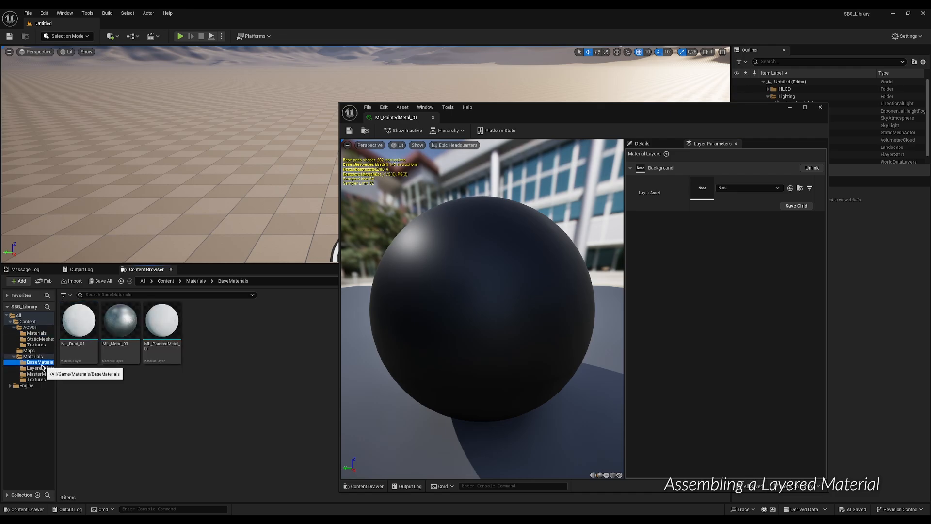
{"action": "left_click", "coordinate": [160, 331]}
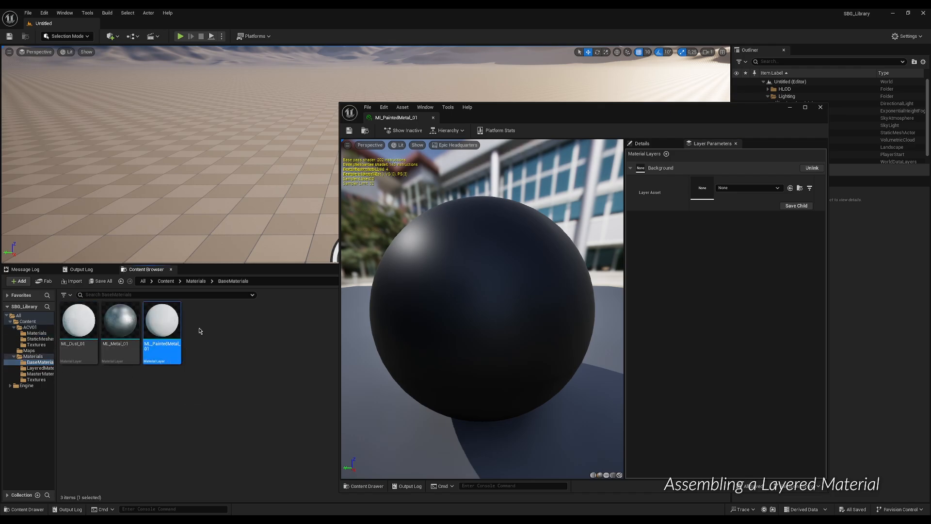
{"action": "left_click", "coordinate": [791, 189]}
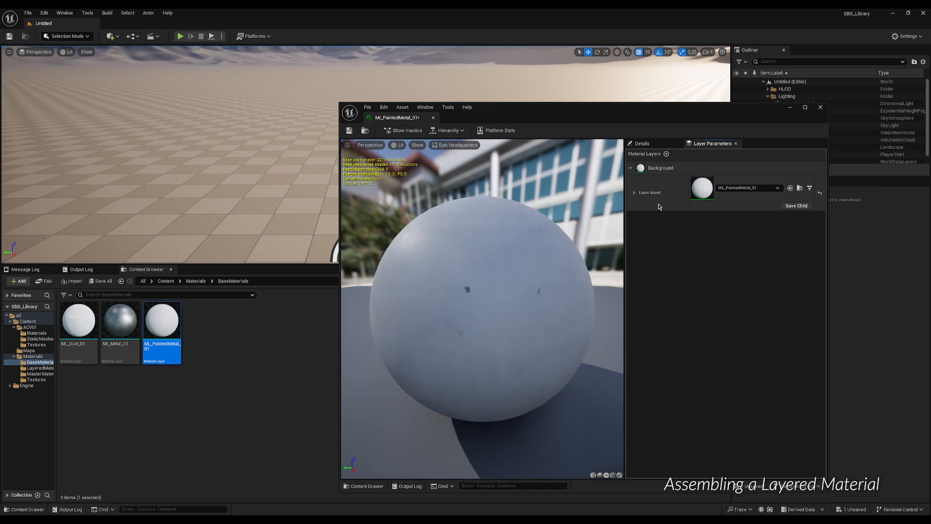
Step: Enable the Background layer's U_Tiling and V_Tiling overrides and raise them to about 2.4 and 3.6
{"action": "left_click", "coordinate": [635, 193]}
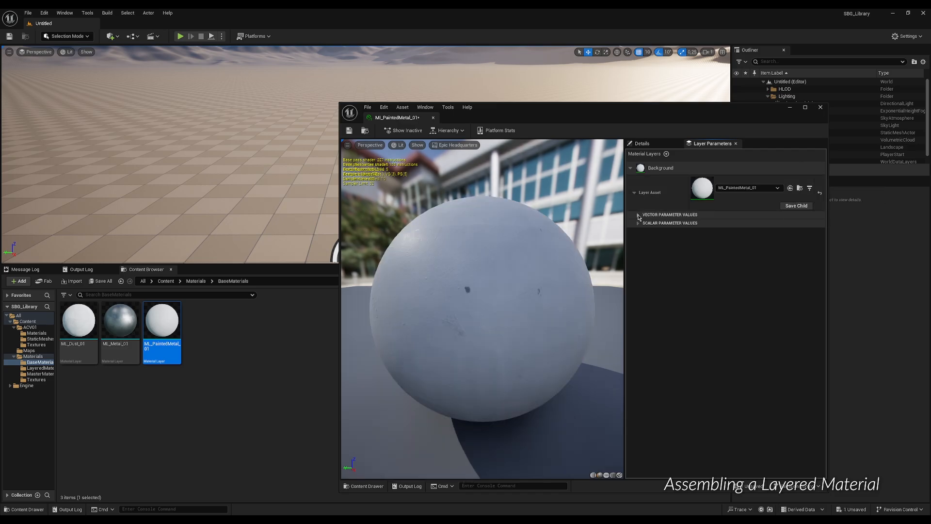
{"action": "left_click", "coordinate": [638, 215]}
{"action": "left_click", "coordinate": [638, 234]}
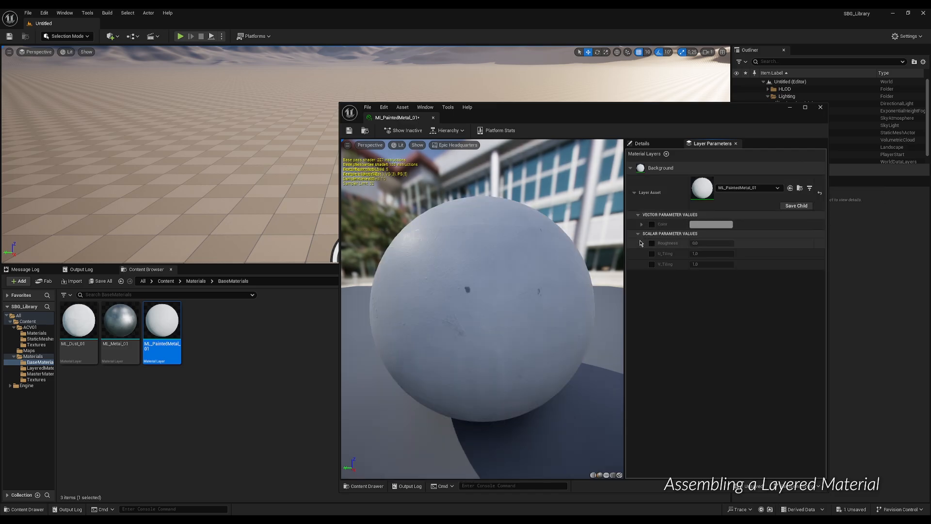
{"action": "left_click", "coordinate": [652, 265]}
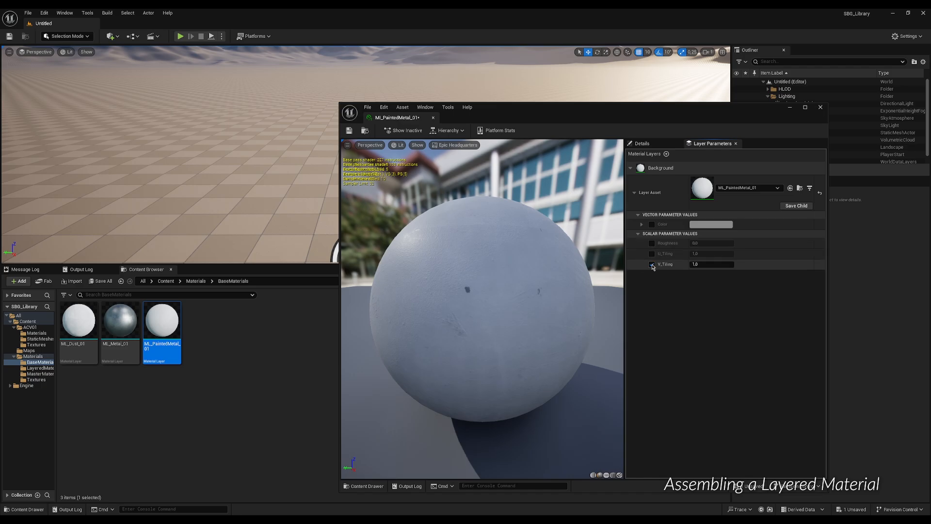
{"action": "left_click", "coordinate": [652, 254]}
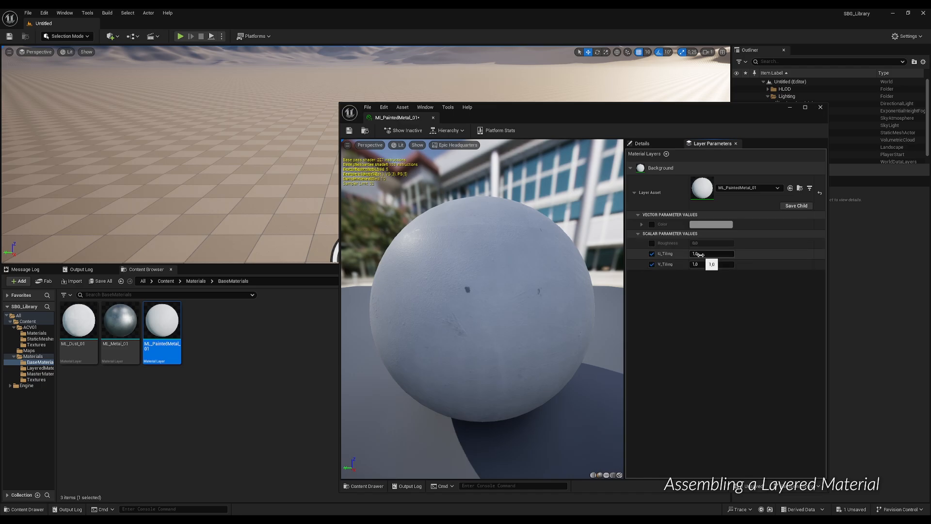
{"action": "left_click_drag", "start_coordinate": [700, 254], "coordinate": [751, 254]}
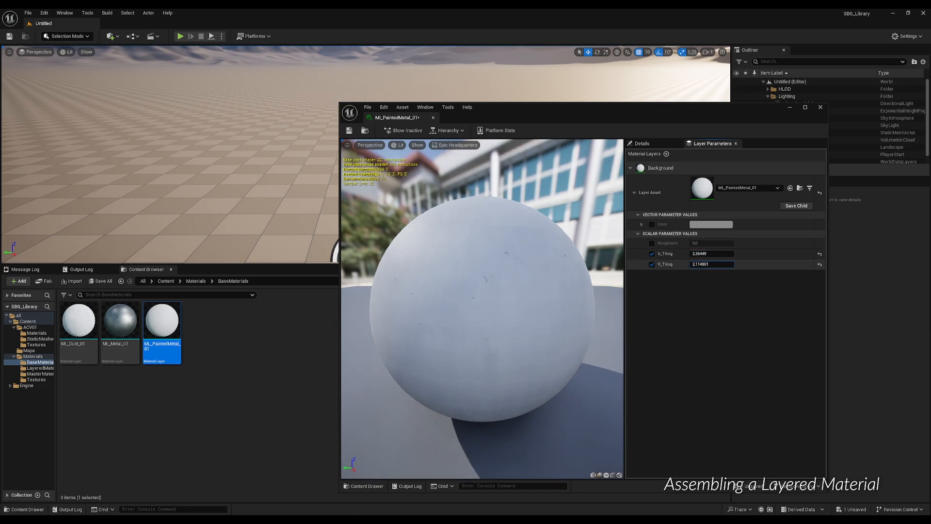
{"action": "left_click_drag", "start_coordinate": [711, 264], "coordinate": [718, 264]}
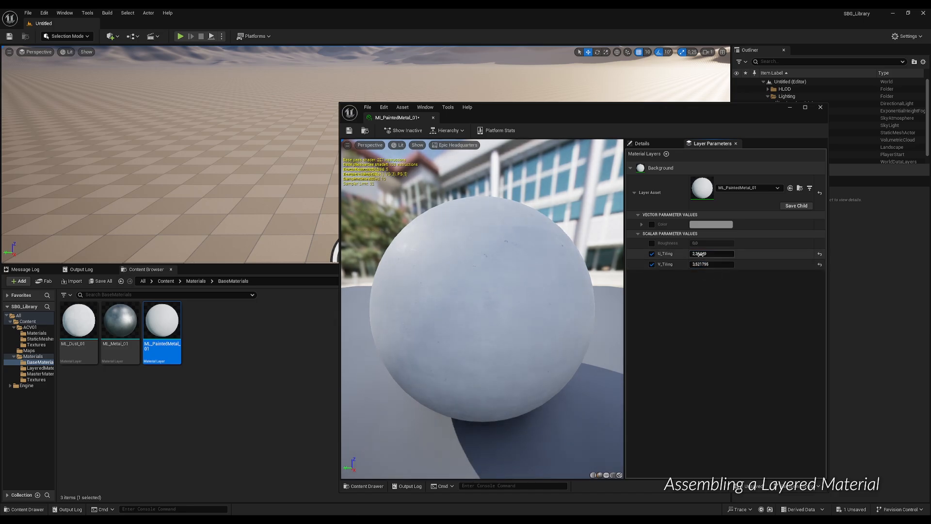
Step: Try a tiling of 5 for both U_Tiling and V_Tiling of the Background layer
{"action": "left_click", "coordinate": [711, 254]}
{"action": "type", "text": "5"}
{"action": "key", "text": "Return"}
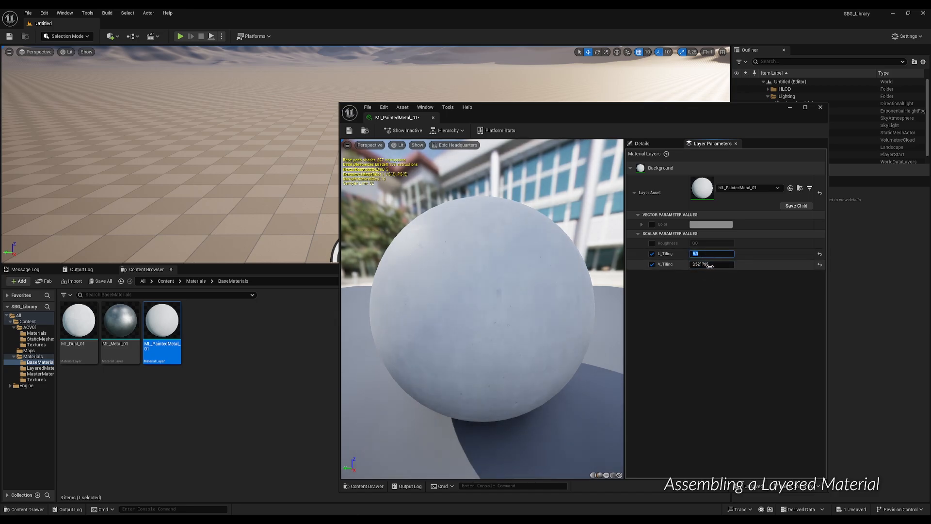
{"action": "left_click", "coordinate": [709, 264]}
{"action": "type", "text": "5"}
{"action": "key", "text": "Return"}
Step: Enable the Background layer's Roughness override and raise it to about 0.40
{"action": "left_click", "coordinate": [652, 243]}
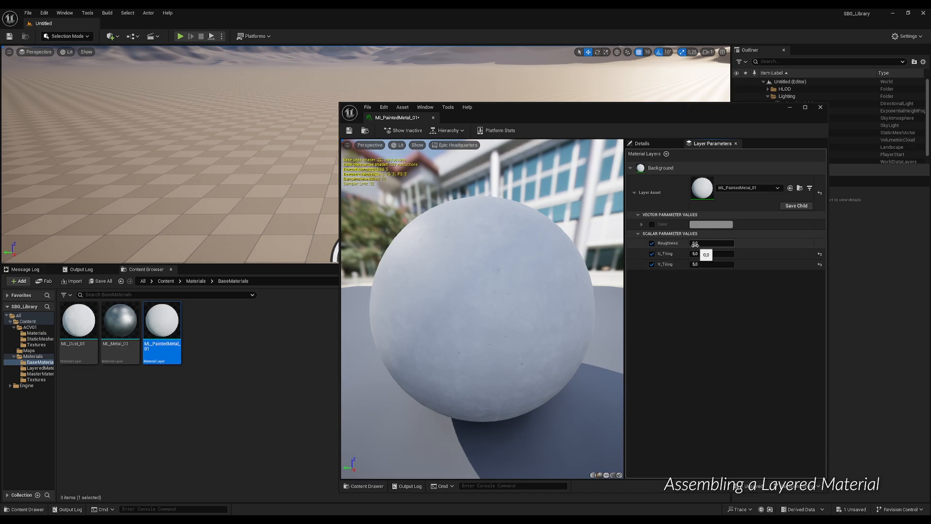
{"action": "mouse_move", "coordinate": [701, 243]}
{"action": "left_mouse_down"}
{"action": "mouse_move", "coordinate": [716, 243]}
{"action": "mouse_move", "coordinate": [645, 243]}
{"action": "mouse_move", "coordinate": [688, 243]}
{"action": "left_mouse_up"}
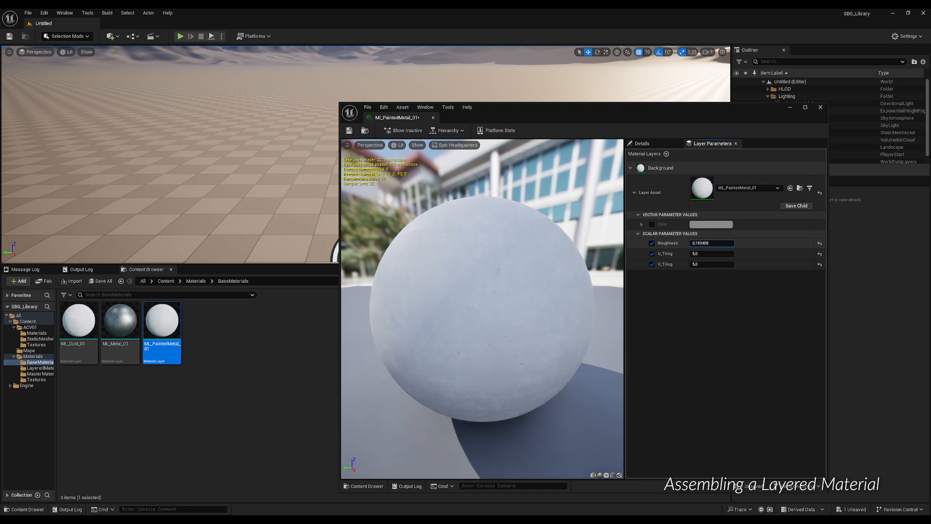
{"action": "left_click", "coordinate": [701, 244]}
Step: Set the Background layer's U_Tiling and V_Tiling back to 1
{"action": "left_click", "coordinate": [700, 253]}
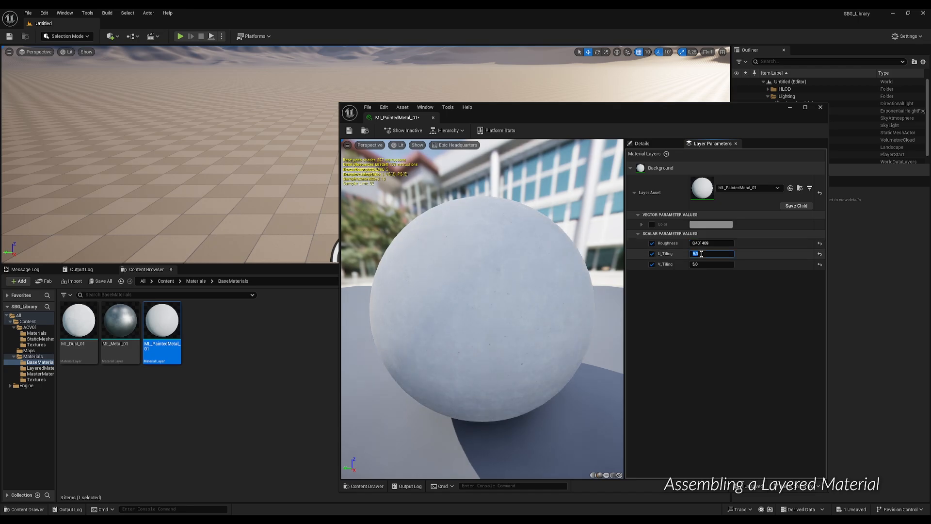
{"action": "type", "text": "1"}
{"action": "key", "text": "Return"}
{"action": "left_click", "coordinate": [702, 265]}
{"action": "type", "text": "1"}
{"action": "key", "text": "Return"}
Step: Try a slightly negative Roughness on the Background layer, and reset it to 0
{"action": "left_click_drag", "start_coordinate": [711, 244], "coordinate": [689, 244]}
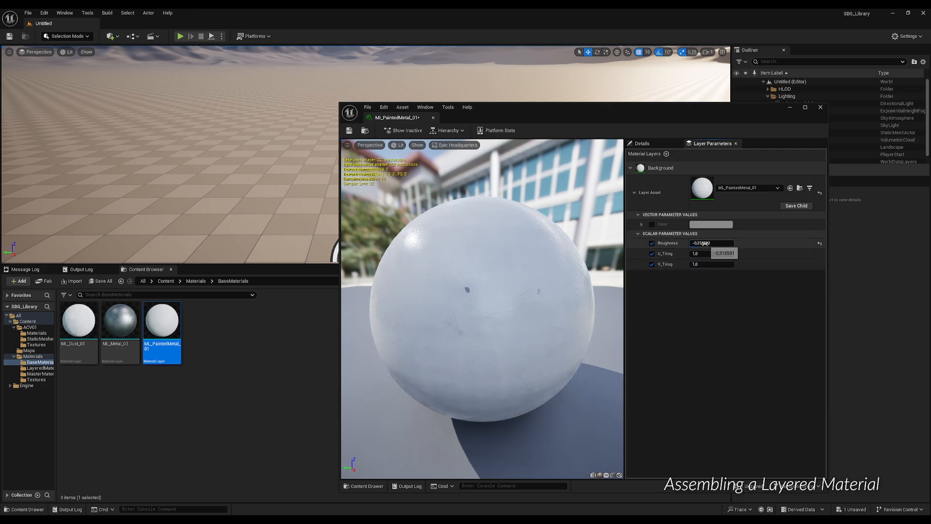
{"action": "left_click", "coordinate": [706, 243]}
{"action": "type", "text": "0"}
{"action": "key", "text": "Return"}
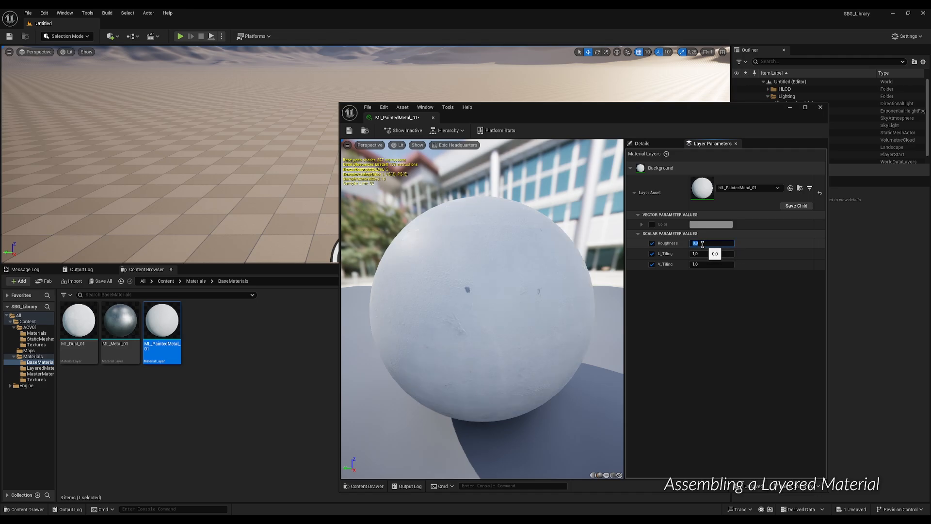
Step: Enable the Background layer's Color override and pick a muted dark blue with saturation about 0.69 and value about 0.17
{"action": "left_click", "coordinate": [652, 225]}
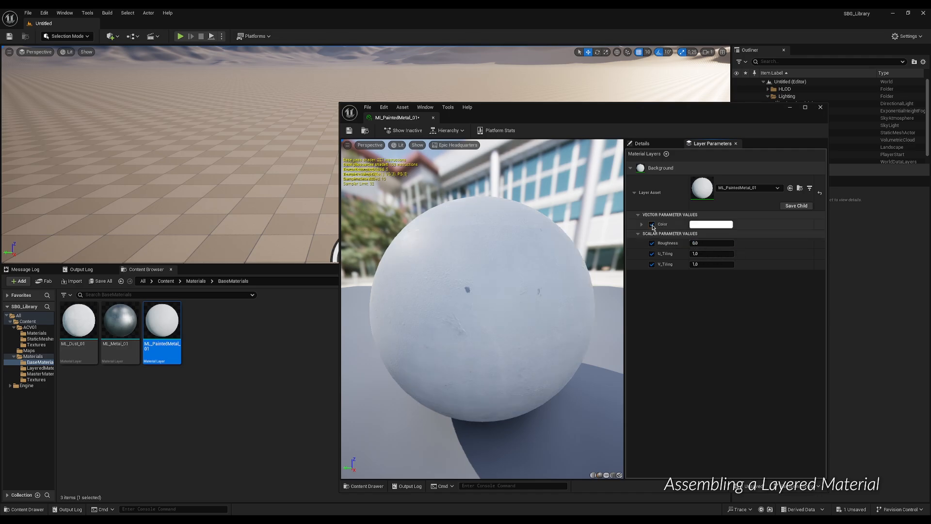
{"action": "left_click", "coordinate": [699, 225]}
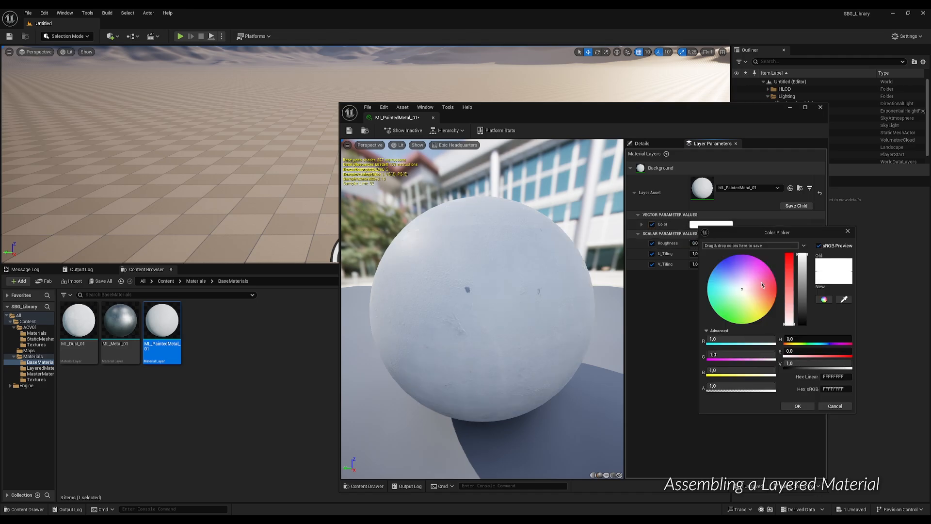
{"action": "left_click", "coordinate": [803, 302]}
{"action": "left_click_drag", "start_coordinate": [792, 275], "coordinate": [793, 260]}
{"action": "left_click_drag", "start_coordinate": [788, 338], "coordinate": [816, 329]}
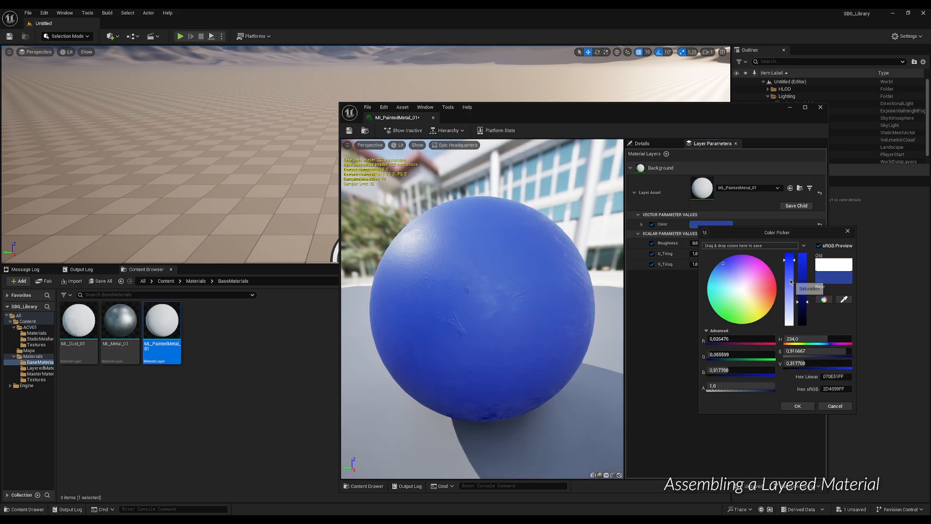
{"action": "left_click", "coordinate": [789, 275]}
{"action": "left_click", "coordinate": [802, 309]}
{"action": "left_click", "coordinate": [802, 311]}
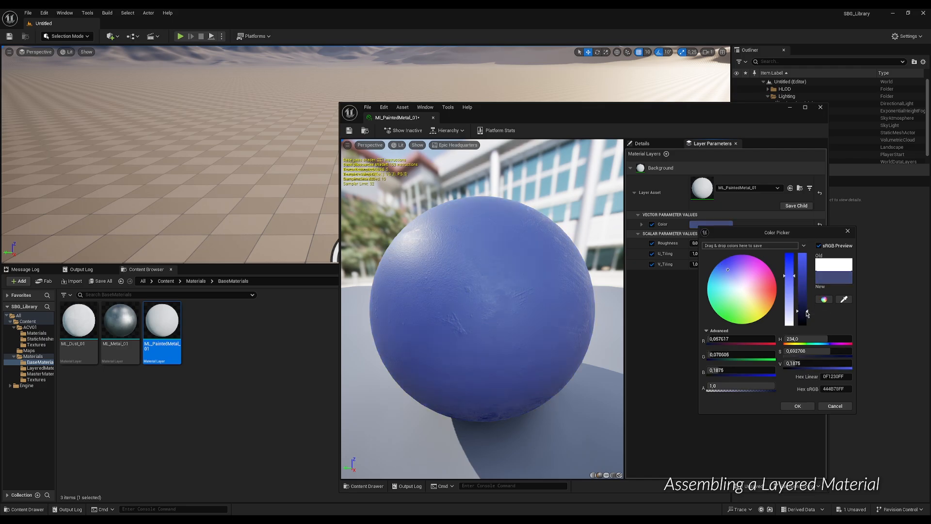
{"action": "left_click", "coordinate": [803, 313]}
Step: Set the hue of the Background layer's Color to 39 for a sandy tan and accept the color
{"action": "left_click", "coordinate": [821, 338]}
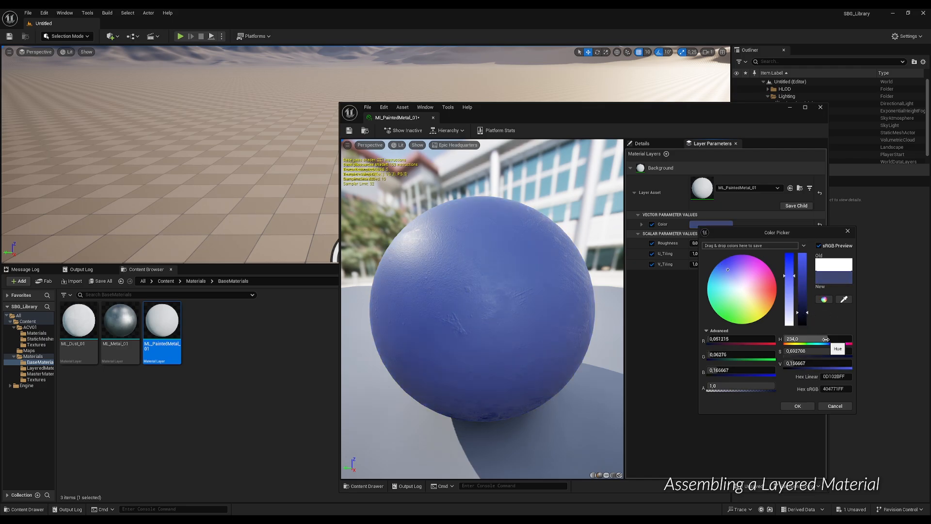
{"action": "type", "text": "121"}
{"action": "key", "text": "Return"}
{"action": "type", "text": "39"}
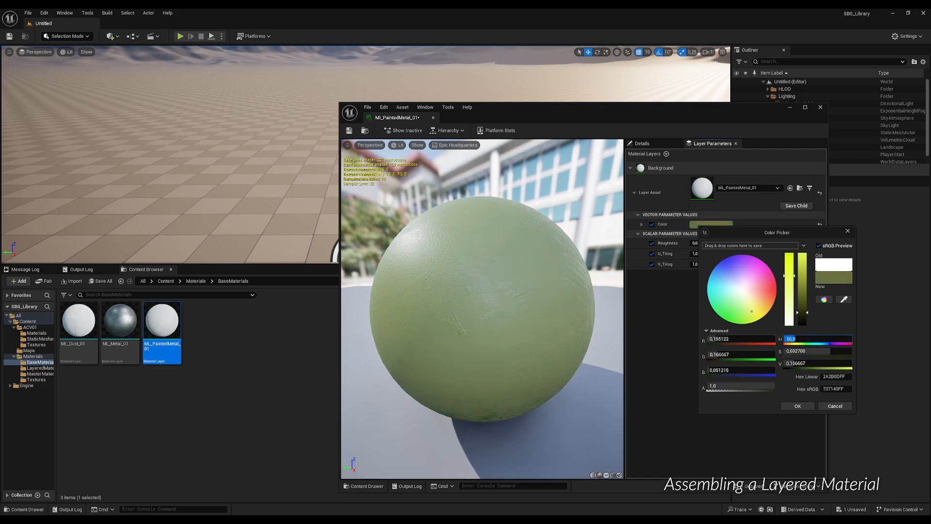
{"action": "key", "text": "Return"}
{"action": "left_click", "coordinate": [756, 240]}
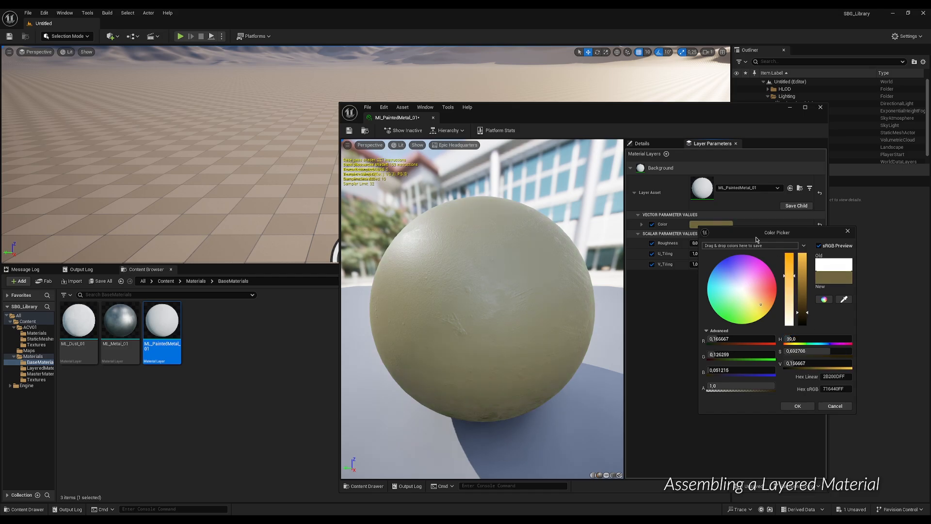
{"action": "left_click", "coordinate": [795, 407]}
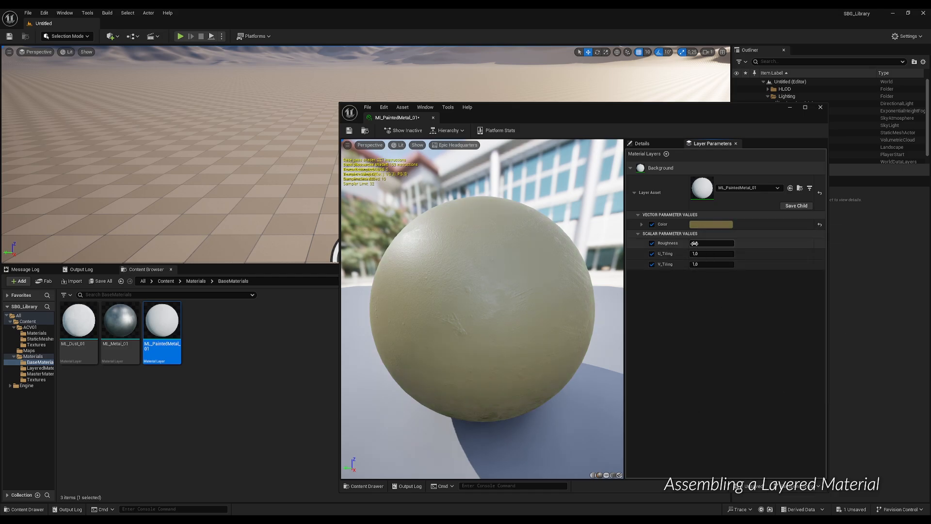
Step: Adjust Roughness to about -0.016, U_Tiling to about 1.36 and V_Tiling to about 1.44, and save the material instance
{"action": "mouse_move", "coordinate": [699, 243]}
{"action": "left_mouse_down"}
{"action": "mouse_move", "coordinate": [711, 243]}
{"action": "mouse_move", "coordinate": [690, 243]}
{"action": "left_mouse_up"}
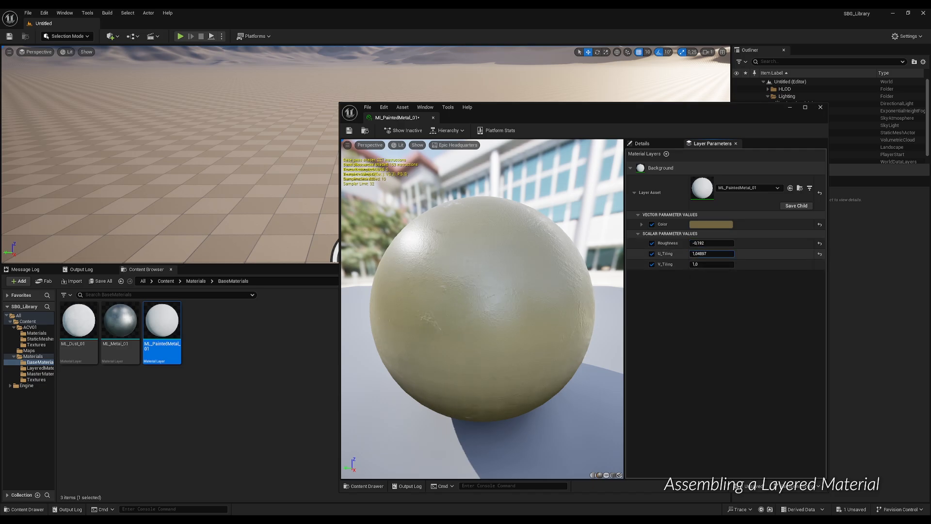
{"action": "mouse_move", "coordinate": [698, 254]}
{"action": "left_mouse_down"}
{"action": "mouse_move", "coordinate": [710, 254]}
{"action": "mouse_move", "coordinate": [699, 265]}
{"action": "left_mouse_up"}
{"action": "left_click_drag", "start_coordinate": [699, 243], "coordinate": [705, 243]}
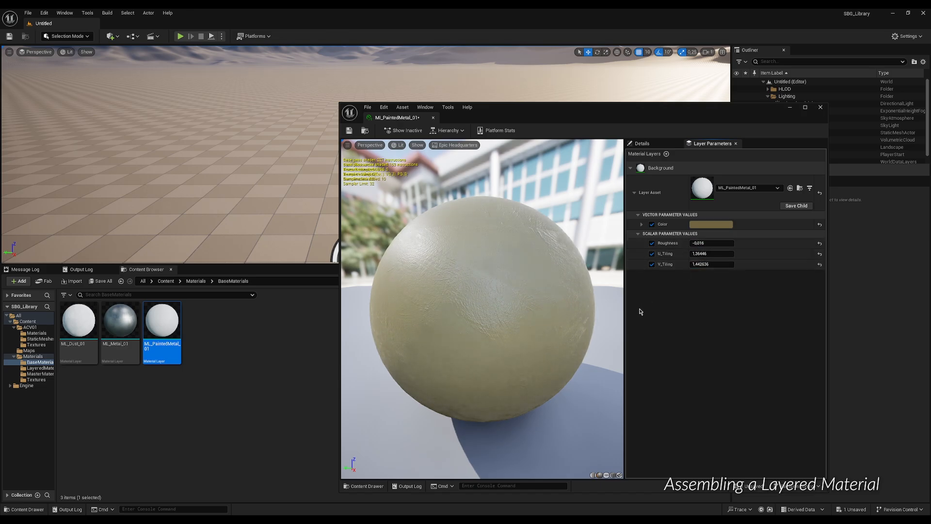
{"action": "left_click_drag", "start_coordinate": [516, 112], "coordinate": [511, 87]}
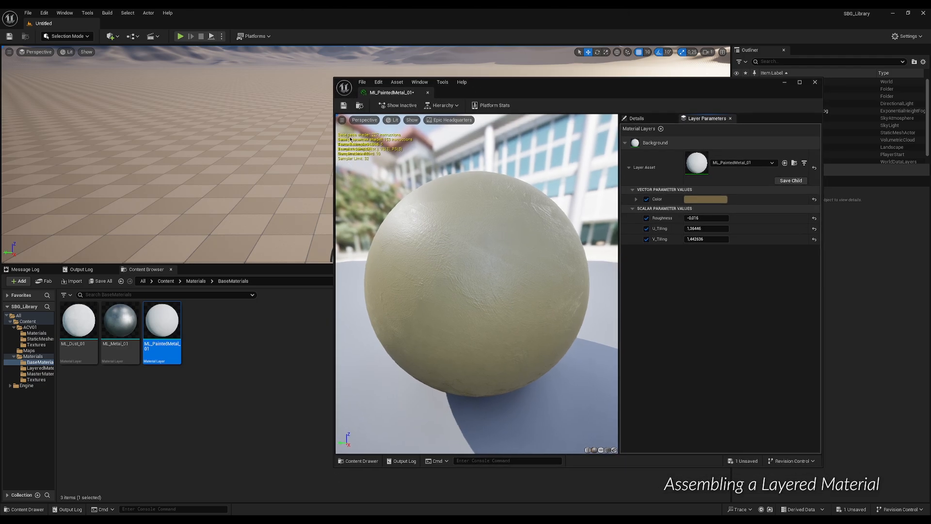
{"action": "left_click", "coordinate": [343, 105]}
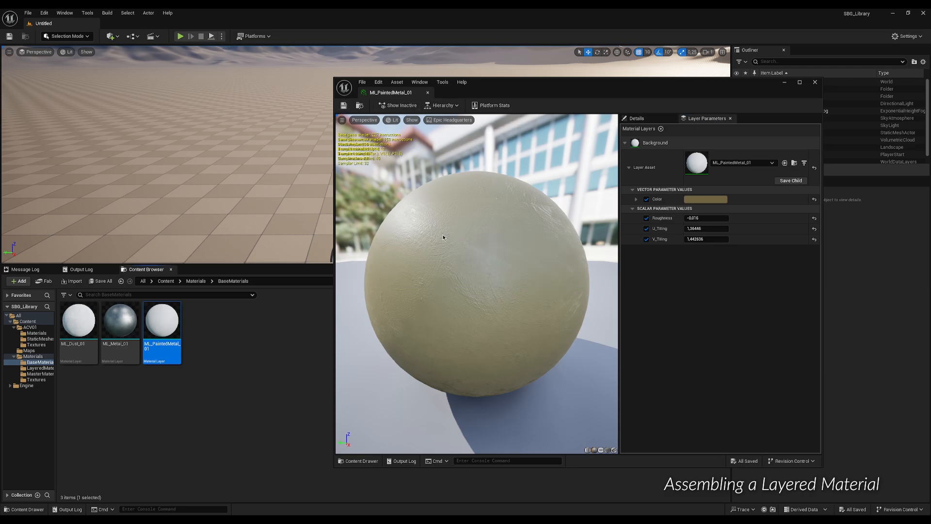
Step: Open the ACV01_Body static mesh from the ACV01/StaticMeshes folder
{"action": "left_click", "coordinate": [39, 339]}
{"action": "left_click", "coordinate": [84, 330]}
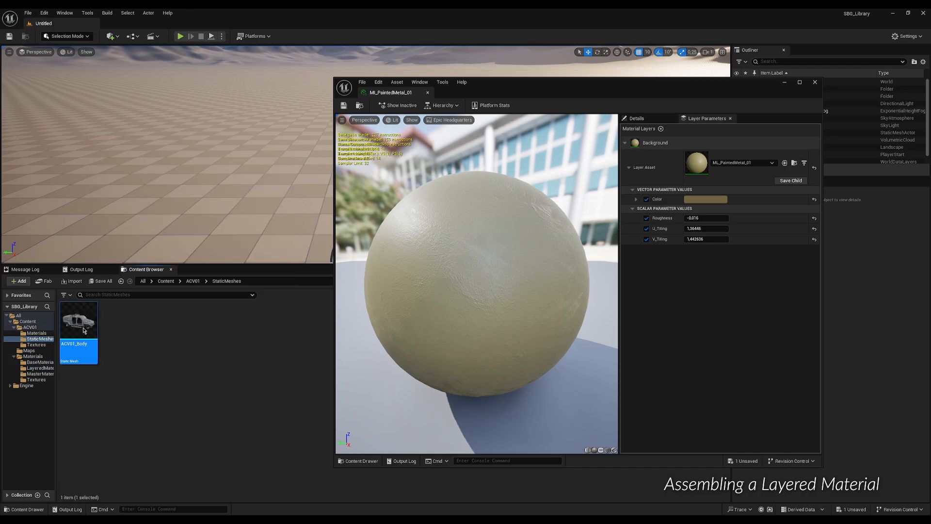
{"action": "double_click", "coordinate": [88, 328]}
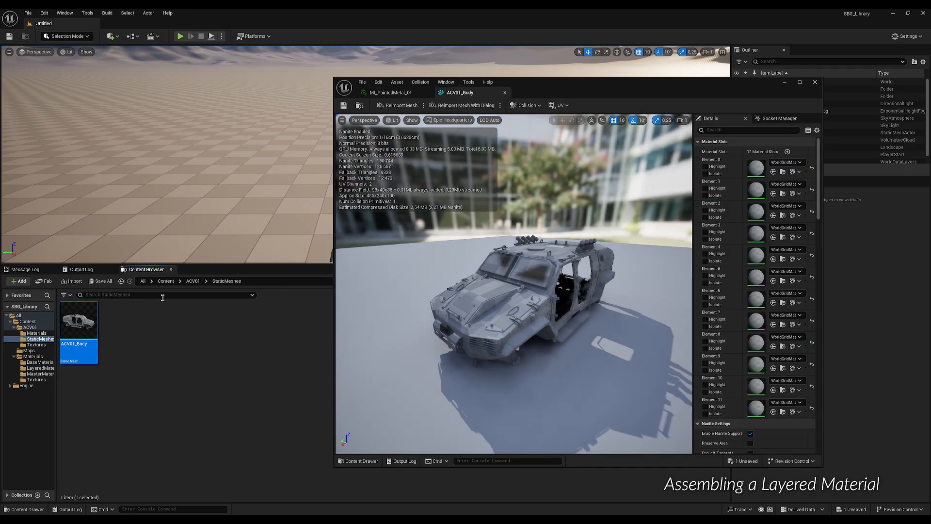
Step: Assign MI_PaintedMetal_01 from ACV01/Materials to the mesh's Element 3 material slot and save the mesh
{"action": "left_click", "coordinate": [35, 333]}
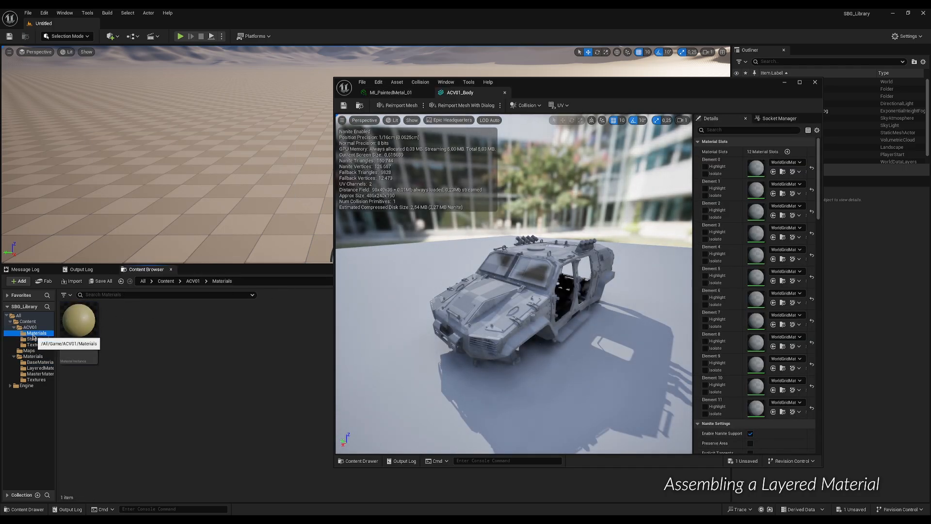
{"action": "left_click", "coordinate": [75, 328]}
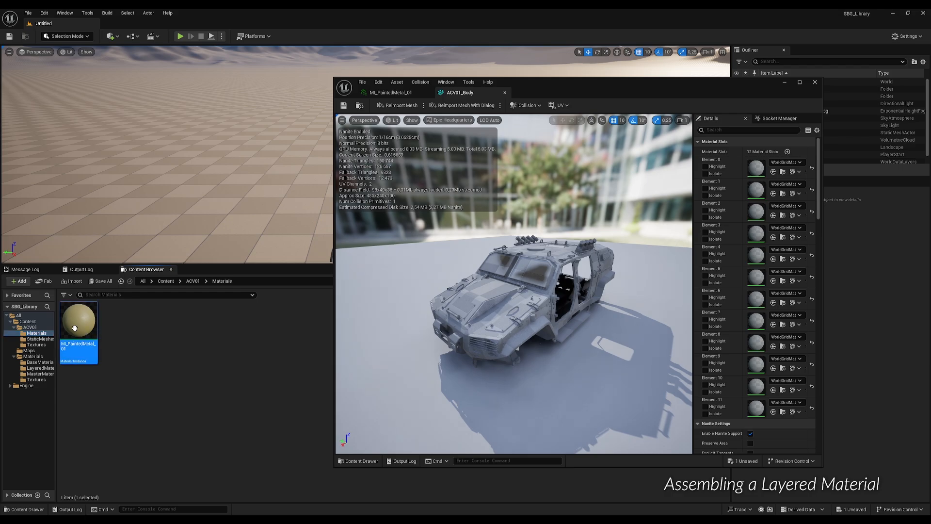
{"action": "left_click", "coordinate": [773, 237]}
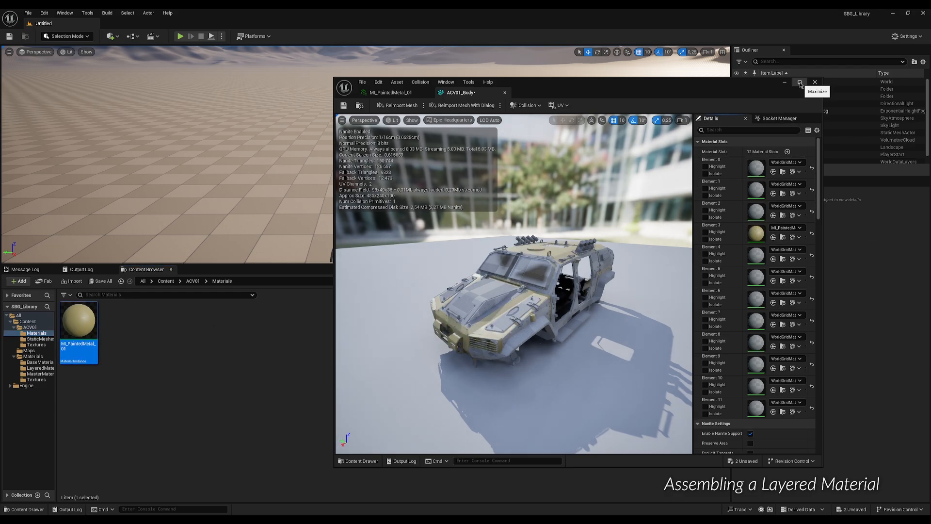
{"action": "left_click", "coordinate": [343, 105]}
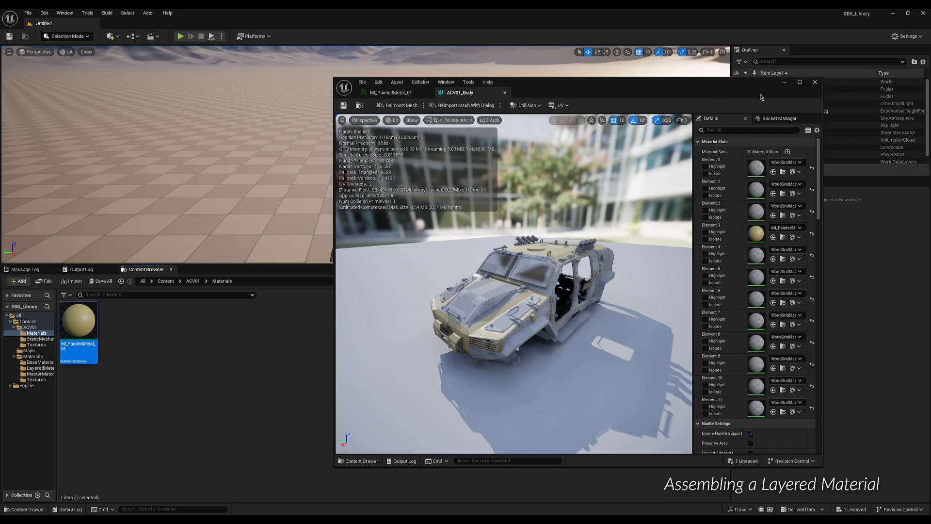
Step: Inspect the painted metal on the ACV01_Body vehicle up close and return to the MI_PaintedMetal_01 instance
{"action": "left_click", "coordinate": [800, 82]}
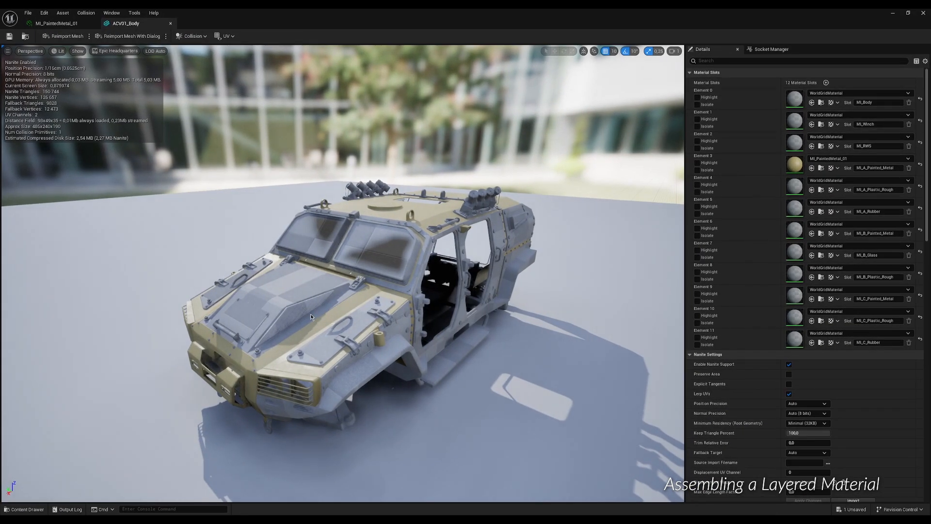
{"action": "scroll", "coordinate": [311, 317], "scroll_direction": "up", "scroll_amount": 3}
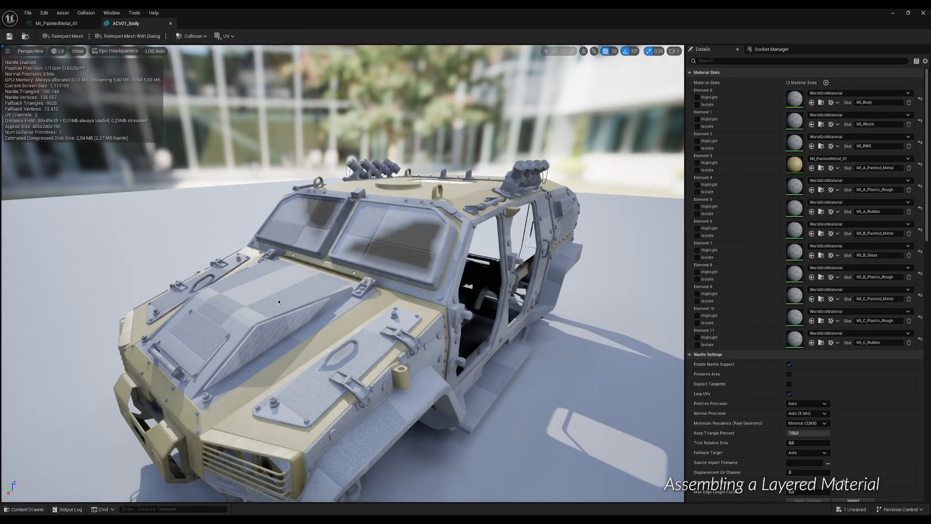
{"action": "left_click_drag", "start_coordinate": [278, 301], "coordinate": [197, 300]}
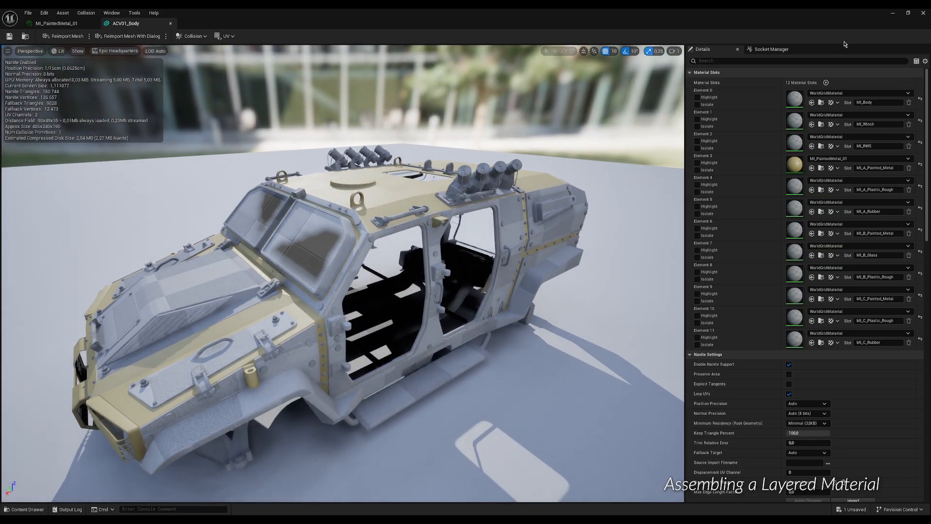
{"action": "left_click", "coordinate": [908, 12]}
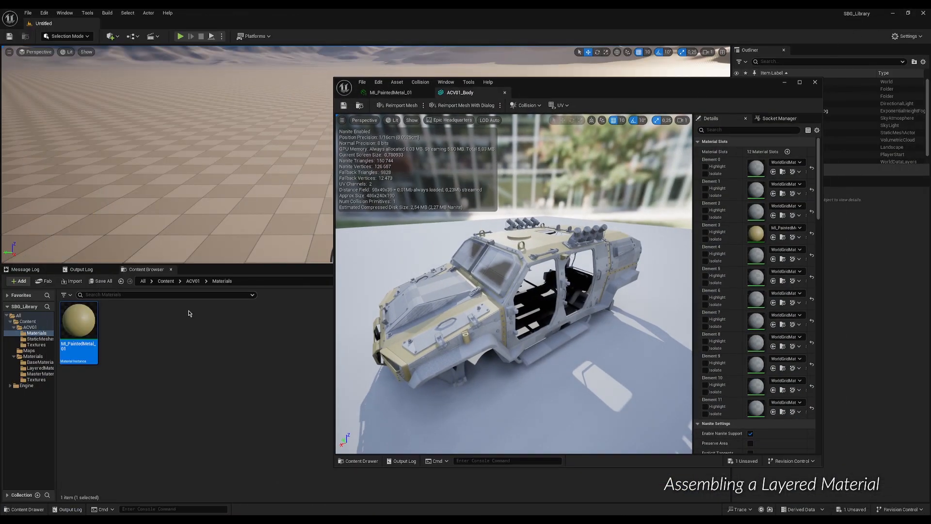
{"action": "double_click", "coordinate": [85, 330]}
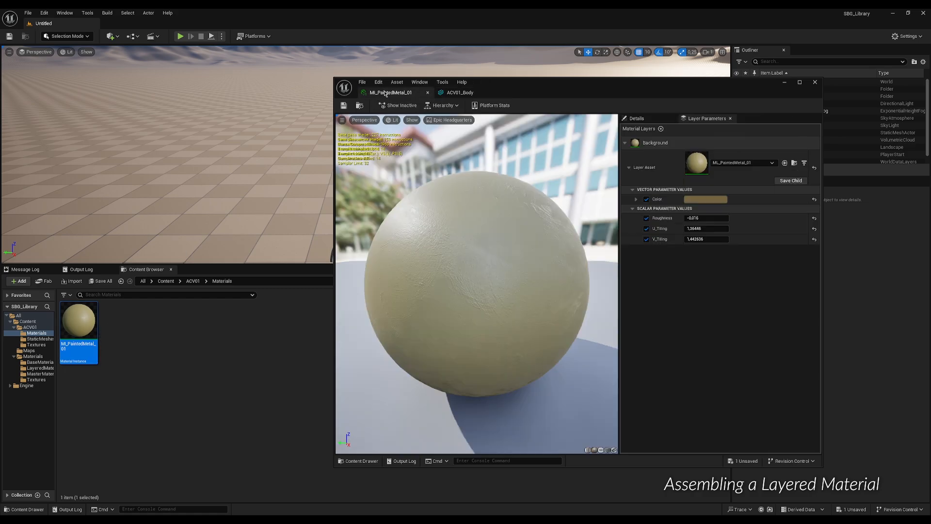
Step: Add a material layer above Background and assign ML_Metal_01 from Materials/BaseMaterials as its layer asset
{"action": "left_click", "coordinate": [661, 129]}
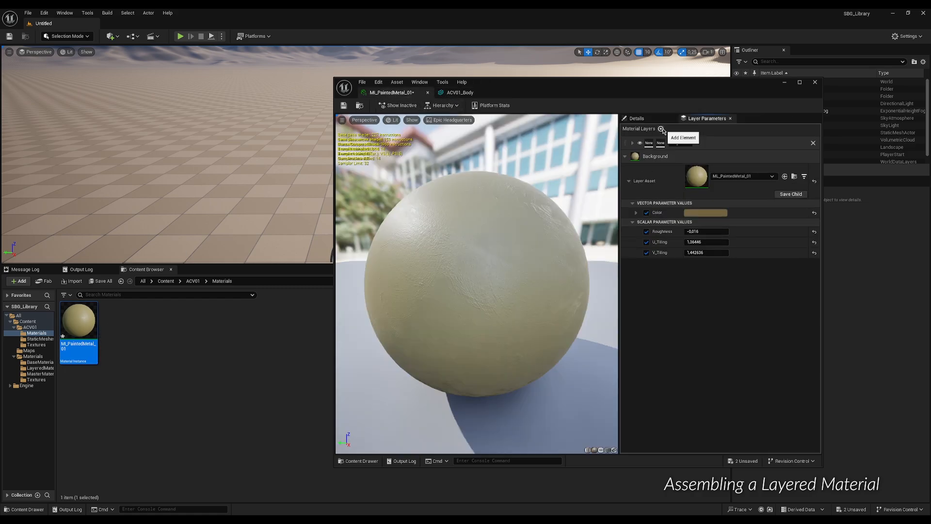
{"action": "left_click", "coordinate": [633, 144]}
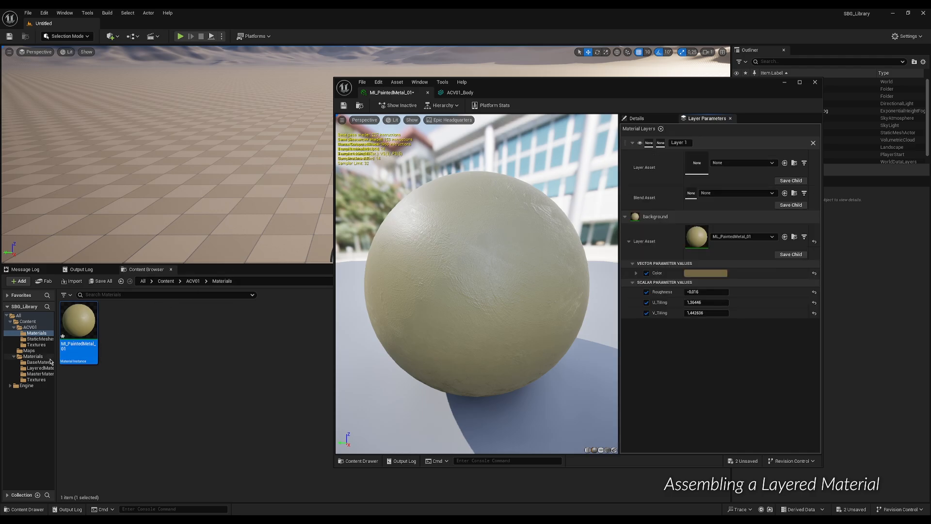
{"action": "left_click", "coordinate": [46, 365]}
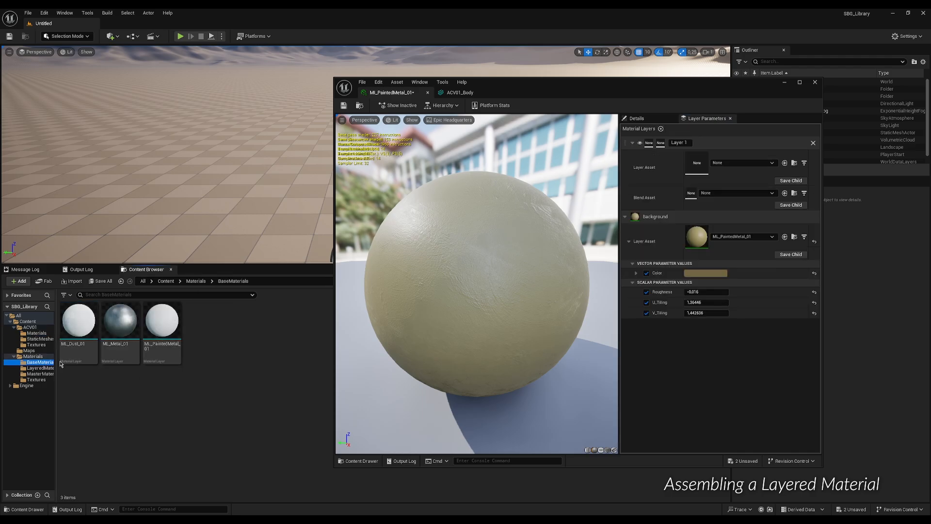
{"action": "left_click", "coordinate": [117, 332]}
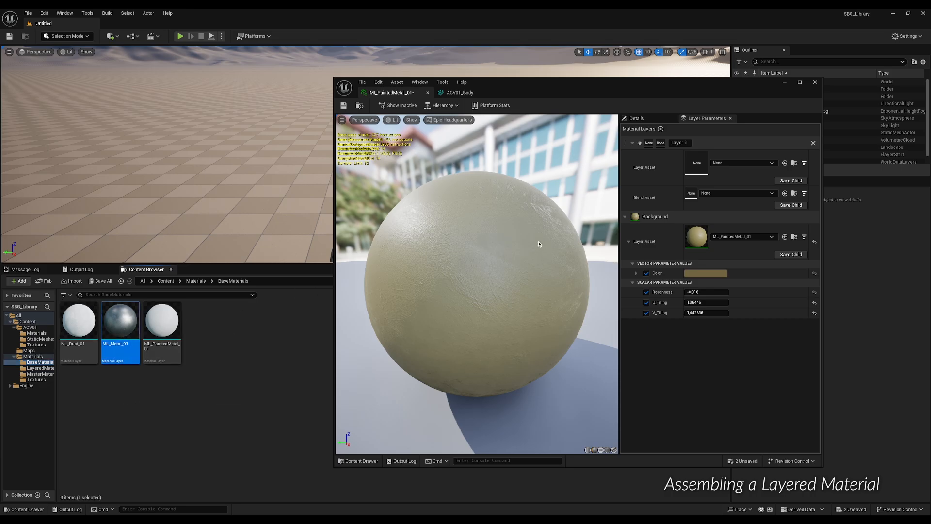
{"action": "left_click", "coordinate": [785, 164]}
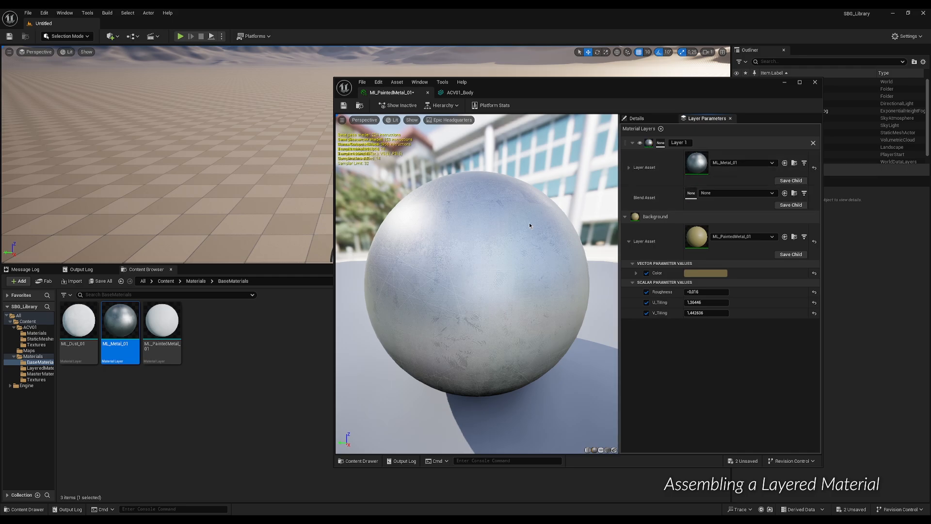
Step: Assign MLB_MaterailBlend_01 from Materials/MasterMaterials as Layer 1's blend asset
{"action": "left_click", "coordinate": [39, 373]}
{"action": "left_click", "coordinate": [204, 330]}
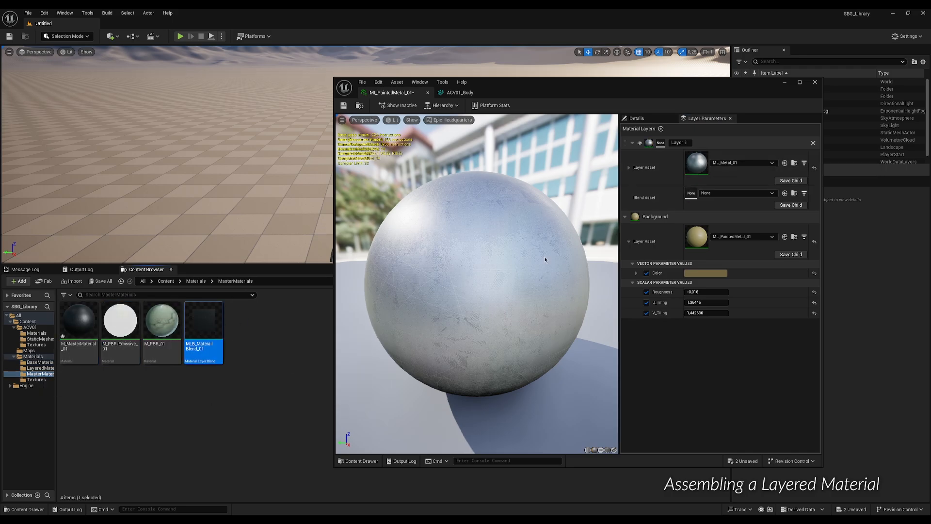
{"action": "left_click", "coordinate": [785, 193]}
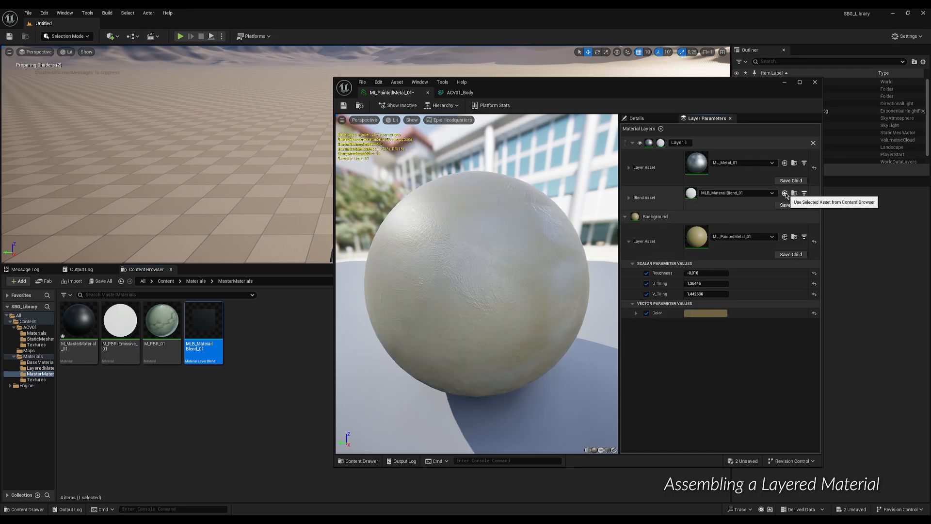
Step: Override the blend asset's Mask texture in Layer 1 with sbg_acv-a_01_msk from ACV01/Textures
{"action": "left_click", "coordinate": [629, 199]}
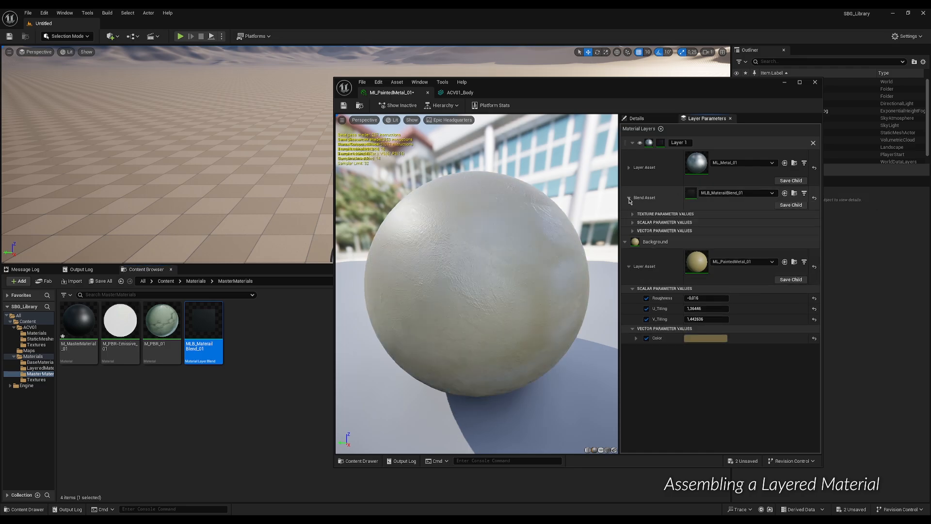
{"action": "left_click", "coordinate": [632, 214]}
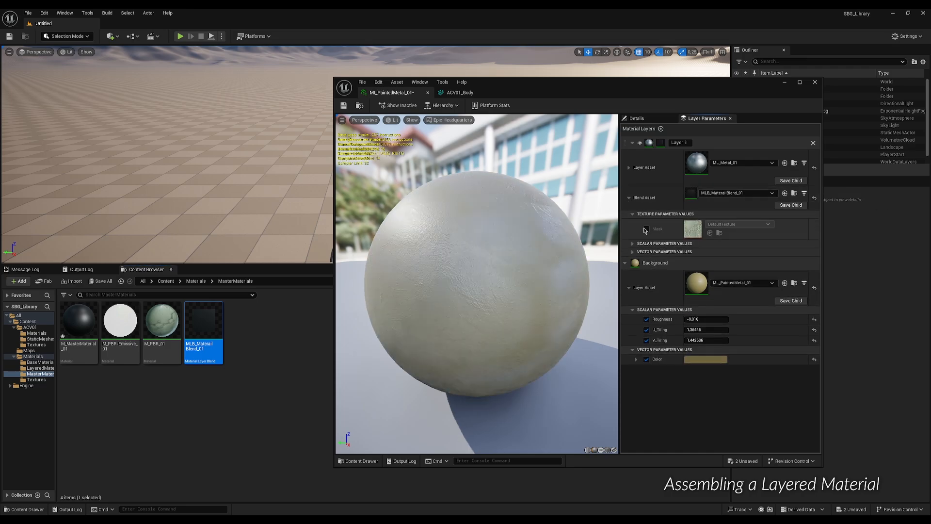
{"action": "left_click", "coordinate": [647, 229]}
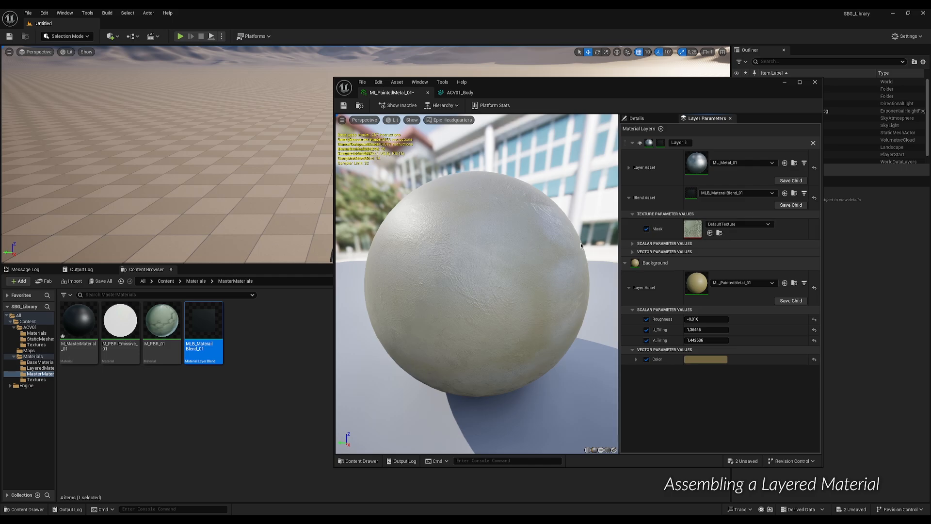
{"action": "left_click", "coordinate": [37, 345]}
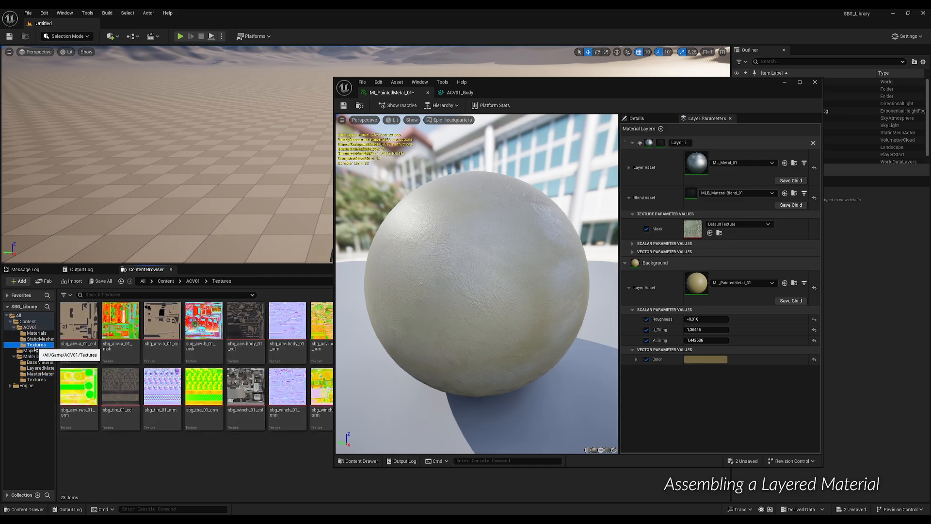
{"action": "left_click", "coordinate": [126, 330]}
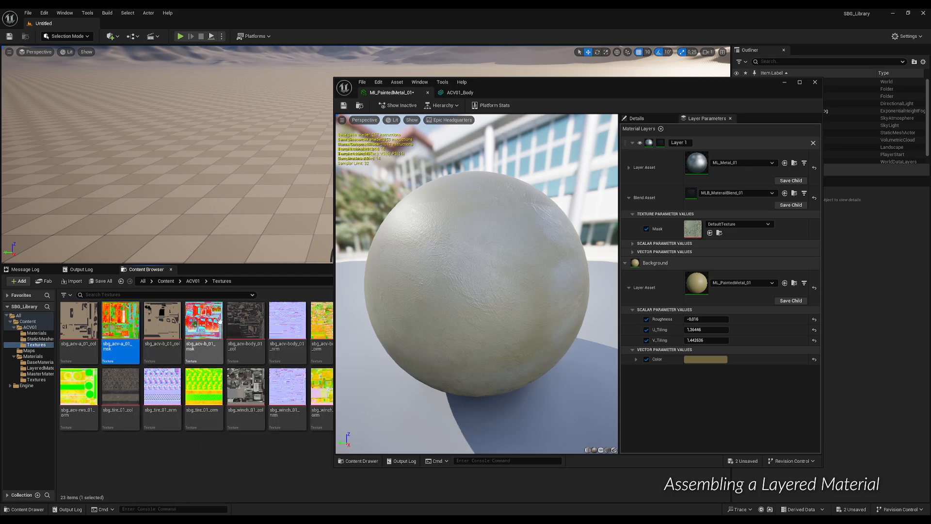
{"action": "left_click", "coordinate": [710, 233]}
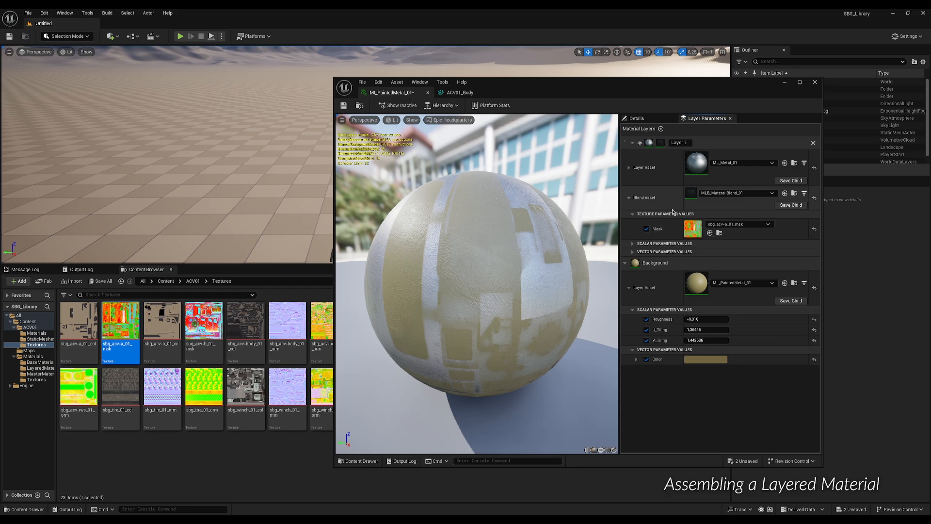
Step: Save MI_PaintedMetal_01 and examine the masked metal layer on the roof of the ACV01_Body vehicle
{"action": "left_click", "coordinate": [456, 93]}
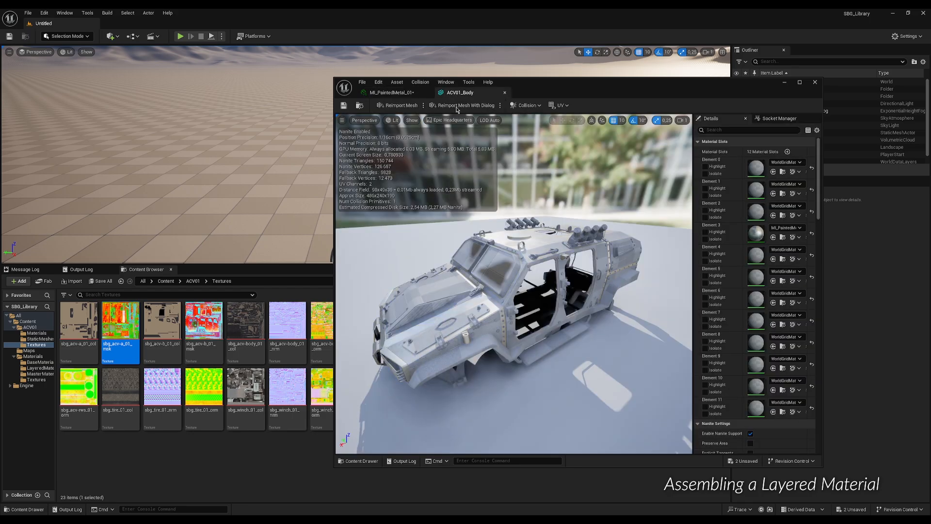
{"action": "left_click", "coordinate": [390, 92]}
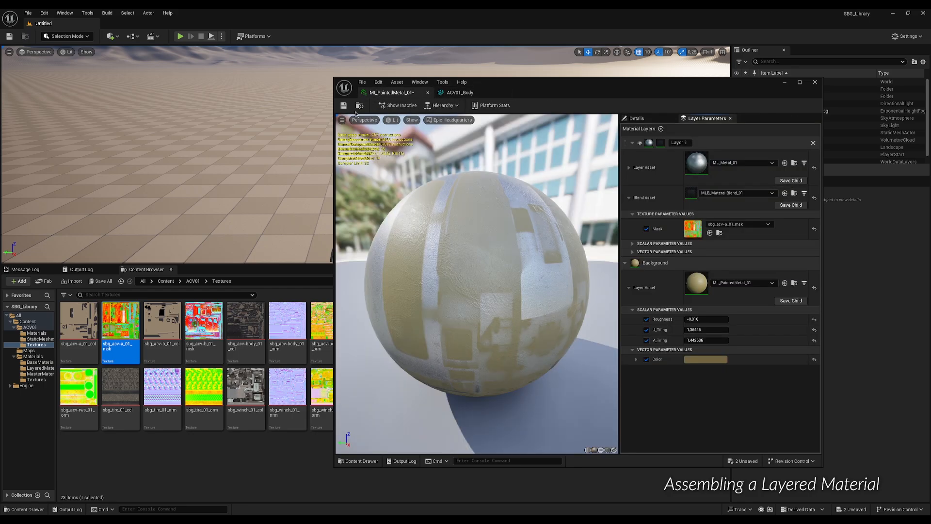
{"action": "left_click", "coordinate": [344, 107]}
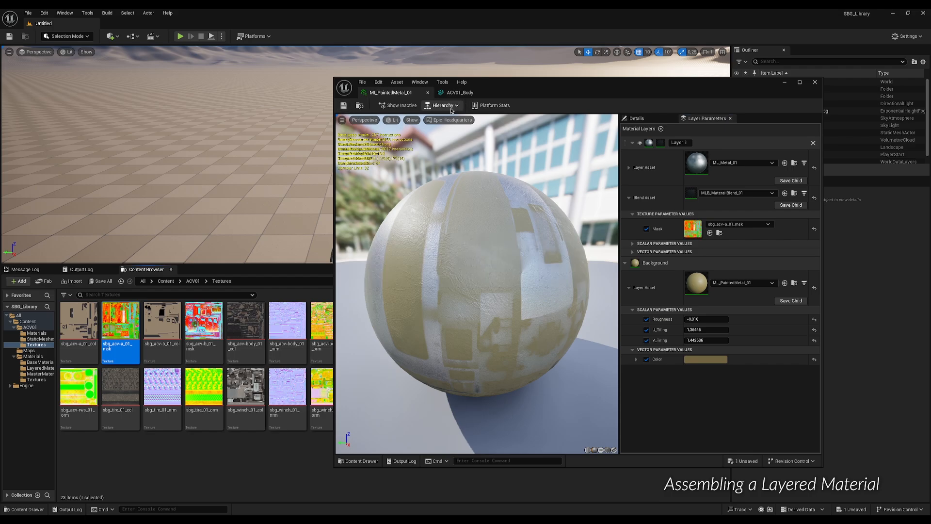
{"action": "left_click", "coordinate": [458, 93]}
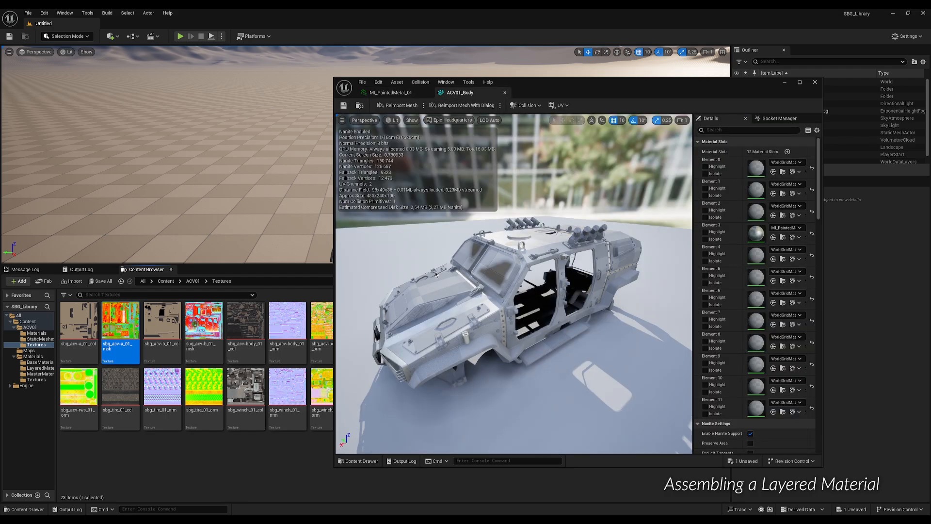
{"action": "left_click_drag", "start_coordinate": [436, 275], "coordinate": [416, 162]}
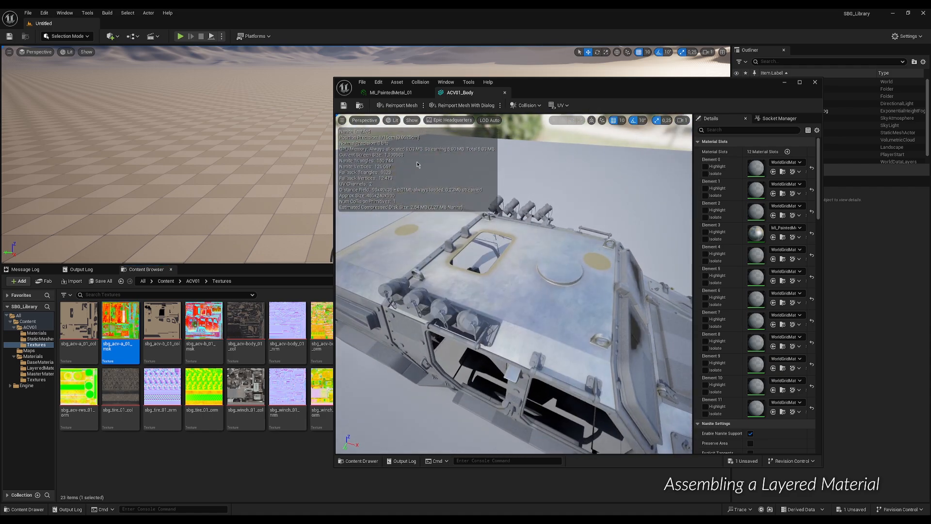
Step: Enable the Channel vector parameter override of Layer 1's blend asset in MI_PaintedMetal_01
{"action": "left_click", "coordinate": [404, 94]}
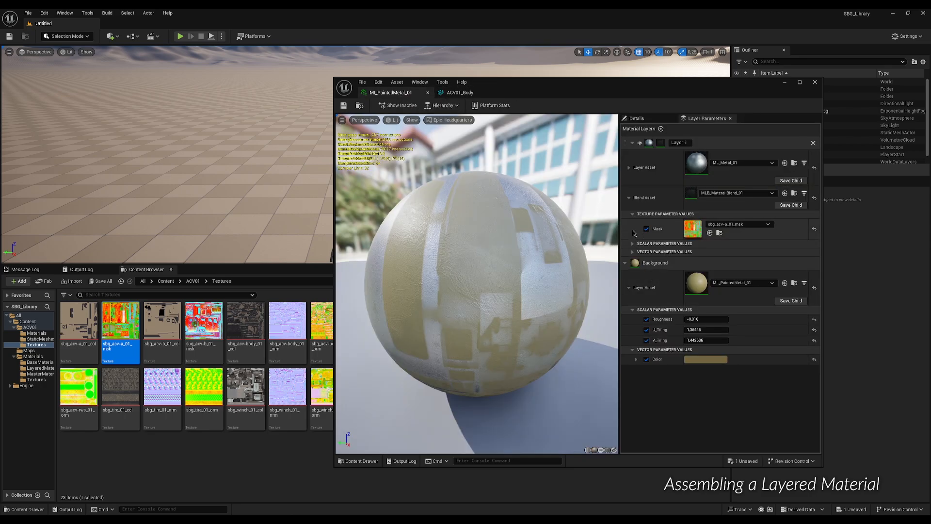
{"action": "left_click", "coordinate": [633, 243]}
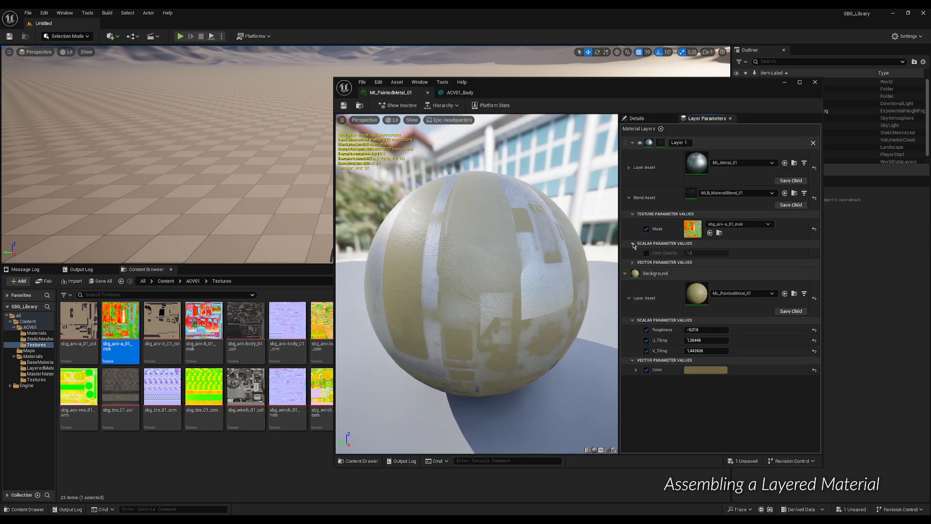
{"action": "left_click", "coordinate": [633, 243]}
{"action": "left_click", "coordinate": [633, 252]}
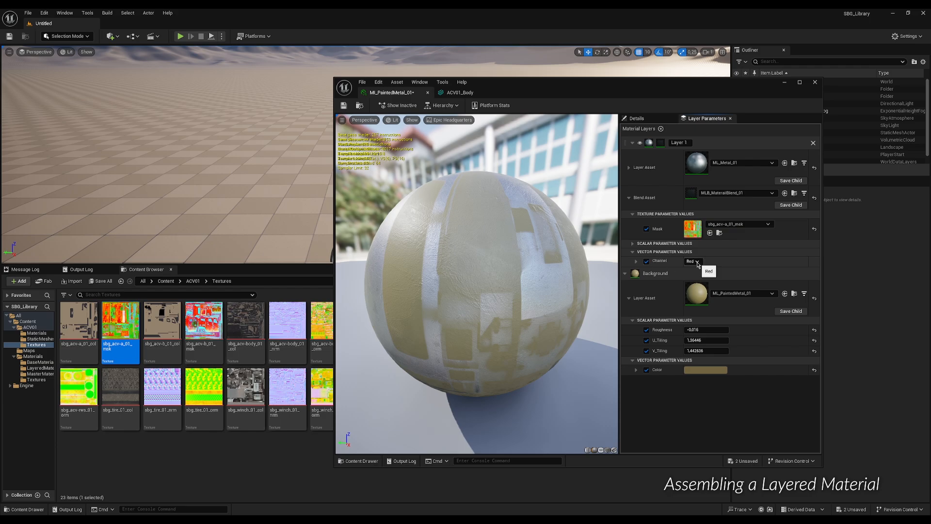
Step: Try the Green mask channel for Layer 1's blend, save the instance and check it on ACV01_Body
{"action": "left_click", "coordinate": [696, 262]}
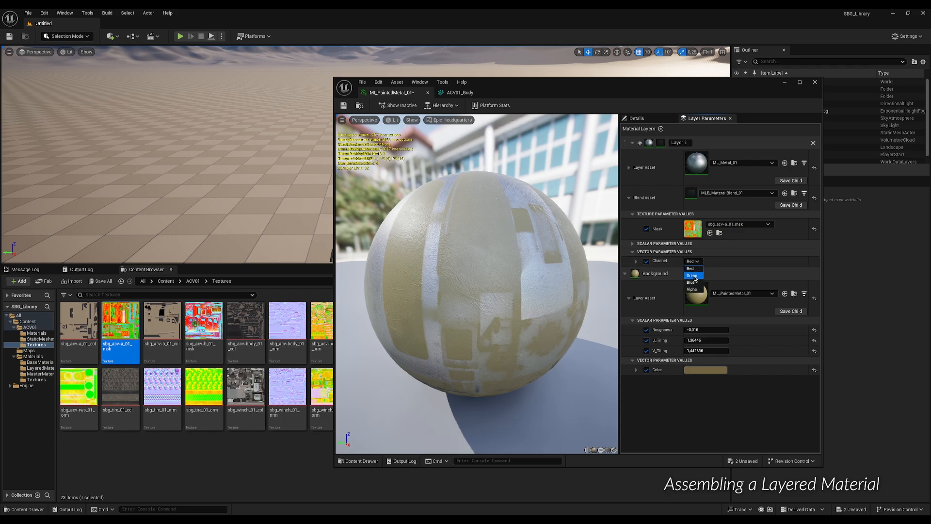
{"action": "left_click", "coordinate": [693, 275]}
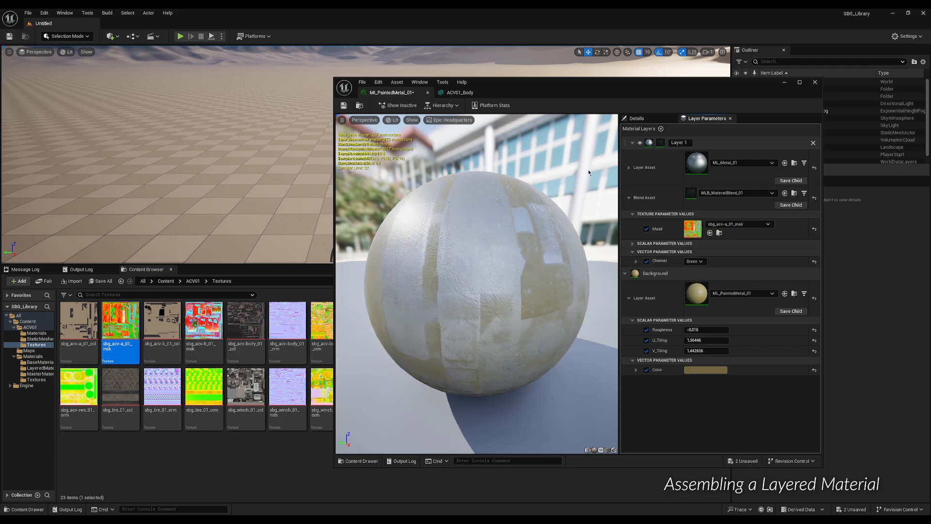
{"action": "left_click", "coordinate": [344, 106]}
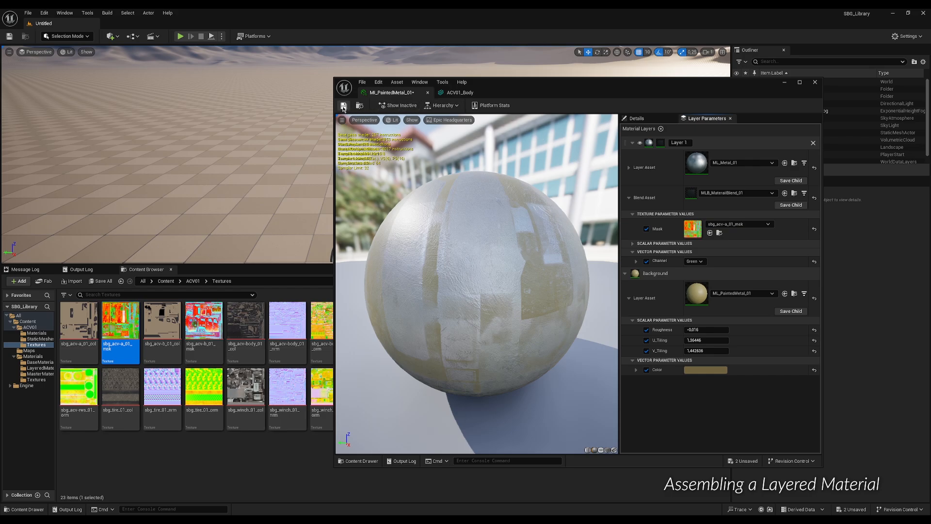
{"action": "left_click", "coordinate": [453, 92]}
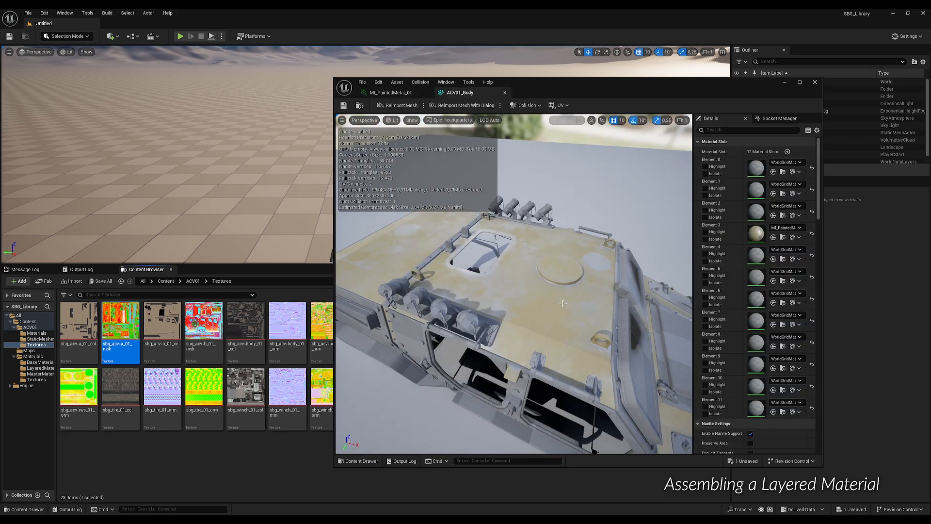
Step: Set the mask Channel of Layer 1's blend asset to Alpha and save MI_PaintedMetal_01
{"action": "left_click", "coordinate": [395, 92]}
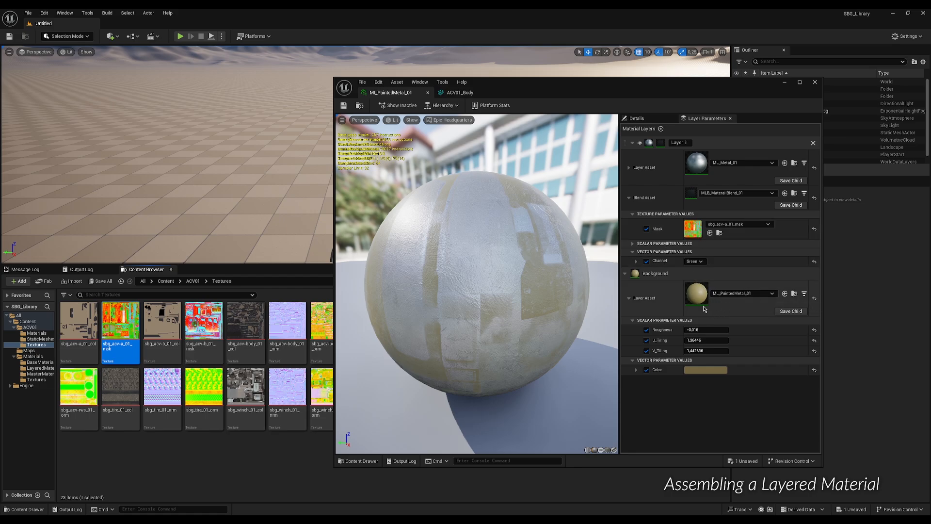
{"action": "left_click", "coordinate": [694, 261]}
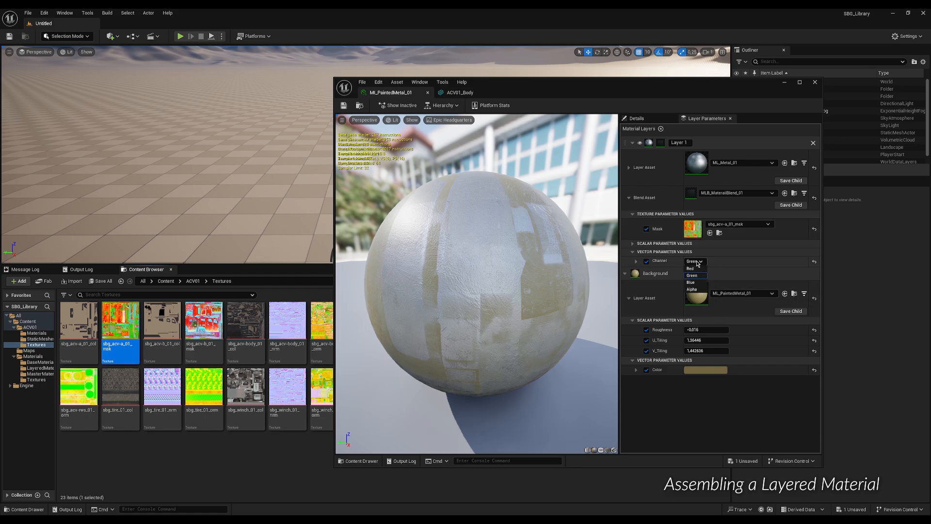
{"action": "left_click", "coordinate": [697, 290]}
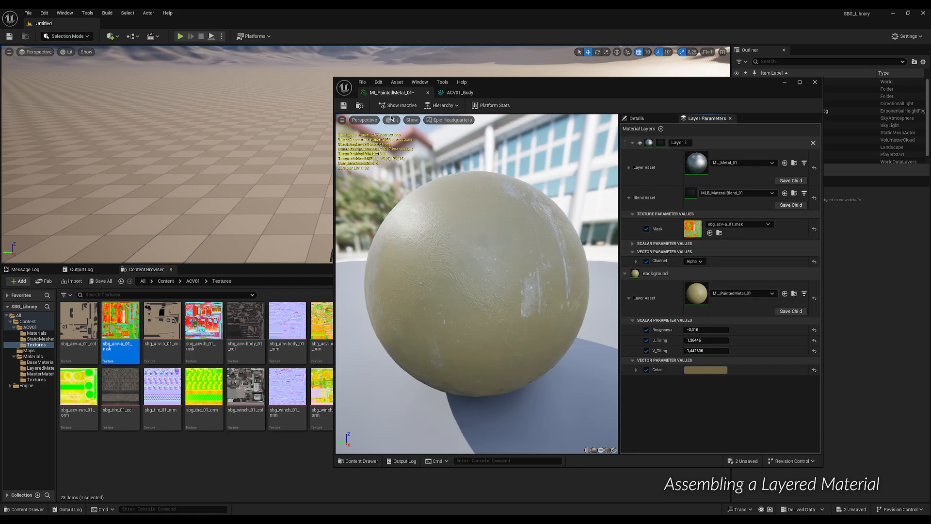
{"action": "left_click", "coordinate": [345, 106]}
Step: Examine the metal wear on the ACV01_Body vehicle's side, roof and hood from several angles
{"action": "left_click", "coordinate": [460, 92]}
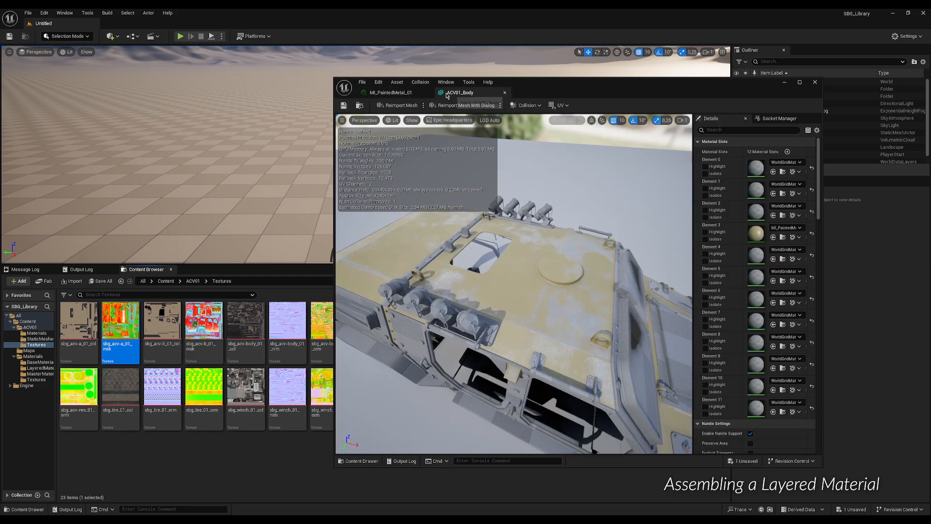
{"action": "left_click_drag", "start_coordinate": [573, 327], "coordinate": [645, 286], "text": "alt"}
{"action": "left_click_drag", "start_coordinate": [587, 311], "coordinate": [561, 339], "text": "alt"}
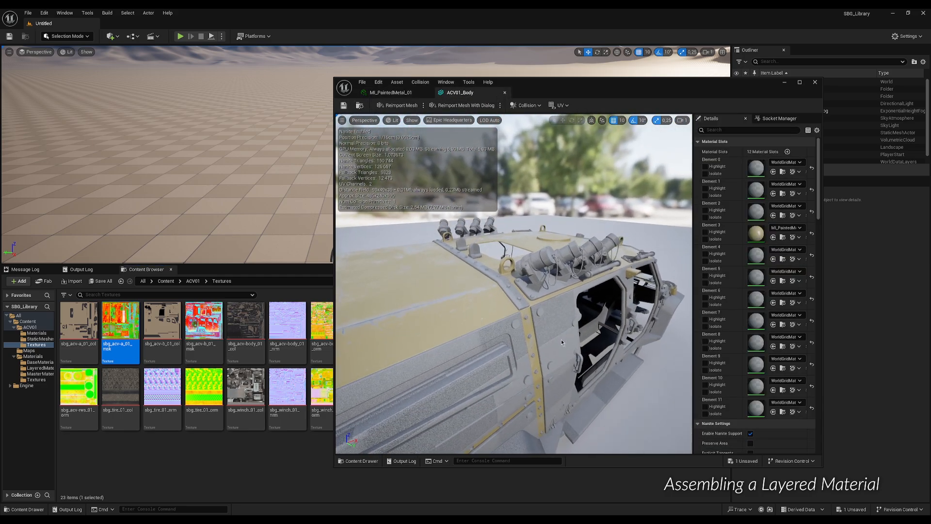
{"action": "right_click_drag", "start_coordinate": [561, 339], "coordinate": [514, 339], "text": "alt"}
{"action": "mouse_move", "coordinate": [514, 301]}
{"action": "left_mouse_down", "text": "alt"}
{"action": "mouse_move", "coordinate": [601, 310]}
{"action": "mouse_move", "coordinate": [604, 354]}
{"action": "mouse_move", "coordinate": [519, 308]}
{"action": "mouse_move", "coordinate": [437, 313]}
{"action": "mouse_move", "coordinate": [499, 310]}
{"action": "left_mouse_up", "text": "alt"}
{"action": "left_click_drag", "start_coordinate": [575, 298], "coordinate": [575, 366], "text": "alt"}
{"action": "right_click_drag", "start_coordinate": [576, 298], "coordinate": [601, 298], "text": "alt"}
{"action": "mouse_move", "coordinate": [576, 297]}
{"action": "left_mouse_down", "text": "alt"}
{"action": "mouse_move", "coordinate": [456, 270]}
{"action": "mouse_move", "coordinate": [544, 264]}
{"action": "mouse_move", "coordinate": [586, 243]}
{"action": "mouse_move", "coordinate": [631, 286]}
{"action": "mouse_move", "coordinate": [632, 272]}
{"action": "left_mouse_up", "text": "alt"}
{"action": "right_click_drag", "start_coordinate": [573, 293], "coordinate": [541, 293], "text": "alt"}
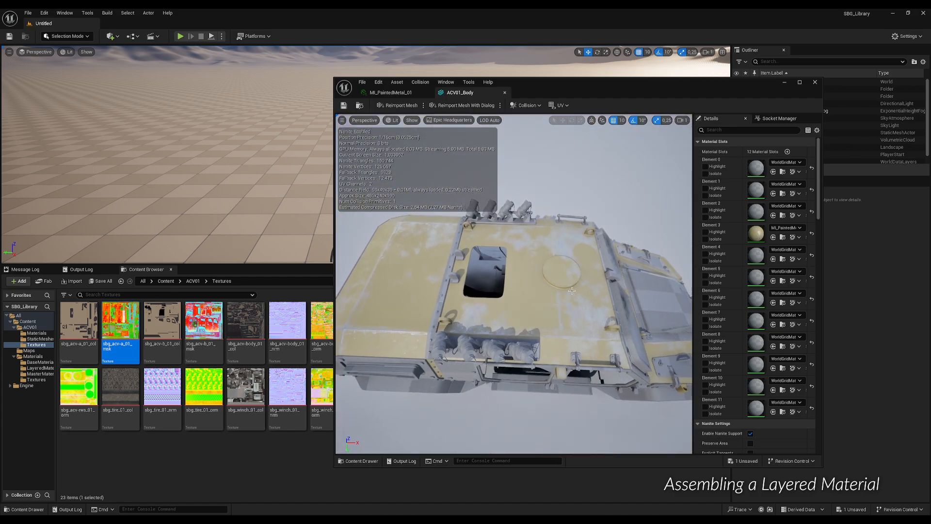
{"action": "left_click_drag", "start_coordinate": [573, 291], "coordinate": [514, 264], "text": "alt"}
{"action": "right_click_drag", "start_coordinate": [572, 292], "coordinate": [538, 293], "text": "alt"}
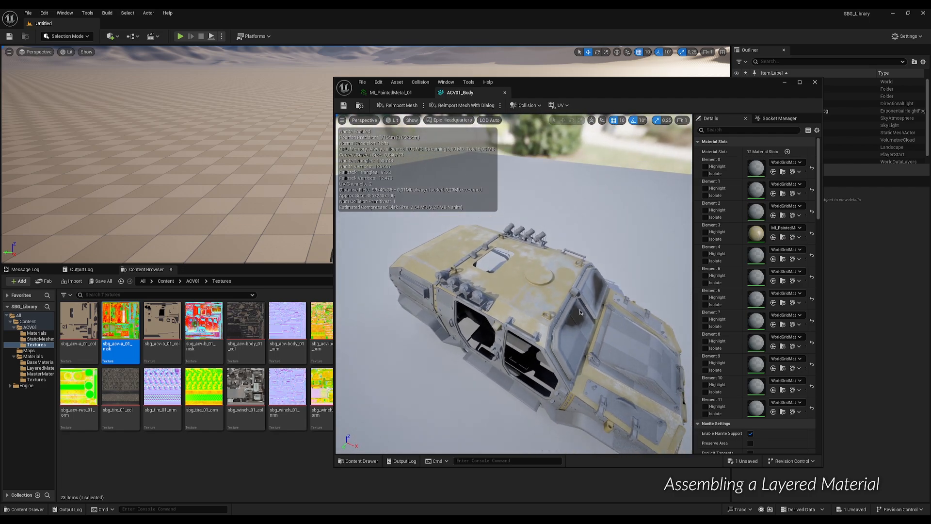
{"action": "middle_click_drag", "start_coordinate": [581, 312], "coordinate": [559, 295], "text": "alt"}
{"action": "mouse_move", "coordinate": [573, 305]}
{"action": "left_mouse_down", "text": "alt"}
{"action": "mouse_move", "coordinate": [523, 302]}
{"action": "mouse_move", "coordinate": [572, 304]}
{"action": "left_mouse_up", "text": "alt"}
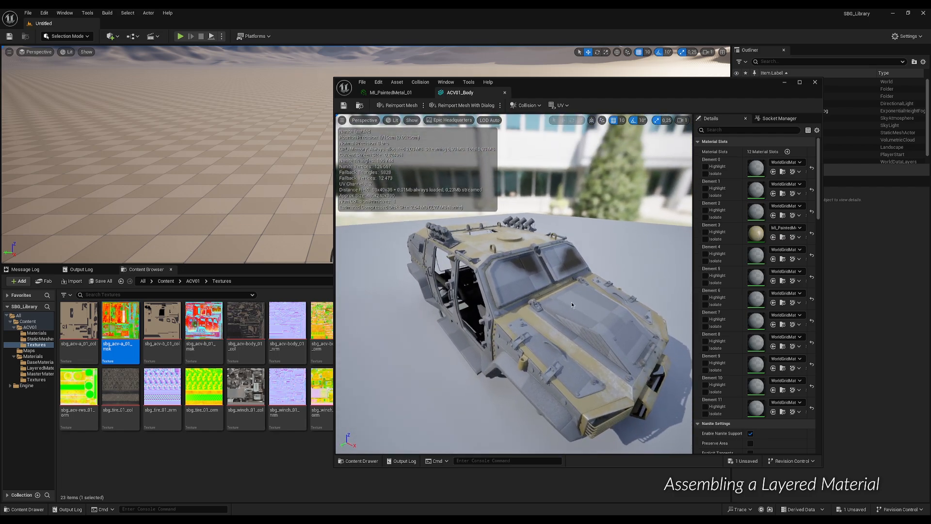
Step: Rename Layer 1 of MI_PaintedMetal_01 to Bare Metal
{"action": "left_click", "coordinate": [388, 92]}
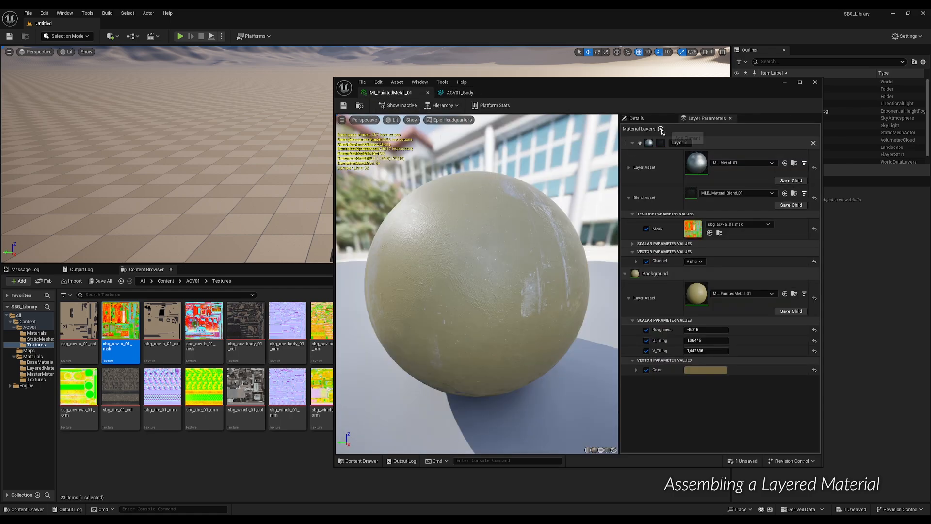
{"action": "double_click", "coordinate": [687, 142]}
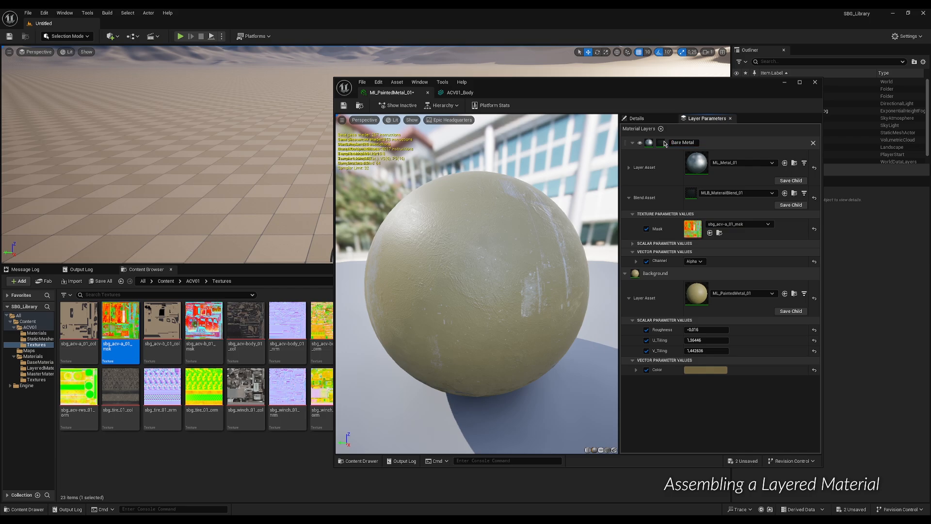
Step: Add a new material layer named Dust to MI_PaintedMetal_01 and assign ML_Dust_01 as its layer asset
{"action": "left_click", "coordinate": [660, 129]}
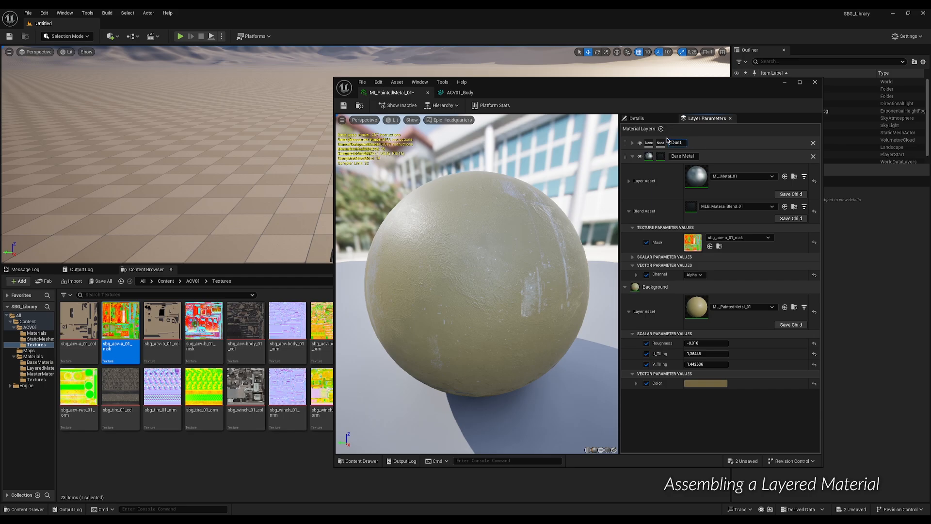
{"action": "left_click", "coordinate": [633, 144]}
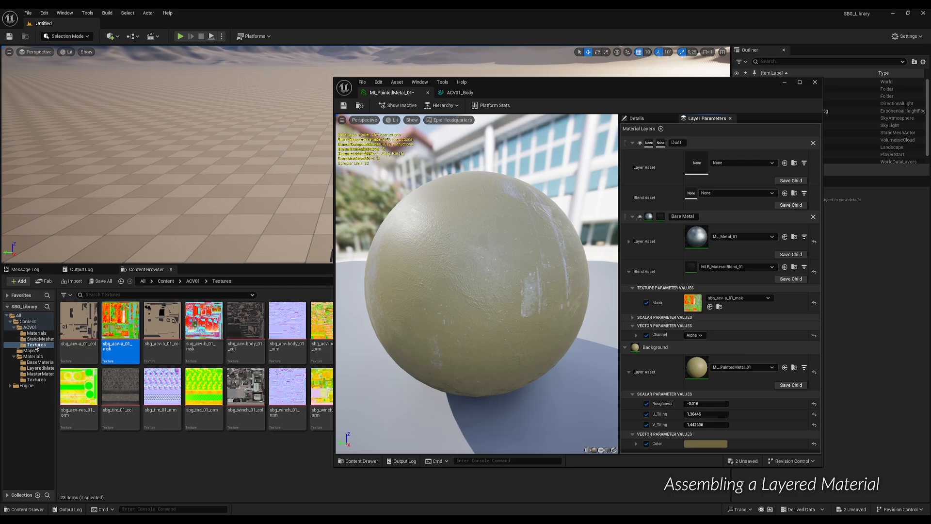
{"action": "left_click", "coordinate": [39, 363]}
{"action": "left_click", "coordinate": [74, 343]}
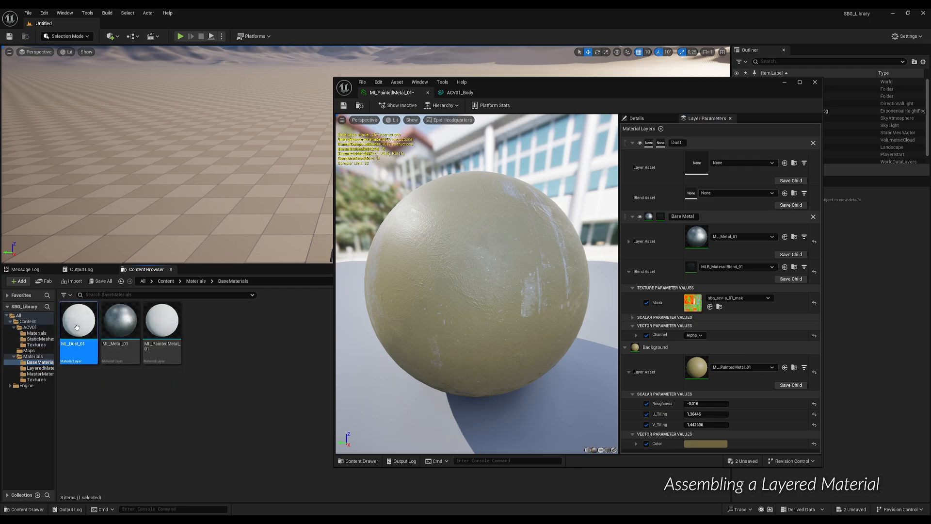
{"action": "left_click", "coordinate": [785, 163]}
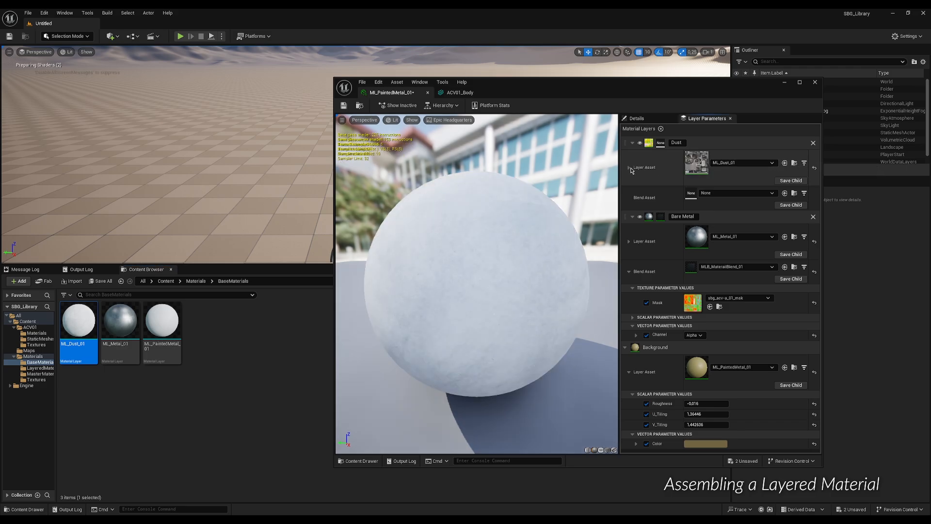
Step: Override the Dust layer's Color parameter with a muted light tan
{"action": "left_click", "coordinate": [629, 168]}
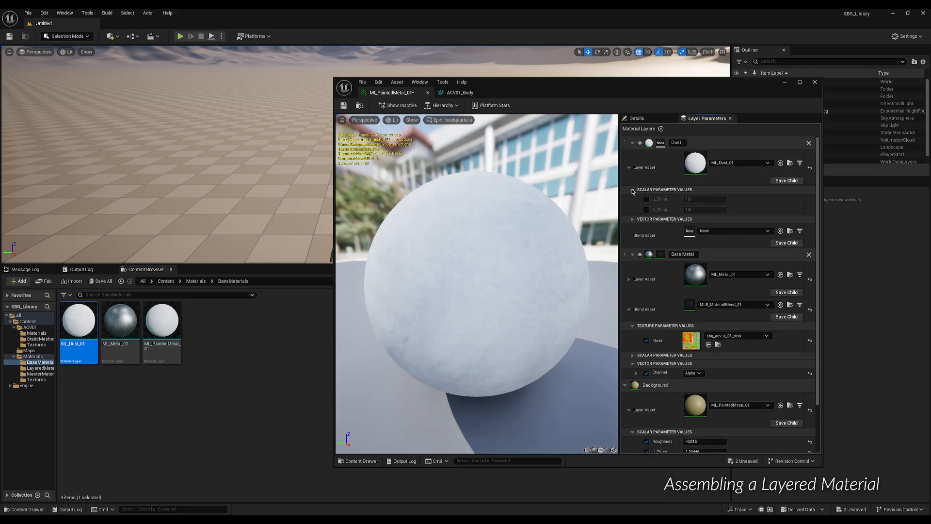
{"action": "left_click", "coordinate": [633, 219]}
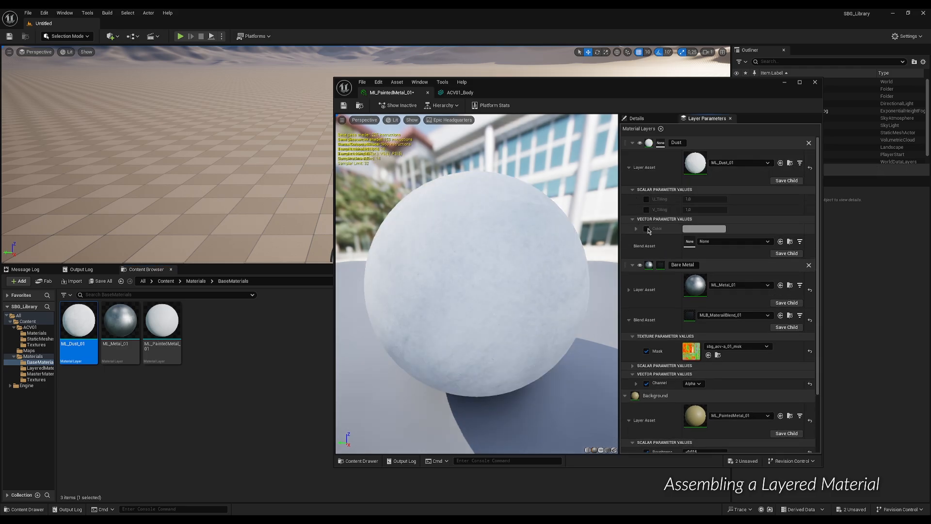
{"action": "left_click", "coordinate": [632, 190]}
{"action": "left_click", "coordinate": [704, 208]}
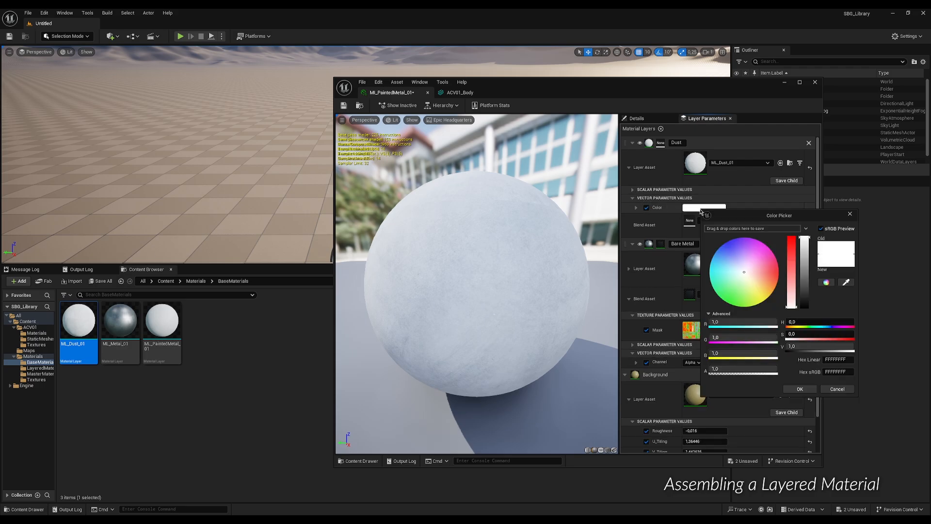
{"action": "left_click", "coordinate": [753, 281]}
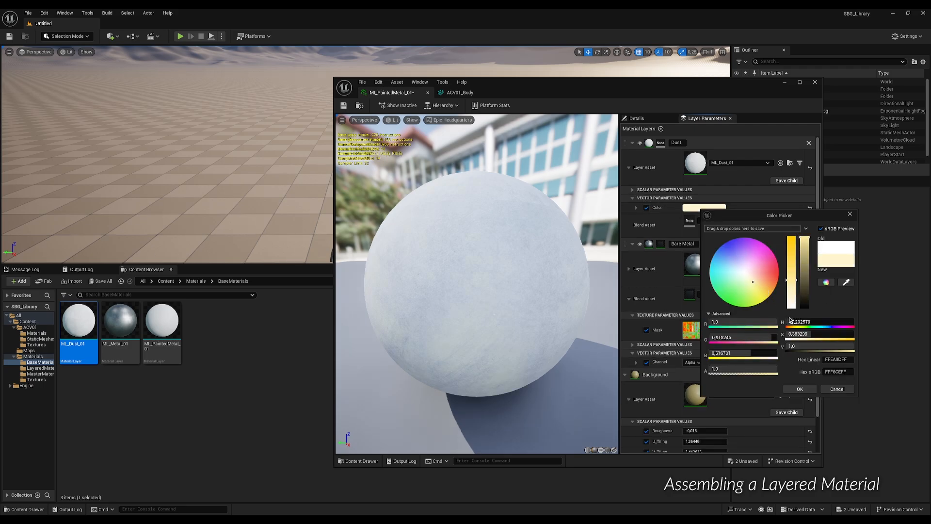
{"action": "left_click_drag", "start_coordinate": [794, 322], "coordinate": [790, 322]}
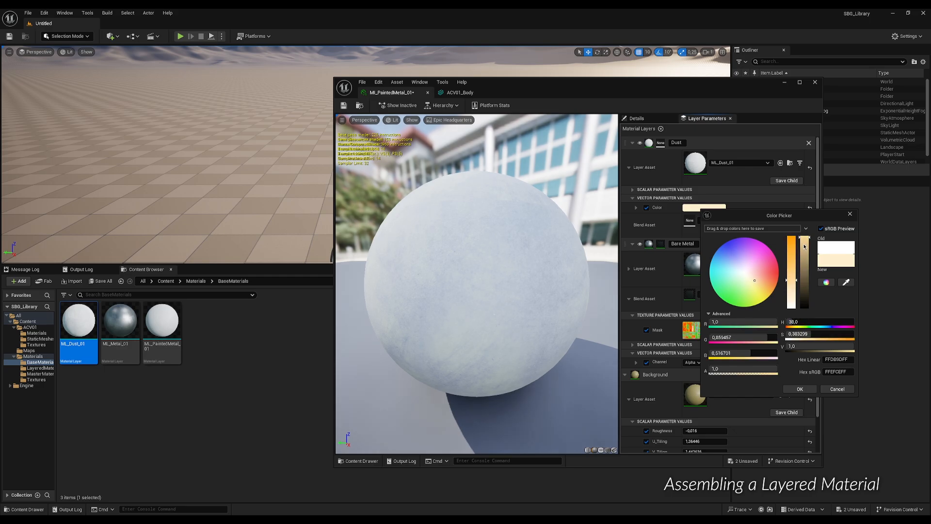
{"action": "left_click_drag", "start_coordinate": [804, 246], "coordinate": [804, 249]}
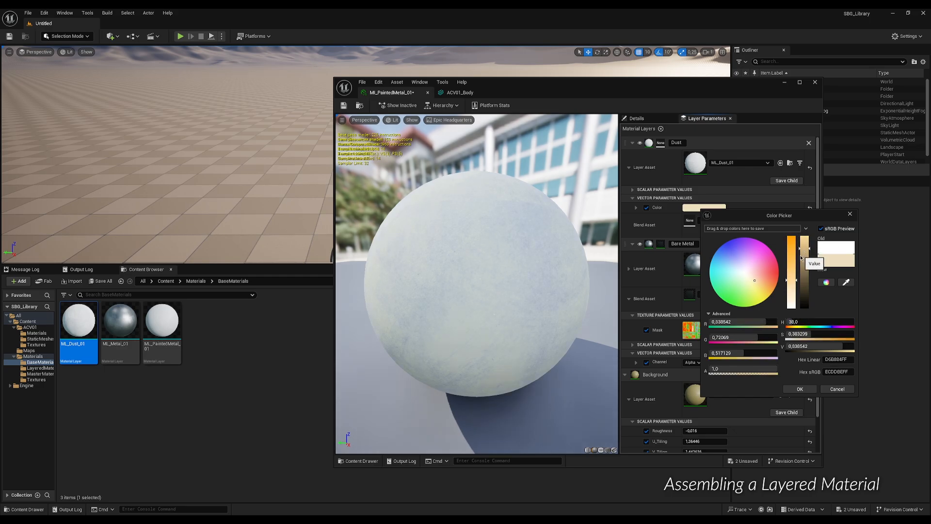
{"action": "mouse_move", "coordinate": [794, 281]}
{"action": "left_mouse_down"}
{"action": "mouse_move", "coordinate": [796, 289]}
{"action": "mouse_move", "coordinate": [808, 263]}
{"action": "mouse_move", "coordinate": [796, 279]}
{"action": "left_mouse_up"}
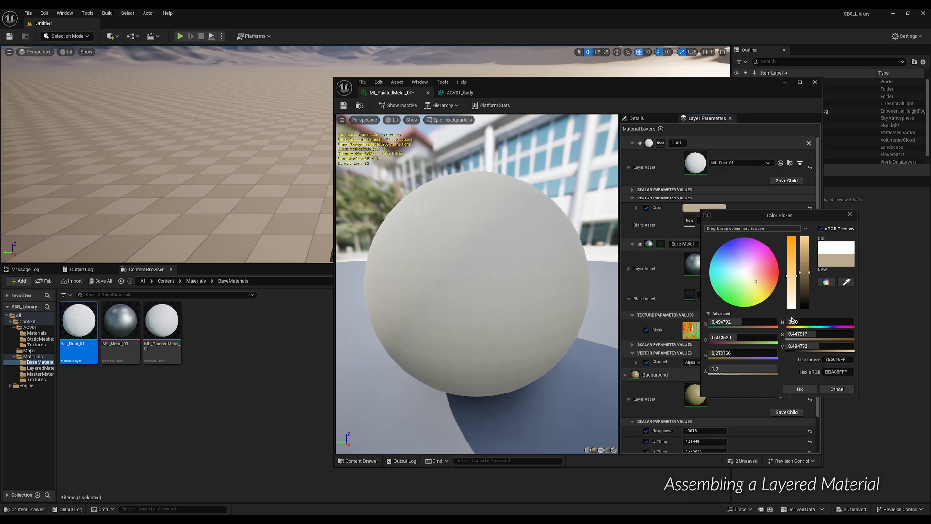
{"action": "left_click_drag", "start_coordinate": [792, 321], "coordinate": [792, 322]}
{"action": "left_click", "coordinate": [791, 388]}
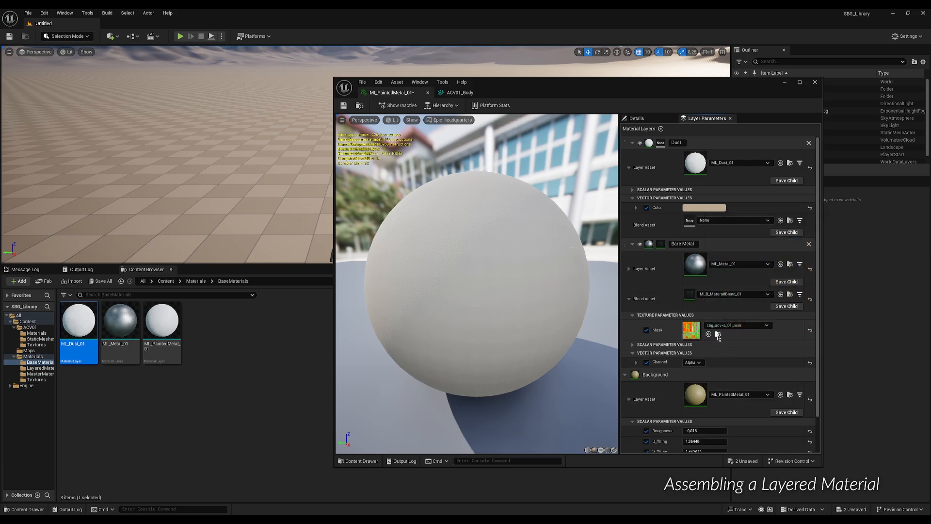
Step: Assign the same MLB_MaterialBlend_01 used by Bare Metal as the Dust layer's blend asset
{"action": "left_click", "coordinate": [718, 335]}
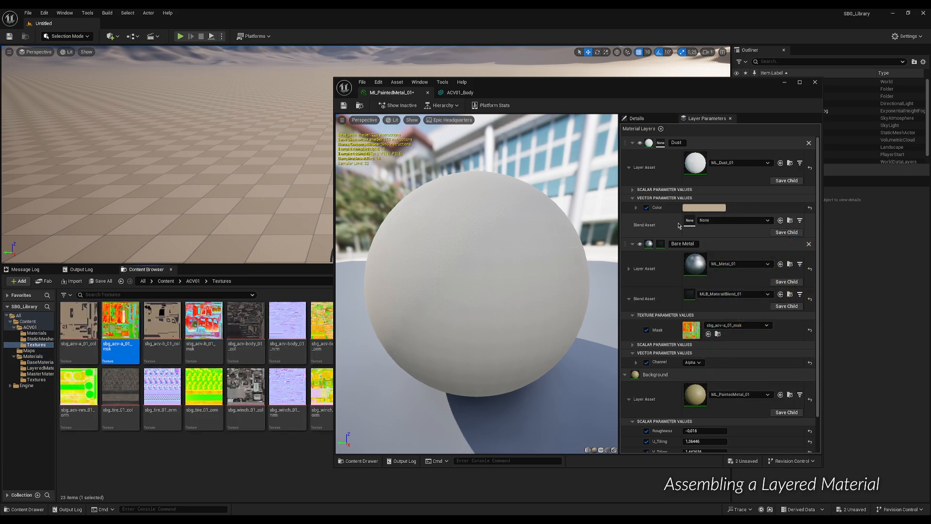
{"action": "left_click", "coordinate": [790, 295]}
{"action": "left_click", "coordinate": [780, 220]}
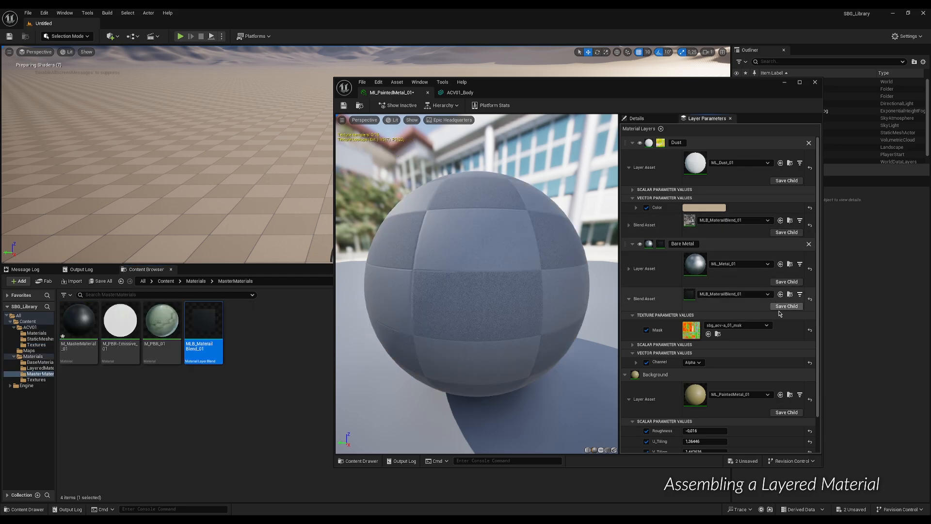
Step: Override the Dust blend's Mask texture with sbg_acv-a_01_msk and save MI_PaintedMetal_01
{"action": "left_click", "coordinate": [718, 334]}
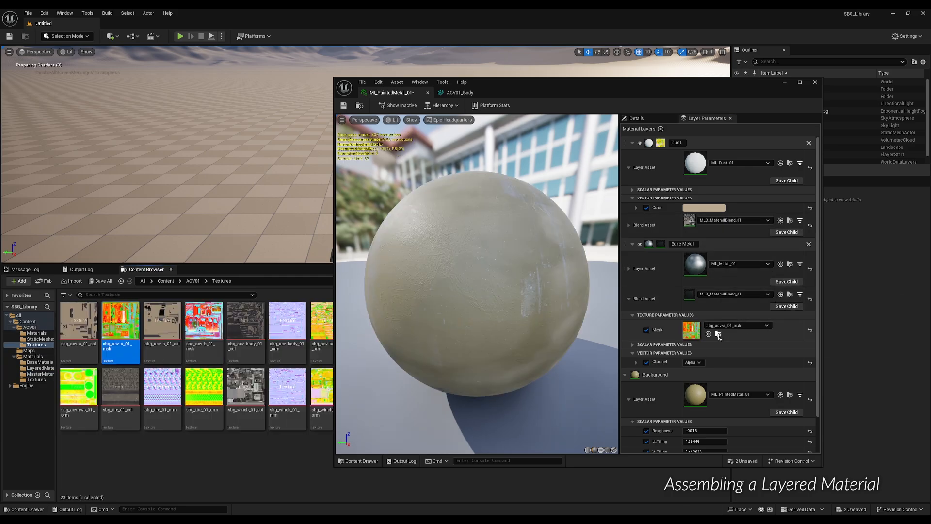
{"action": "left_click", "coordinate": [630, 225]}
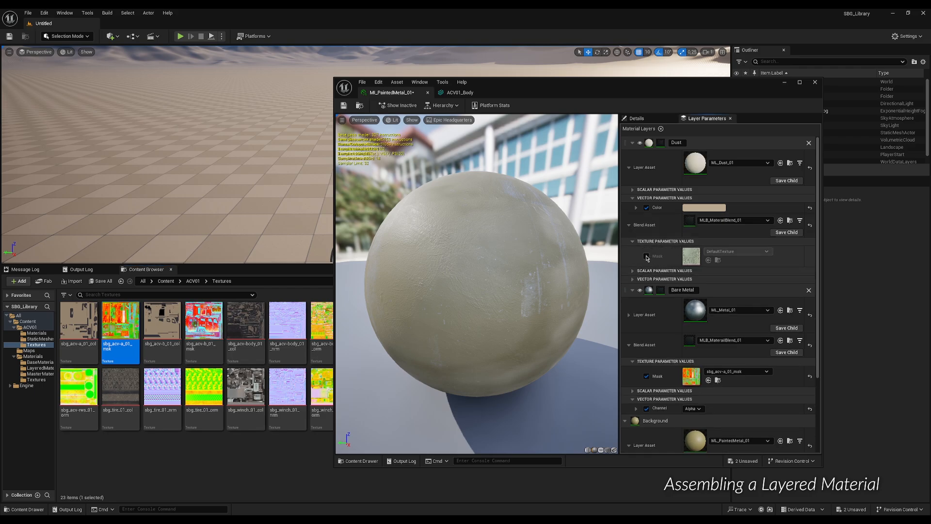
{"action": "left_click", "coordinate": [646, 257]}
{"action": "left_click", "coordinate": [708, 261]}
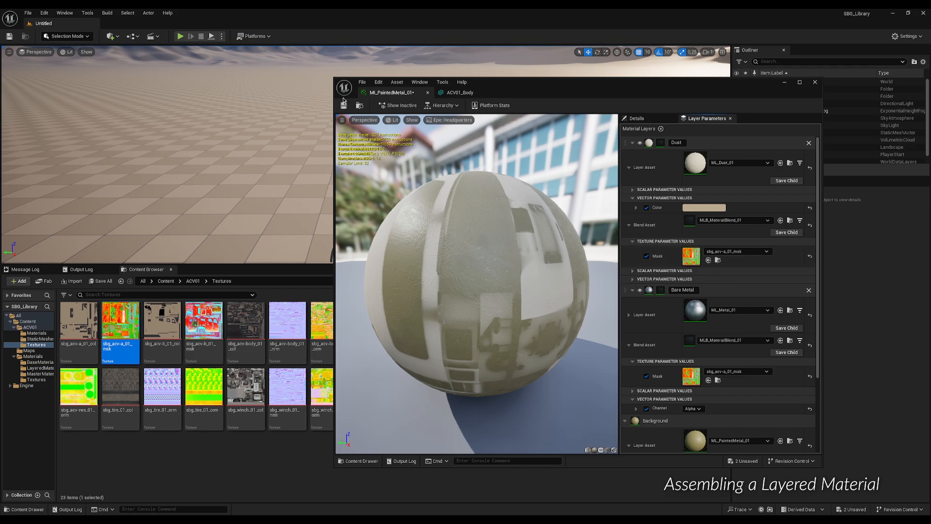
{"action": "left_click", "coordinate": [344, 105]}
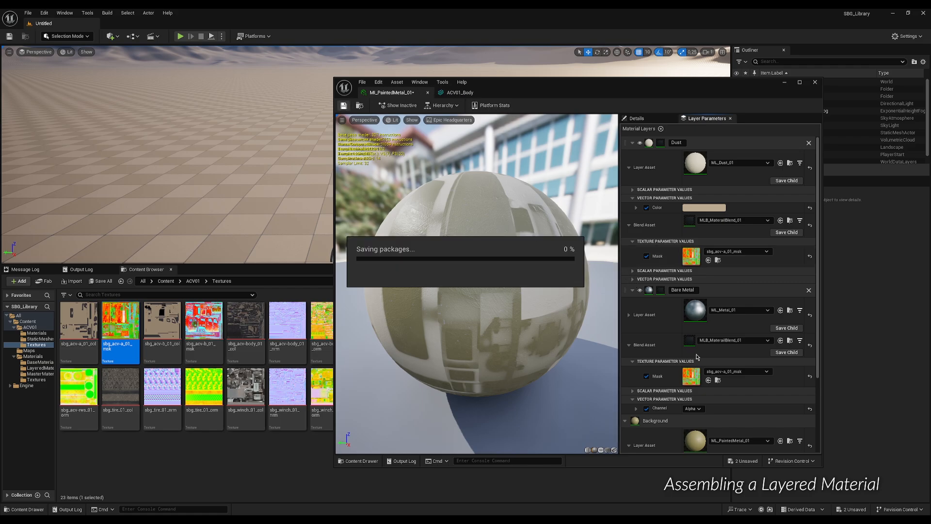
Step: Change the Background layer's Color to a dark olive green with hue 80, saturation about 0.57 and value 0.125
{"action": "scroll", "coordinate": [696, 357], "scroll_direction": "down", "scroll_amount": 3}
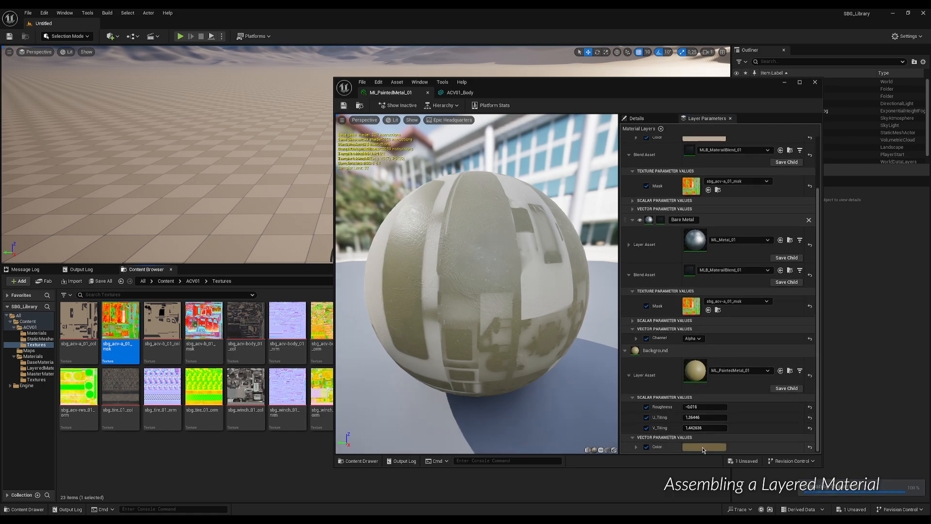
{"action": "left_click", "coordinate": [702, 446]}
{"action": "left_click_drag", "start_coordinate": [796, 435], "coordinate": [817, 435]}
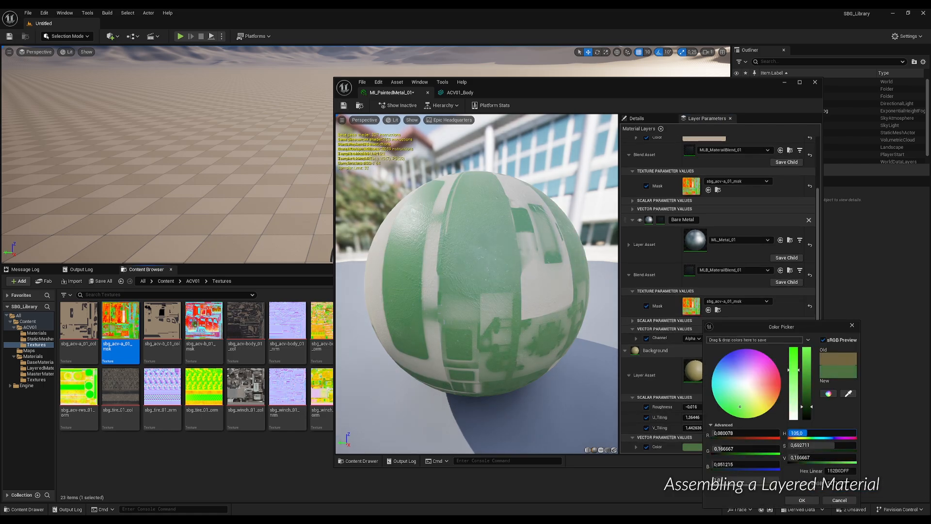
{"action": "left_click", "coordinate": [798, 378]}
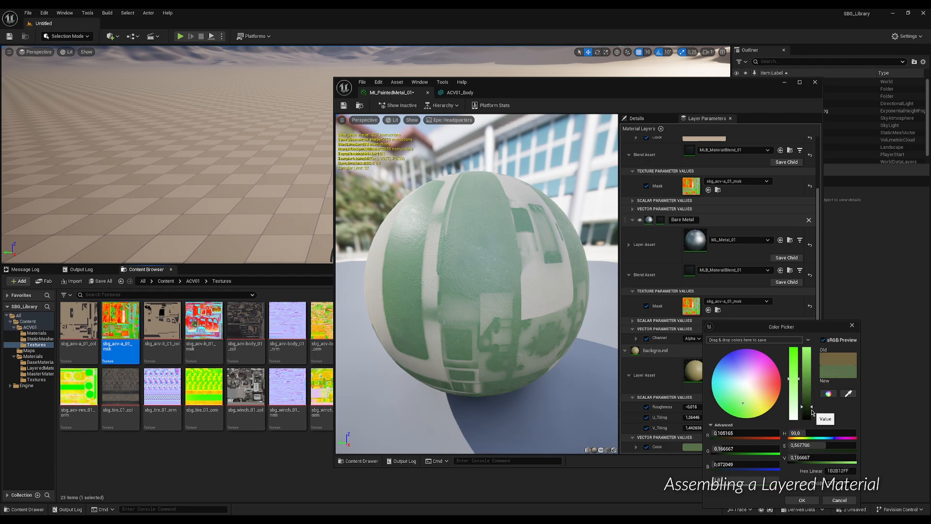
{"action": "left_click", "coordinate": [812, 411]}
{"action": "left_click", "coordinate": [797, 433]}
{"action": "type", "text": "86"}
{"action": "key", "text": "Return"}
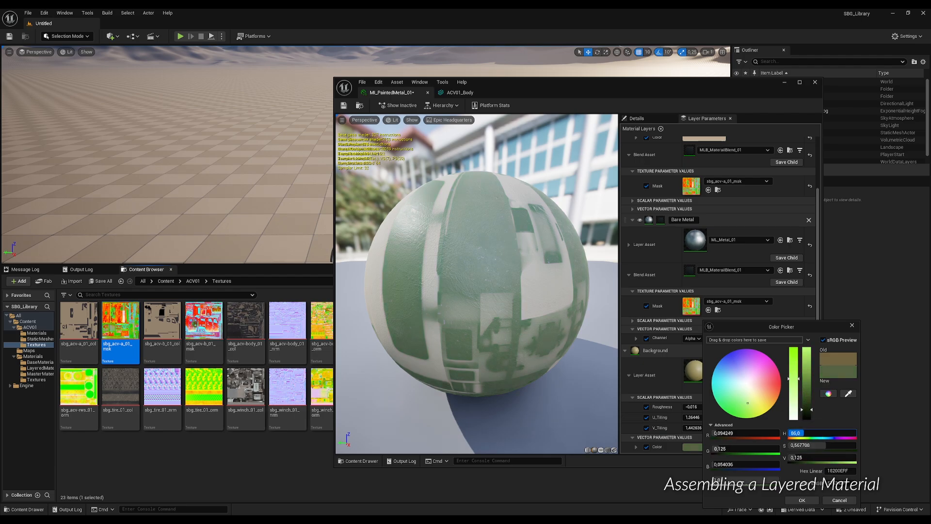
{"action": "type", "text": "73"}
{"action": "key", "text": "Return"}
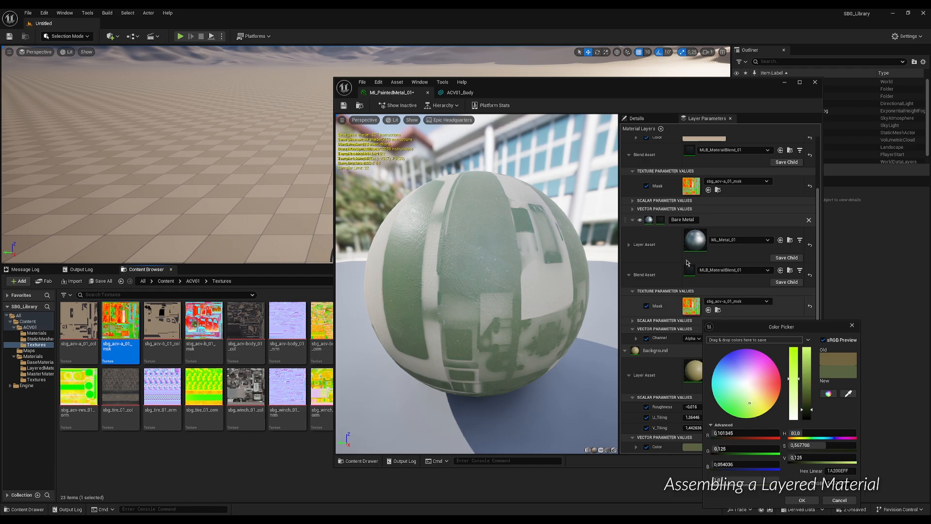
Step: Check the vehicle in ACV01_Body, return to MI_PaintedMetal_01 and accept the green Background color
{"action": "left_click", "coordinate": [456, 93]}
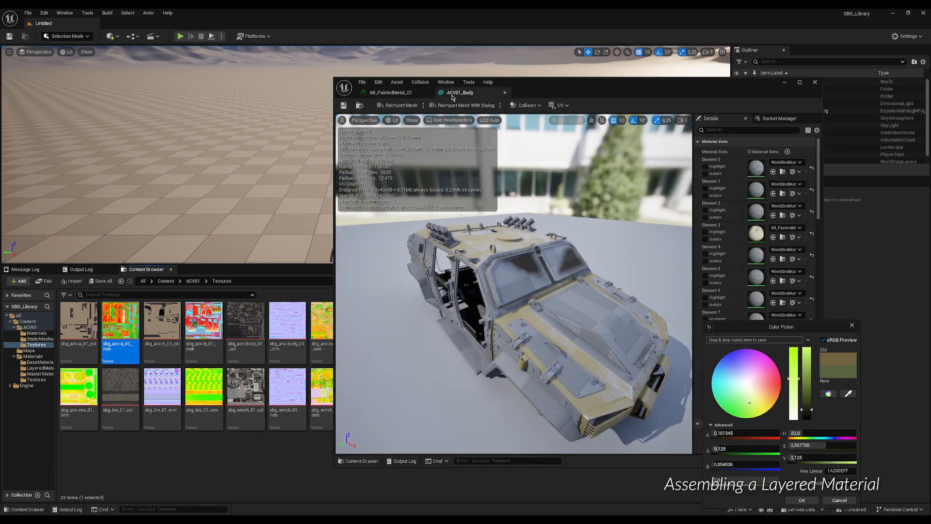
{"action": "left_click_drag", "start_coordinate": [364, 131], "coordinate": [365, 131]}
{"action": "left_click", "coordinate": [388, 93]}
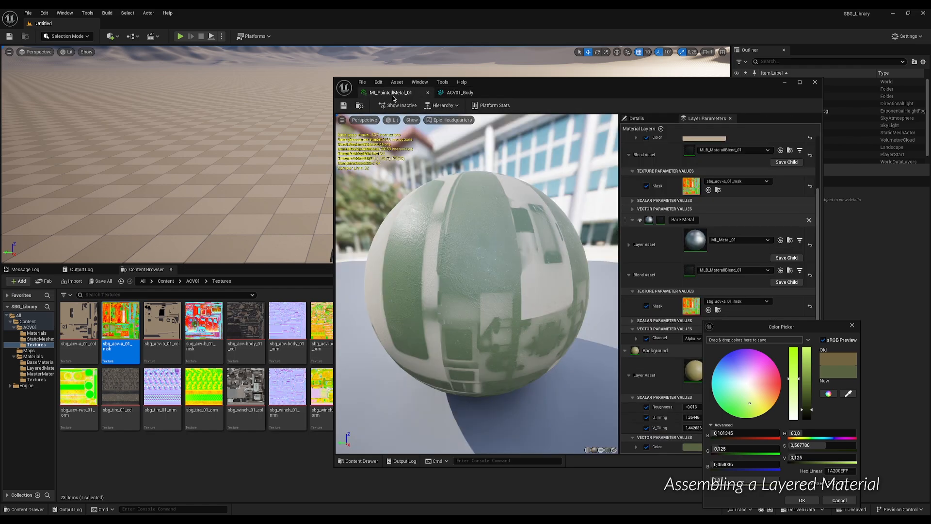
{"action": "left_click", "coordinate": [801, 501]}
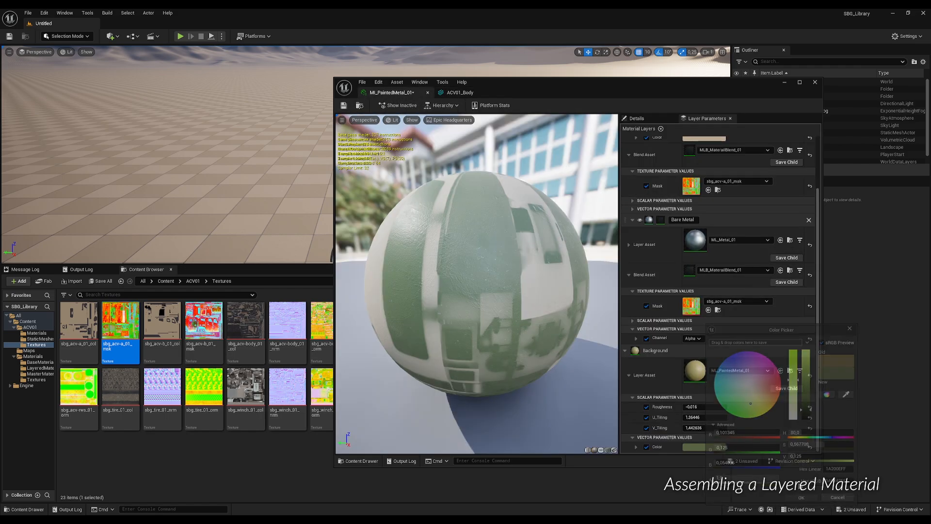
Step: Collapse the Bare Metal and Background layers and set the Dust blend's mask Channel to Green
{"action": "scroll", "coordinate": [709, 225], "scroll_direction": "up", "scroll_amount": 1}
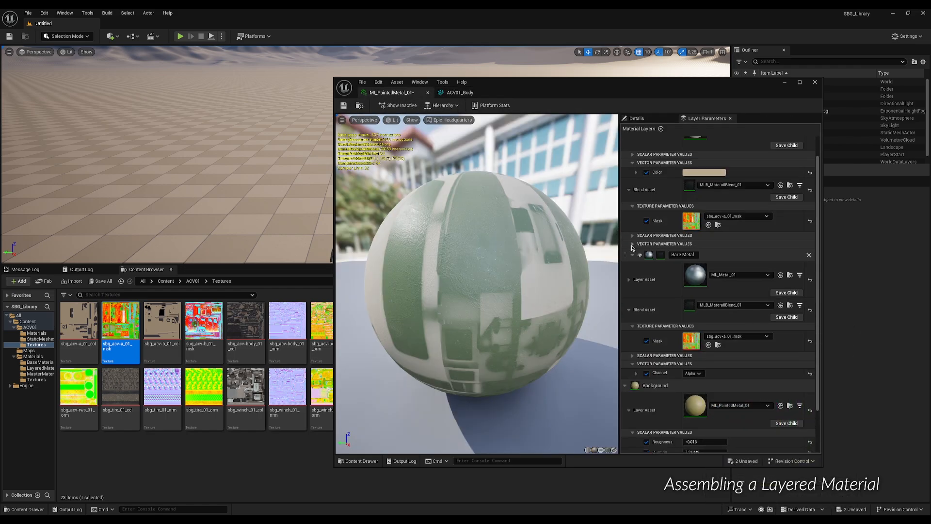
{"action": "left_click", "coordinate": [631, 255]}
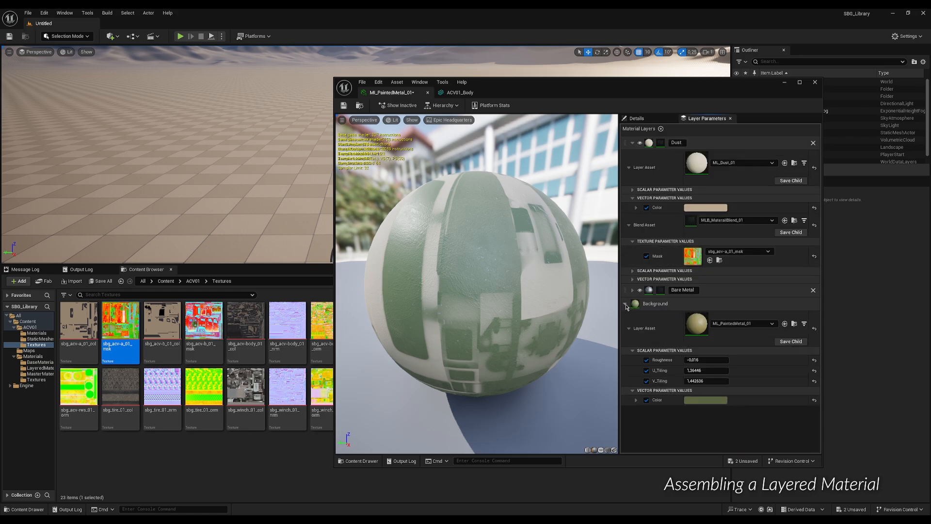
{"action": "left_click", "coordinate": [625, 304]}
{"action": "left_click", "coordinate": [633, 279]}
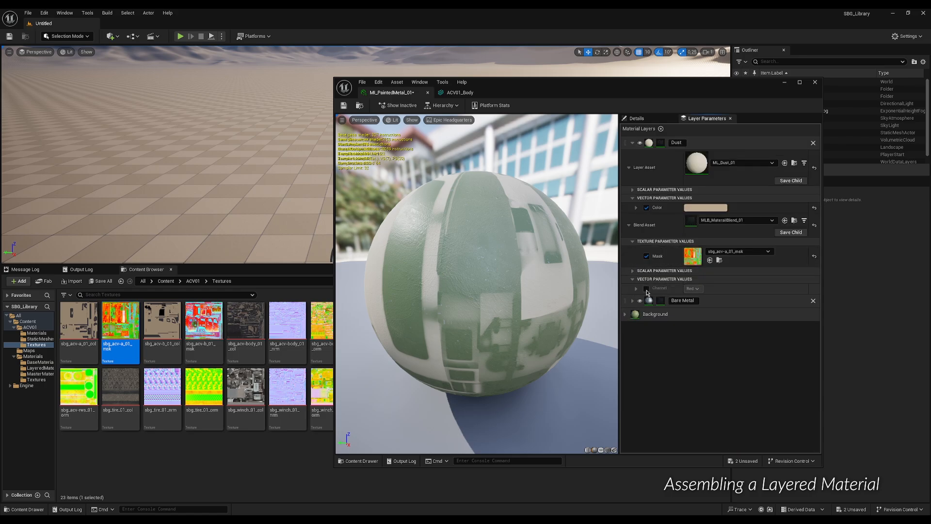
{"action": "left_click", "coordinate": [692, 289]}
{"action": "left_click", "coordinate": [693, 303]}
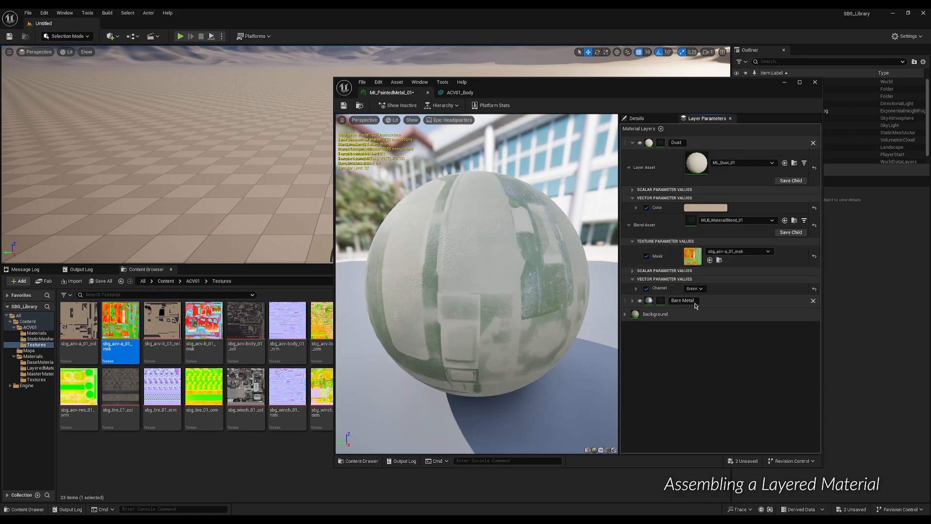
Step: Inspect the dust on the ACV01_Body vehicle's roof and place that editor in its own window beside MI_PaintedMetal_01
{"action": "left_click", "coordinate": [459, 93]}
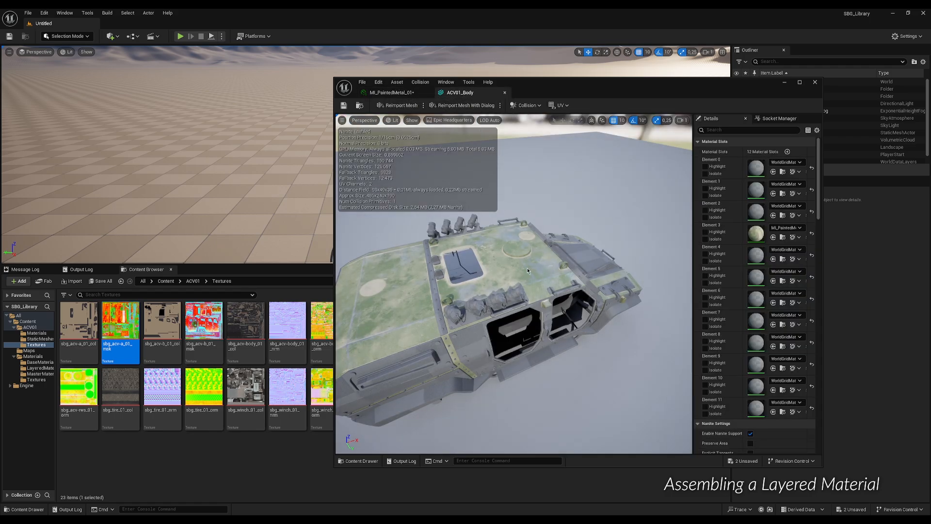
{"action": "left_click_drag", "start_coordinate": [522, 266], "coordinate": [371, 282], "text": "alt"}
{"action": "scroll", "coordinate": [513, 284], "scroll_direction": "up", "scroll_amount": 3}
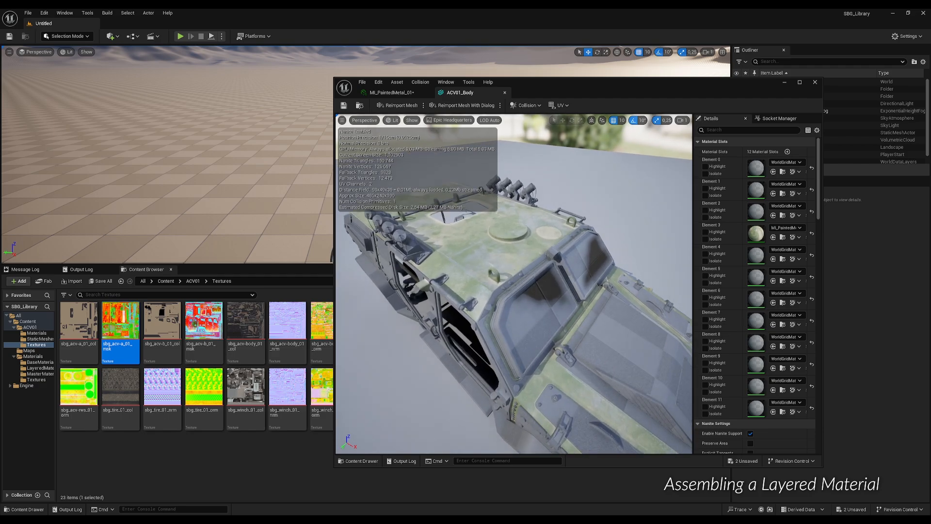
{"action": "left_click_drag", "start_coordinate": [527, 257], "coordinate": [573, 249], "text": "alt"}
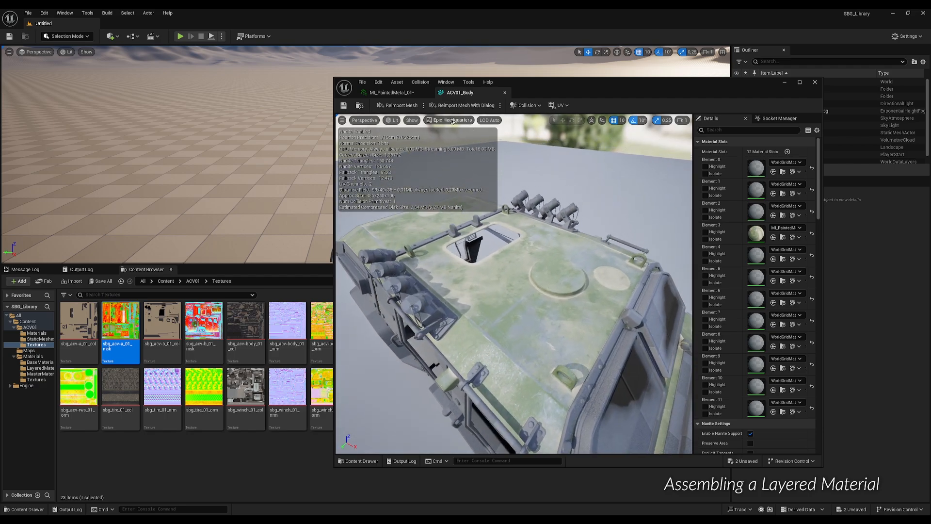
{"action": "left_click_drag", "start_coordinate": [460, 94], "coordinate": [102, 118]}
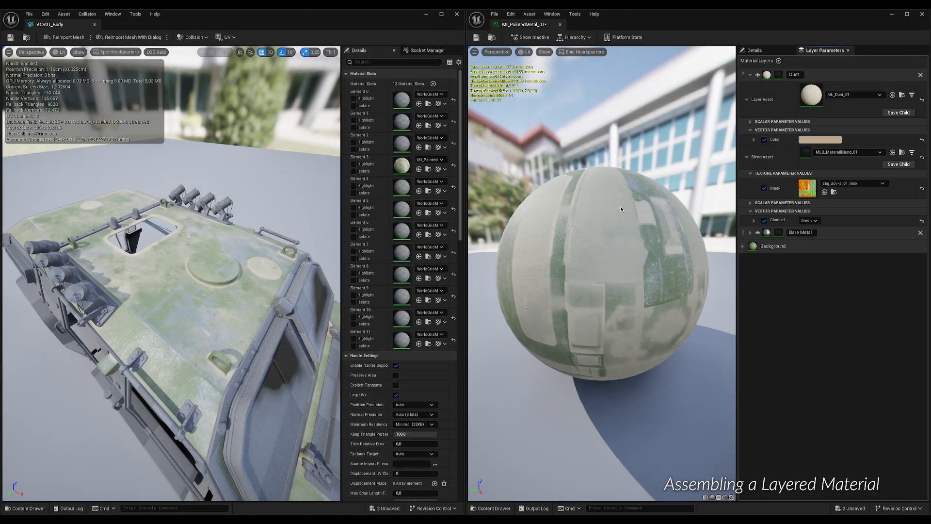
Step: Reduce the Dust blend's Color Opacity to 0.072, check the vehicle's roof, and save the MI_PaintedMetal_01 instance
{"action": "left_click", "coordinate": [750, 203]}
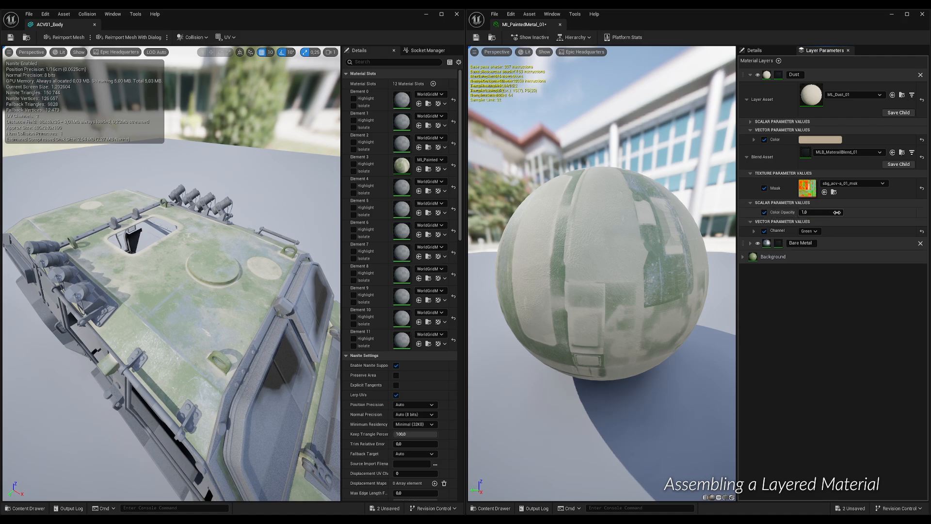
{"action": "left_click_drag", "start_coordinate": [820, 212], "coordinate": [800, 212]}
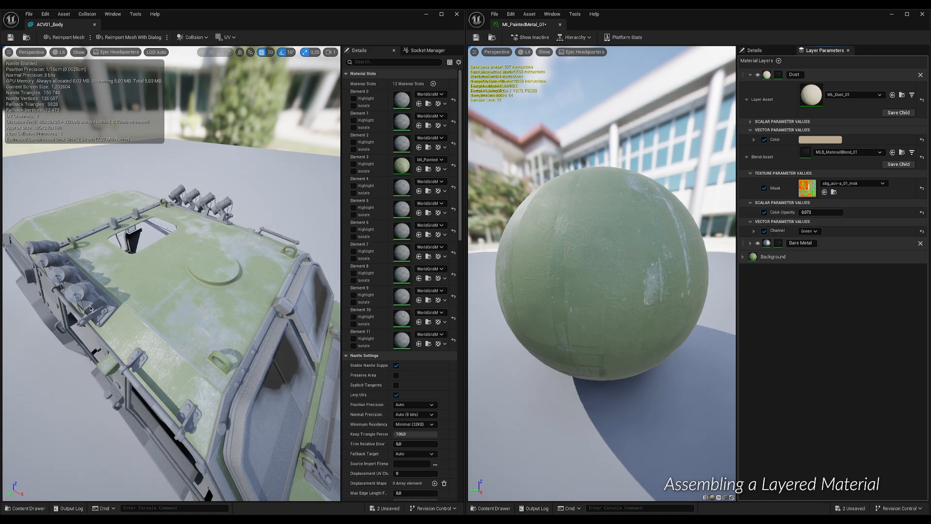
{"action": "left_click_drag", "start_coordinate": [90, 309], "coordinate": [170, 290]}
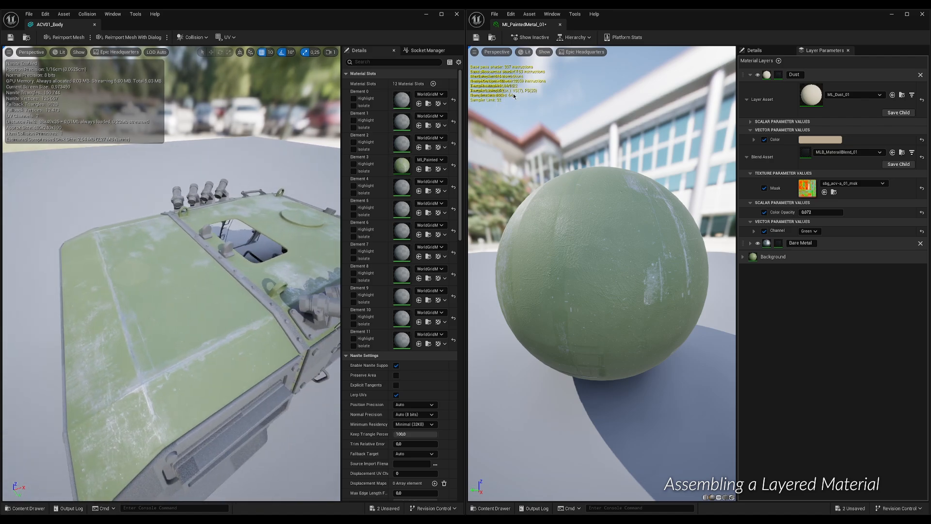
{"action": "left_click", "coordinate": [476, 38]}
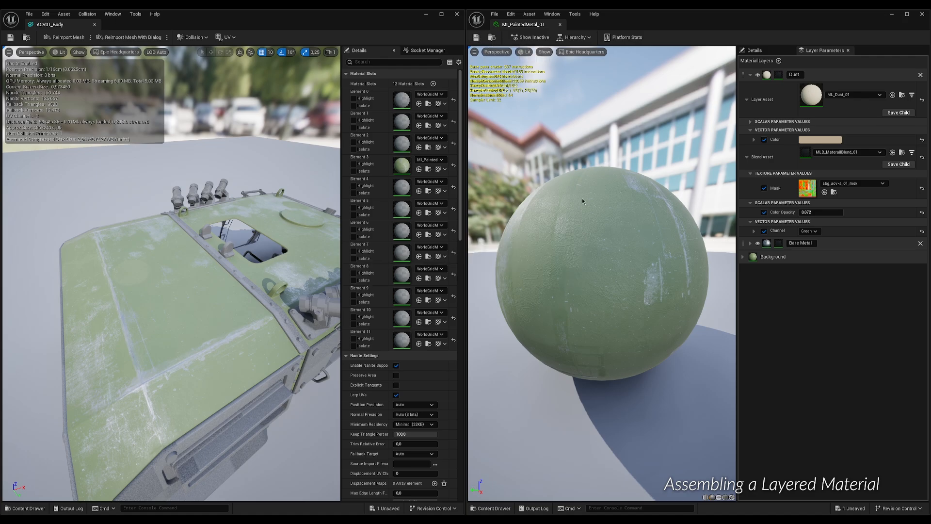
Step: Set the Dust blend's Color Opacity to about 0.464 and inspect the dust around the ACV01_Body roof
{"action": "left_click_drag", "start_coordinate": [258, 256], "coordinate": [136, 252], "text": "alt"}
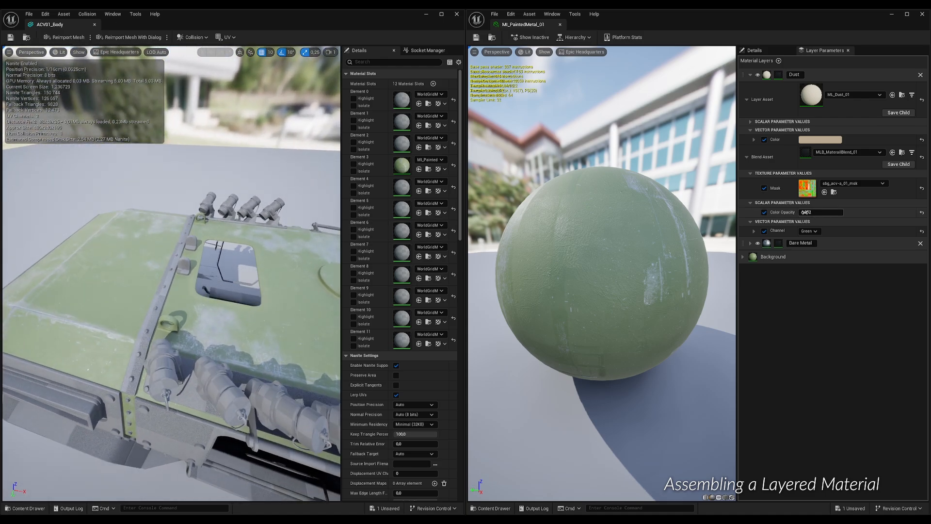
{"action": "left_click_drag", "start_coordinate": [806, 212], "coordinate": [820, 212]}
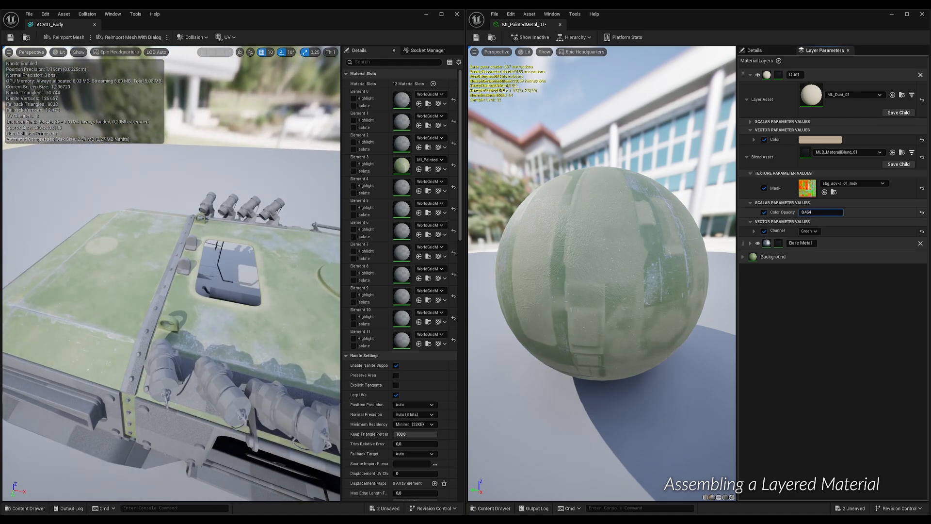
{"action": "left_click_drag", "start_coordinate": [280, 337], "coordinate": [263, 368], "text": "alt"}
{"action": "mouse_move", "coordinate": [263, 368]}
{"action": "right_mouse_down", "text": "alt"}
{"action": "mouse_move", "coordinate": [271, 368]}
{"action": "mouse_move", "coordinate": [251, 368]}
{"action": "right_mouse_up", "text": "alt"}
{"action": "middle_click_drag", "start_coordinate": [251, 369], "coordinate": [203, 290], "text": "alt"}
{"action": "left_click_drag", "start_coordinate": [172, 366], "coordinate": [179, 360], "text": "alt"}
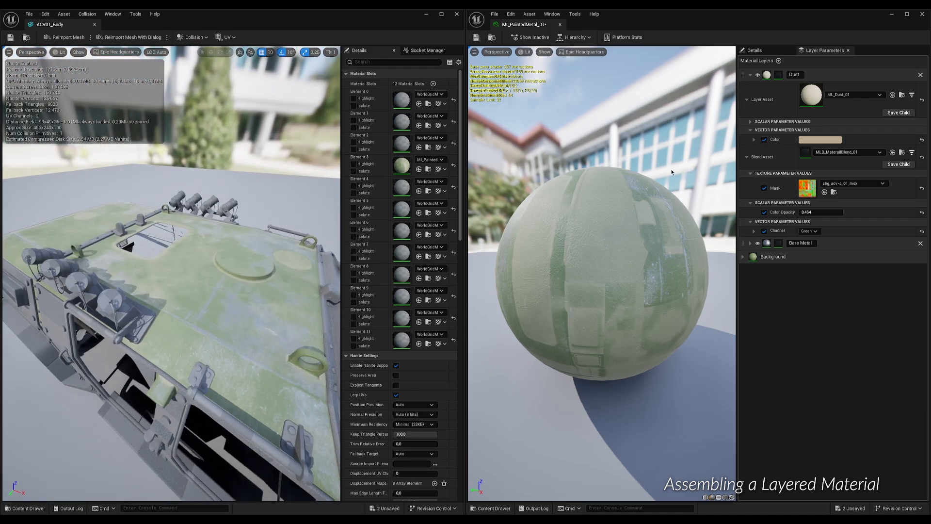
{"action": "left_click_drag", "start_coordinate": [164, 239], "coordinate": [178, 237], "text": "alt"}
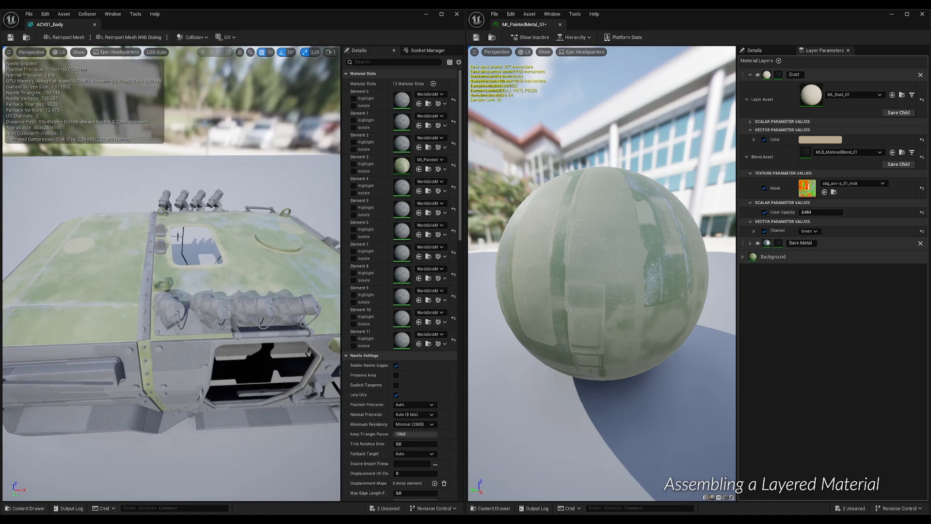
Step: Change the Dust layer's Color to a darker brown with hue 23, saturation about 0.354 and value about 0.229
{"action": "left_click", "coordinate": [820, 140]}
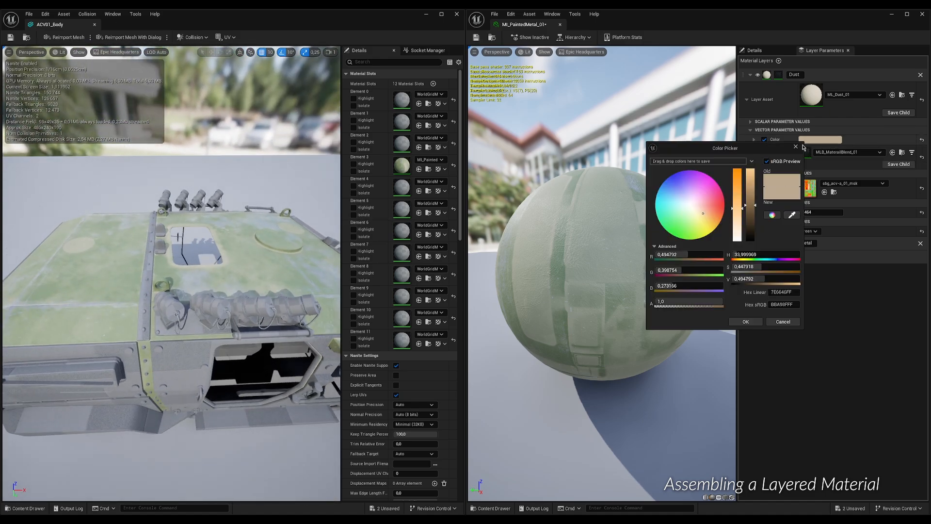
{"action": "left_click", "coordinate": [754, 216]}
{"action": "left_click_drag", "start_coordinate": [754, 217], "coordinate": [755, 219]}
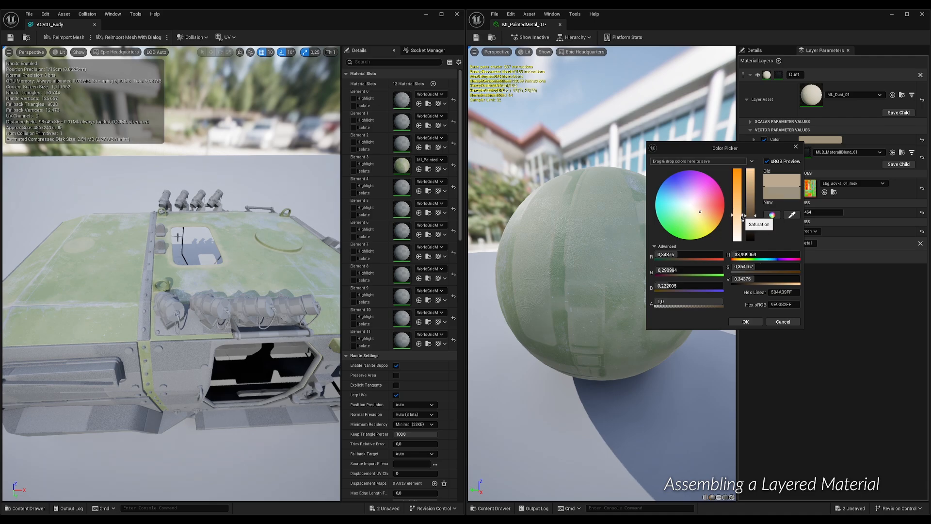
{"action": "left_click", "coordinate": [749, 254]}
{"action": "type", "text": "17"}
{"action": "key", "text": "Return"}
{"action": "left_click_drag", "start_coordinate": [750, 254], "coordinate": [751, 254]}
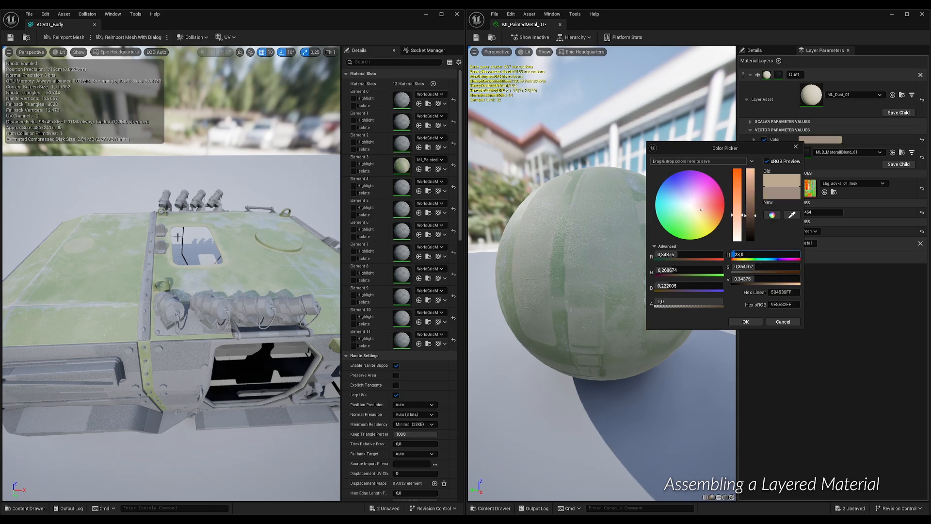
{"action": "left_click_drag", "start_coordinate": [756, 220], "coordinate": [755, 224]}
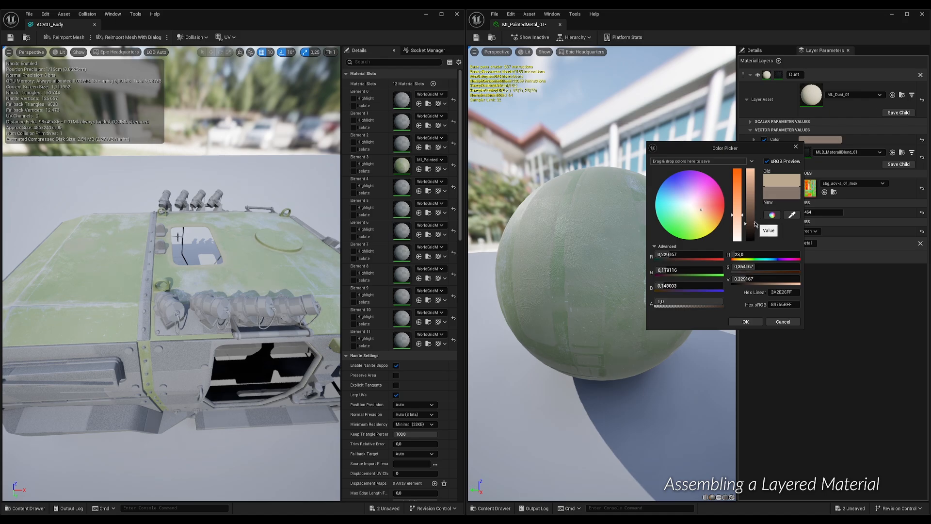
{"action": "left_click", "coordinate": [746, 321]}
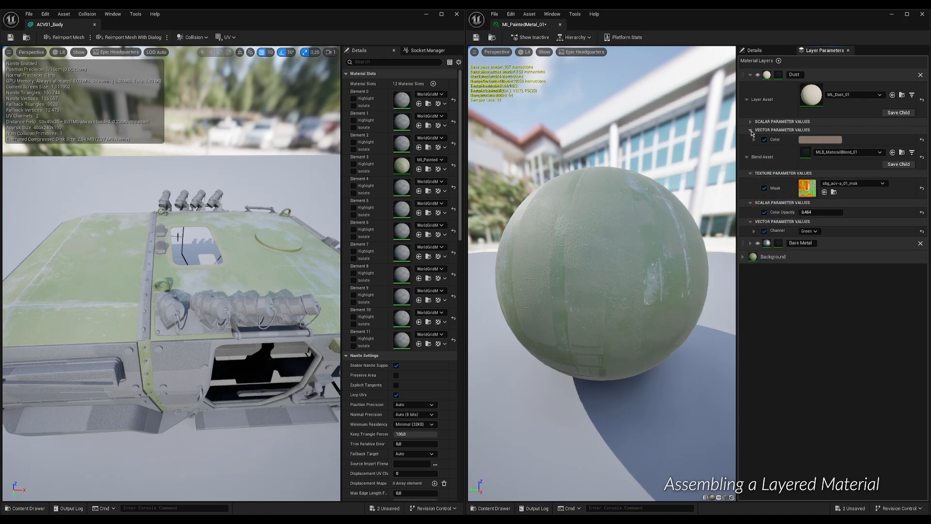
Step: Change the Background layer's Color to a yellower olive with hue 65, saturation about 0.755 and value about 0.094
{"action": "left_click", "coordinate": [742, 257]}
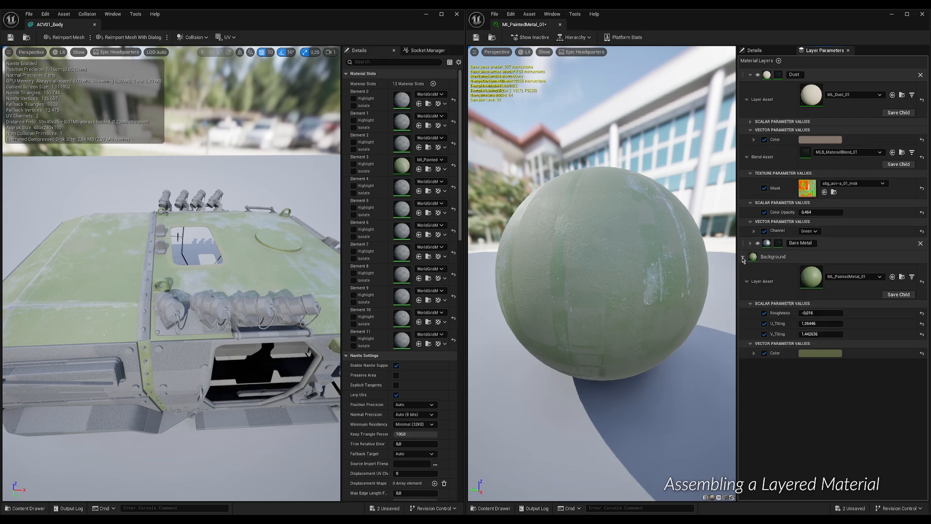
{"action": "left_click", "coordinate": [807, 354]}
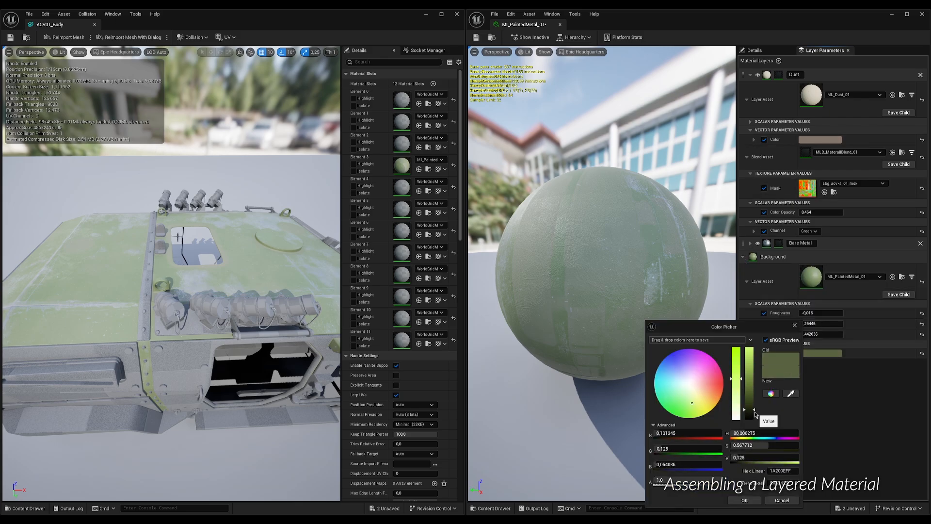
{"action": "left_click_drag", "start_coordinate": [755, 414], "coordinate": [755, 415]}
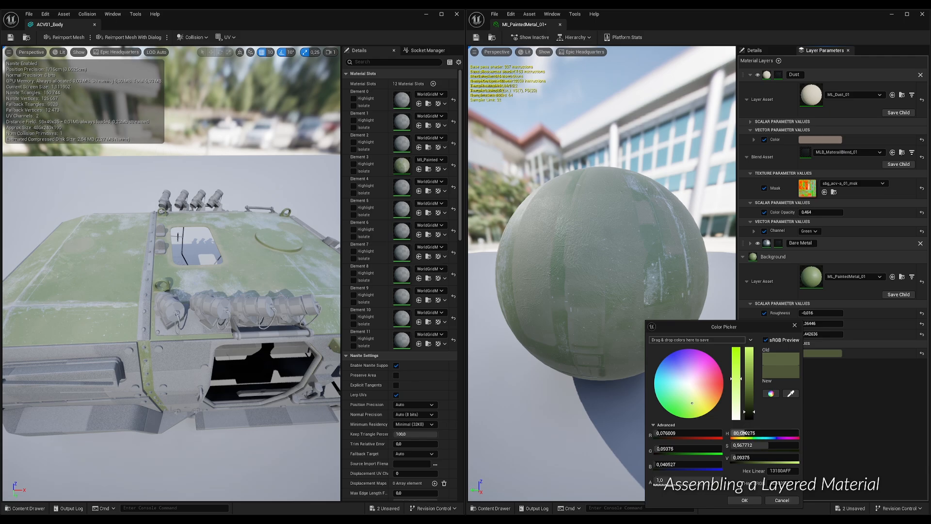
{"action": "left_click_drag", "start_coordinate": [745, 433], "coordinate": [742, 433]}
{"action": "left_click_drag", "start_coordinate": [742, 392], "coordinate": [740, 365]}
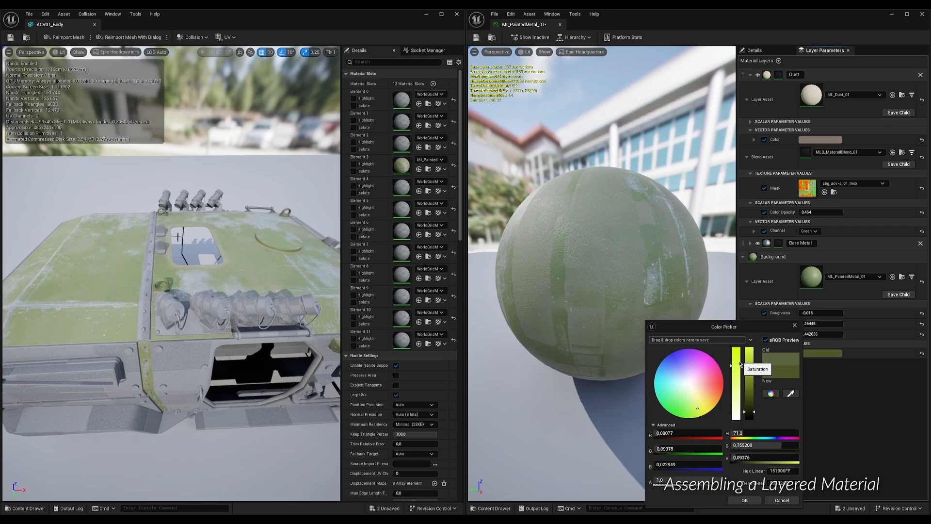
{"action": "left_click_drag", "start_coordinate": [742, 432], "coordinate": [740, 432]}
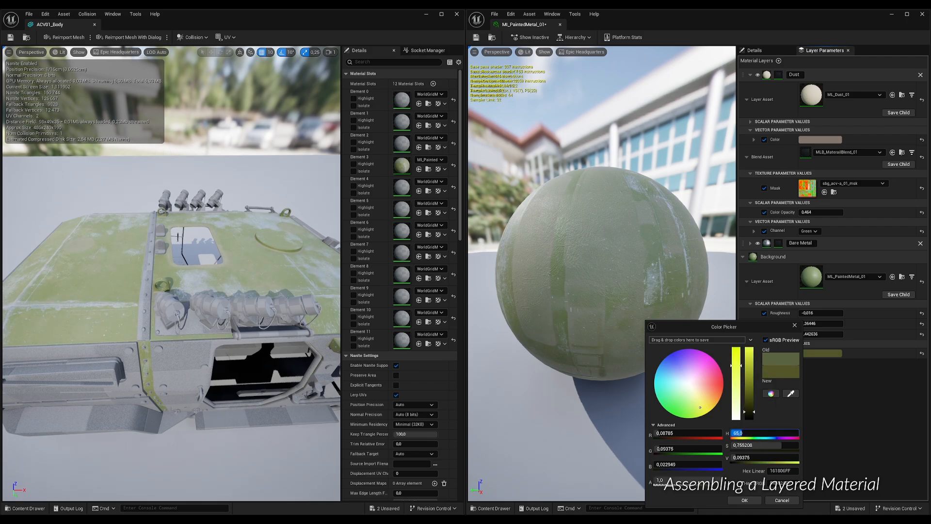
{"action": "left_click", "coordinate": [744, 500]}
Step: Collapse the Dust layer, hide the Bare Metal layer, save the instance, and inspect the vehicle's paint without bare metal
{"action": "left_click_drag", "start_coordinate": [254, 256], "coordinate": [281, 241], "text": "alt"}
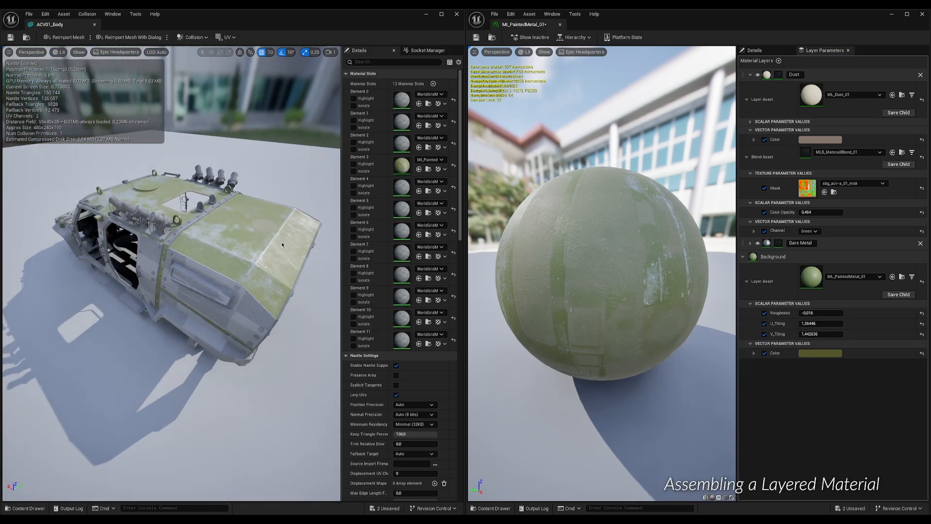
{"action": "left_click", "coordinate": [750, 76]}
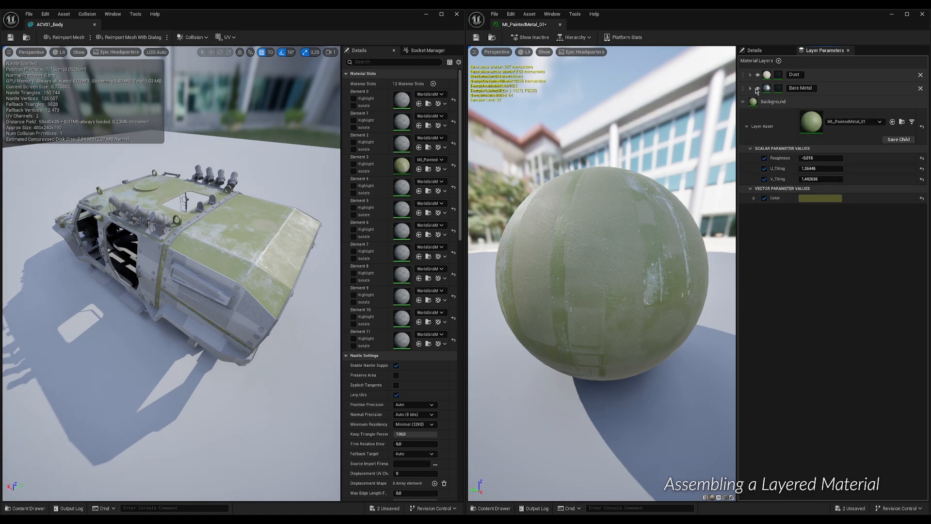
{"action": "left_click", "coordinate": [758, 88]}
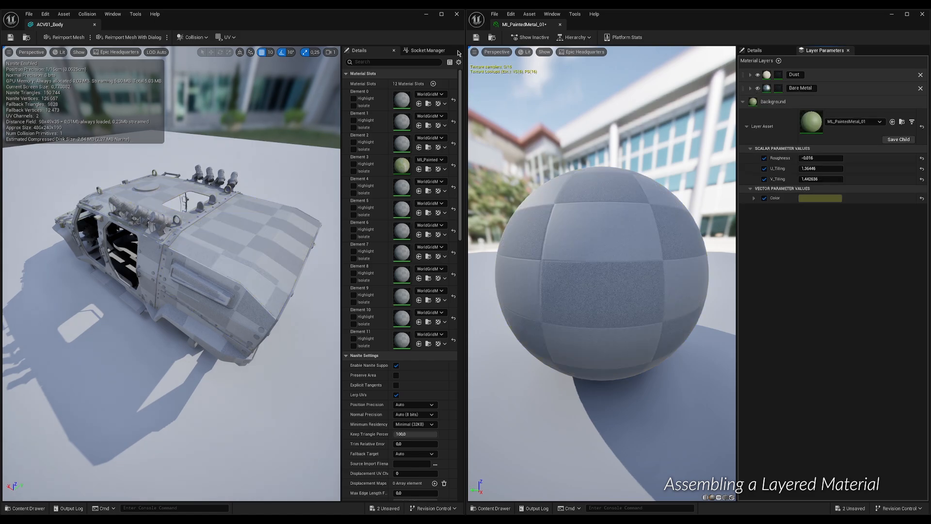
{"action": "left_click", "coordinate": [476, 37]}
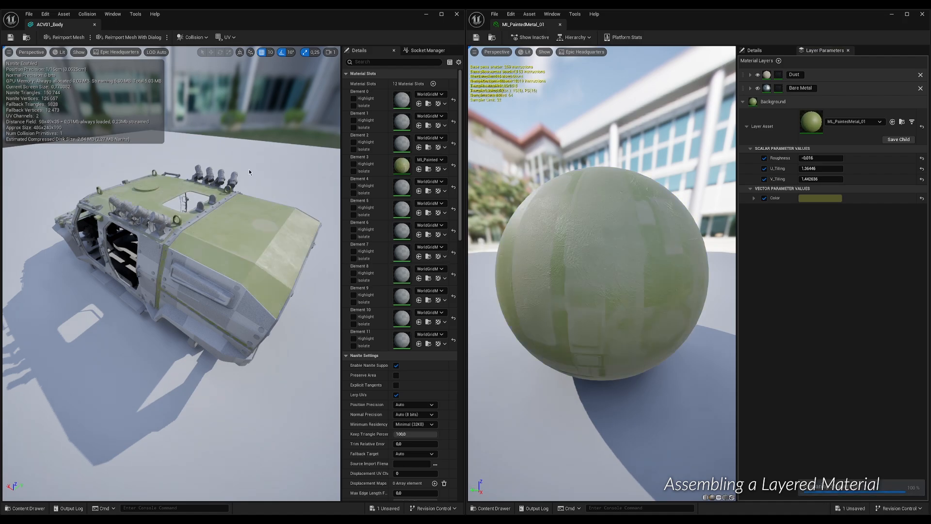
{"action": "middle_click_drag", "start_coordinate": [243, 168], "coordinate": [235, 201]}
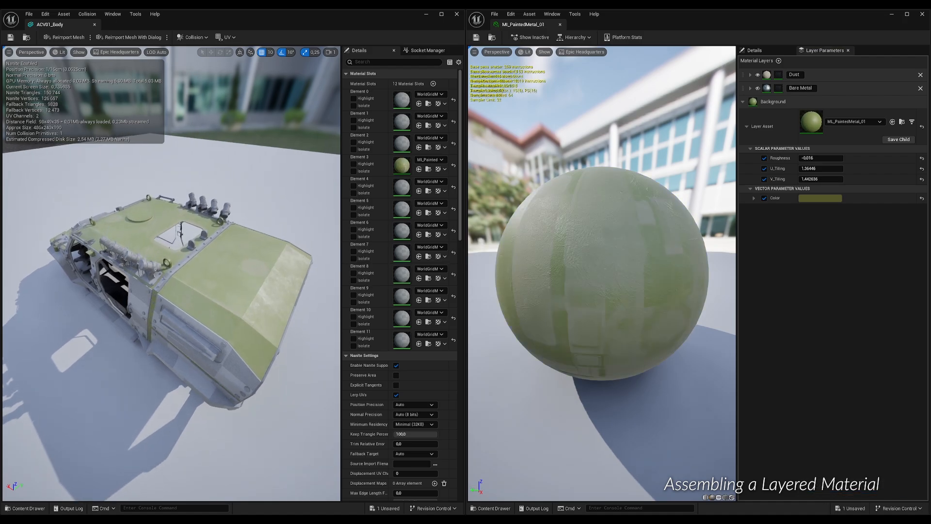
{"action": "mouse_move", "coordinate": [241, 219]}
{"action": "left_mouse_down"}
{"action": "mouse_move", "coordinate": [249, 211]}
{"action": "mouse_move", "coordinate": [250, 235]}
{"action": "mouse_move", "coordinate": [236, 208]}
{"action": "left_mouse_up"}
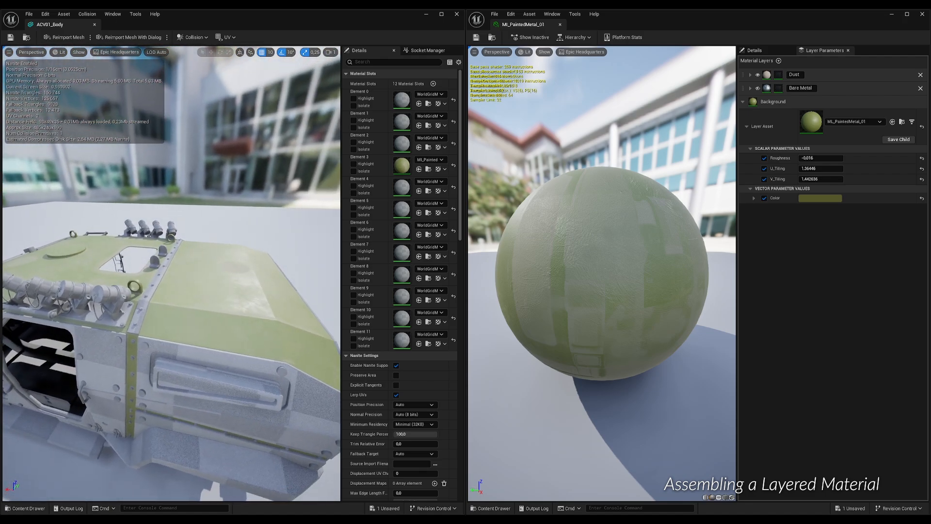
{"action": "left_click_drag", "start_coordinate": [164, 242], "coordinate": [164, 240]}
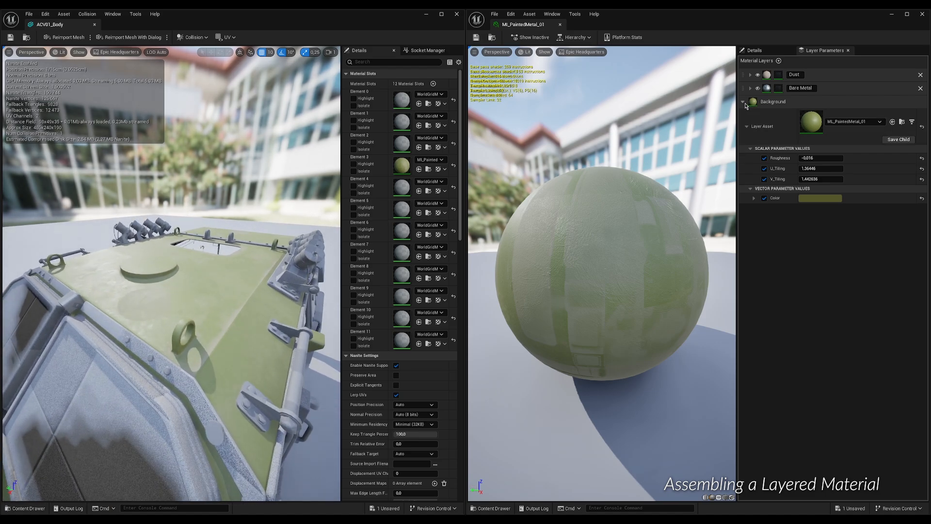
Step: Toggle the visibility of the Bare Metal and Dust layers to compare each layer's contribution on the vehicle
{"action": "left_click", "coordinate": [758, 89]}
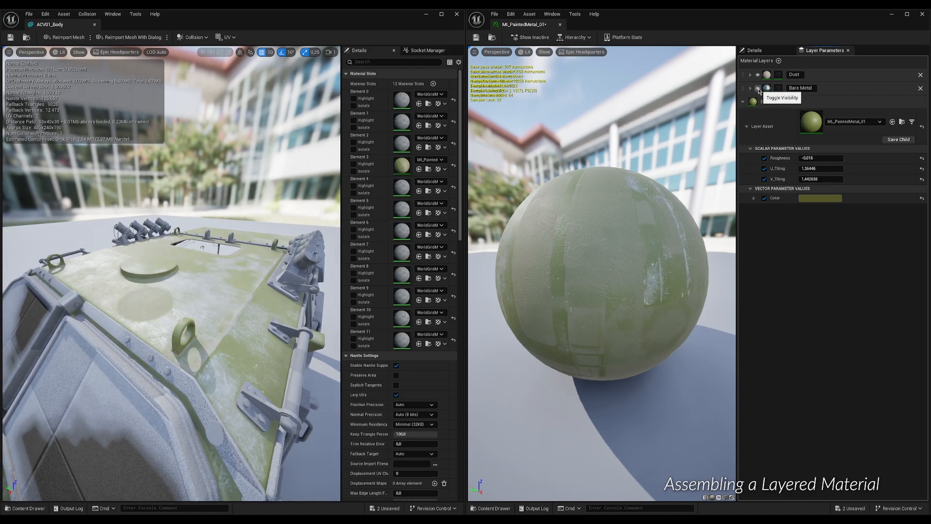
{"action": "left_click", "coordinate": [758, 88]}
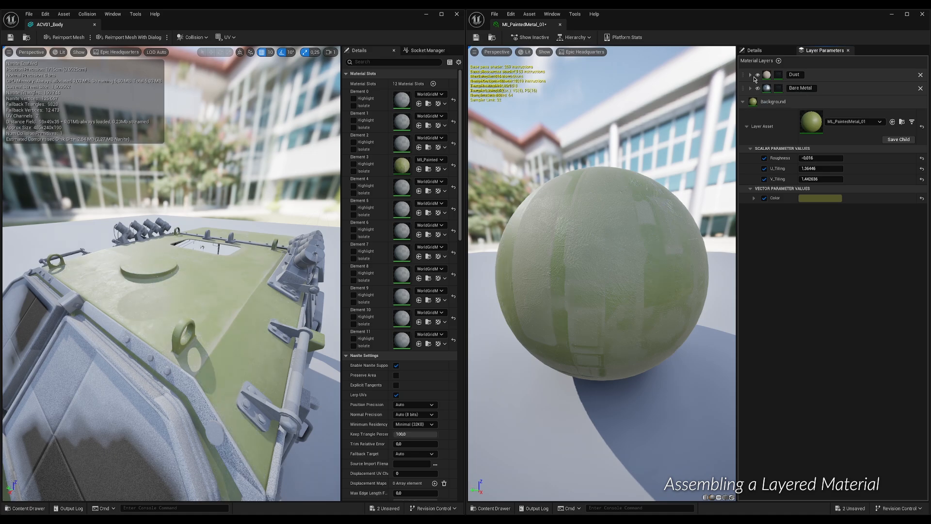
{"action": "left_click", "coordinate": [759, 76]}
{"action": "left_click", "coordinate": [758, 76]}
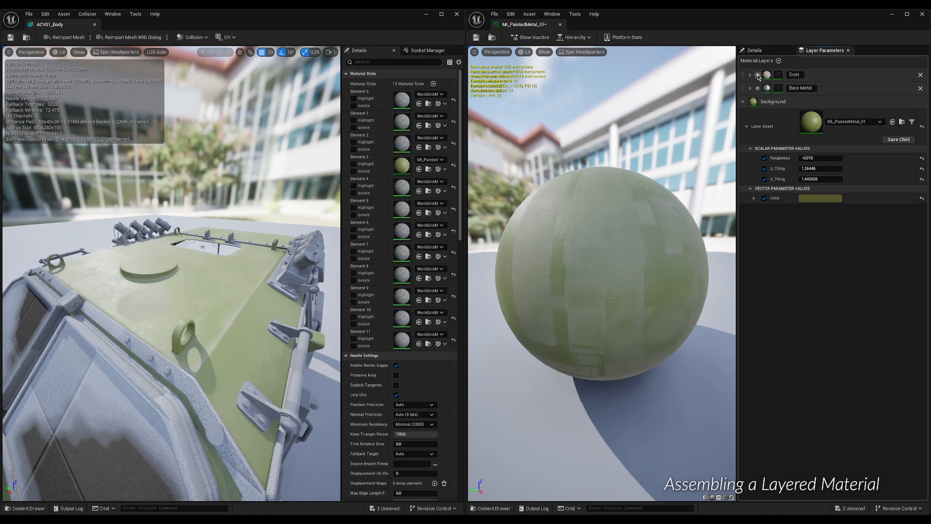
{"action": "left_click", "coordinate": [759, 76]}
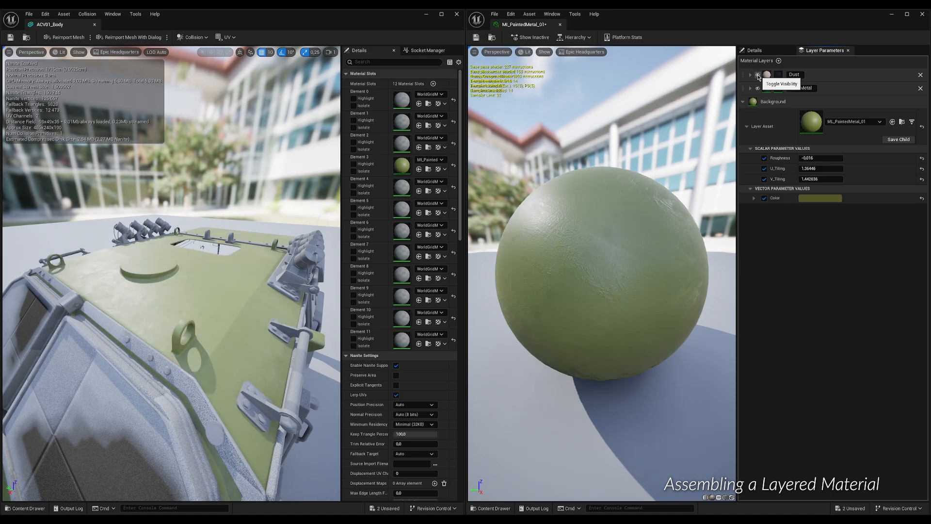
{"action": "left_click", "coordinate": [759, 76]}
{"action": "left_click_drag", "start_coordinate": [218, 291], "coordinate": [46, 293]}
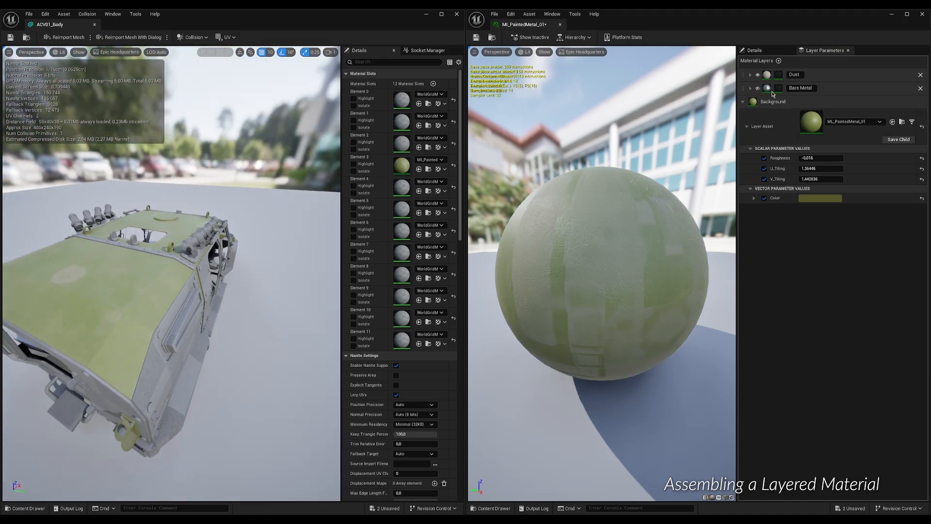
{"action": "left_click", "coordinate": [758, 76]}
{"action": "left_click", "coordinate": [758, 76]}
{"action": "left_click", "coordinate": [757, 89]}
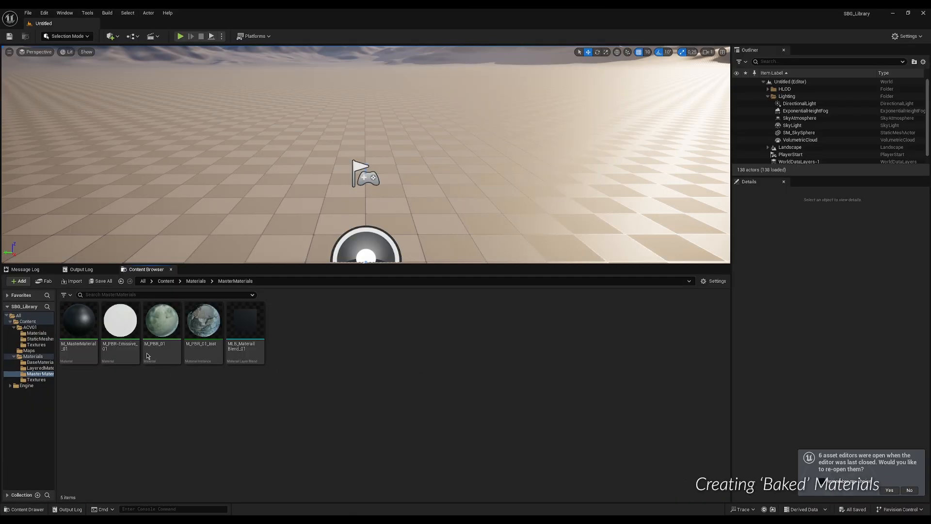
Step: Open the M_PBR_01 master material, review its Base Color, Normal and ORM texture nodes, and browse the ACV01 Textures folder
{"action": "left_click", "coordinate": [155, 329]}
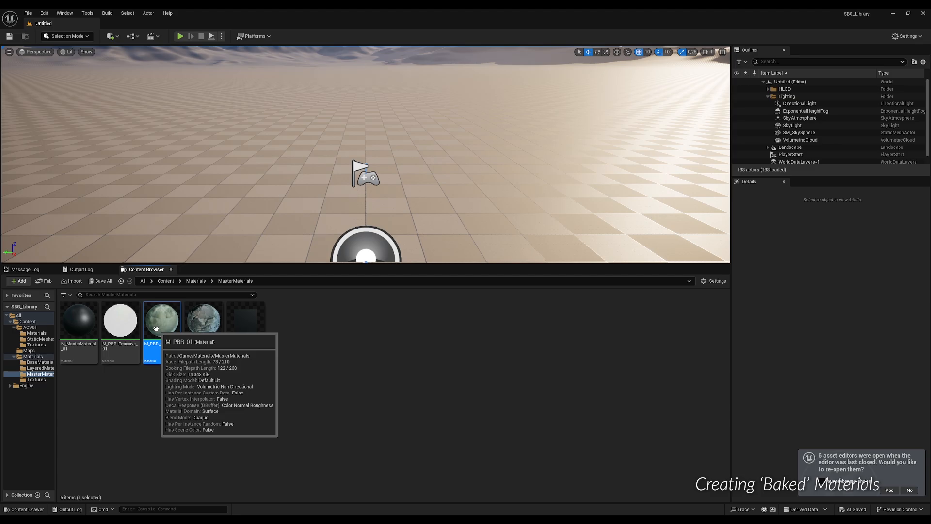
{"action": "double_click", "coordinate": [155, 329]}
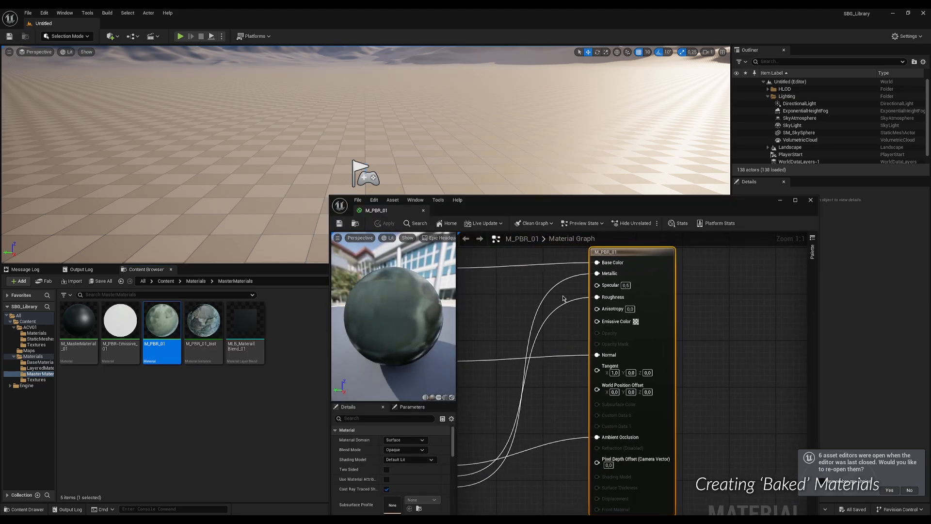
{"action": "scroll", "coordinate": [562, 297], "scroll_direction": "down", "scroll_amount": 2}
{"action": "right_click_drag", "start_coordinate": [509, 296], "coordinate": [630, 299]}
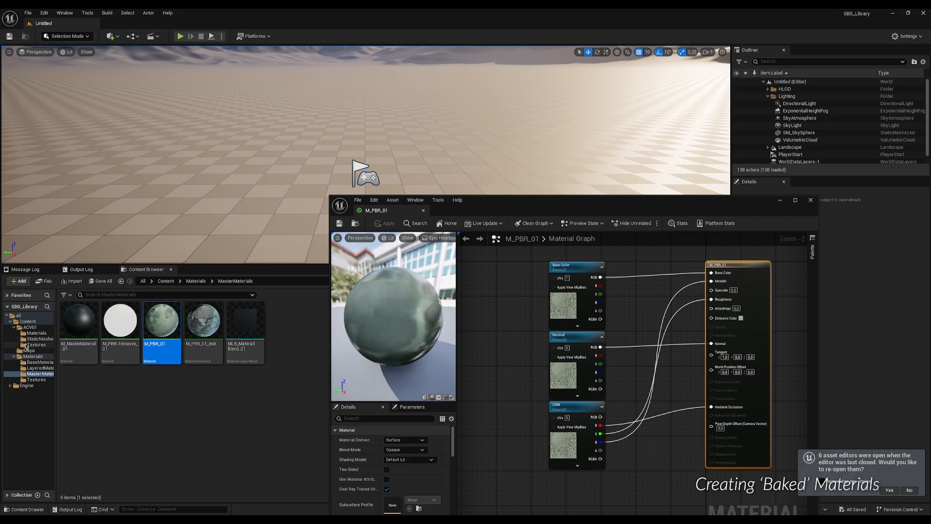
{"action": "left_click", "coordinate": [27, 345]}
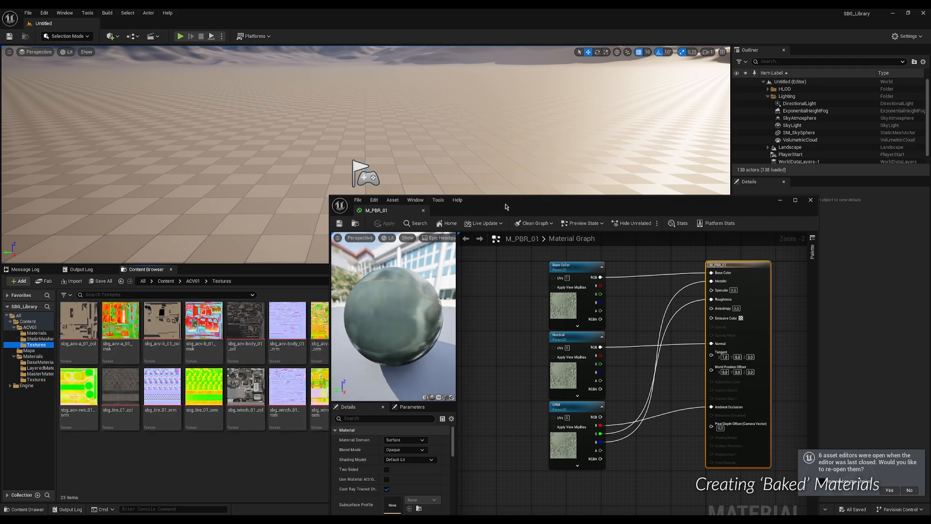
Step: Assign the sbg_winch_01_col texture to the Base Color node of M_PBR_01
{"action": "left_click_drag", "start_coordinate": [506, 207], "coordinate": [544, 129]}
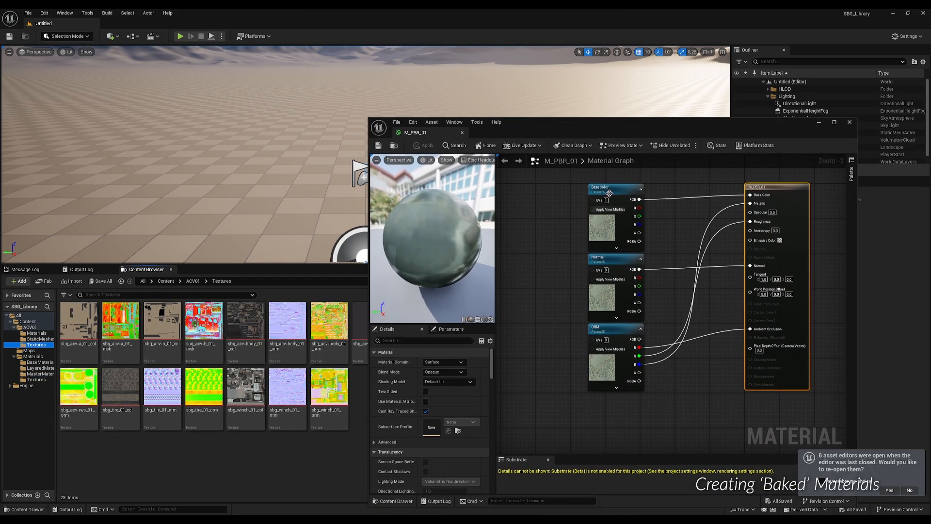
{"action": "left_click", "coordinate": [609, 194]}
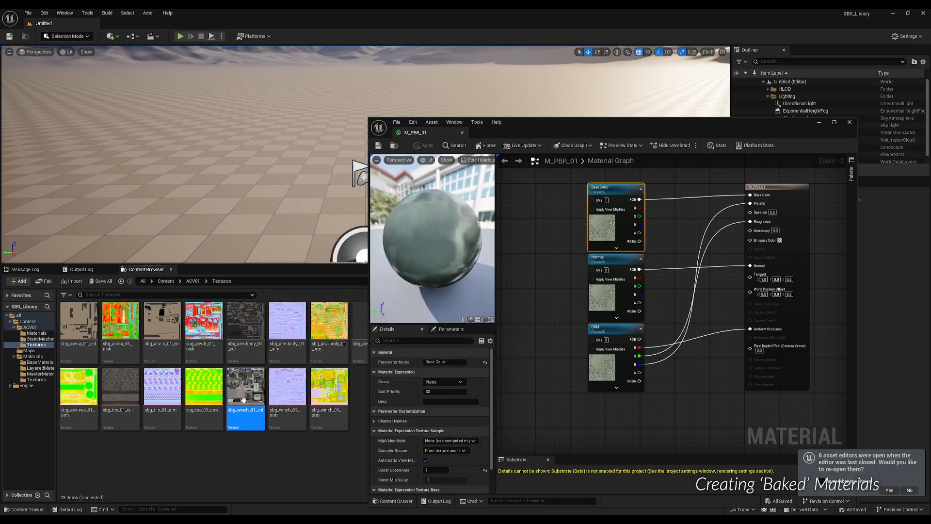
{"action": "scroll", "coordinate": [444, 399], "scroll_direction": "down", "scroll_amount": 1}
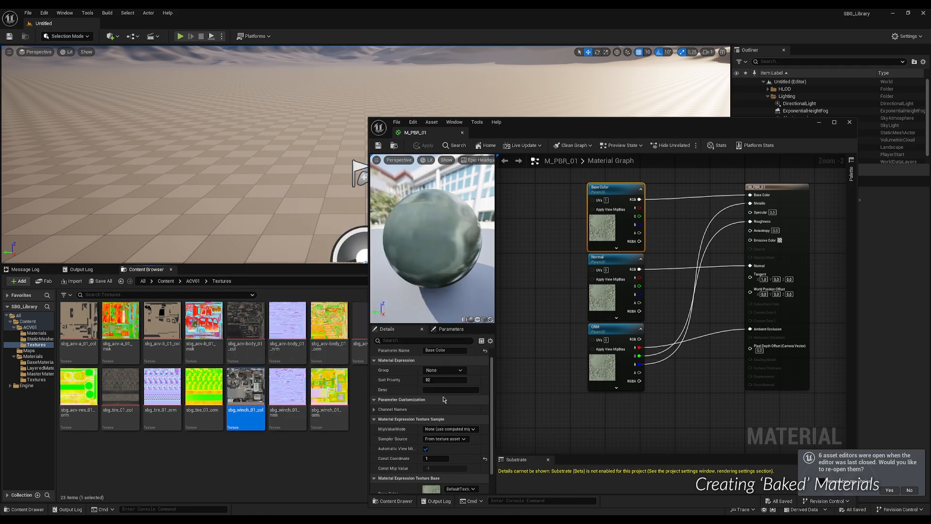
{"action": "scroll", "coordinate": [444, 399], "scroll_direction": "down", "scroll_amount": 2}
{"action": "left_click", "coordinate": [448, 474]}
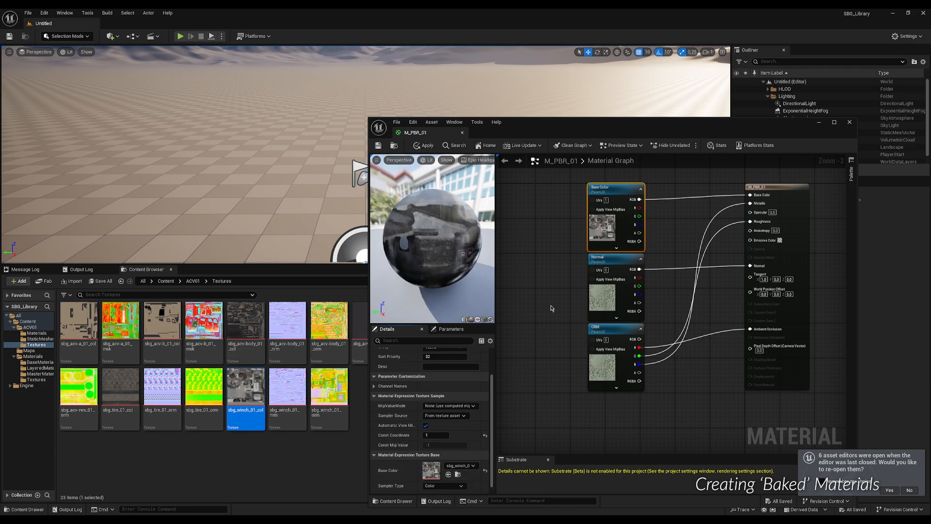
Step: Assign the sbg_winch_01_nrm texture to the Normal node
{"action": "left_click", "coordinate": [597, 270]}
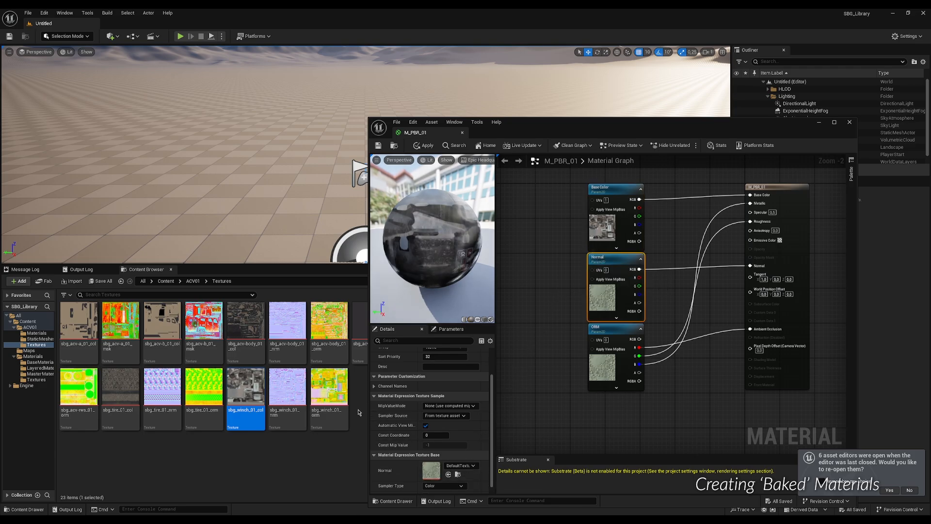
{"action": "left_click", "coordinate": [293, 392]}
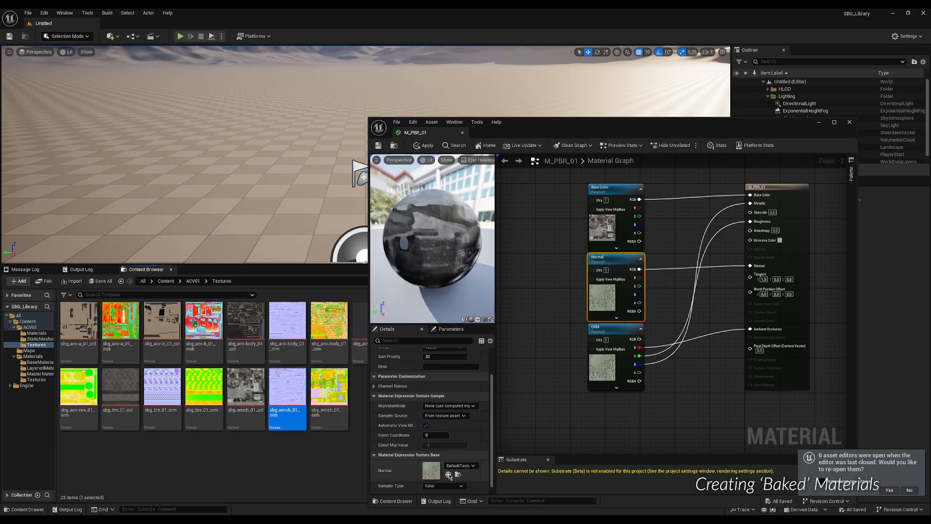
{"action": "left_click", "coordinate": [448, 474]}
Step: Assign the sbg_winch_01_orm texture to the ORM node, then save and close the M_PBR_01 material
{"action": "left_click", "coordinate": [343, 388]}
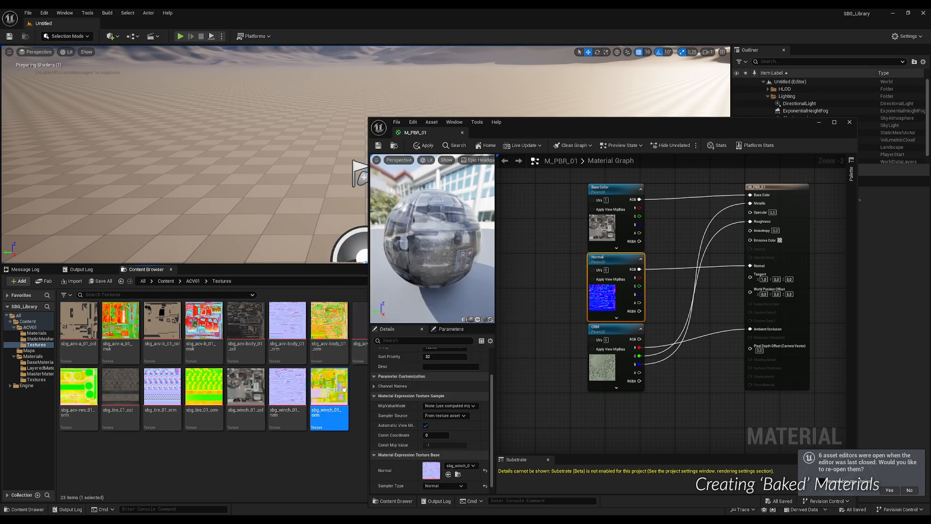
{"action": "left_click", "coordinate": [595, 329]}
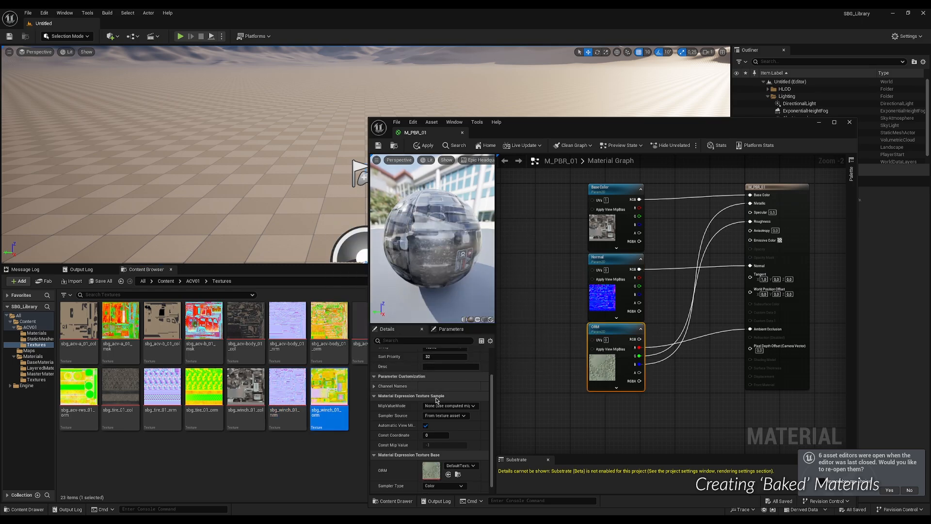
{"action": "left_click", "coordinate": [448, 474]}
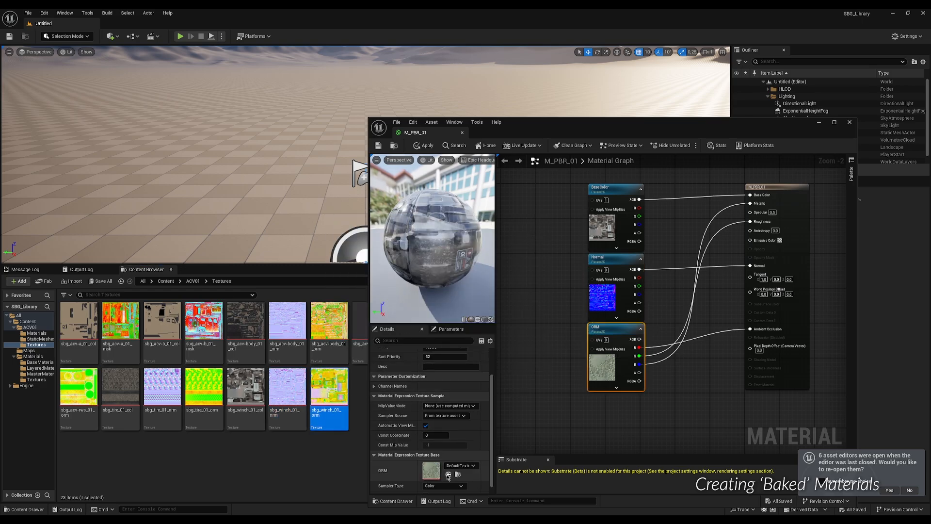
{"action": "left_click", "coordinate": [378, 145]}
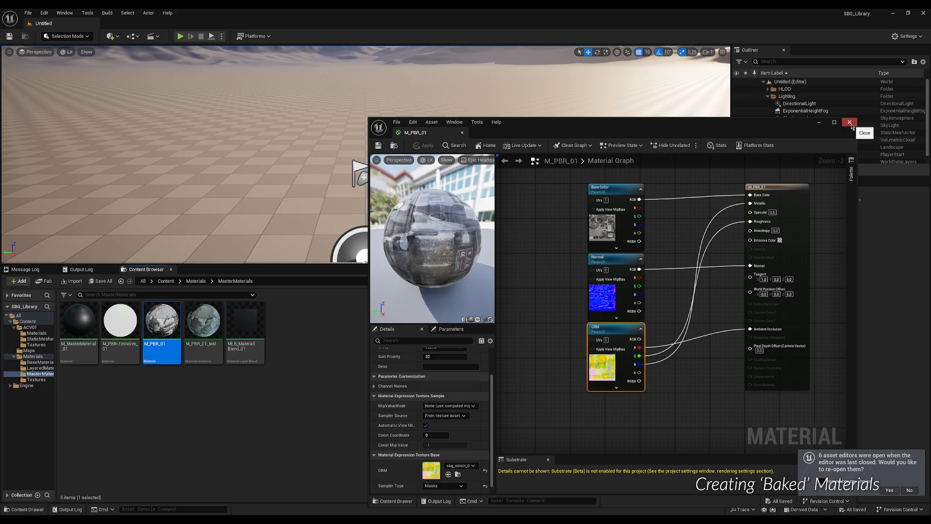
{"action": "left_click", "coordinate": [850, 122]}
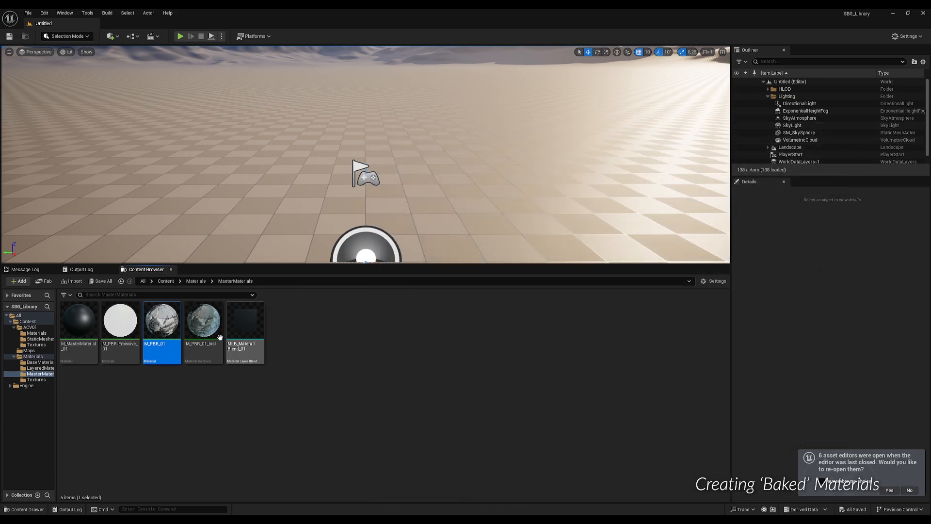
Step: Force-delete the M_PBR_01_Inst material instance from the MasterMaterials folder
{"action": "left_click", "coordinate": [201, 334]}
{"action": "key", "text": "Delete"}
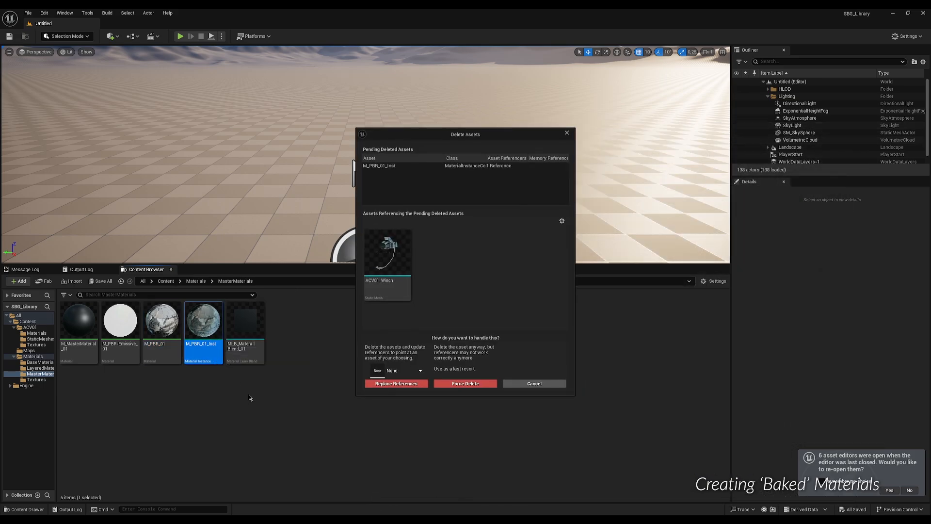
{"action": "left_click", "coordinate": [469, 384]}
Step: Create a material instance from M_PBR_01 and name it MI_Winch_01
{"action": "left_click", "coordinate": [160, 334]}
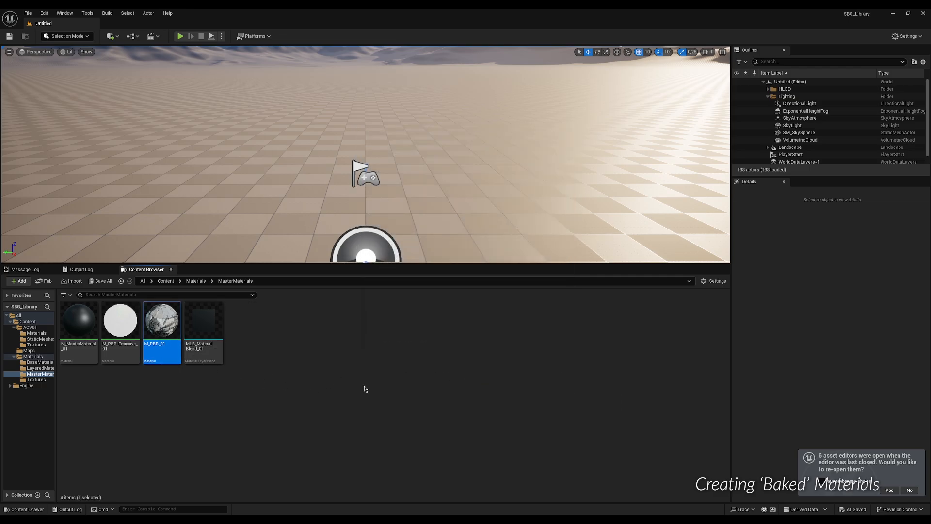
{"action": "right_click", "coordinate": [154, 346]}
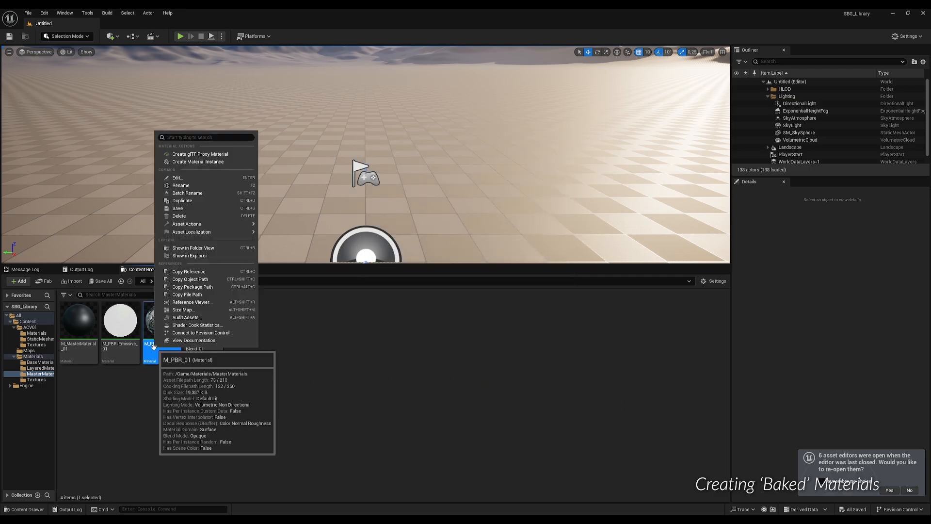
{"action": "left_click", "coordinate": [204, 161]}
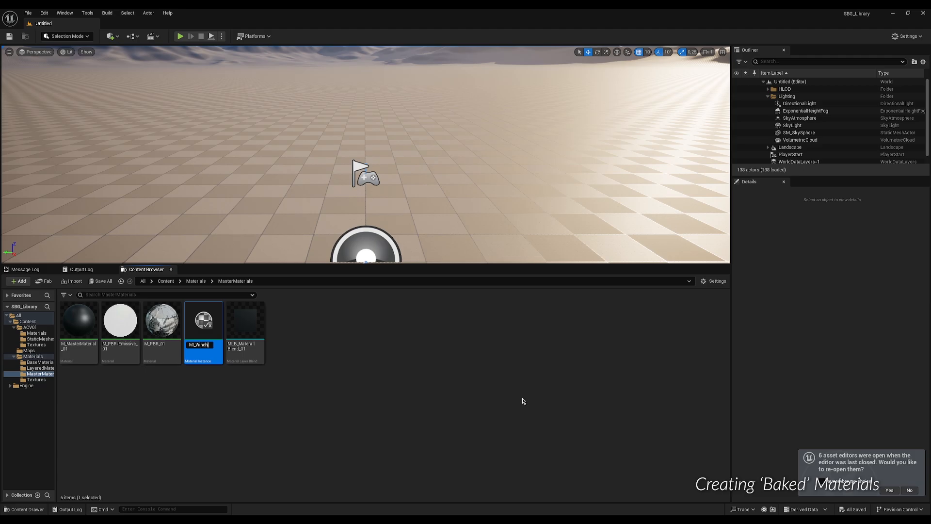
{"action": "key", "text": "Return"}
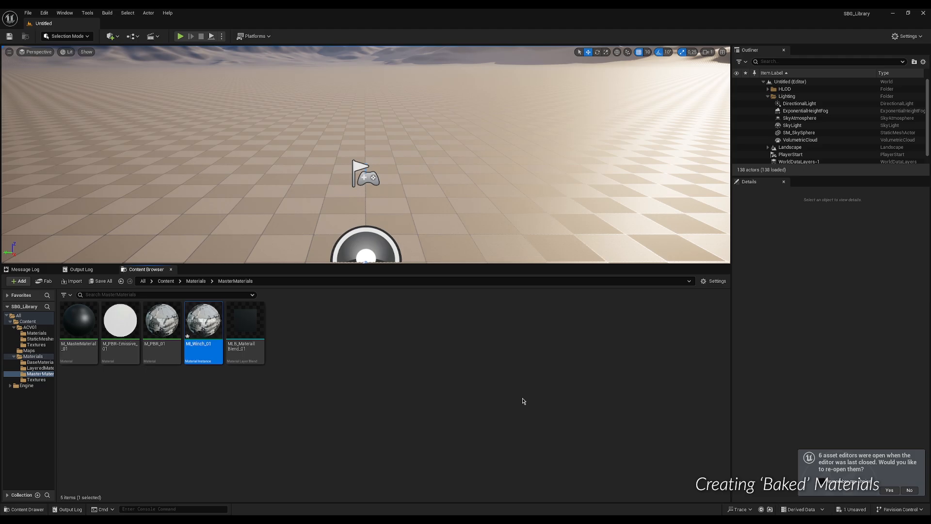
Step: Move MI_Winch_01 into the ACV01 Materials folder and open it there
{"action": "left_click_drag", "start_coordinate": [201, 322], "coordinate": [39, 335]}
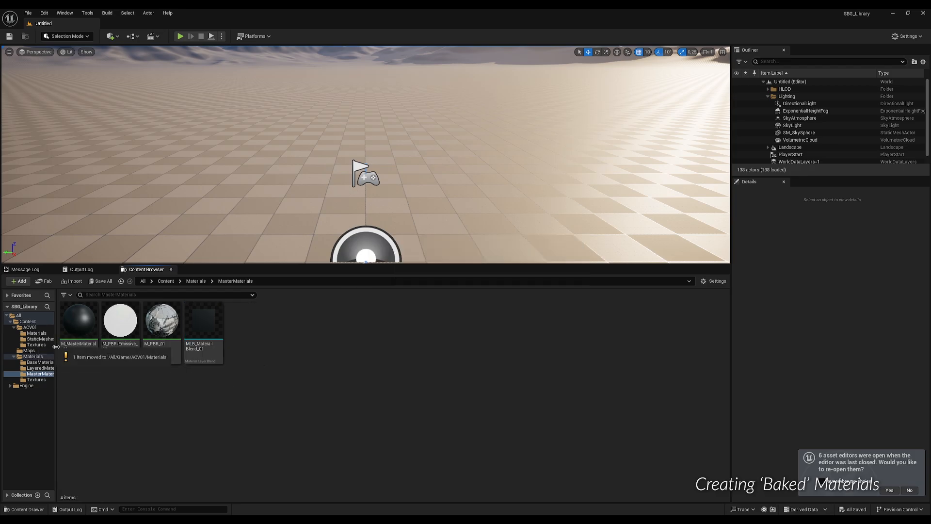
{"action": "left_click", "coordinate": [37, 333]}
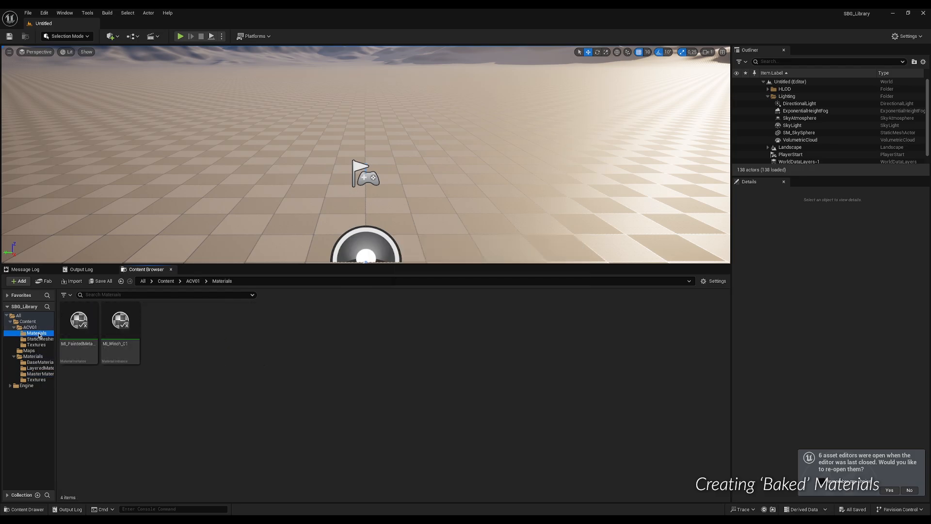
{"action": "double_click", "coordinate": [121, 321]}
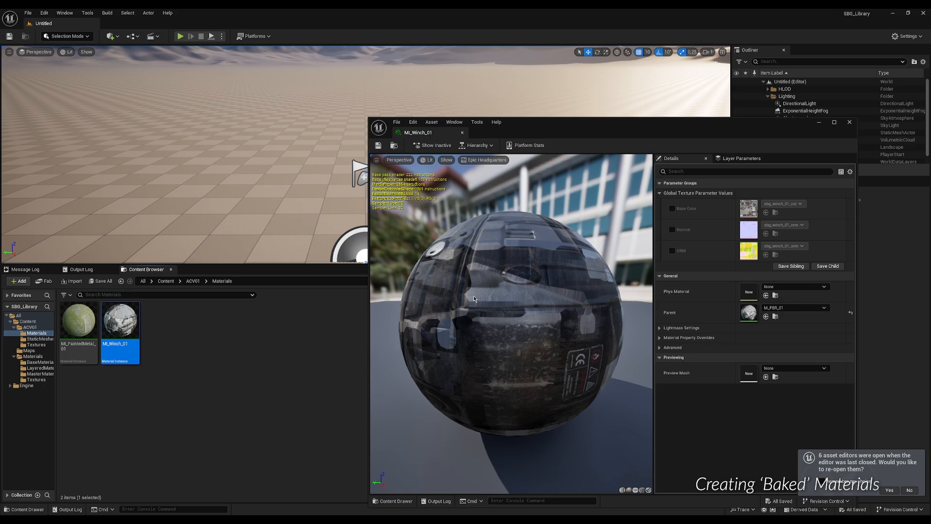
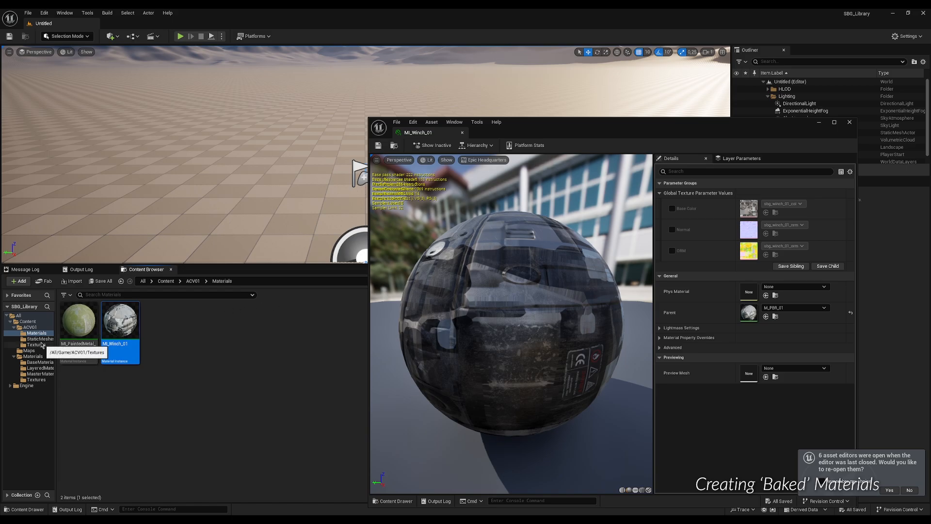
Step: Open the ACV01_Winch static mesh and assign MI_Winch_01 to its material slot
{"action": "left_click", "coordinate": [38, 339]}
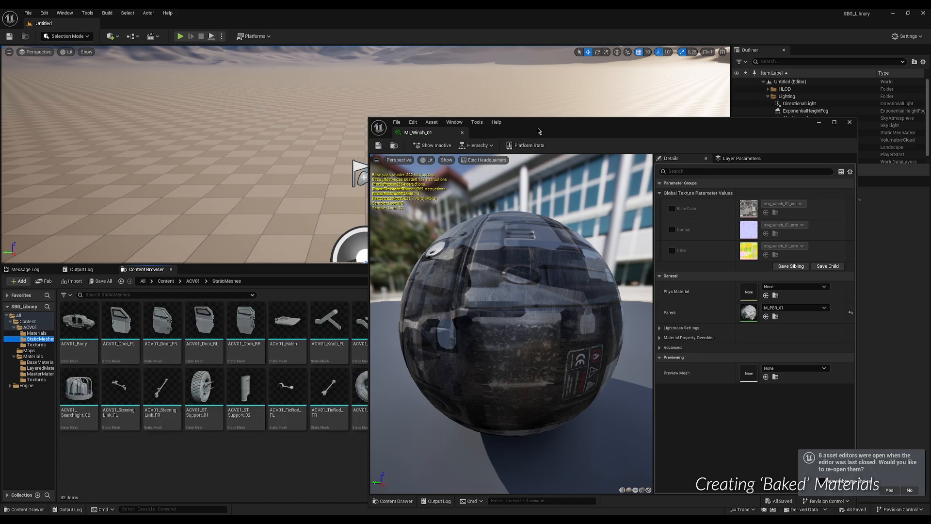
{"action": "left_click_drag", "start_coordinate": [538, 131], "coordinate": [682, 430]}
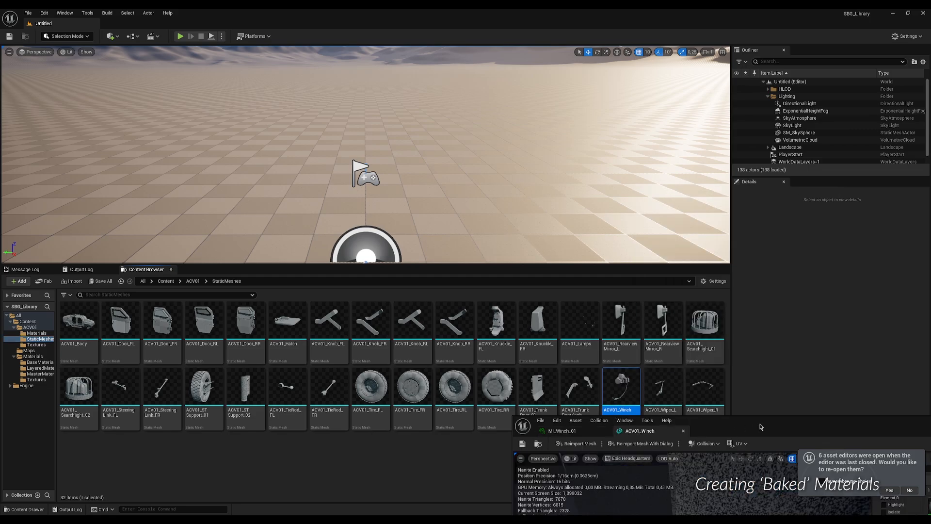
{"action": "left_click_drag", "start_coordinate": [742, 424], "coordinate": [582, 155]}
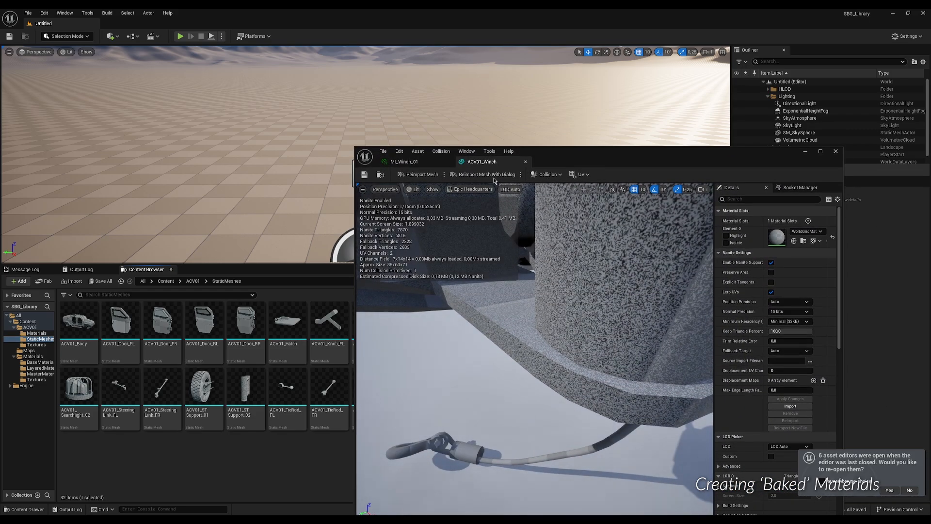
{"action": "left_click", "coordinate": [402, 163]}
{"action": "left_click", "coordinate": [381, 175]}
{"action": "left_click", "coordinate": [482, 162]}
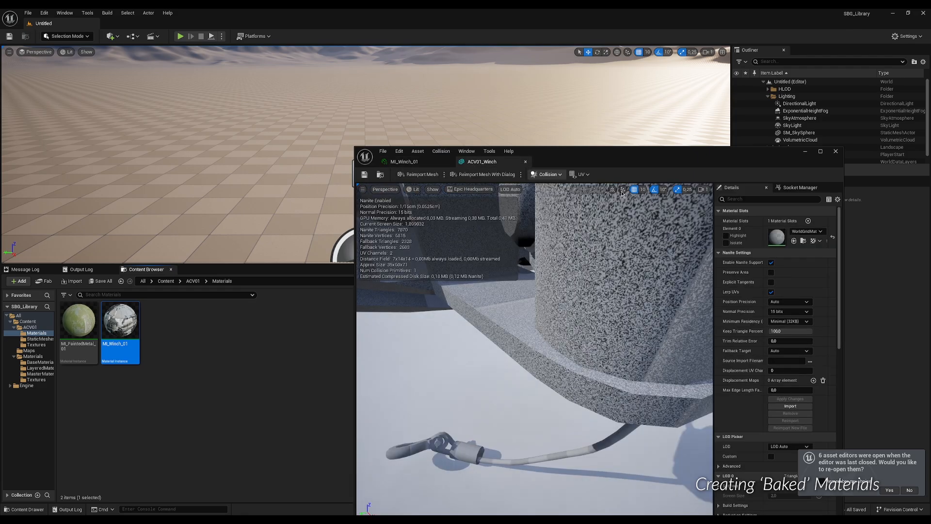
{"action": "left_click", "coordinate": [794, 241]}
Step: Inspect the winch with its baked material at full-window size from several angles, then save and close the mesh
{"action": "key", "text": "f"}
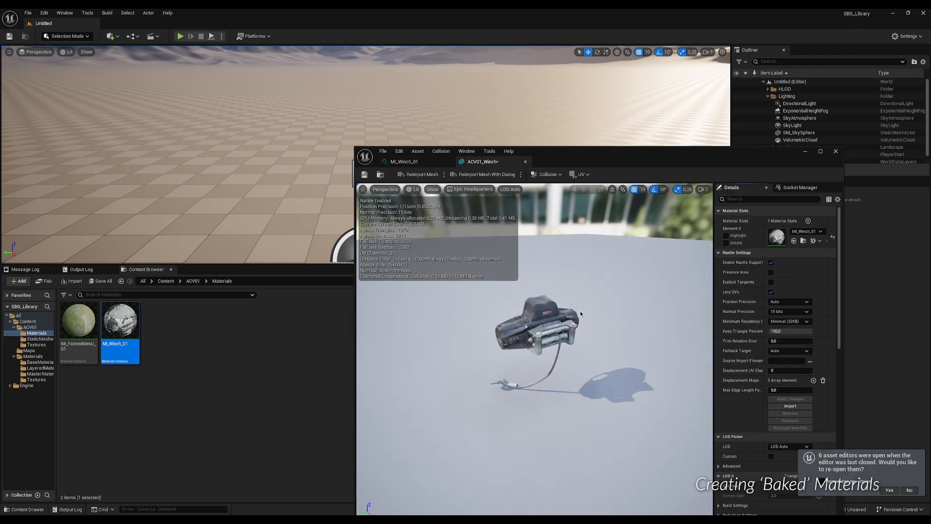
{"action": "left_click_drag", "start_coordinate": [553, 327], "coordinate": [519, 303], "text": "alt"}
{"action": "scroll", "coordinate": [552, 327], "scroll_direction": "up", "scroll_amount": 3}
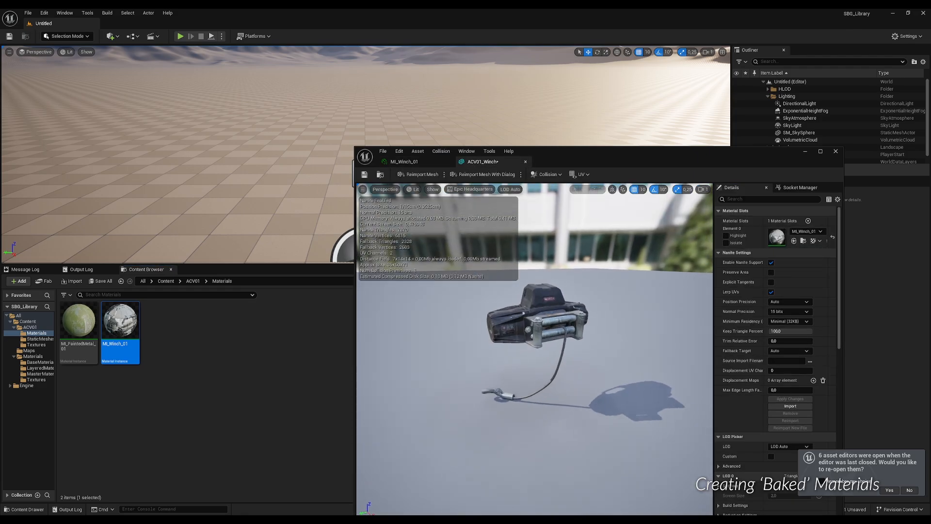
{"action": "left_click", "coordinate": [820, 152]}
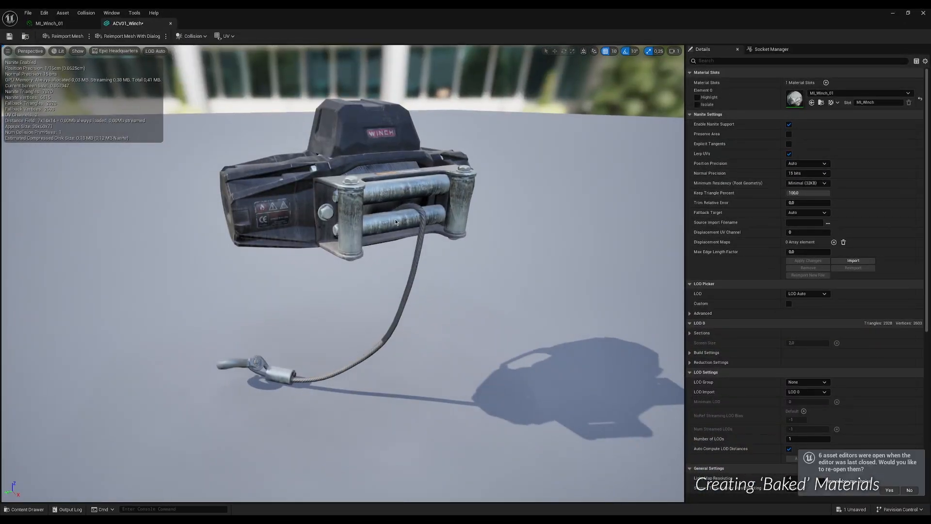
{"action": "left_click_drag", "start_coordinate": [342, 273], "coordinate": [412, 272], "text": "alt"}
{"action": "left_click_drag", "start_coordinate": [383, 177], "coordinate": [395, 169], "text": "alt"}
{"action": "scroll", "coordinate": [384, 179], "scroll_direction": "up", "scroll_amount": 2}
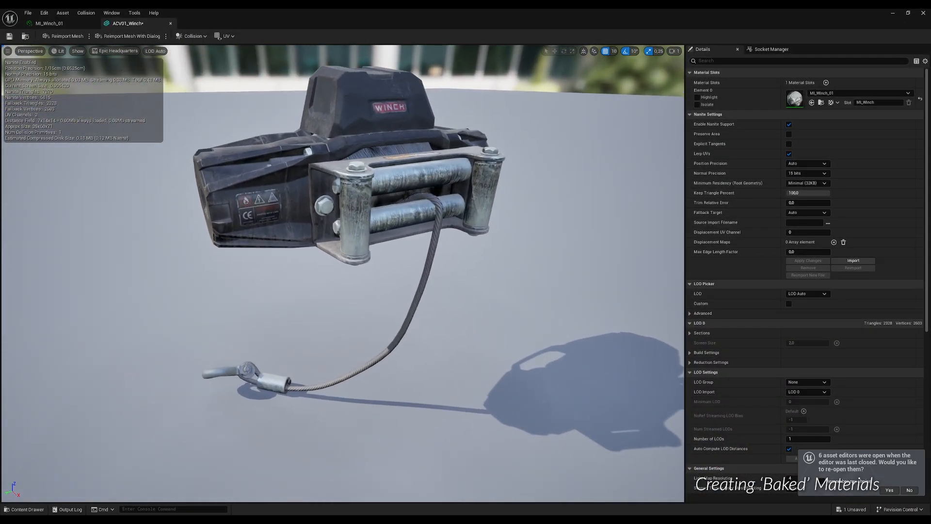
{"action": "middle_click_drag", "start_coordinate": [389, 181], "coordinate": [389, 233]}
{"action": "mouse_move", "coordinate": [407, 187]}
{"action": "left_mouse_down", "text": "alt"}
{"action": "mouse_move", "coordinate": [422, 182]}
{"action": "mouse_move", "coordinate": [315, 179]}
{"action": "mouse_move", "coordinate": [349, 141]}
{"action": "mouse_move", "coordinate": [356, 97]}
{"action": "mouse_move", "coordinate": [567, 156]}
{"action": "mouse_move", "coordinate": [565, 175]}
{"action": "mouse_move", "coordinate": [527, 189]}
{"action": "mouse_move", "coordinate": [374, 184]}
{"action": "mouse_move", "coordinate": [354, 199]}
{"action": "mouse_move", "coordinate": [412, 189]}
{"action": "mouse_move", "coordinate": [403, 182]}
{"action": "left_mouse_up", "text": "alt"}
{"action": "scroll", "coordinate": [403, 182], "scroll_direction": "down", "scroll_amount": 3}
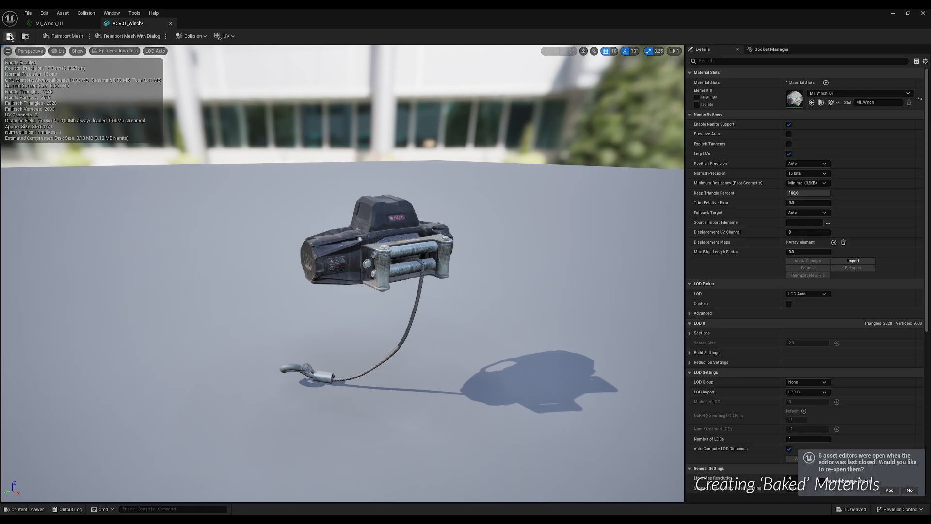
{"action": "left_click", "coordinate": [923, 13]}
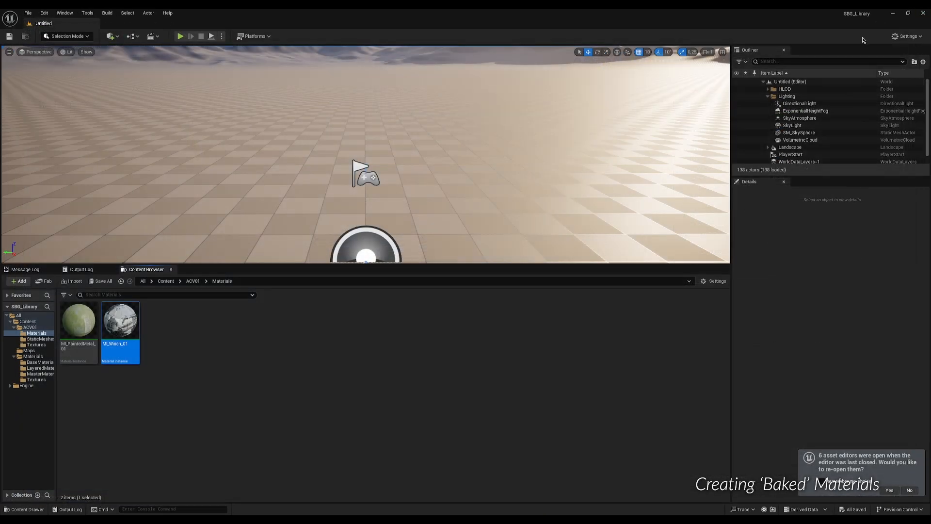
Step: Duplicate MI_Winch_01 in the ACV01 Materials folder and name the copy MI_Tire_01
{"action": "left_click", "coordinate": [176, 342]}
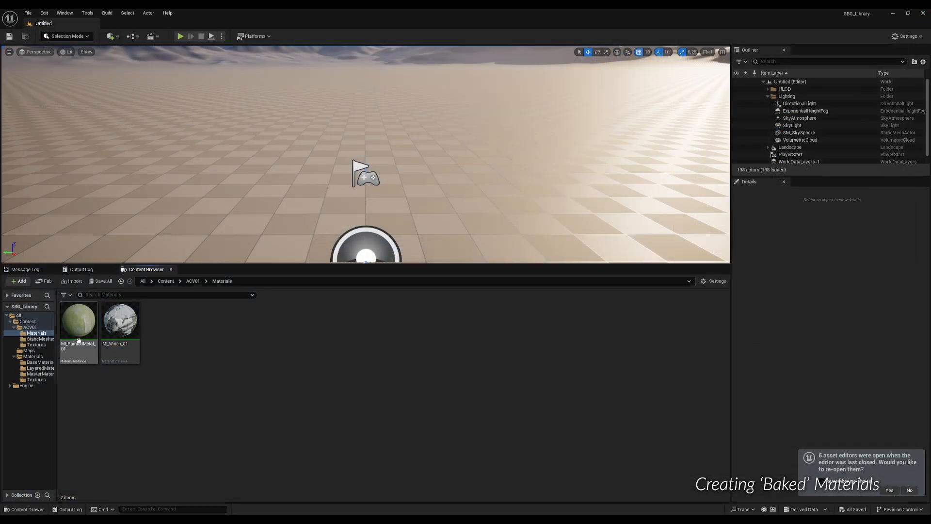
{"action": "left_click", "coordinate": [40, 338]}
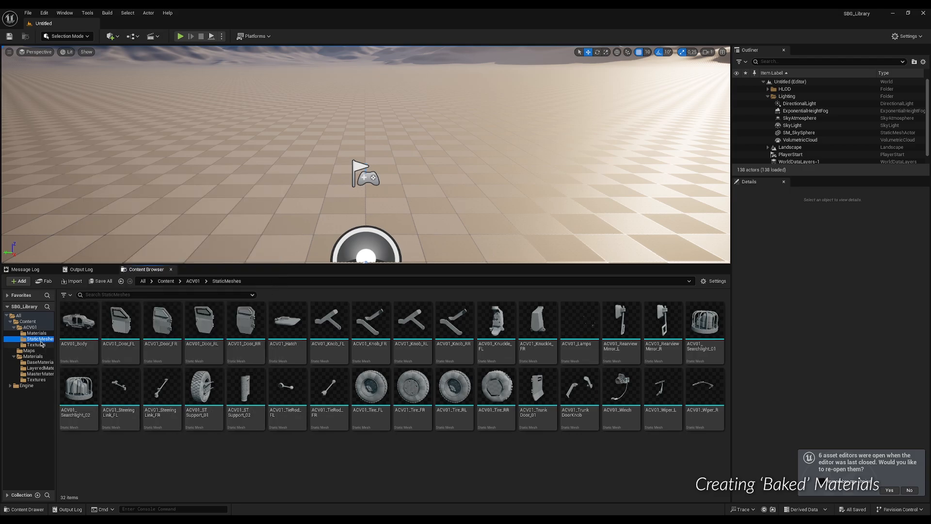
{"action": "left_click", "coordinate": [39, 334]}
{"action": "left_click", "coordinate": [130, 360]}
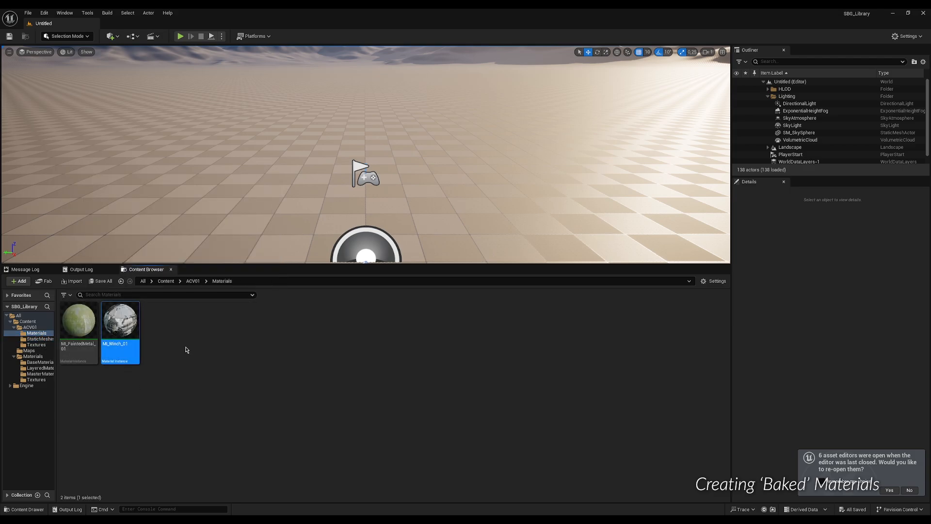
{"action": "key", "text": "ctrl+d"}
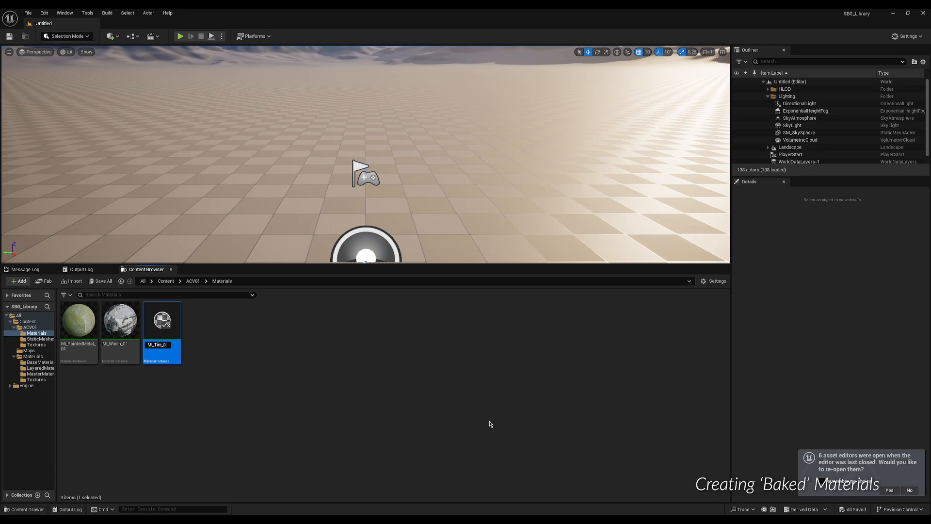
{"action": "type", "text": "MI_Tire_01"}
{"action": "key", "text": "Return"}
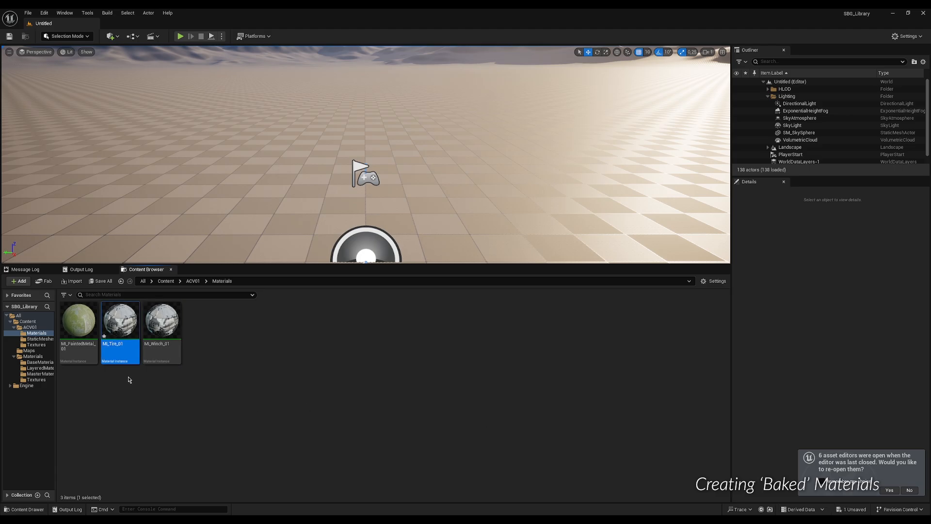
Step: Open MI_Tire_01 alongside the ACV01 Textures folder and enable its Base Color, Normal and ORM texture overrides
{"action": "double_click", "coordinate": [121, 329]}
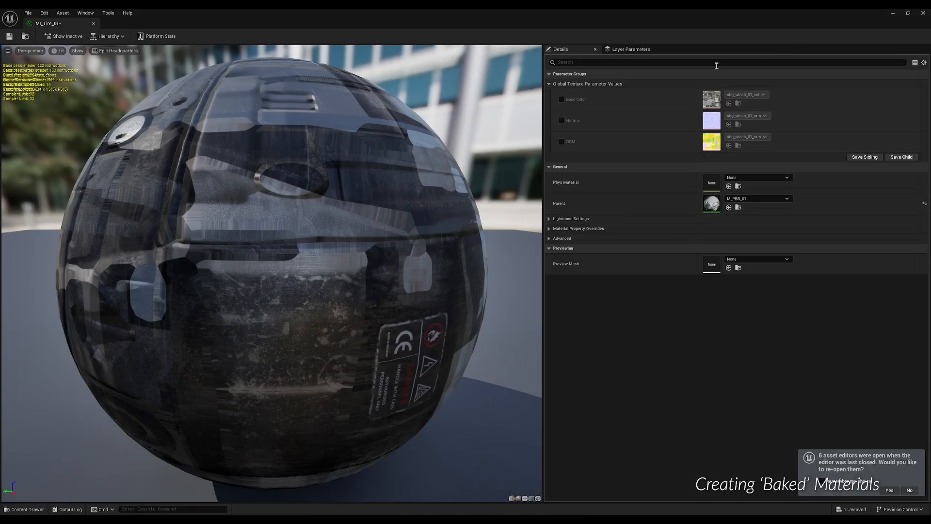
{"action": "left_click", "coordinate": [907, 13]}
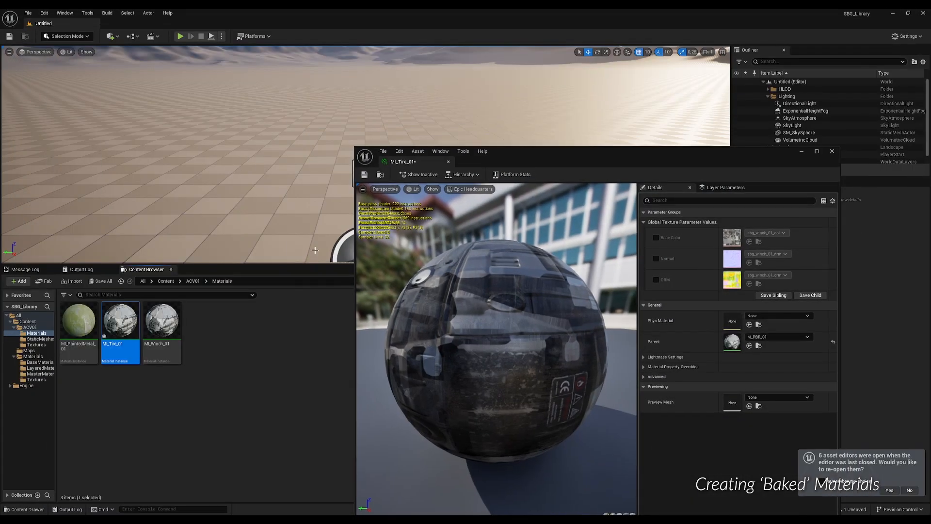
{"action": "left_click", "coordinate": [37, 345]}
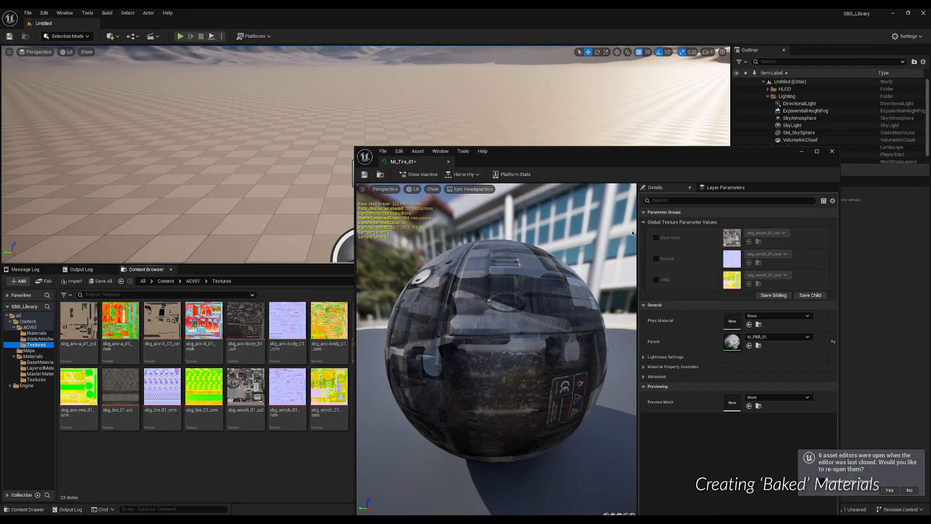
{"action": "left_click", "coordinate": [656, 238]}
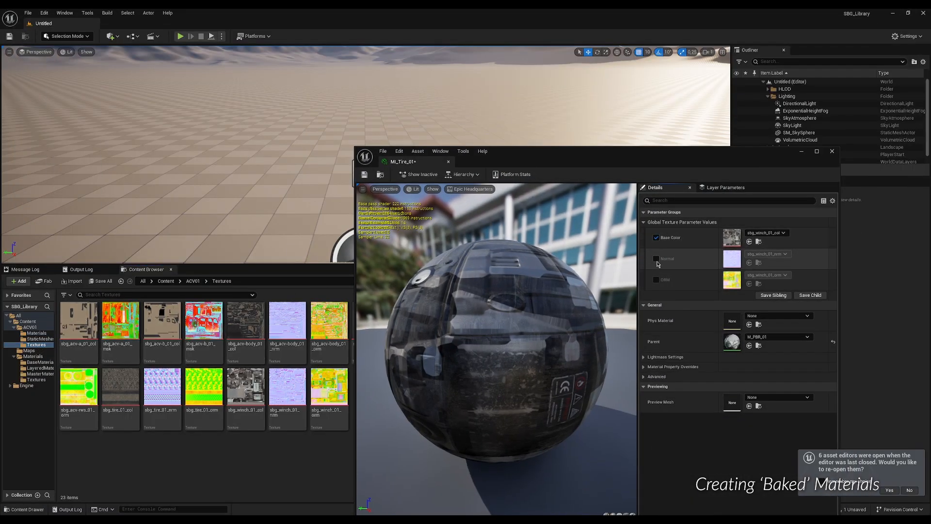
{"action": "left_click", "coordinate": [656, 259]}
{"action": "left_click", "coordinate": [657, 280]}
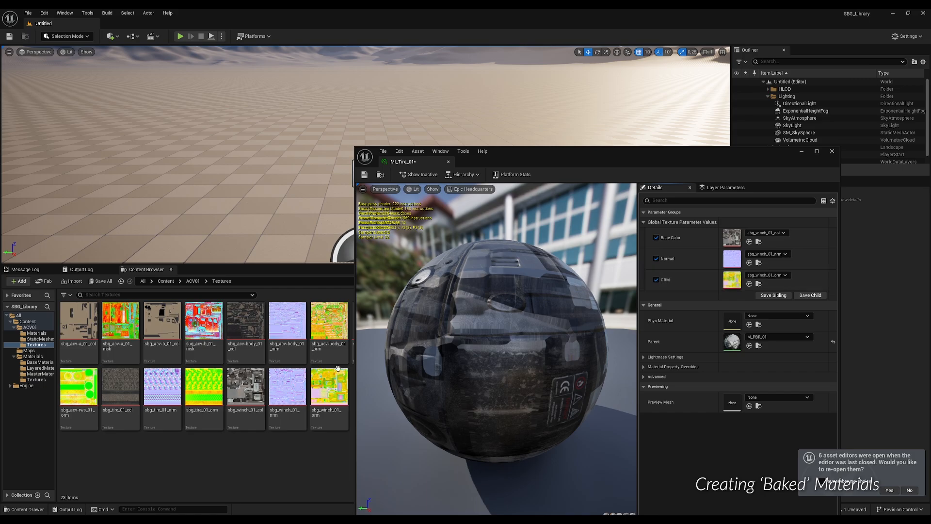
Step: Assign sbg_tire_01_col, sbg_tire_01_nrm and sbg_tire_01_orm to MI_Tire_01's Base Color, Normal and ORM parameters, and save the instance
{"action": "left_click", "coordinate": [120, 388]}
{"action": "left_click", "coordinate": [749, 242]}
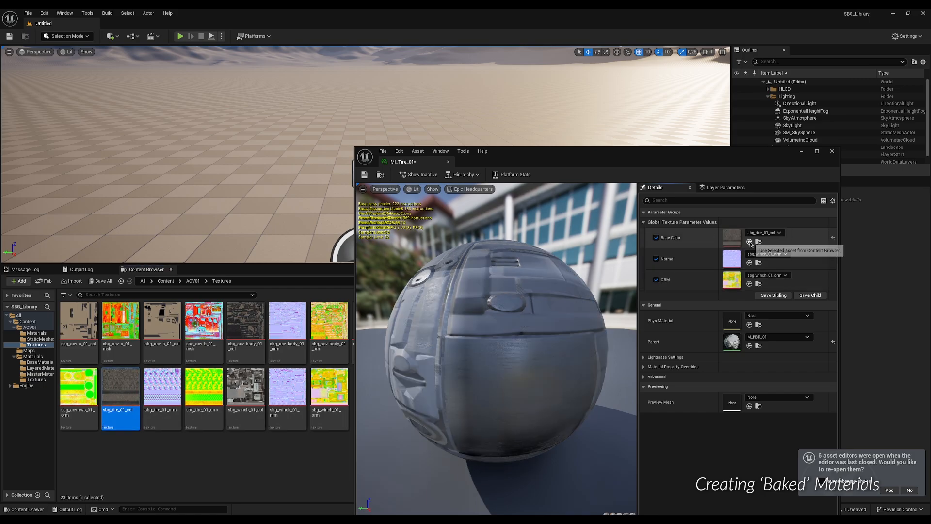
{"action": "left_click", "coordinate": [176, 390]}
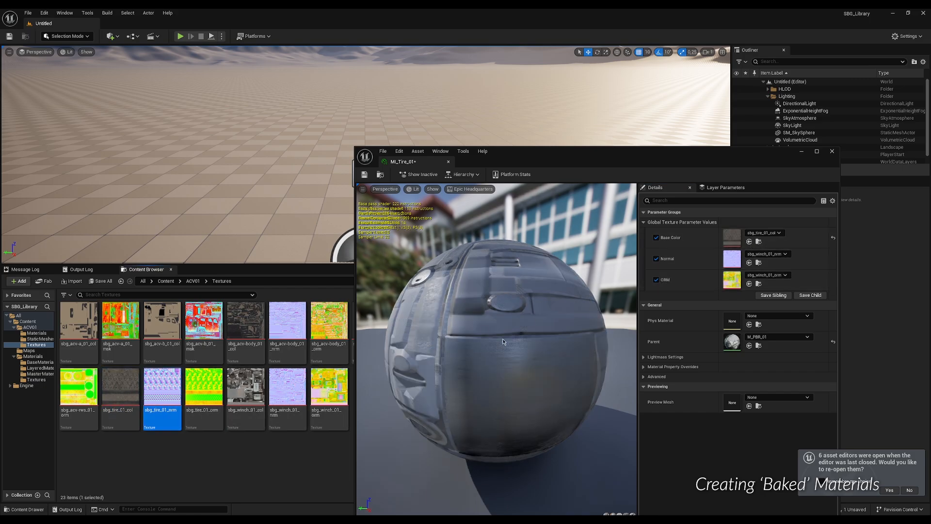
{"action": "left_click", "coordinate": [749, 263]}
{"action": "left_click", "coordinate": [203, 388]}
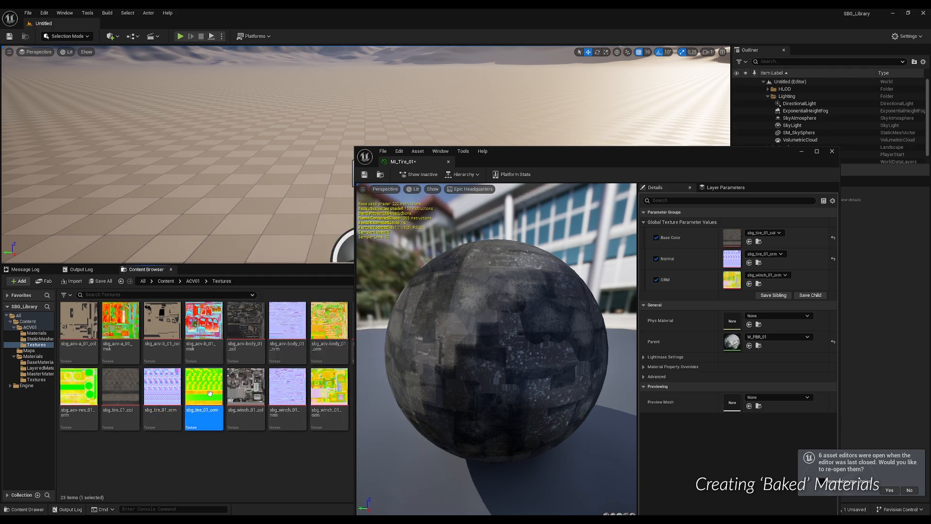
{"action": "left_click", "coordinate": [750, 284]}
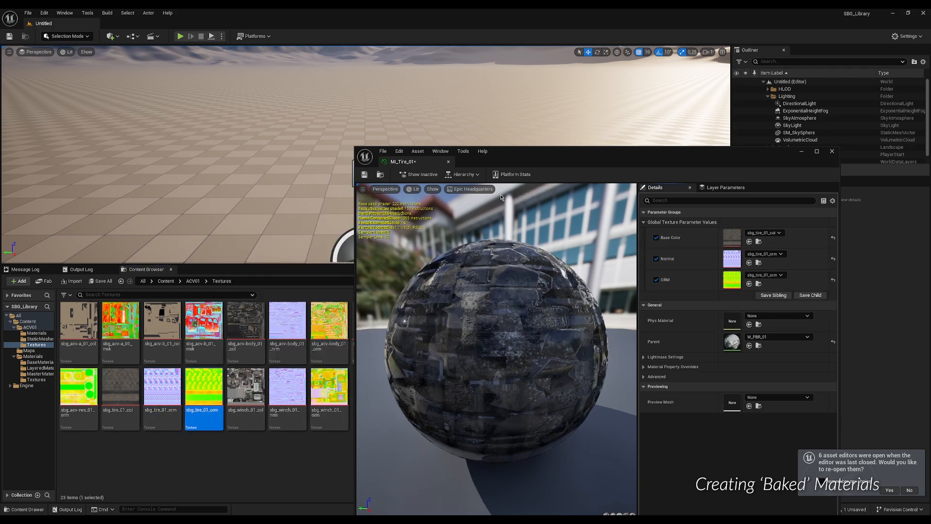
{"action": "left_click", "coordinate": [363, 175]}
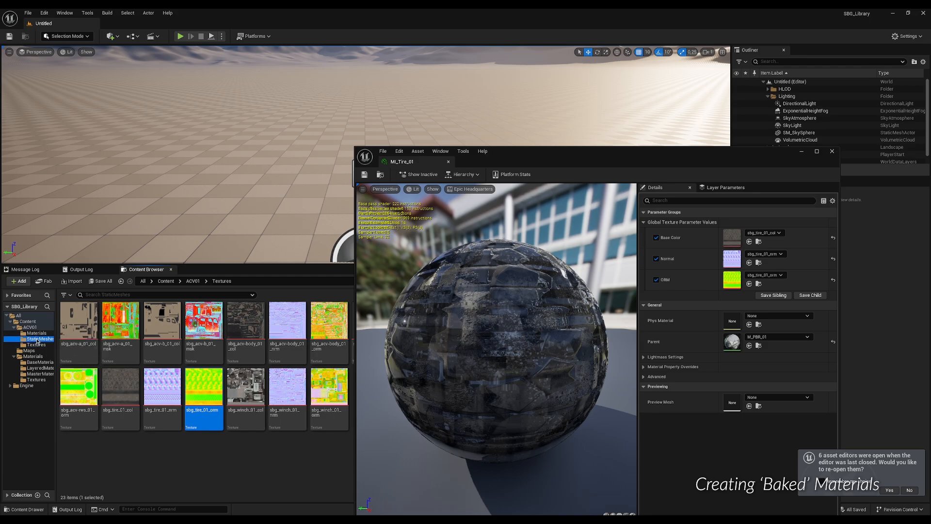
Step: Open the ACV01_Tire_FR static mesh from the ACV01 StaticMeshes folder, keeping the content browser accessible beside its editor
{"action": "left_click", "coordinate": [37, 339]}
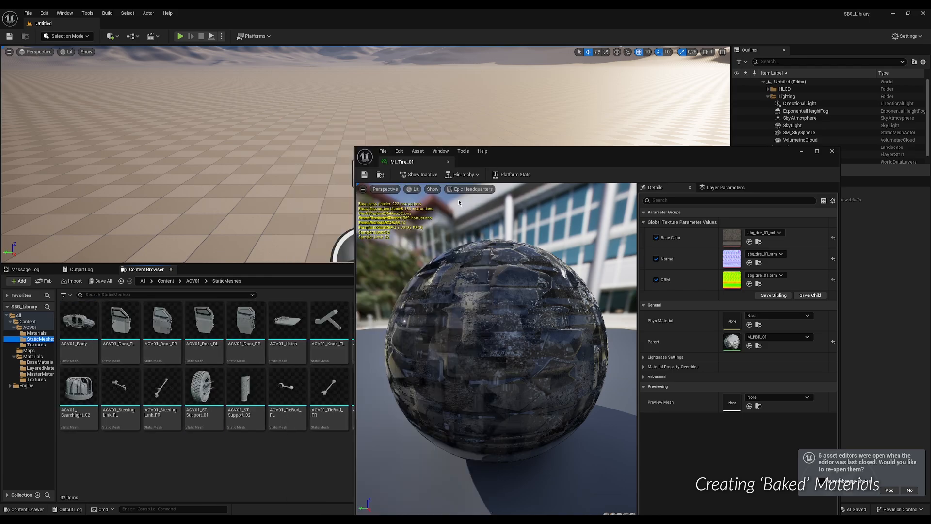
{"action": "left_click_drag", "start_coordinate": [525, 159], "coordinate": [440, 432]}
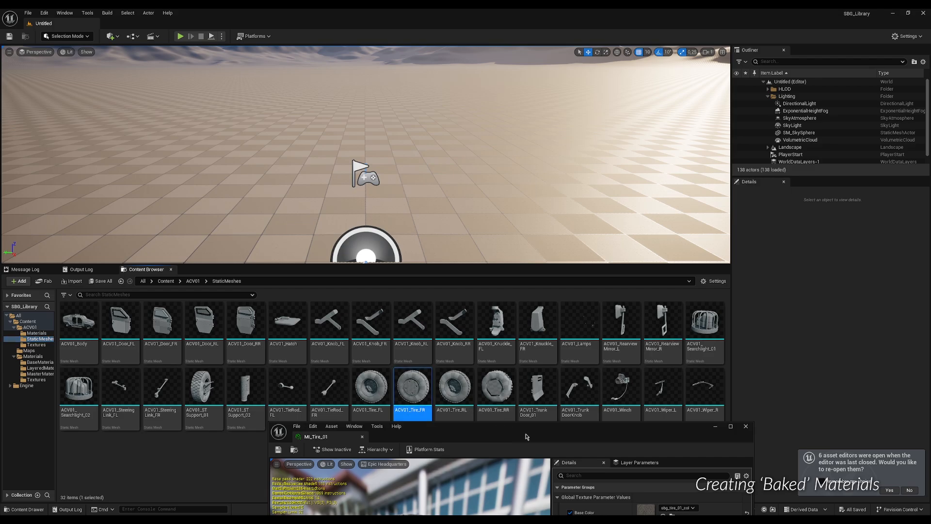
{"action": "double_click", "coordinate": [412, 387]}
{"action": "left_click_drag", "start_coordinate": [533, 432], "coordinate": [611, 88]}
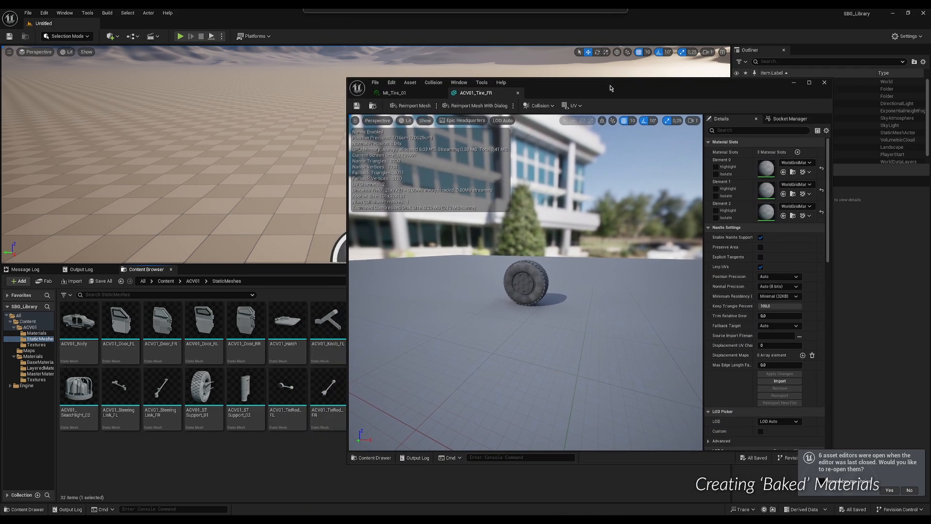
Step: Locate MI_Tire_01 in the content browser and assign it to the Element 0 material slot of ACV01_Tire_FR
{"action": "left_click", "coordinate": [425, 94]}
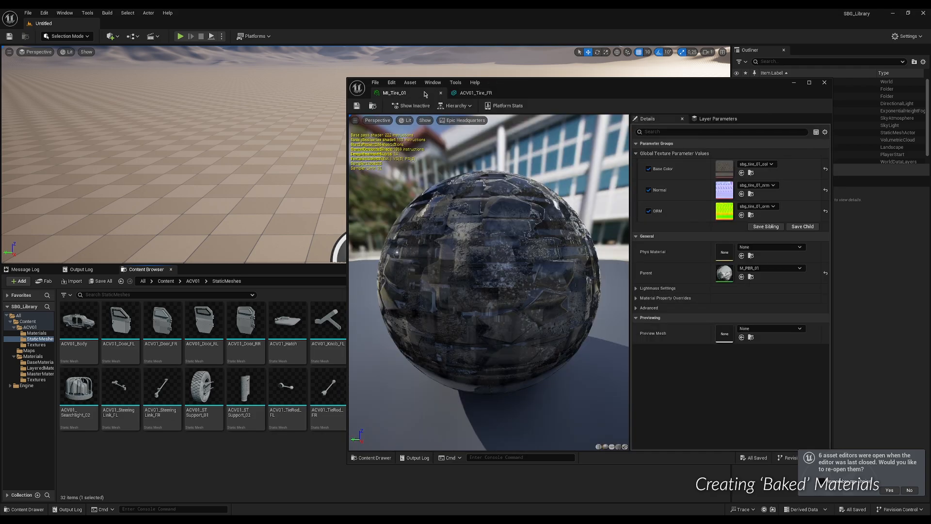
{"action": "left_click", "coordinate": [373, 106]}
{"action": "left_click", "coordinate": [465, 94]}
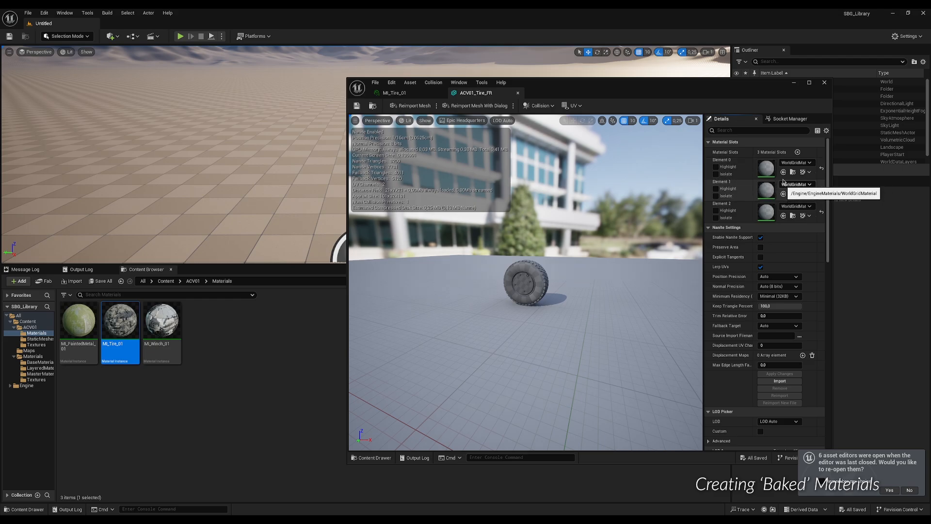
{"action": "left_click", "coordinate": [784, 172]}
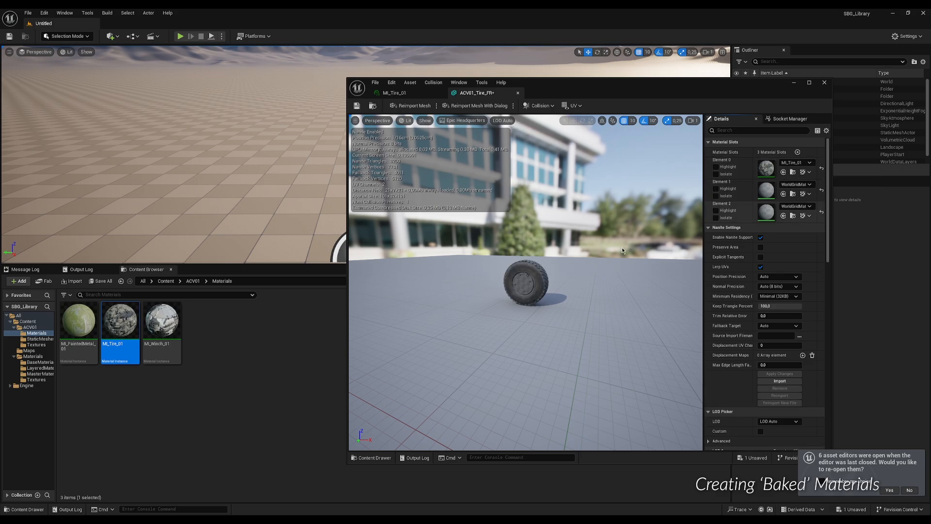
Step: Examine the tire mesh with its baked material at full-window size, up close and from several angles
{"action": "left_click", "coordinate": [810, 83]}
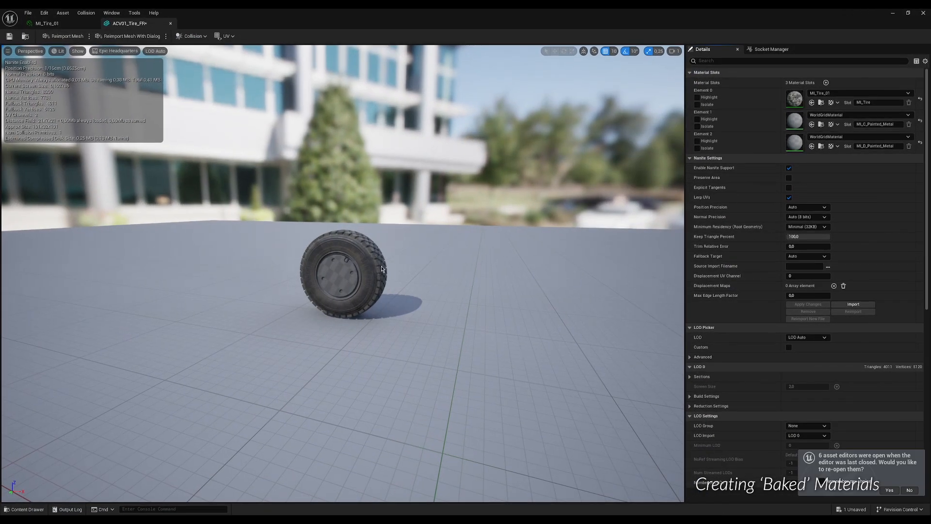
{"action": "right_click_drag", "start_coordinate": [384, 267], "coordinate": [366, 259]}
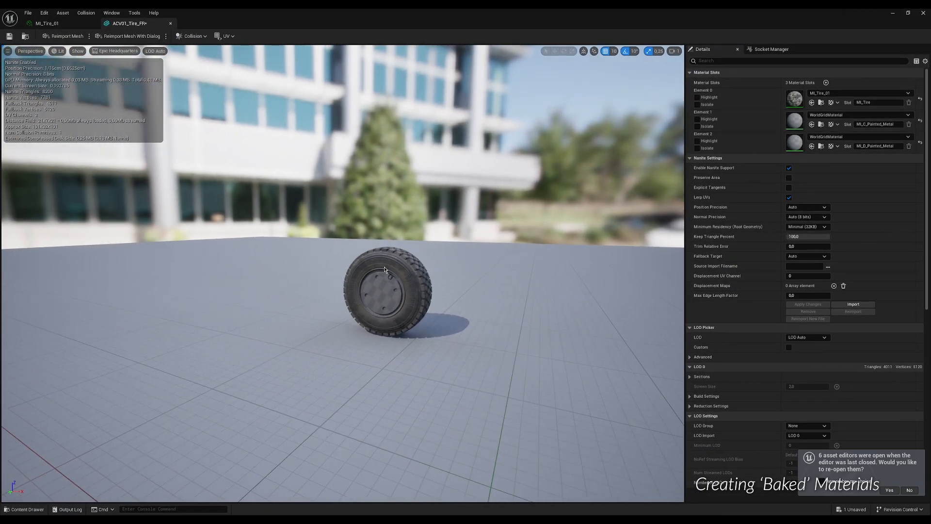
{"action": "key", "text": "f"}
{"action": "left_click_drag", "start_coordinate": [409, 263], "coordinate": [553, 299], "text": "alt"}
{"action": "right_click_drag", "start_coordinate": [409, 263], "coordinate": [364, 305], "text": "alt"}
{"action": "left_click_drag", "start_coordinate": [409, 263], "coordinate": [97, 208], "text": "alt"}
{"action": "left_click_drag", "start_coordinate": [340, 272], "coordinate": [104, 236], "text": "alt"}
{"action": "left_click_drag", "start_coordinate": [436, 262], "coordinate": [405, 273], "text": "alt"}
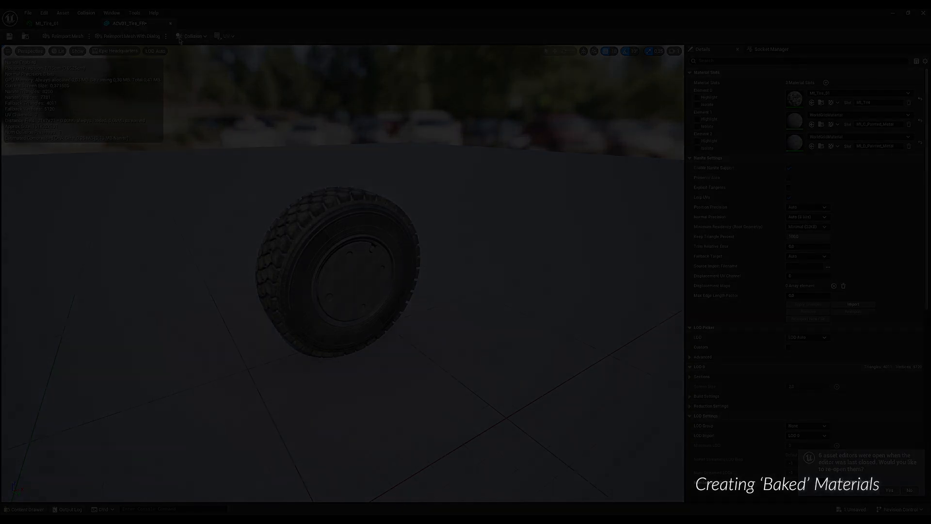